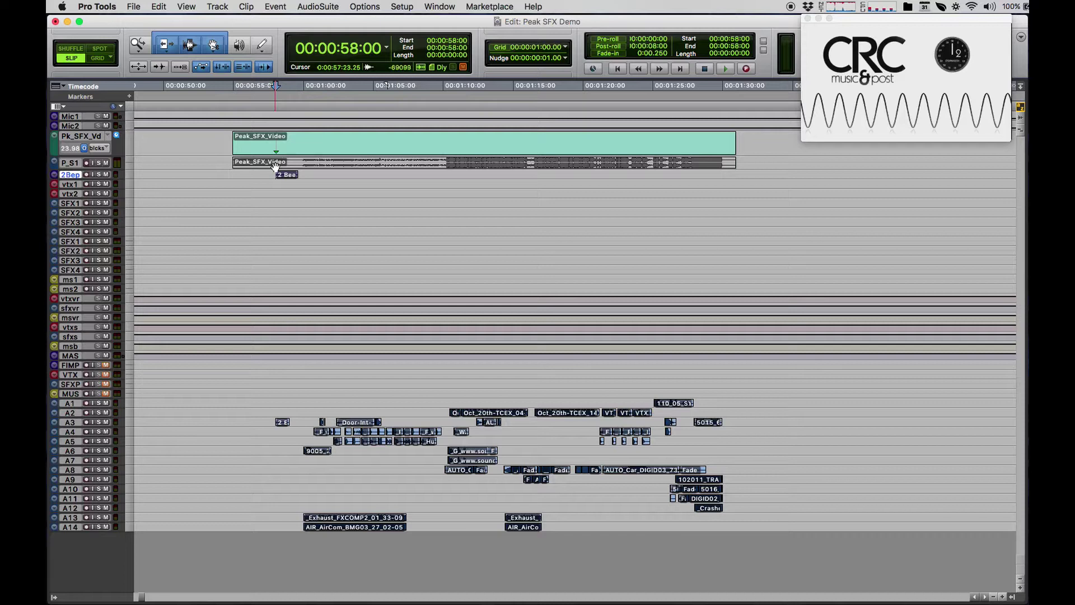
Place the edit cursor at the start of the 2 beep clip on the 2Bep track, at 00:00:58:00
{"action": "left_click", "coordinate": [269, 174]}
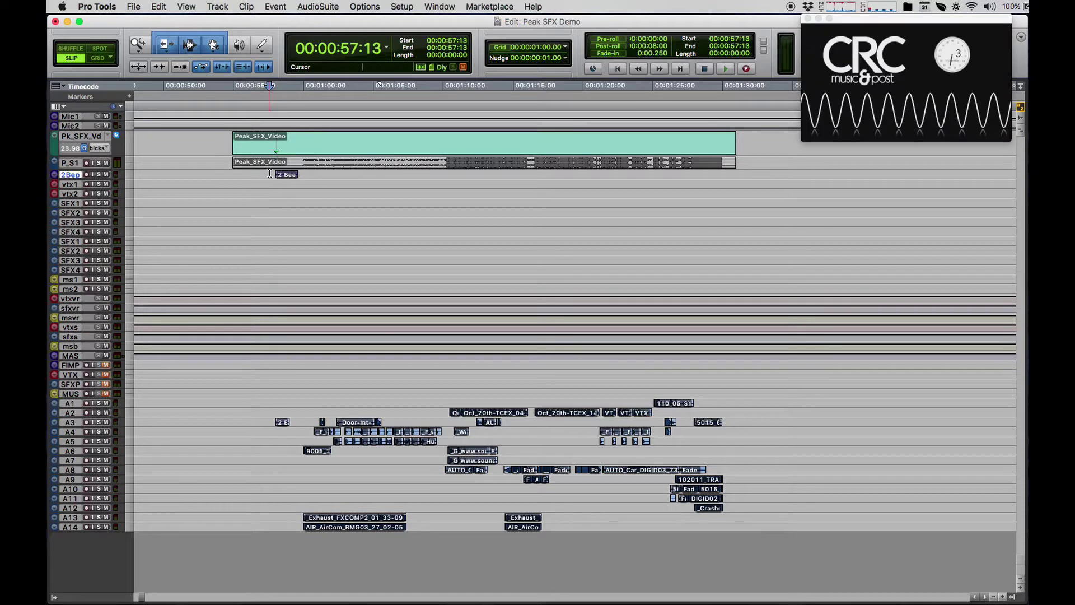
{"action": "key", "text": "Tab"}
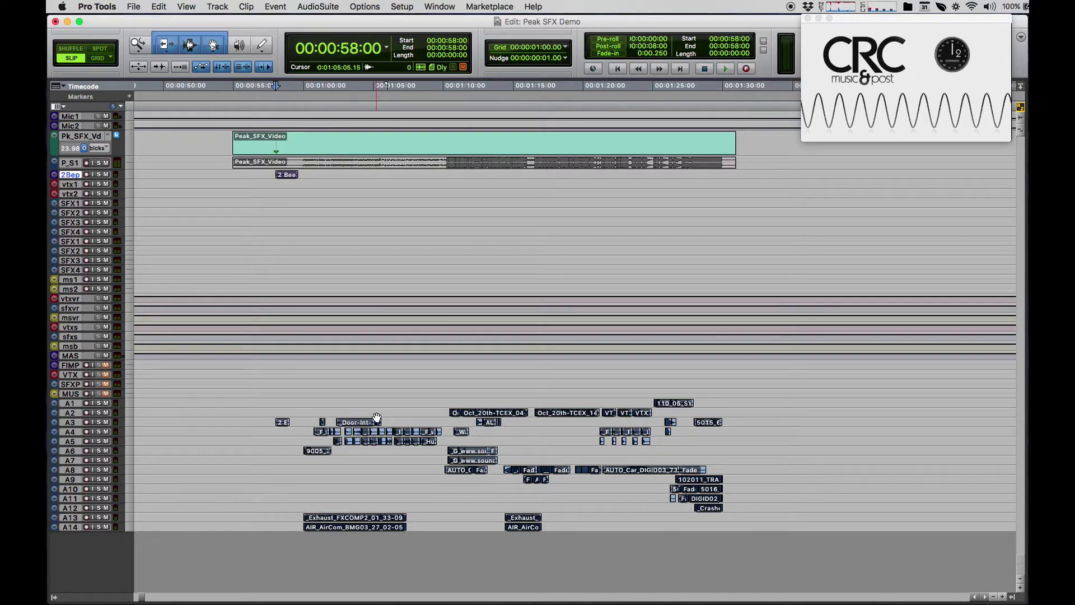
Copy the clips on A1 and A2 from about 00:01:08:13 to 00:01:30:00 and paste them onto vtx1 and vtx2 at the same timecode
{"action": "left_click", "coordinate": [412, 401]}
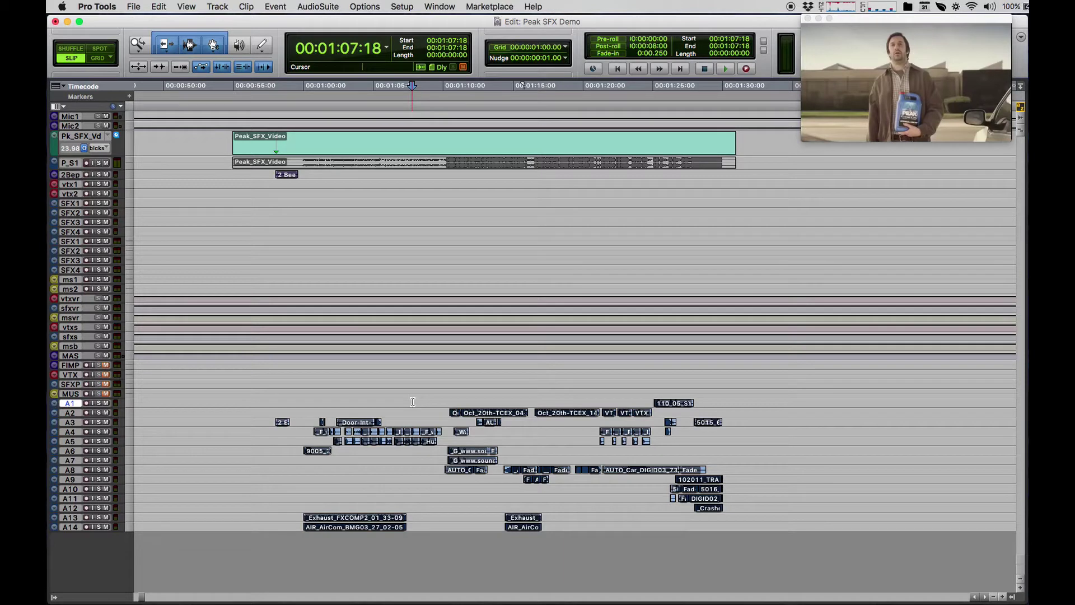
{"action": "left_click_drag", "start_coordinate": [422, 401], "coordinate": [723, 413]}
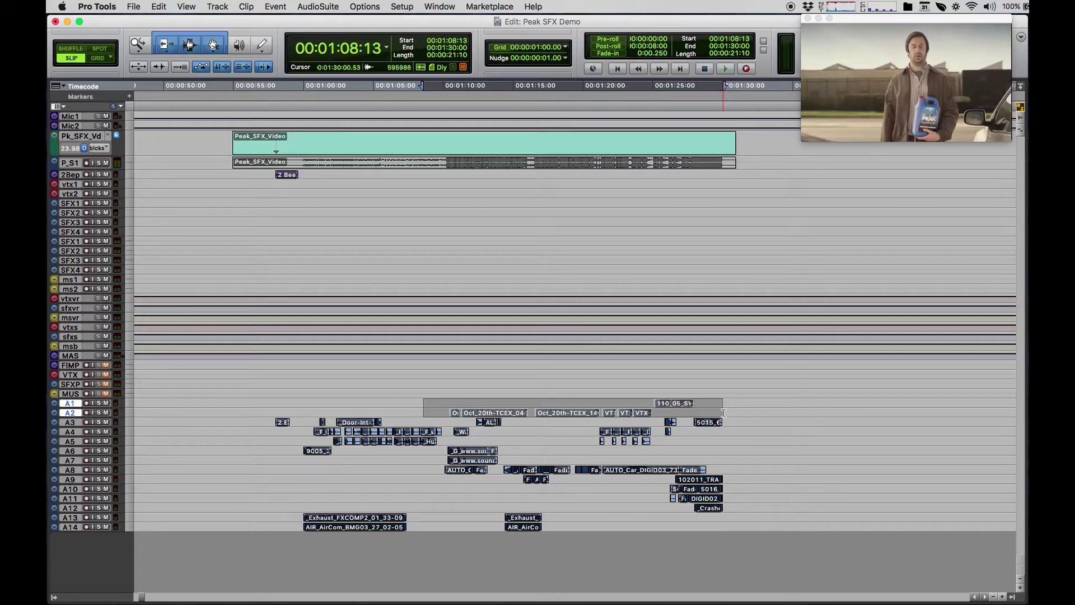
{"action": "key", "text": "p"}
{"action": "key", "text": "p"}
{"action": "key", "text": "p"}
{"action": "key", "text": "p"}
{"action": "key", "text": "p"}
{"action": "key", "text": "p"}
{"action": "key", "text": "p"}
{"action": "key", "text": "p"}
{"action": "key", "text": "p"}
{"action": "key", "text": "p"}
{"action": "key", "text": "p"}
{"action": "key", "text": "p"}
{"action": "key", "text": "p"}
{"action": "key", "text": "p"}
{"action": "key", "text": "p"}
{"action": "key", "text": "p"}
{"action": "key", "text": "p"}
{"action": "key", "text": "p"}
{"action": "key", "text": "p"}
{"action": "key", "text": "p"}
{"action": "key", "text": "p"}
{"action": "key", "text": "p"}
{"action": "key", "text": "p"}
{"action": "key", "text": "p"}
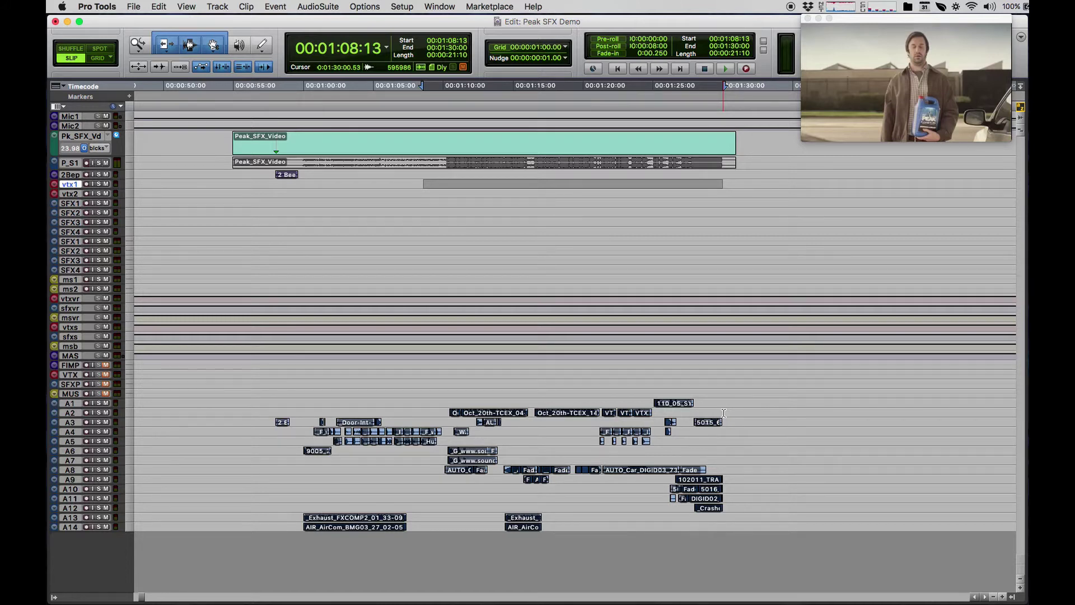
{"action": "key", "text": "shift+semicolon"}
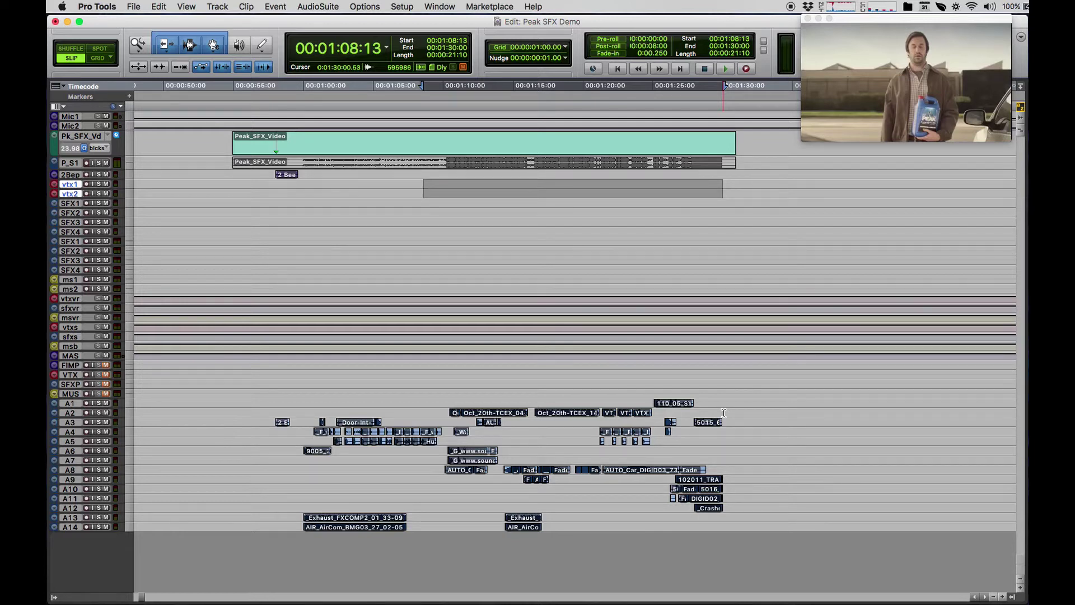
{"action": "key", "text": "super+v"}
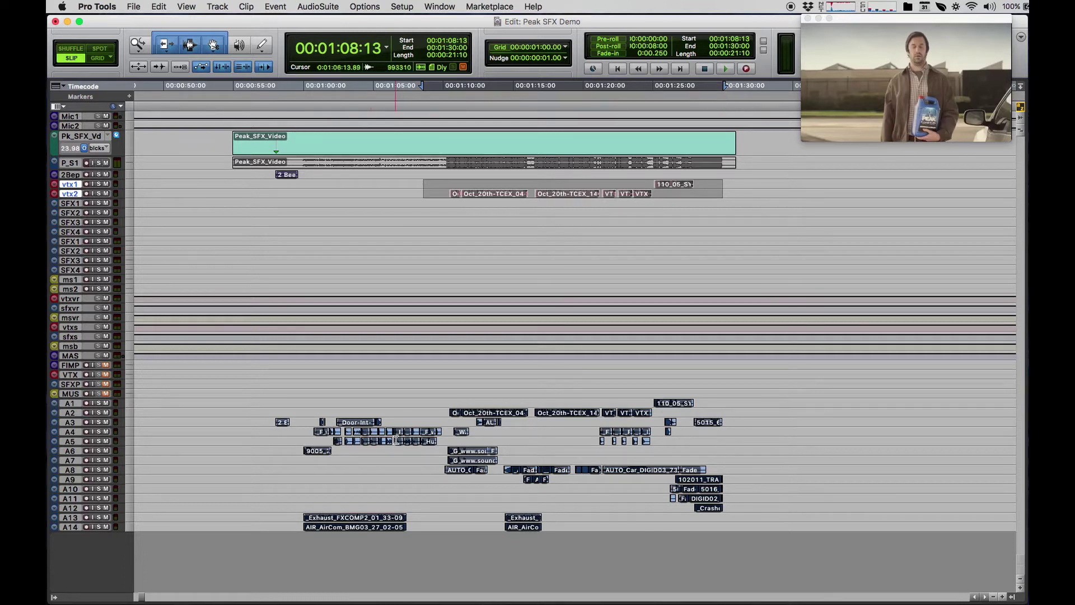
Duplicate the SFX4 track 8 times, inserting the new tracks directly after it
{"action": "left_click_drag", "start_coordinate": [271, 421], "coordinate": [767, 527]}
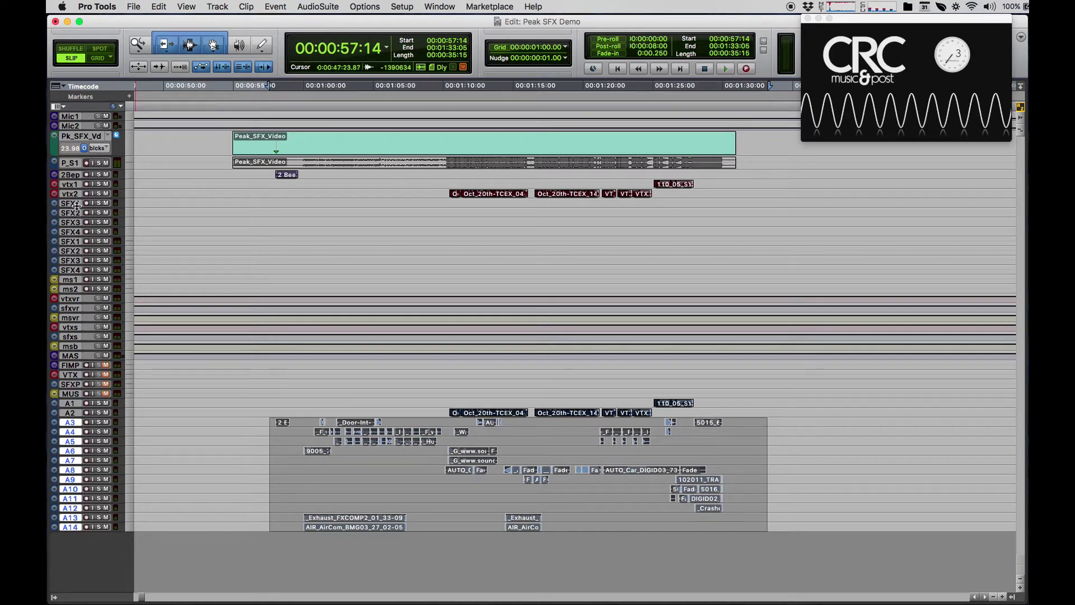
{"action": "left_click", "coordinate": [71, 231]}
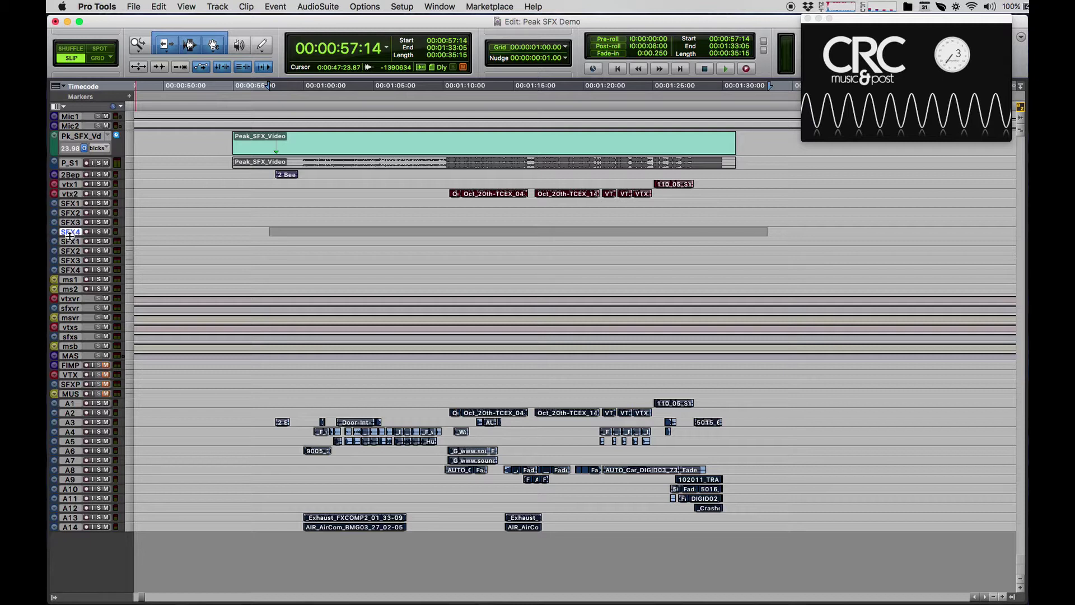
{"action": "right_click", "coordinate": [71, 234]}
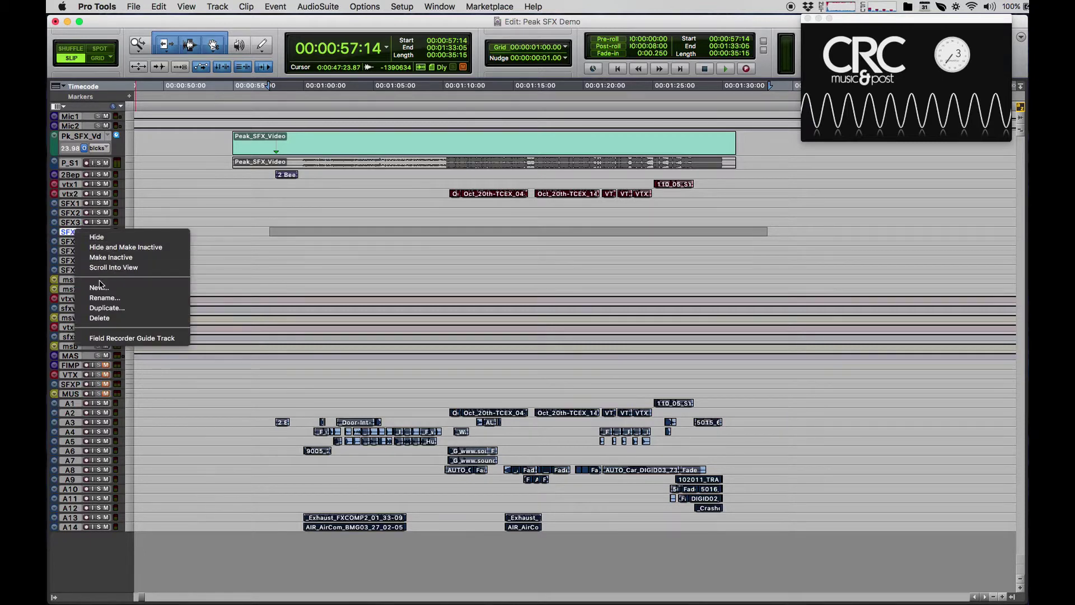
{"action": "left_click", "coordinate": [107, 308]}
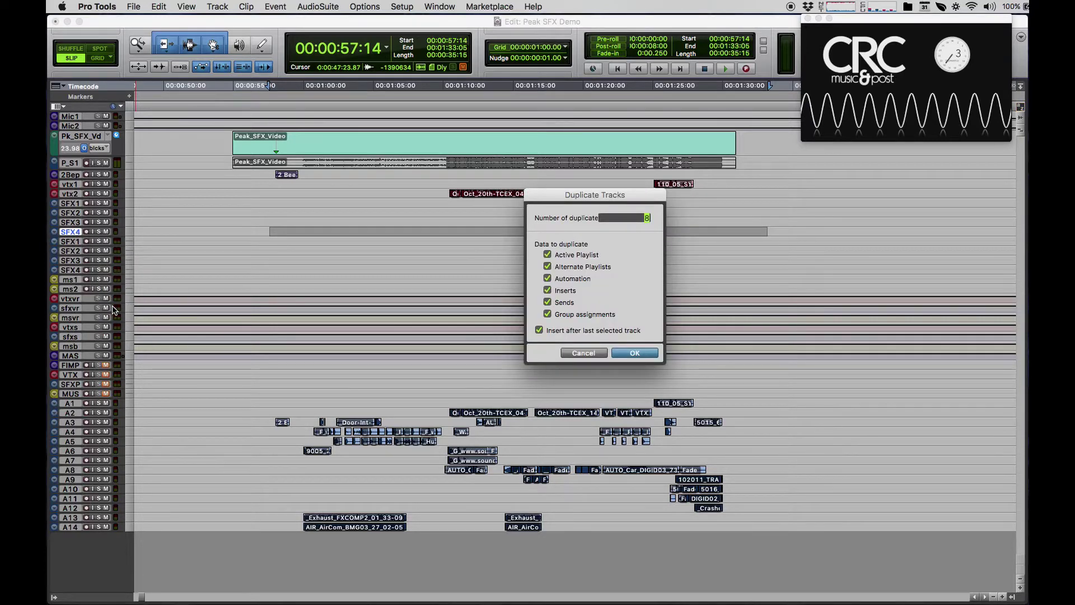
{"action": "type", "text": "8"}
{"action": "key", "text": "Return"}
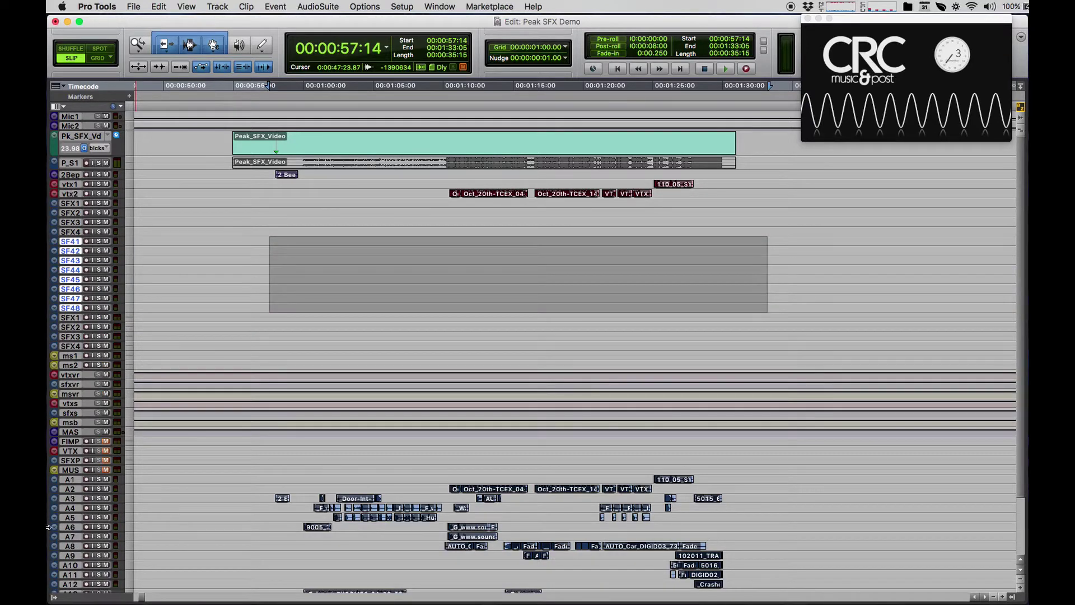
Copy all clips on A3 through A14 and paste them onto tracks SFX1 through SF48 at the same timecode
{"action": "scroll", "coordinate": [201, 448], "scroll_direction": "down", "scroll_amount": 3}
{"action": "scroll", "coordinate": [201, 448], "scroll_direction": "right", "scroll_amount": 2}
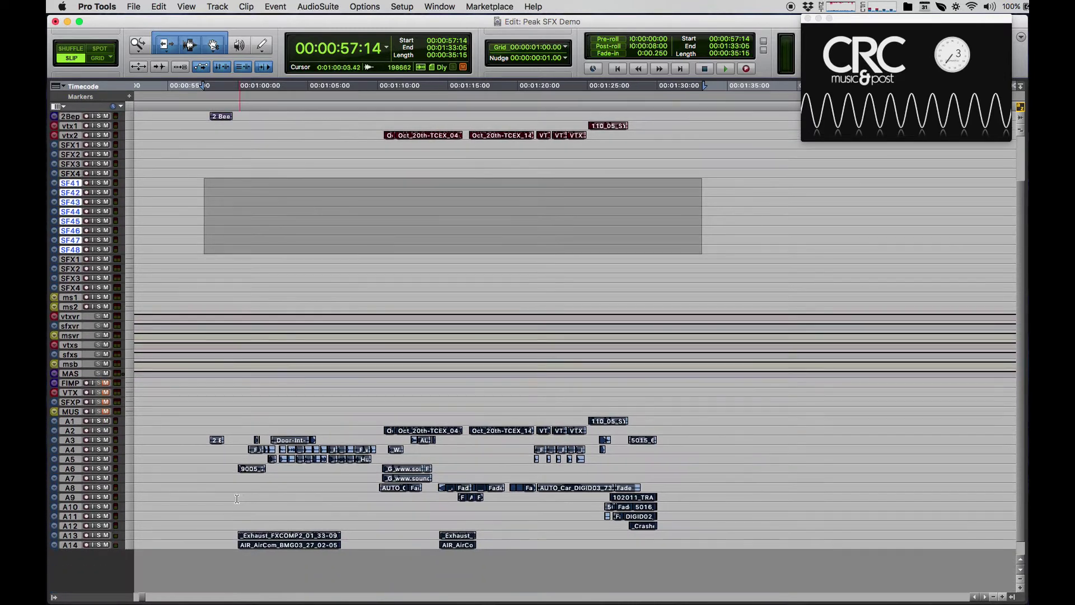
{"action": "left_click_drag", "start_coordinate": [197, 440], "coordinate": [708, 553]}
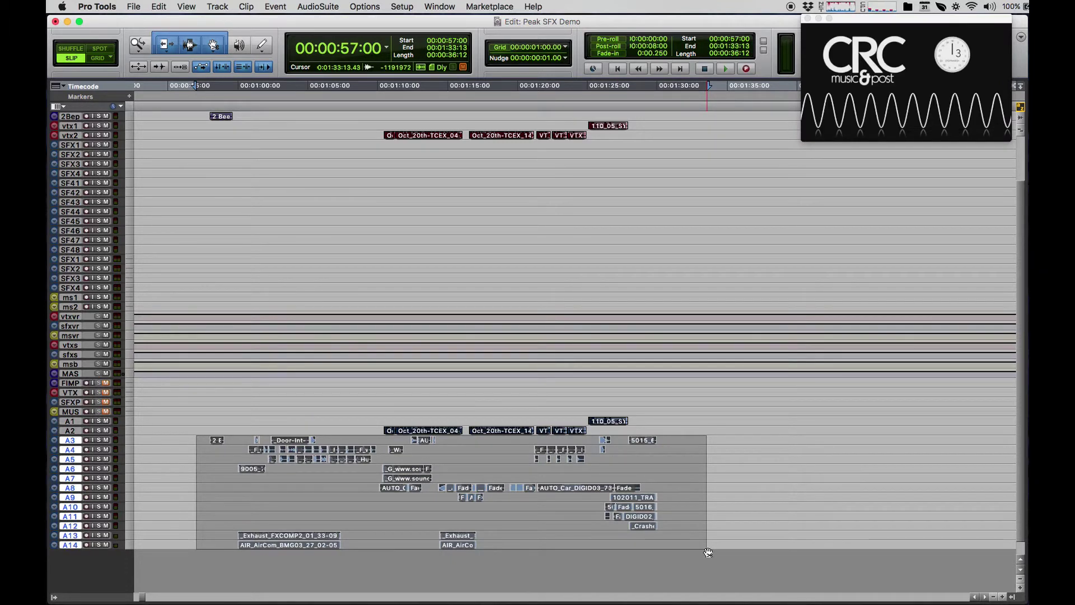
{"action": "key", "text": "p"}
{"action": "key", "text": "p"}
{"action": "key", "text": "p"}
{"action": "key", "text": "p"}
{"action": "key", "text": "p"}
{"action": "key", "text": "p"}
{"action": "key", "text": "p"}
{"action": "key", "text": "p"}
{"action": "key", "text": "p"}
{"action": "key", "text": "p"}
{"action": "key", "text": "p"}
{"action": "key", "text": "p"}
{"action": "key", "text": "p"}
{"action": "key", "text": "p"}
{"action": "key", "text": "p"}
{"action": "key", "text": "p"}
{"action": "key", "text": "p"}
{"action": "key", "text": "p"}
{"action": "key", "text": "p"}
{"action": "key", "text": "p"}
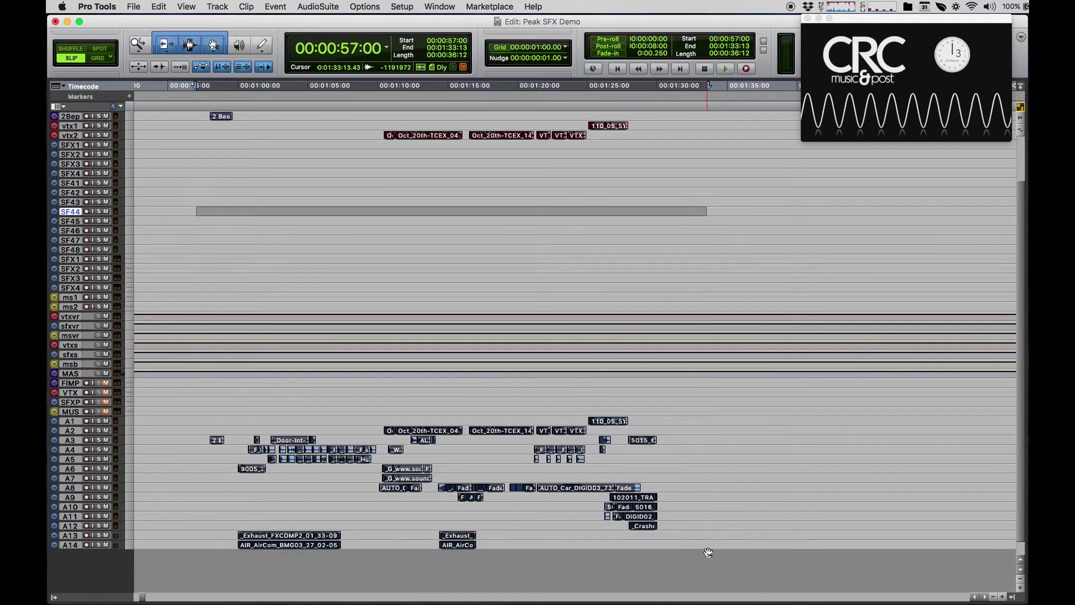
{"action": "key", "text": "p"}
{"action": "key", "text": "p"}
{"action": "key", "text": "p"}
{"action": "key", "text": "p"}
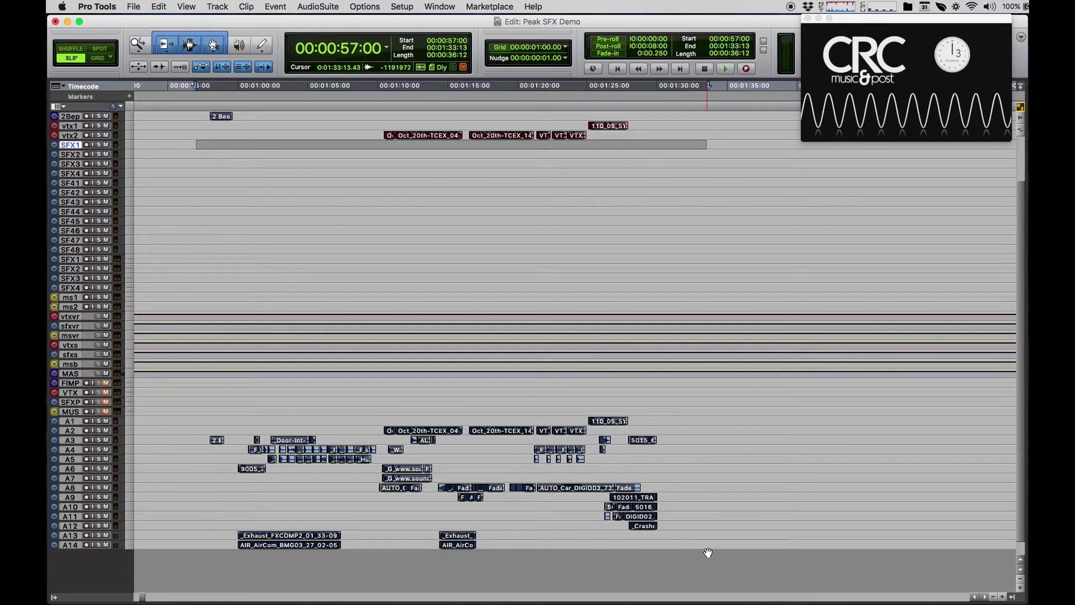
{"action": "key", "text": "shift+semicolon"}
{"action": "key", "text": "shift+semicolon"}
{"action": "key", "text": "shift+semicolon"}
{"action": "key", "text": "shift+semicolon"}
{"action": "key", "text": "shift+semicolon"}
{"action": "key", "text": "shift+semicolon"}
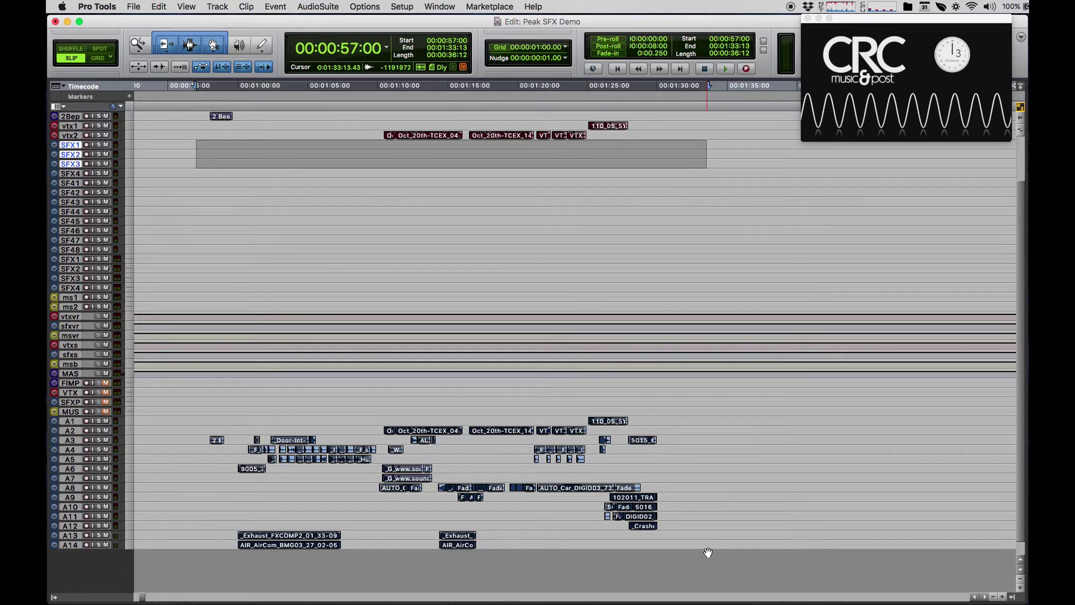
{"action": "key", "text": "shift+semicolon"}
{"action": "key", "text": "shift+semicolon"}
{"action": "key", "text": "shift+semicolon"}
{"action": "key", "text": "shift+semicolon"}
{"action": "key", "text": "shift+semicolon"}
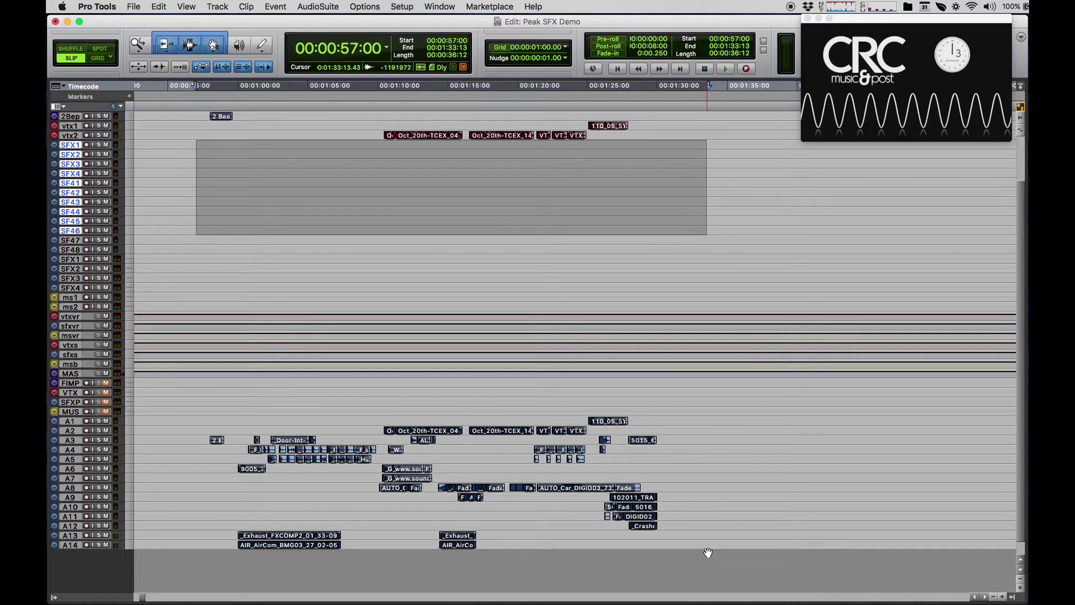
{"action": "key", "text": "super+v"}
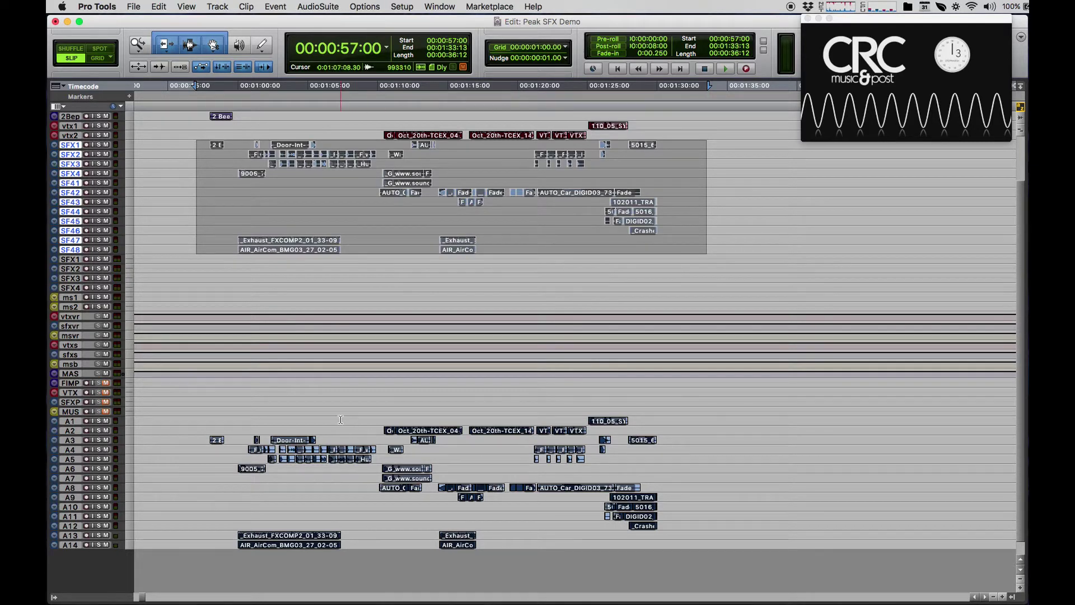
Select source tracks A1 through A14, then hide them and make them inactive
{"action": "left_click_drag", "start_coordinate": [341, 419], "coordinate": [360, 555]}
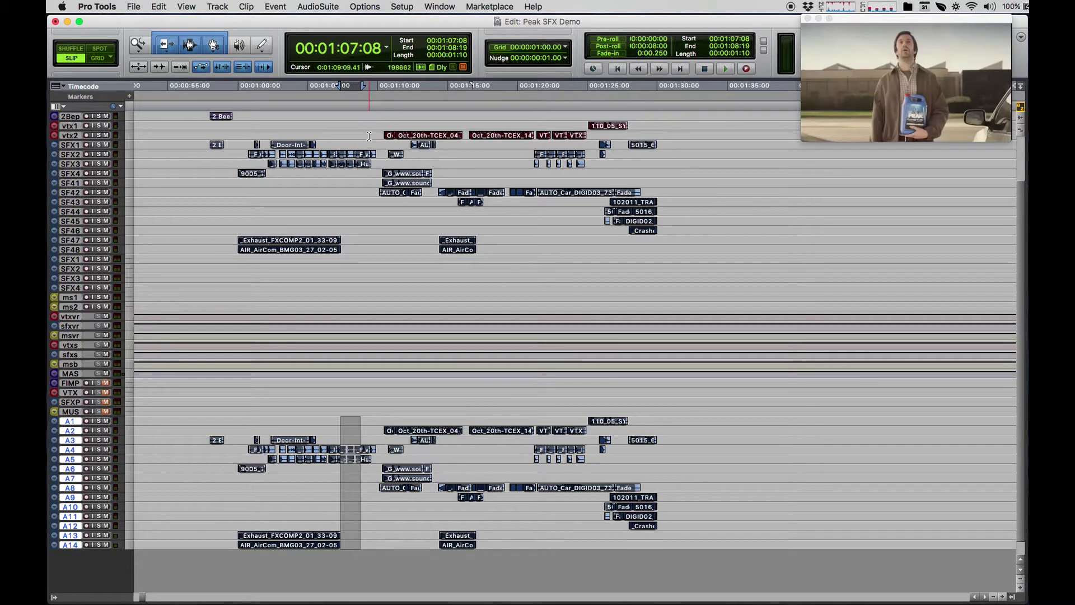
{"action": "right_click", "coordinate": [70, 423]}
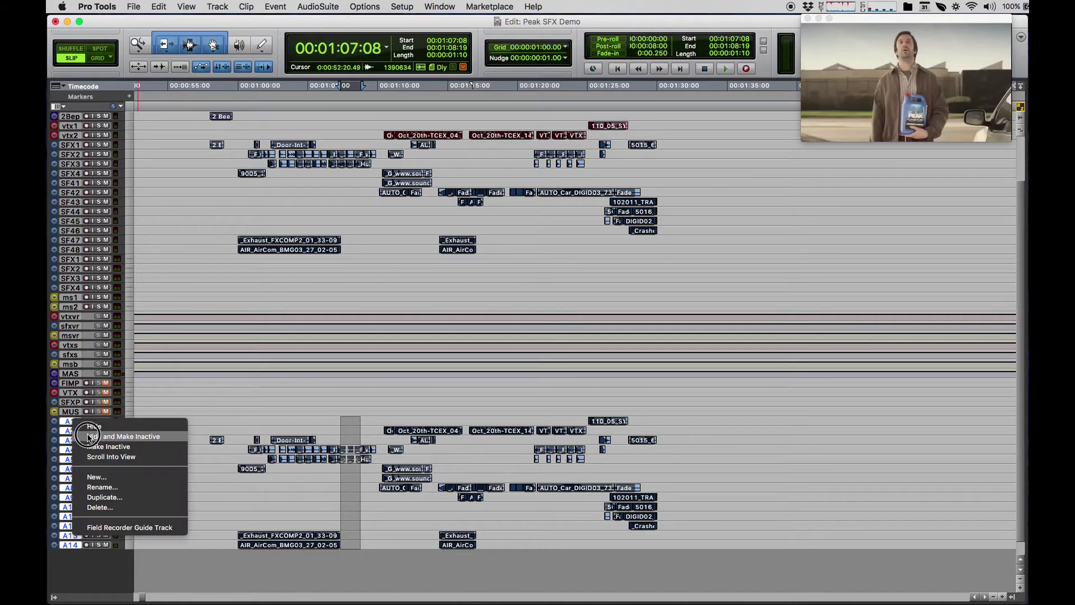
{"action": "left_click", "coordinate": [88, 437]}
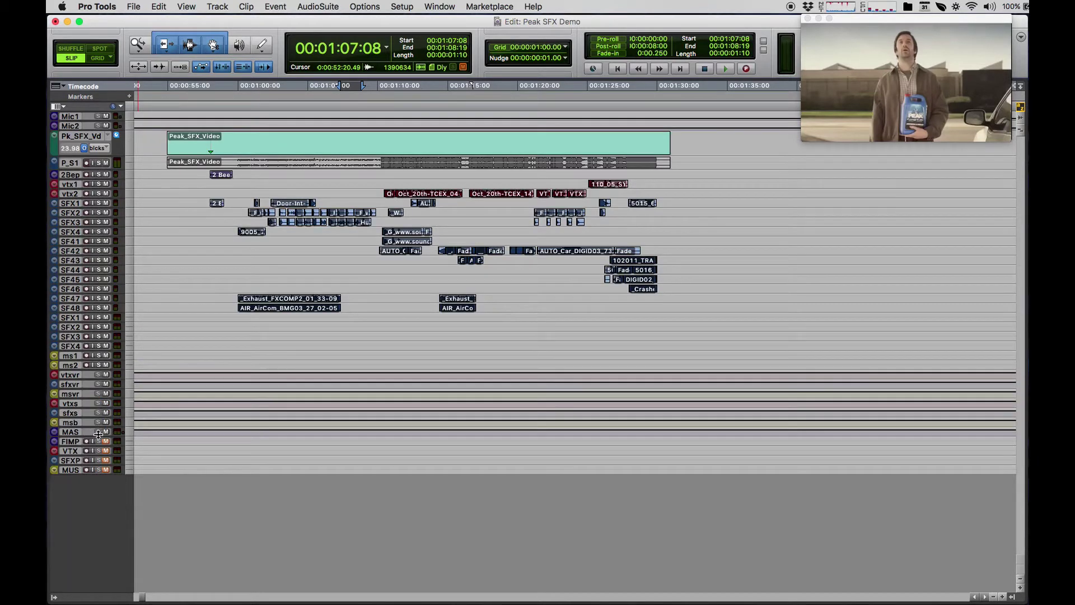
Enlarge the track height of SFX BG 1, SFX BG 2 and SFX BG 3 by two sizes
{"action": "left_click_drag", "start_coordinate": [218, 313], "coordinate": [231, 335]}
{"action": "key", "text": "ctrl+Up"}
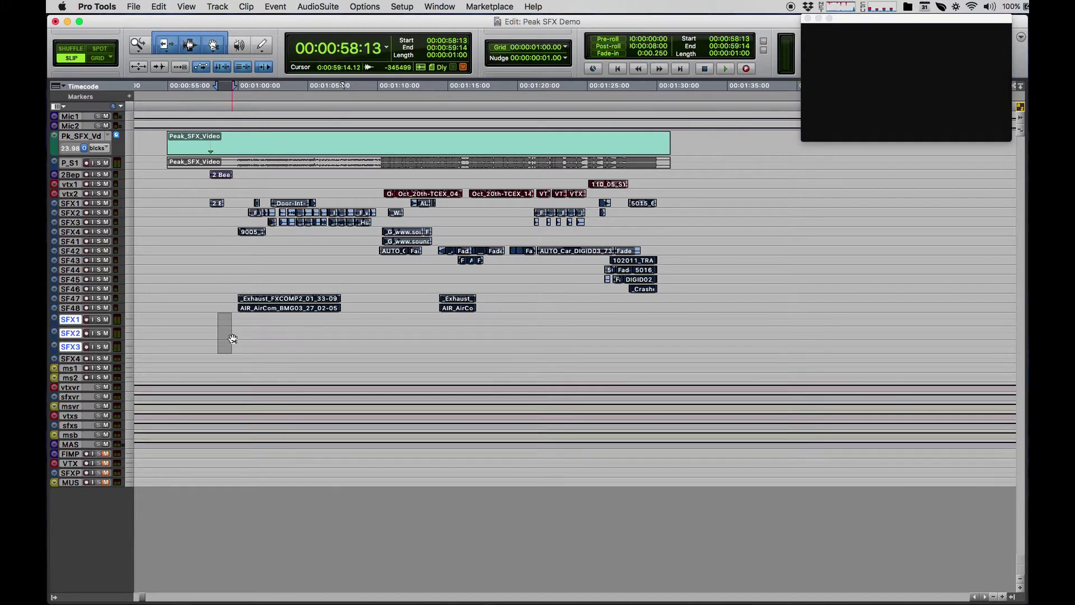
{"action": "key", "text": "ctrl+Up"}
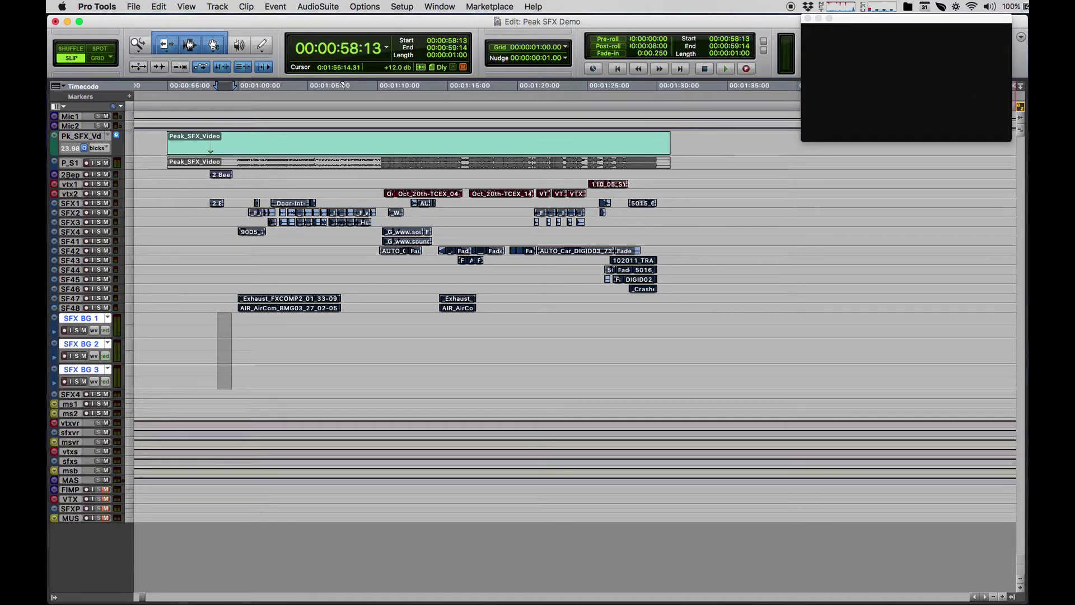
Switch to Finder, open the SFX Search folder and place Peak SFX BG 1, 2 and 3.wav on the SFX BG tracks at about 00:00:57:06
{"action": "key", "text": "super+Tab"}
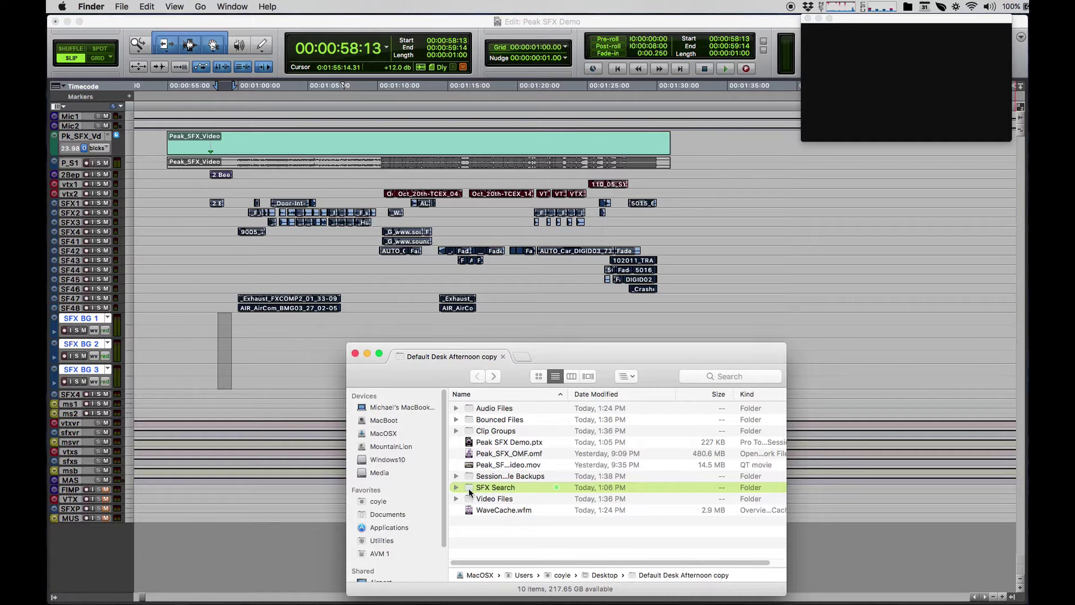
{"action": "double_click", "coordinate": [487, 487]}
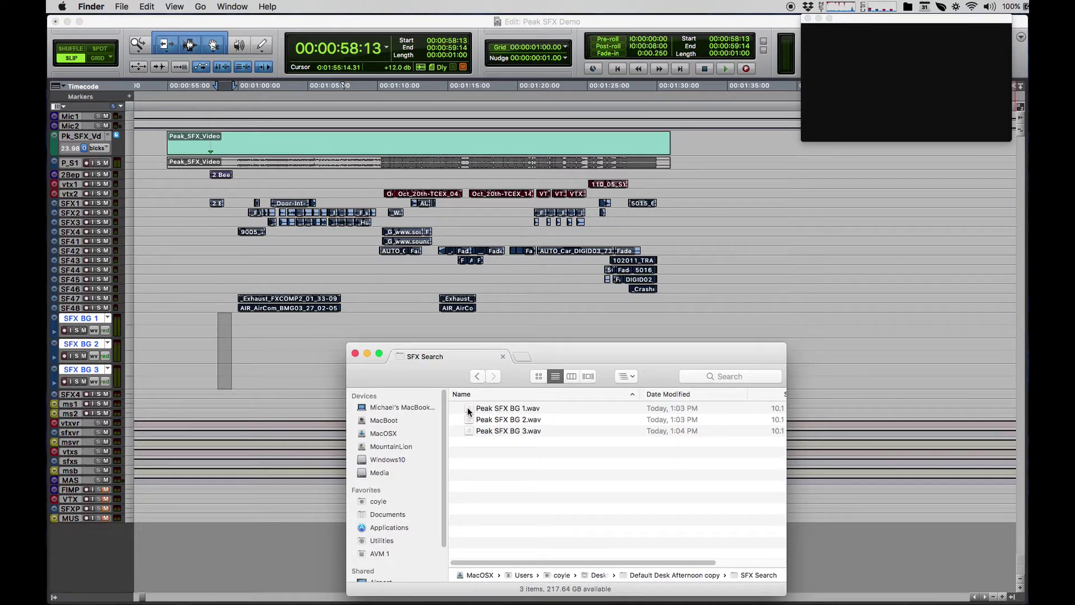
{"action": "mouse_move", "coordinate": [464, 409]}
{"action": "left_mouse_down"}
{"action": "mouse_move", "coordinate": [473, 435]}
{"action": "mouse_move", "coordinate": [436, 389]}
{"action": "mouse_move", "coordinate": [201, 330]}
{"action": "left_mouse_up"}
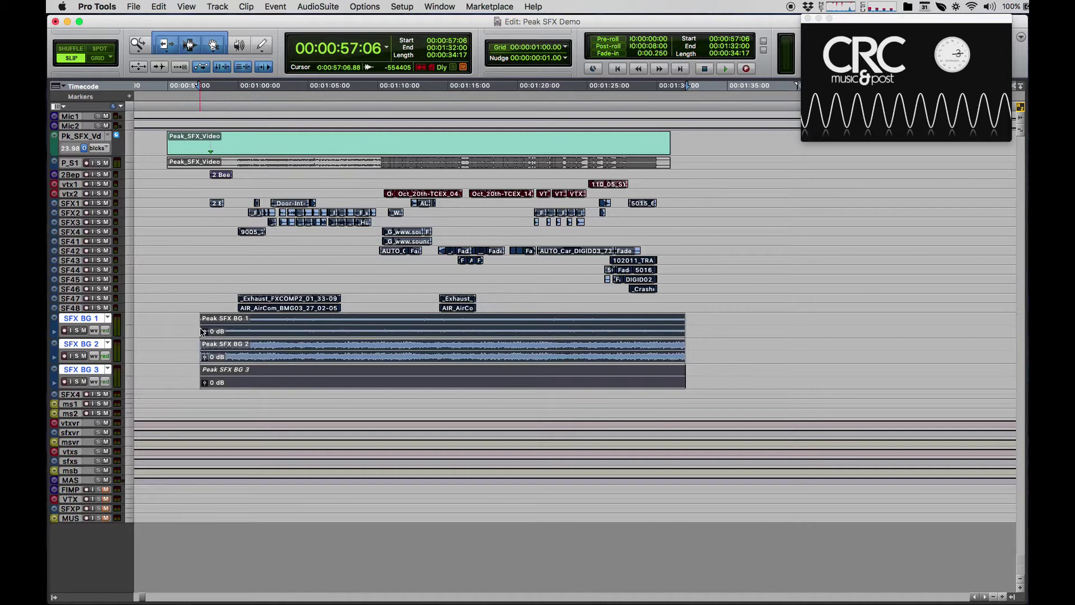
Clear the clip selection and hide the clip names throughout the timeline
{"action": "left_click", "coordinate": [192, 323]}
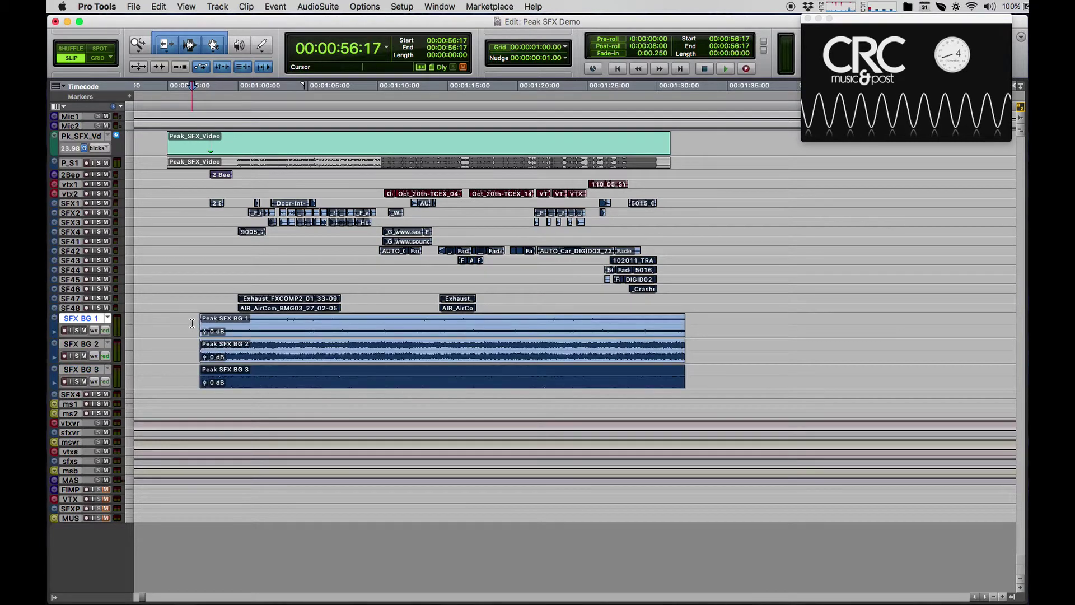
{"action": "key", "text": "ctrl+shift+n"}
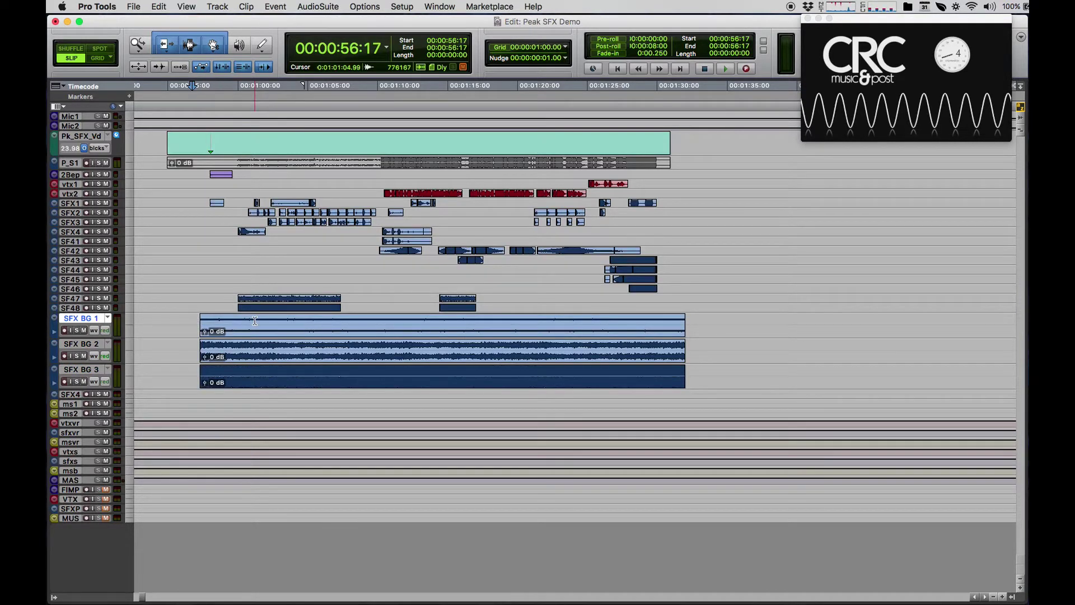
Enlarge the SFX BG 1, 2 and 3 tracks one more size and reduce the vertical waveform zoom
{"action": "left_click_drag", "start_coordinate": [255, 321], "coordinate": [271, 371]}
{"action": "key", "text": "ctrl+Up"}
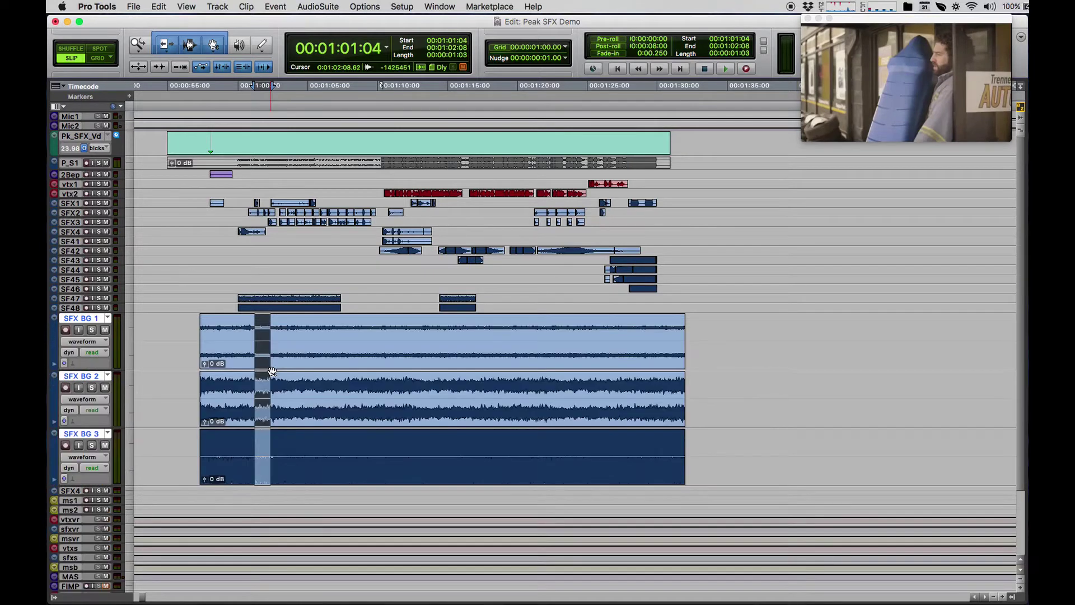
{"action": "key", "text": "super+alt+bracketleft"}
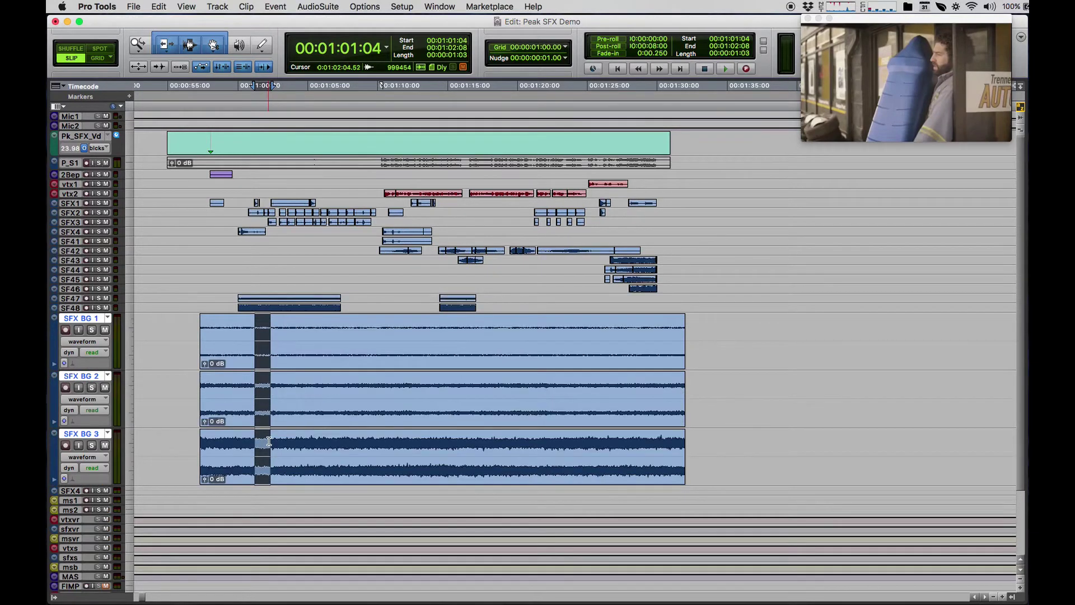
Examine the background clips by selecting a stretch of SFX BG 1, 2 and 3 in turn, then the entire SFX BG 2 clip
{"action": "left_click_drag", "start_coordinate": [323, 334], "coordinate": [416, 335]}
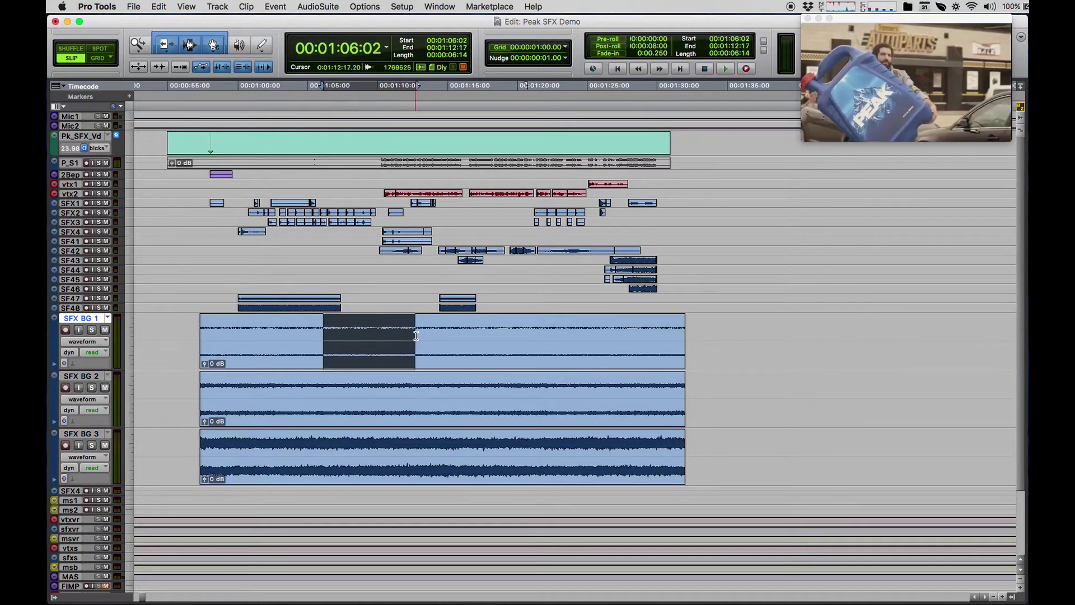
{"action": "left_click_drag", "start_coordinate": [340, 386], "coordinate": [470, 390]}
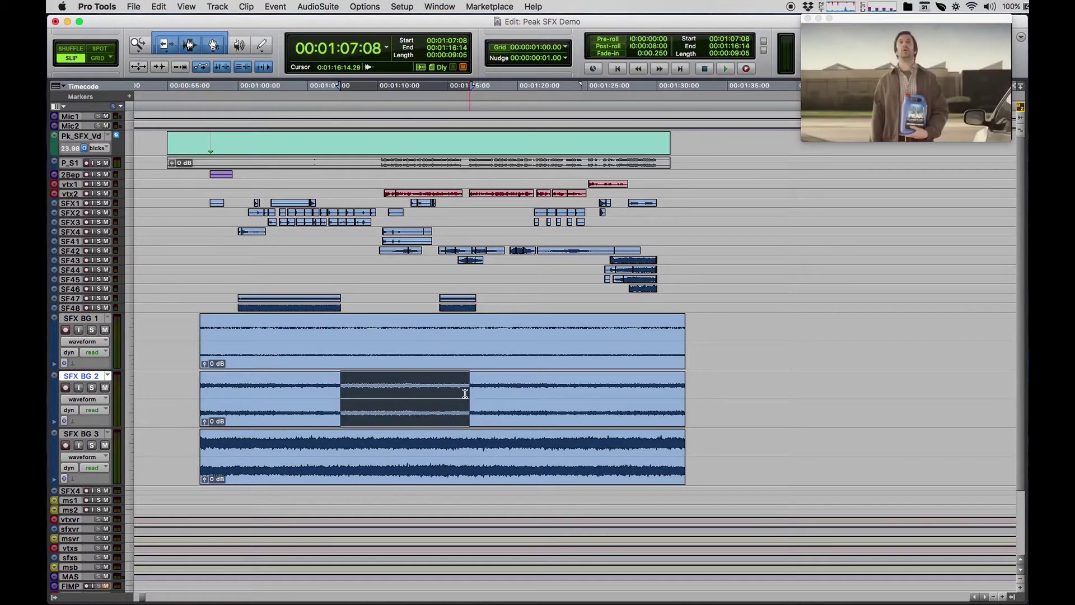
{"action": "left_click_drag", "start_coordinate": [326, 442], "coordinate": [438, 446]}
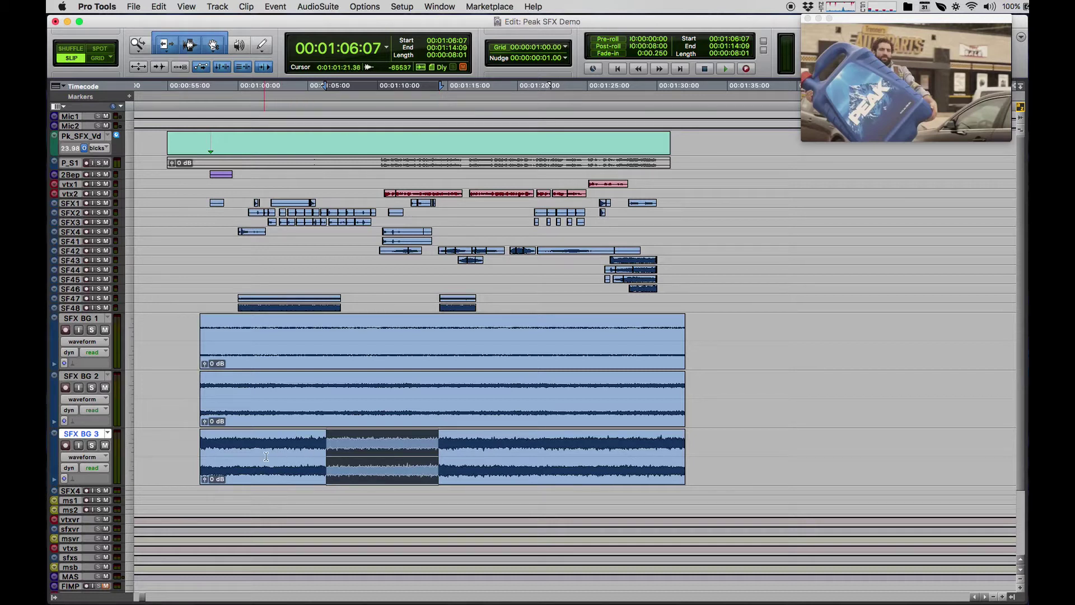
{"action": "left_click", "coordinate": [310, 405]}
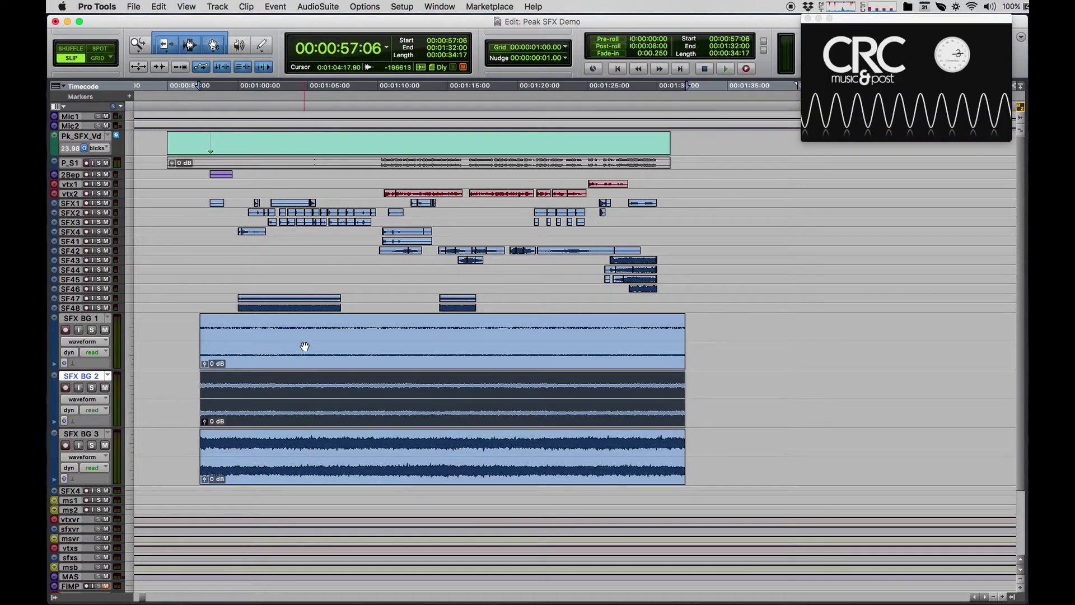
Increase the vertical waveform zoom and place the edit cursor in the SFX BG 2 clip at about 00:01:08:10
{"action": "key", "text": "super+alt+bracketright"}
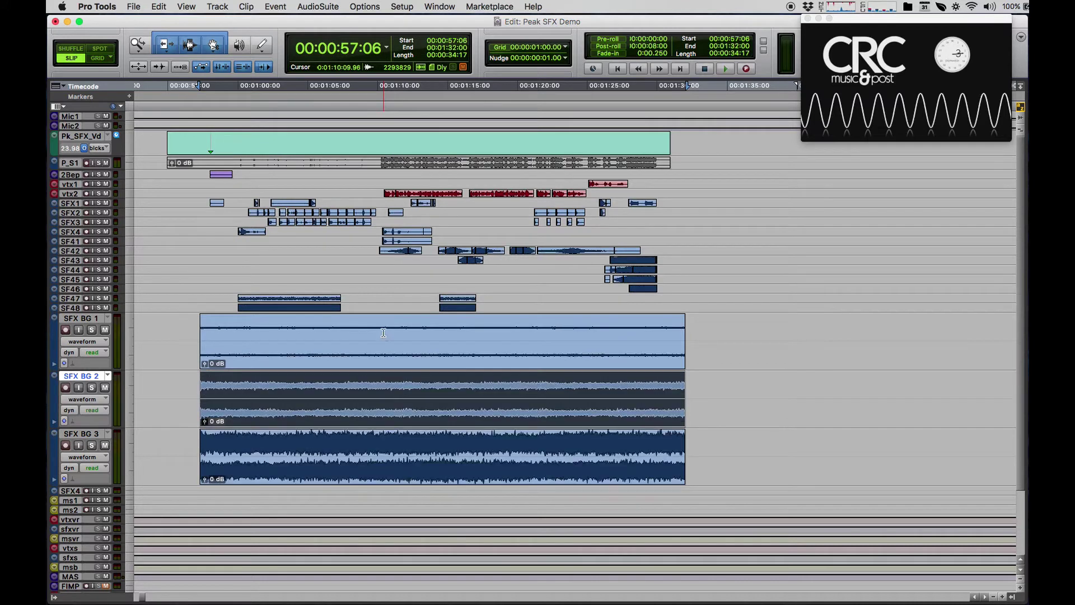
{"action": "left_click", "coordinate": [356, 384]}
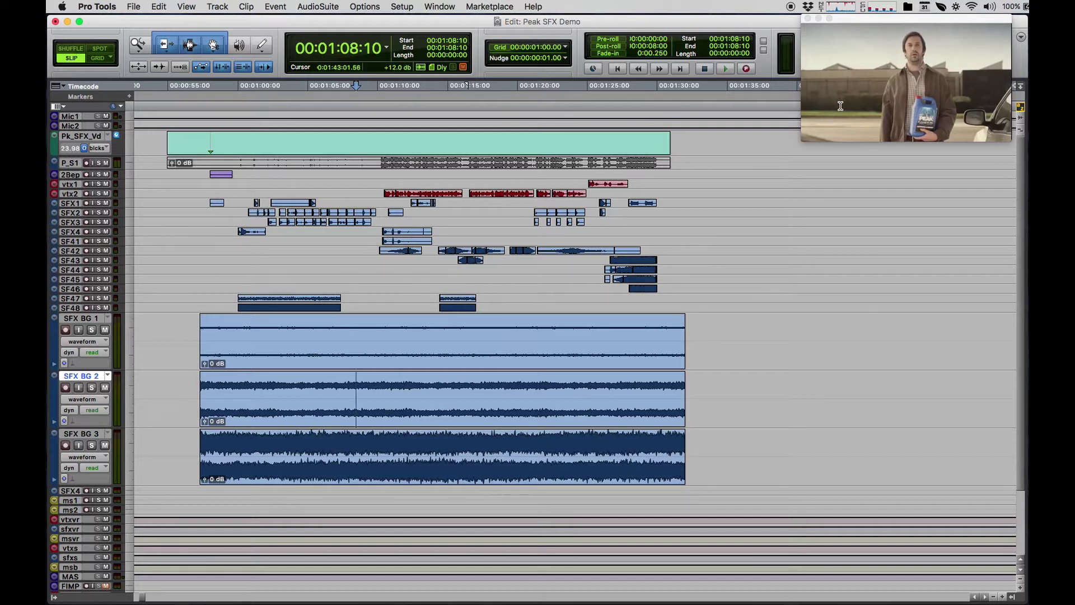
Examine the picture at several points along the video track between about 00:01:10:10 and 00:01:29:14, then just before the background clips
{"action": "left_click", "coordinate": [384, 136]}
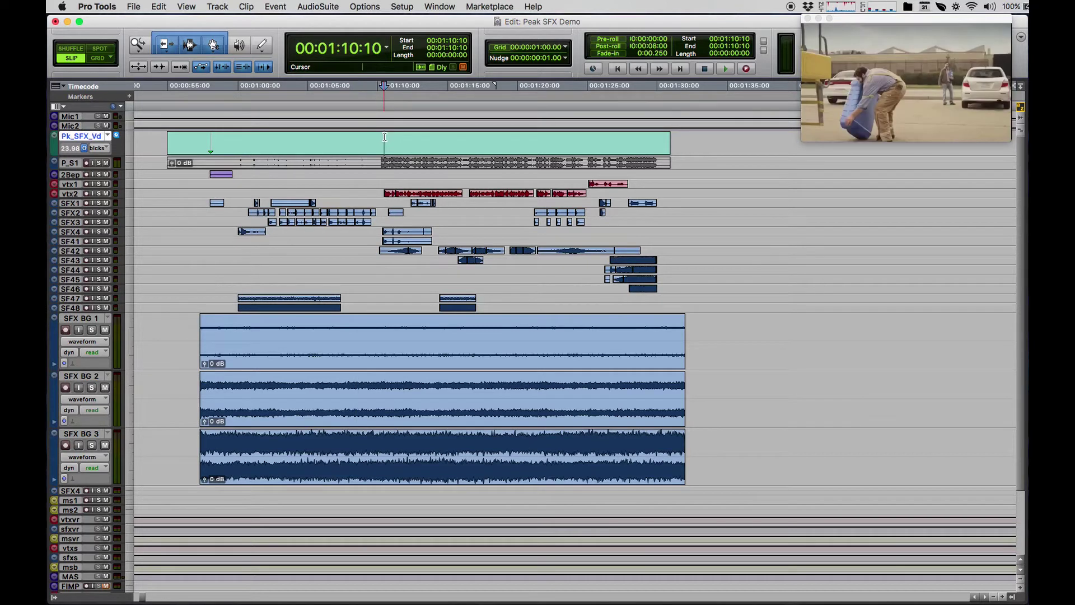
{"action": "left_click", "coordinate": [440, 137]}
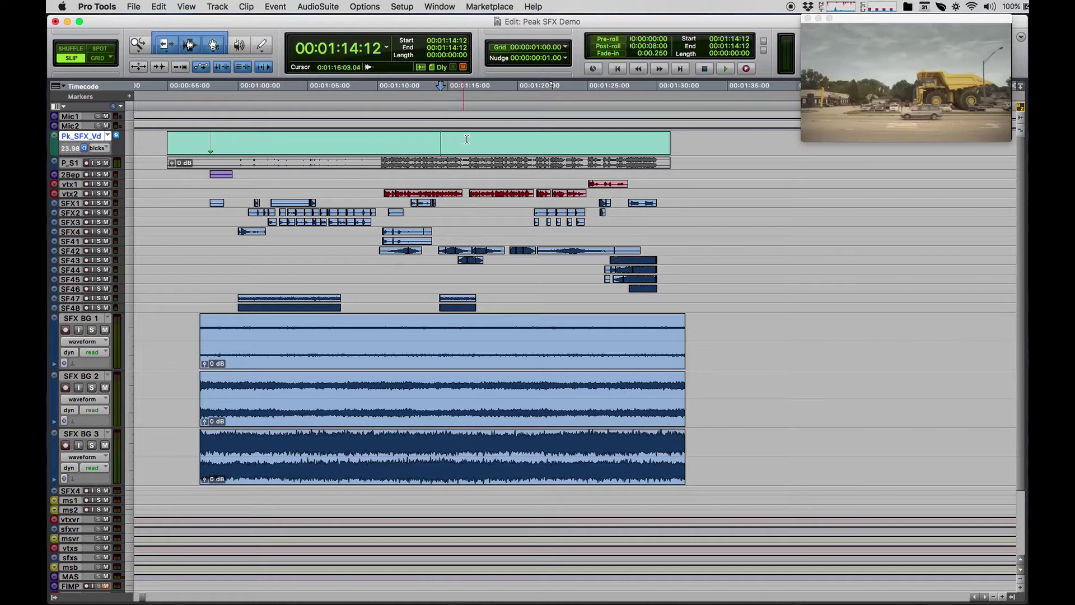
{"action": "left_click", "coordinate": [490, 137]}
{"action": "left_click", "coordinate": [529, 138]}
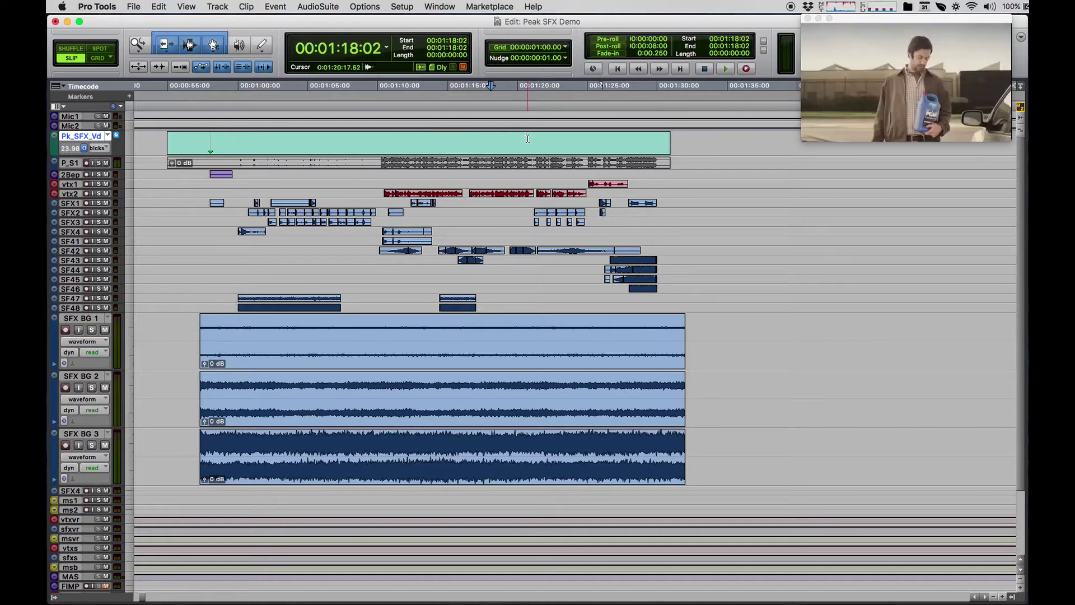
{"action": "left_click", "coordinate": [568, 137]}
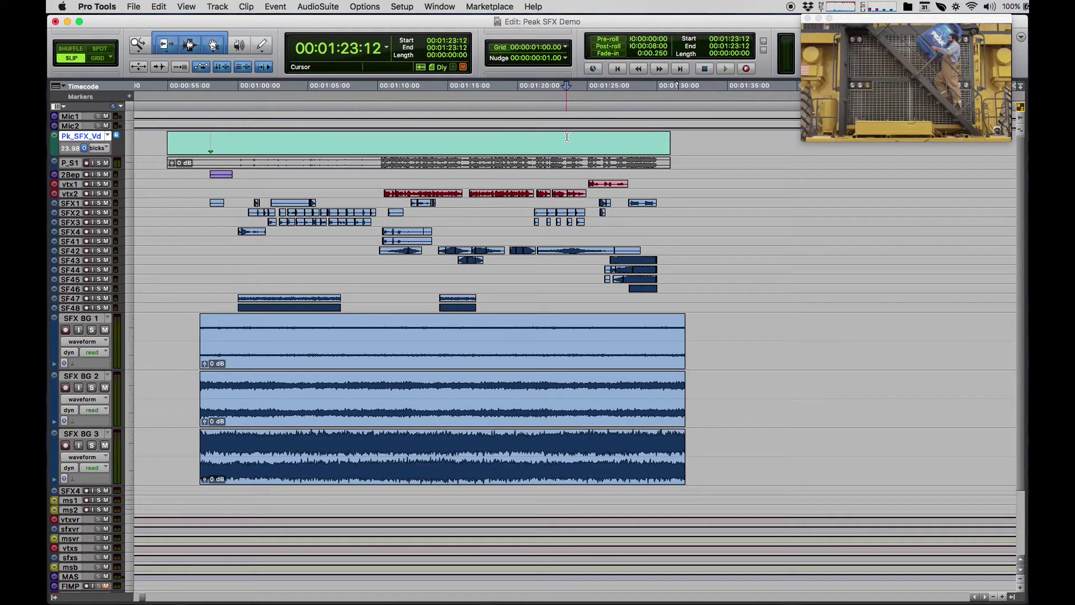
{"action": "left_click", "coordinate": [651, 139]}
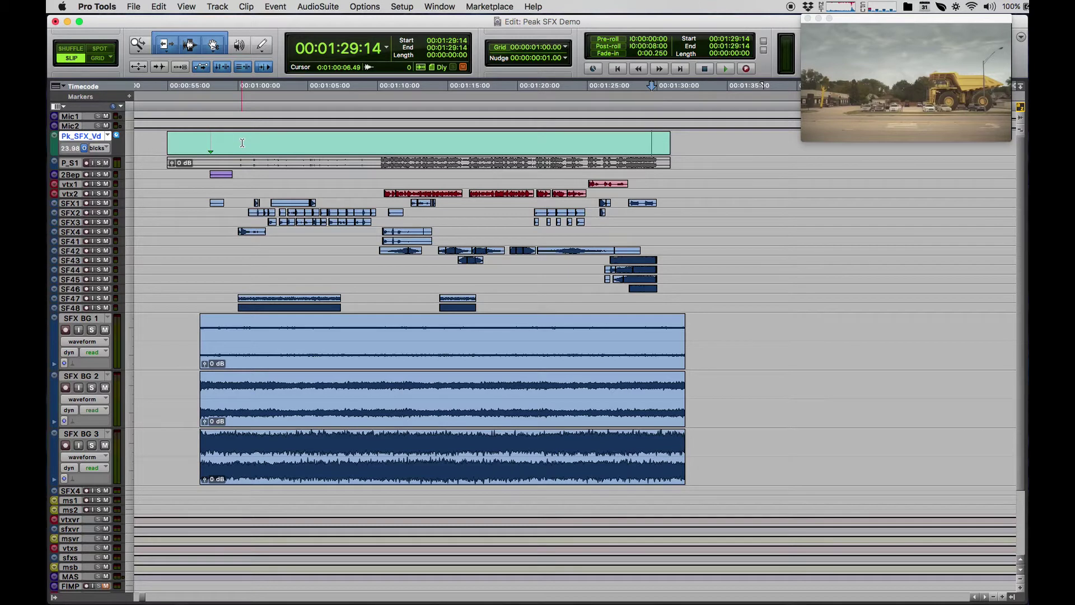
{"action": "left_click", "coordinate": [190, 334]}
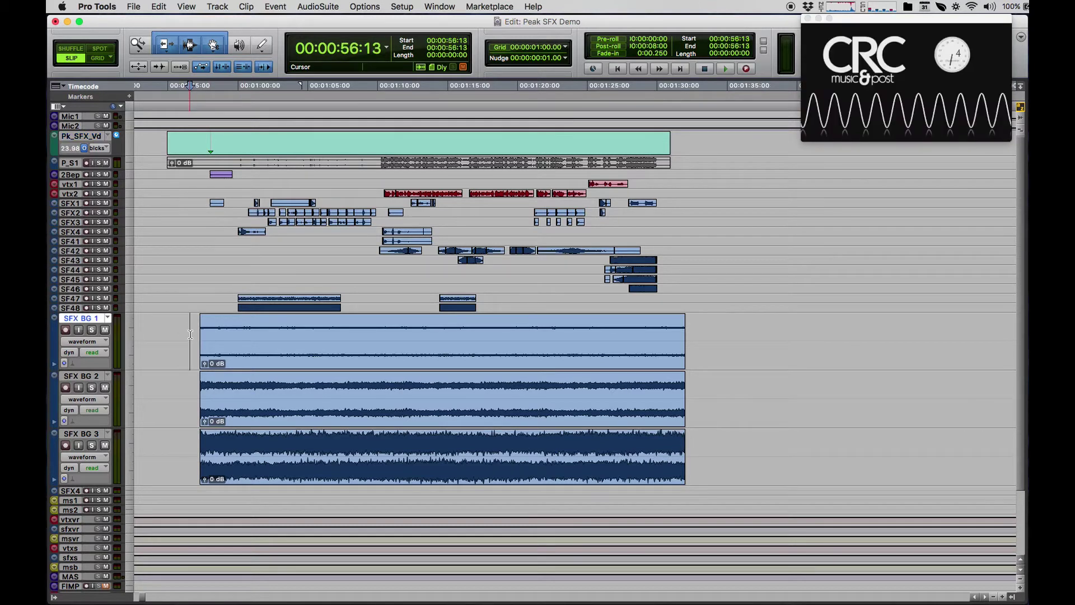
Switch to Grid mode and set both the grid and nudge values to 1 frame
{"action": "left_click", "coordinate": [101, 58]}
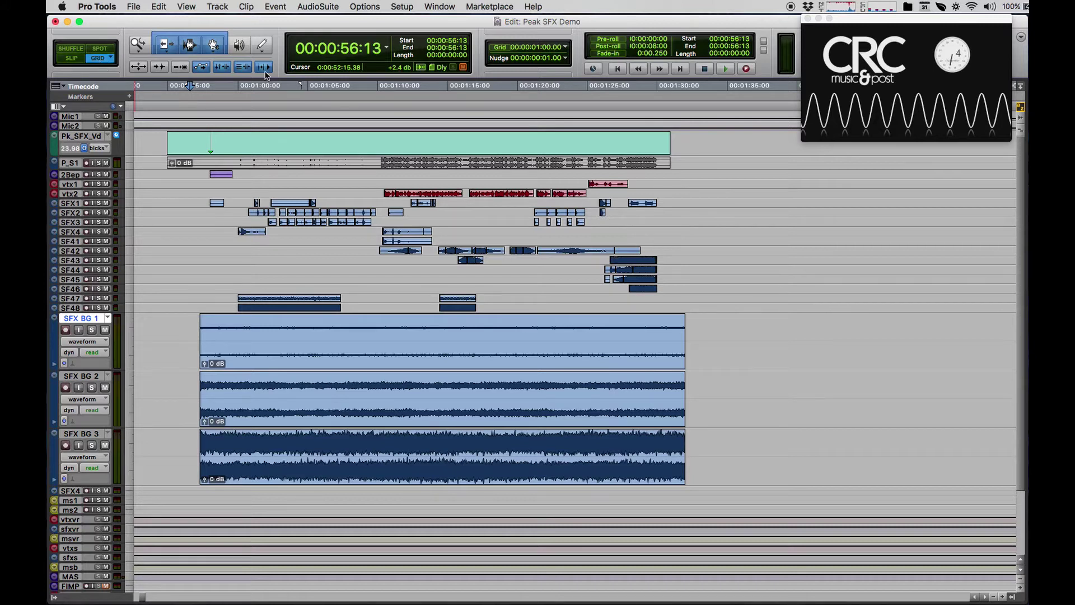
{"action": "left_click", "coordinate": [566, 47]}
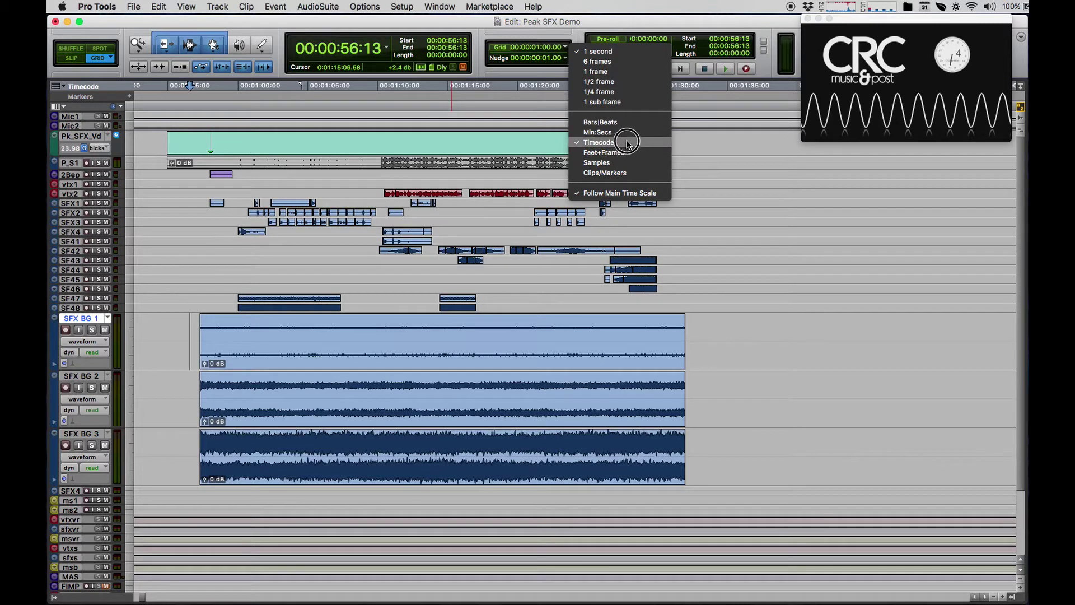
{"action": "left_click", "coordinate": [623, 76]}
{"action": "left_click", "coordinate": [565, 58]}
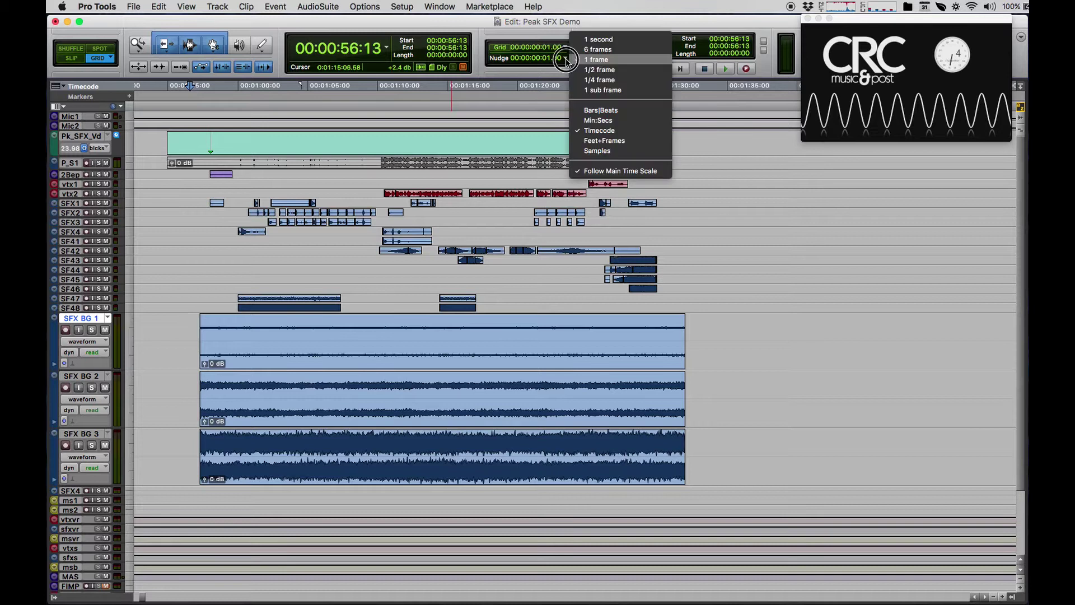
{"action": "left_click", "coordinate": [567, 61]}
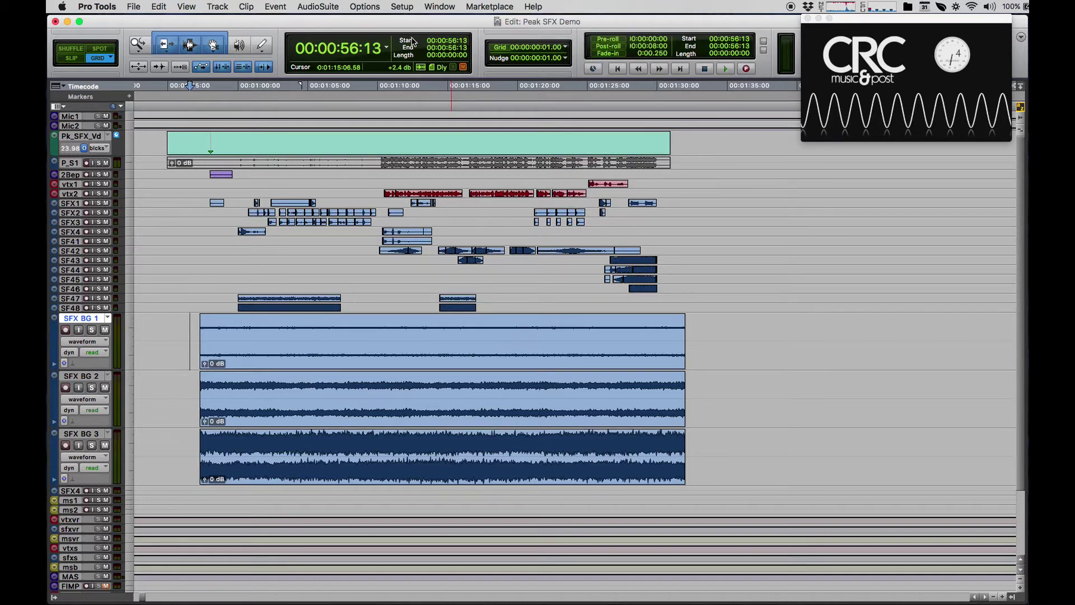
Keep Timecode as the main counter format and place the edit cursor at the start of the SFX BG 1 clip, 00:00:57:06
{"action": "left_click", "coordinate": [386, 48]}
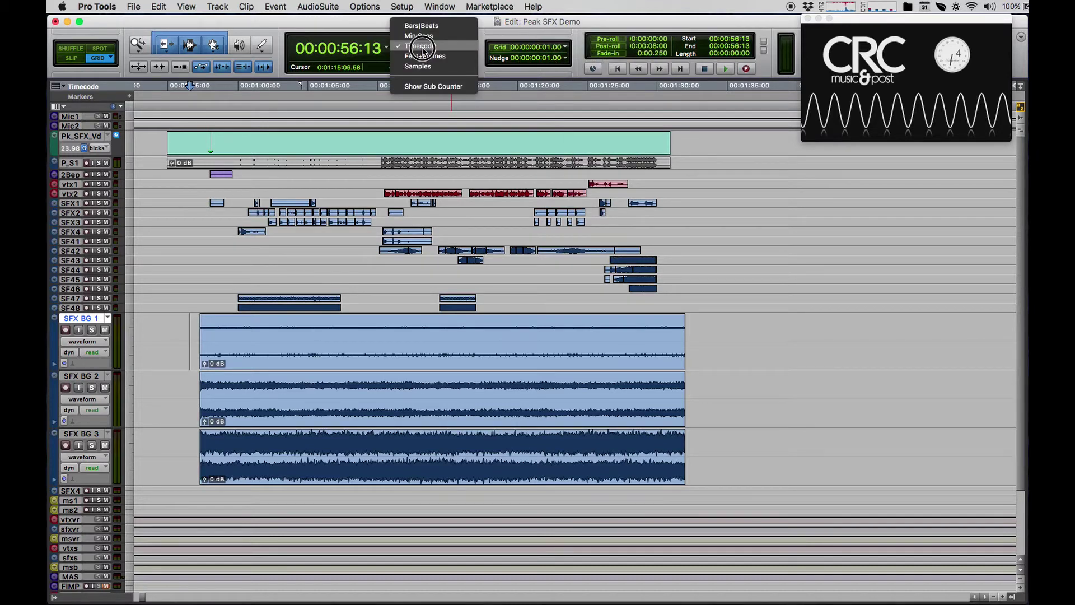
{"action": "left_click", "coordinate": [400, 48]}
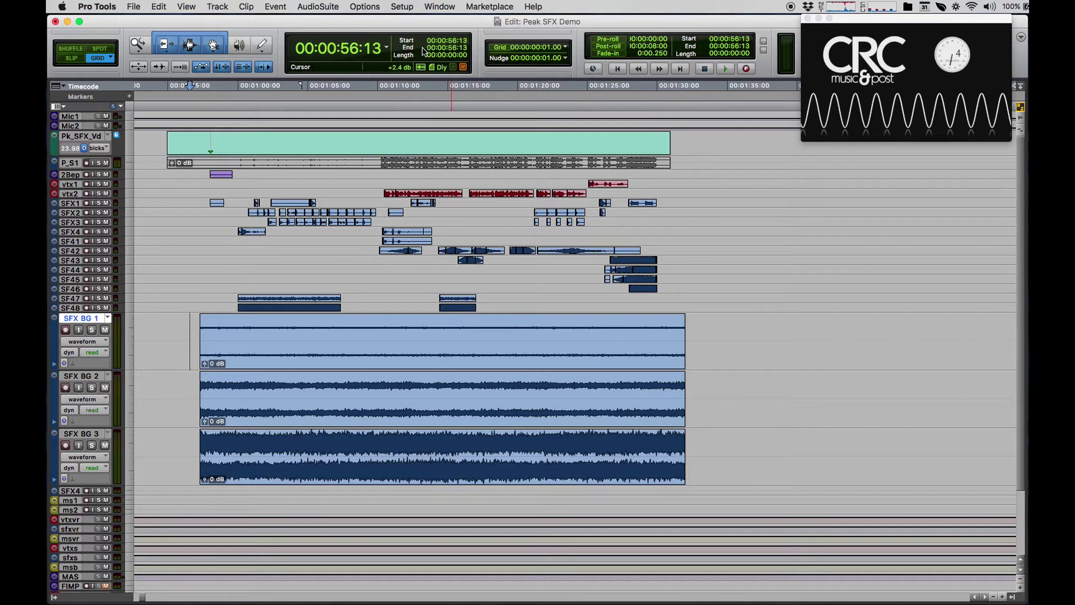
{"action": "left_click", "coordinate": [193, 324]}
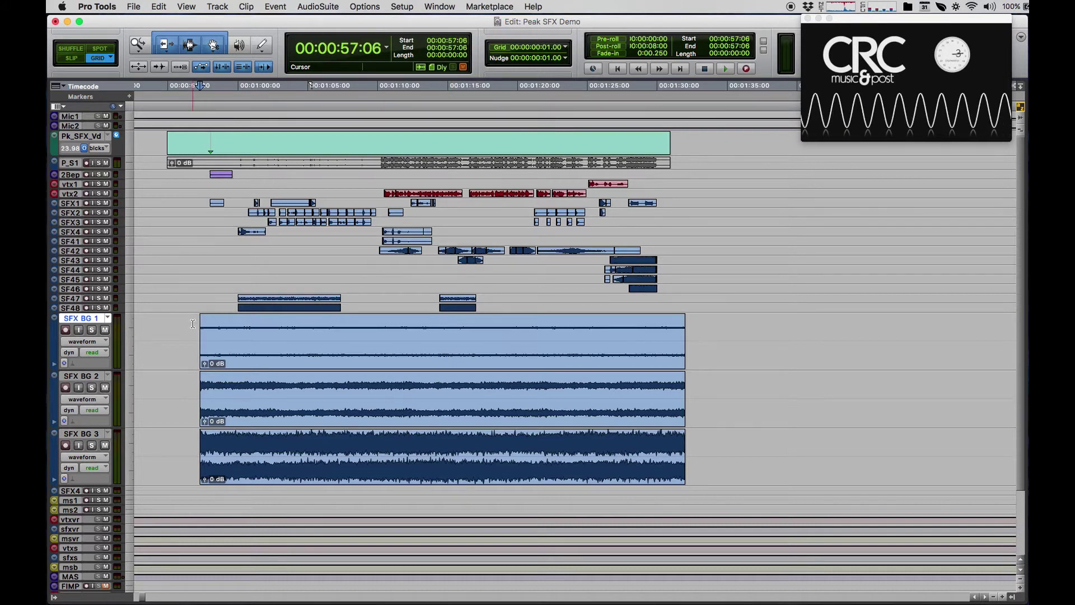
Select across SFX BG 1, 2 and 3, create the Mix/Edit group Group 1 from them, and try out the linked cursor
{"action": "left_click_drag", "start_coordinate": [185, 482], "coordinate": [317, 438]}
{"action": "left_click", "coordinate": [192, 328]}
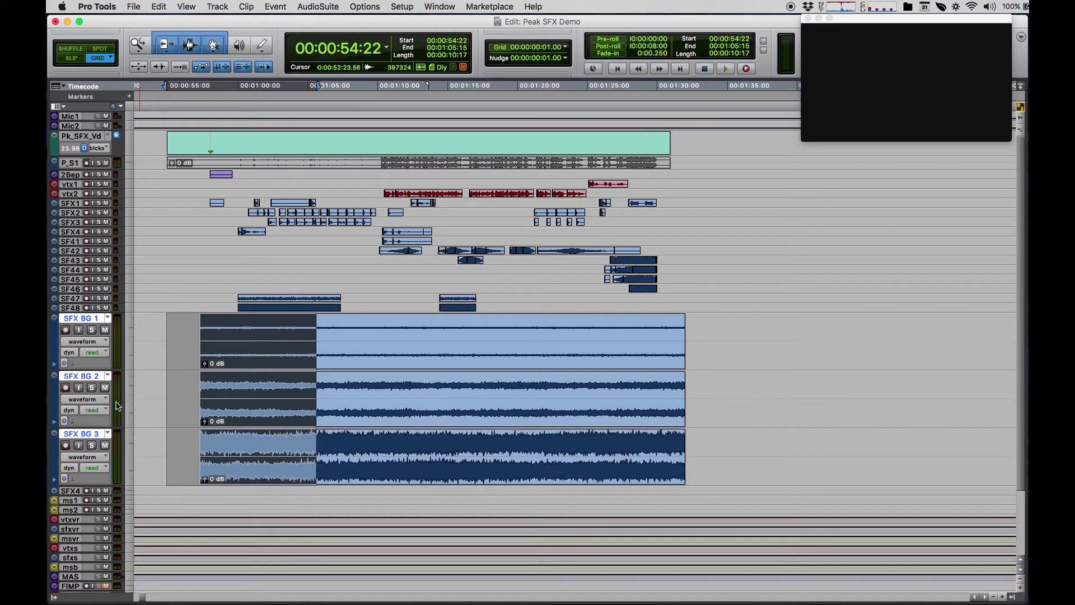
{"action": "key", "text": "super+g"}
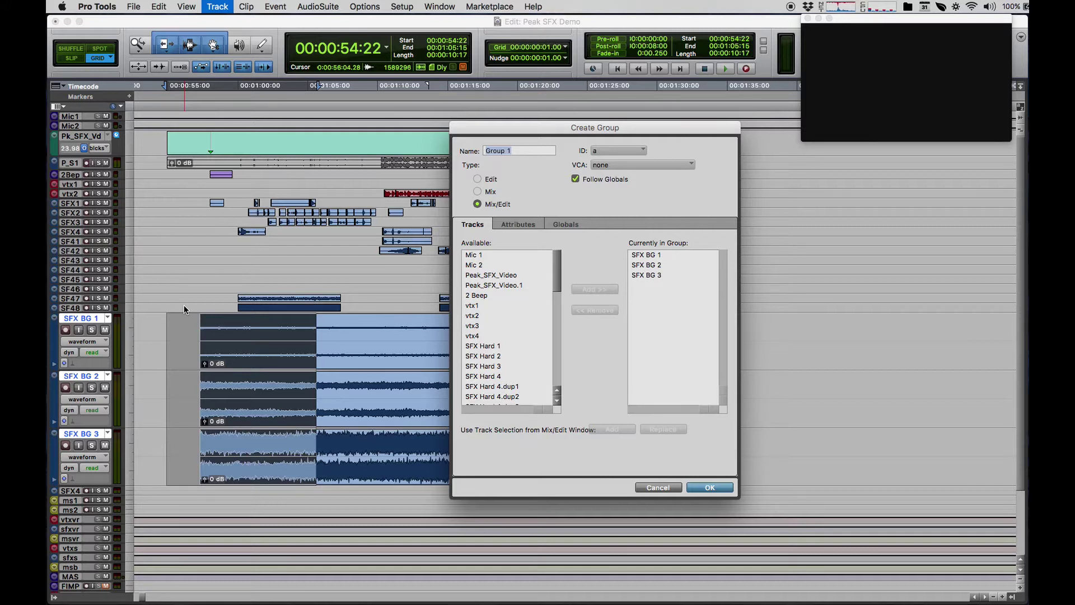
{"action": "key", "text": "Return"}
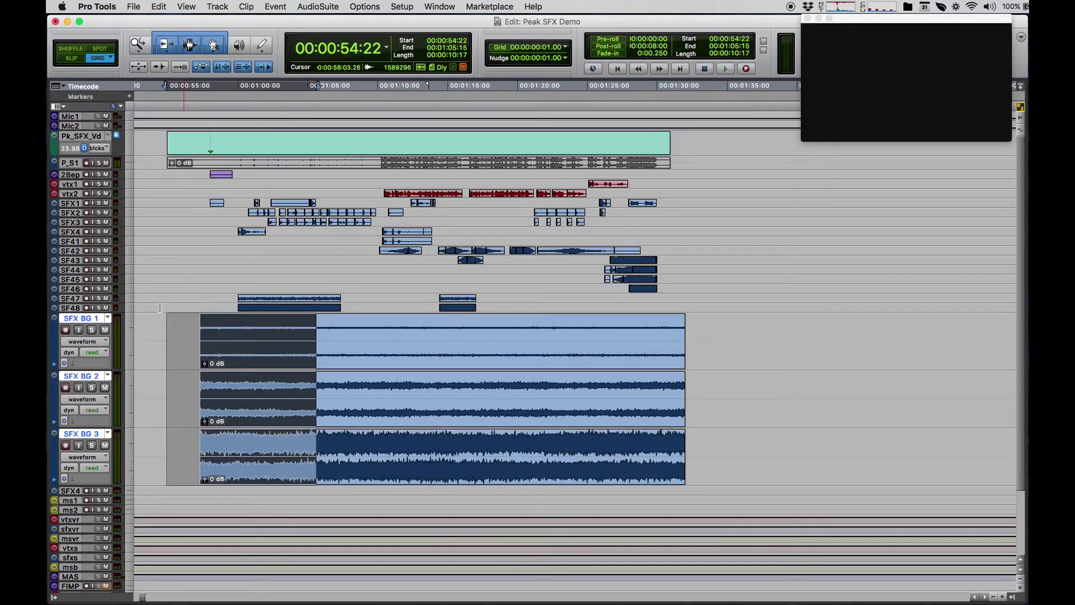
{"action": "left_click", "coordinate": [180, 334]}
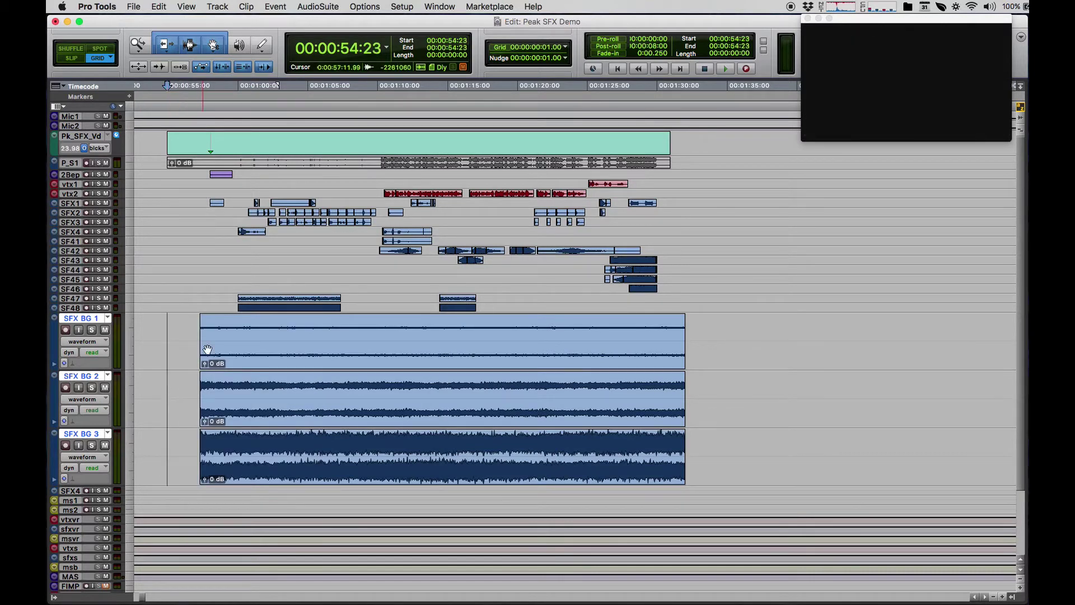
{"action": "left_click", "coordinate": [170, 327]}
{"action": "left_click", "coordinate": [184, 329]}
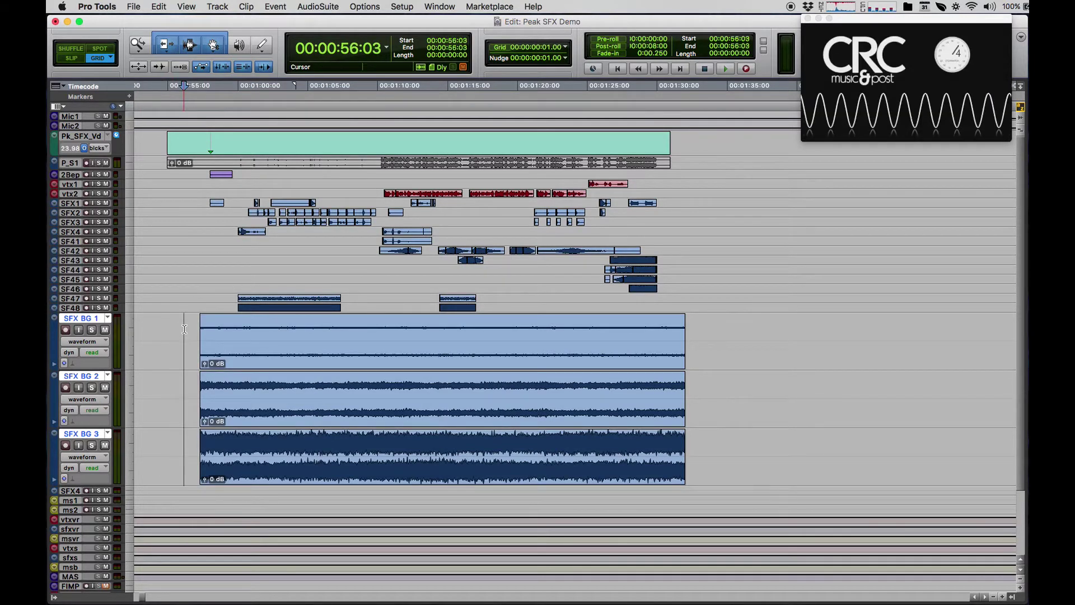
Split the three grouped background clips at 00:01:00:00 and delete the portions before it
{"action": "key", "text": "Tab"}
{"action": "key", "text": "super+bracketright"}
{"action": "key", "text": "super+bracketright"}
{"action": "key", "text": "super+bracketright"}
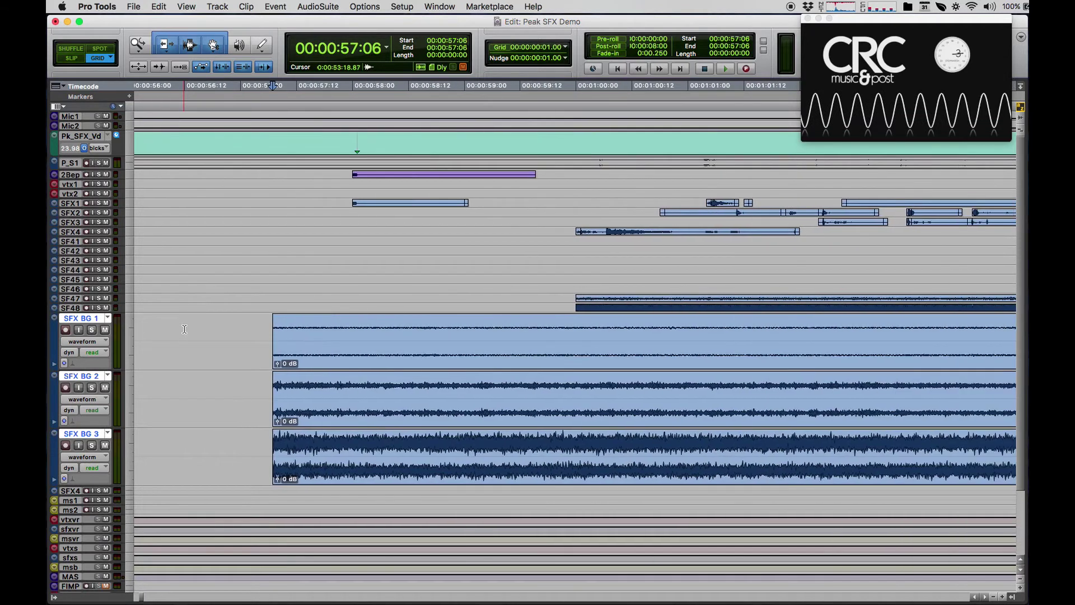
{"action": "left_click", "coordinate": [557, 322]}
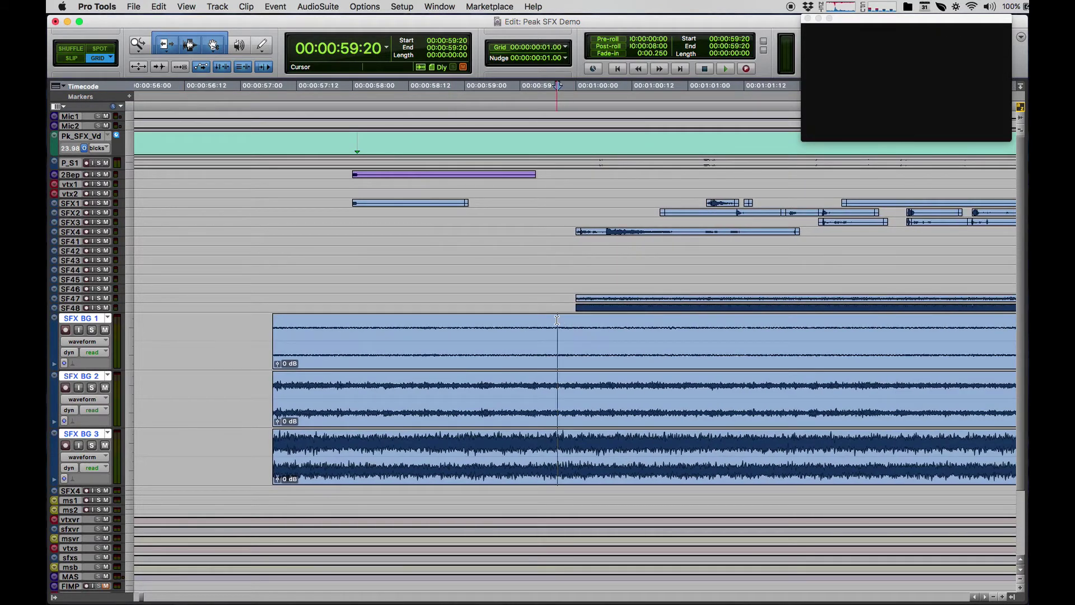
{"action": "key", "text": "KP_Add"}
{"action": "key", "text": "KP_Add"}
{"action": "key", "text": "KP_Add"}
{"action": "key", "text": "KP_Add"}
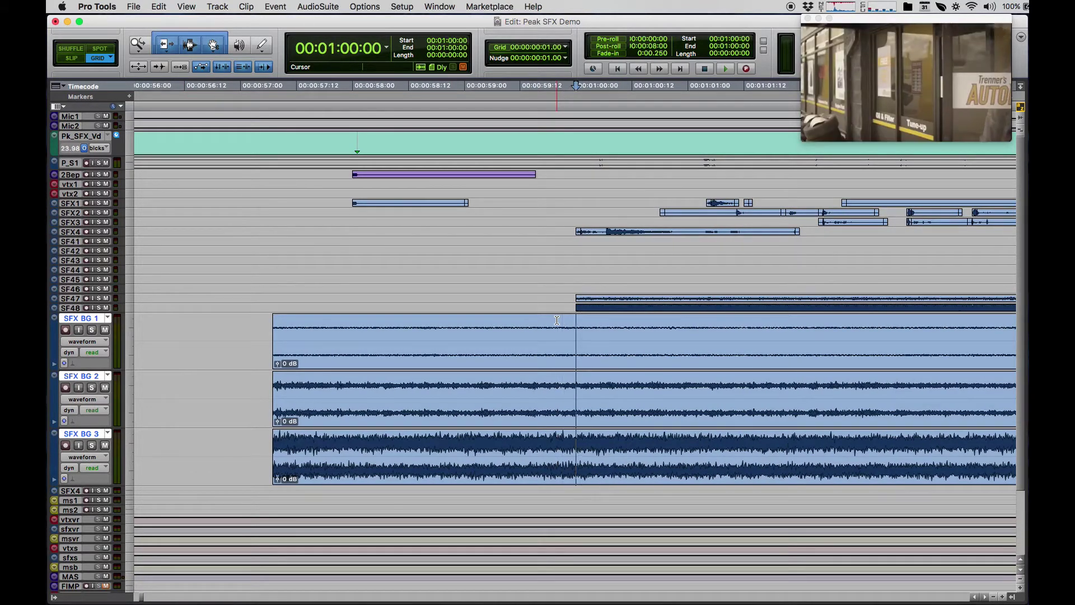
{"action": "key", "text": "super+e"}
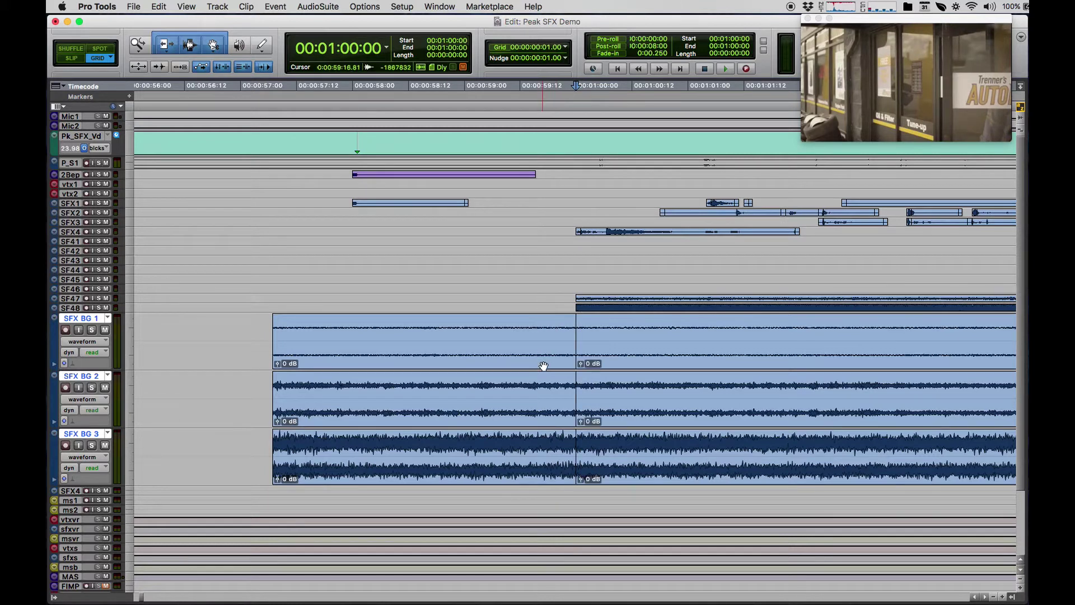
{"action": "left_click", "coordinate": [542, 367]}
{"action": "key", "text": "Delete"}
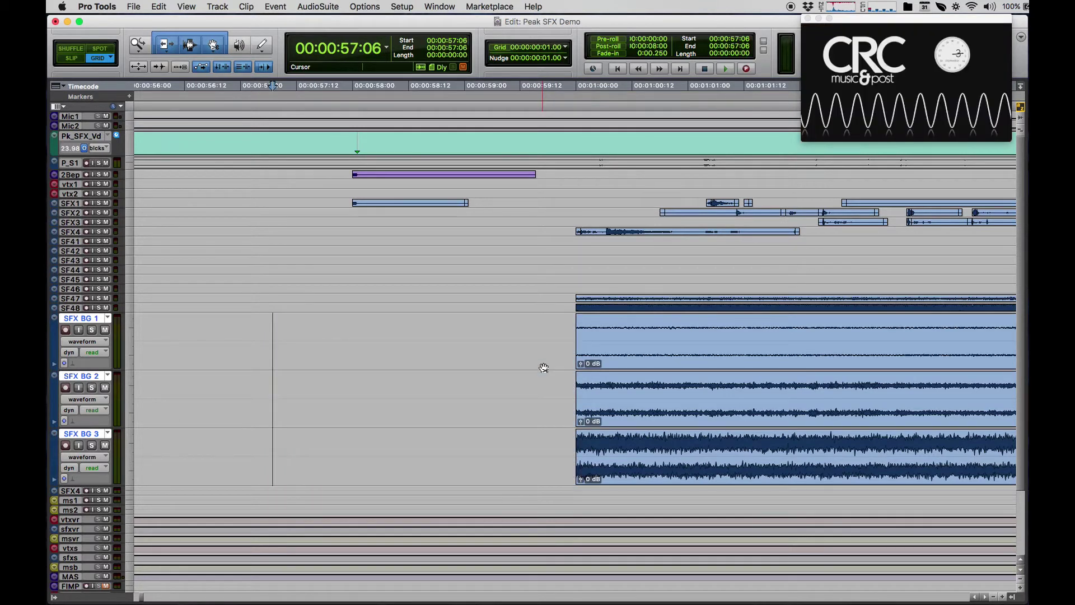
Go to the end of the background clips and step the edit cursor back frame by frame to 00:01:29:21
{"action": "left_click", "coordinate": [632, 326]}
{"action": "double_click", "coordinate": [632, 326]}
{"action": "key", "text": "Tab"}
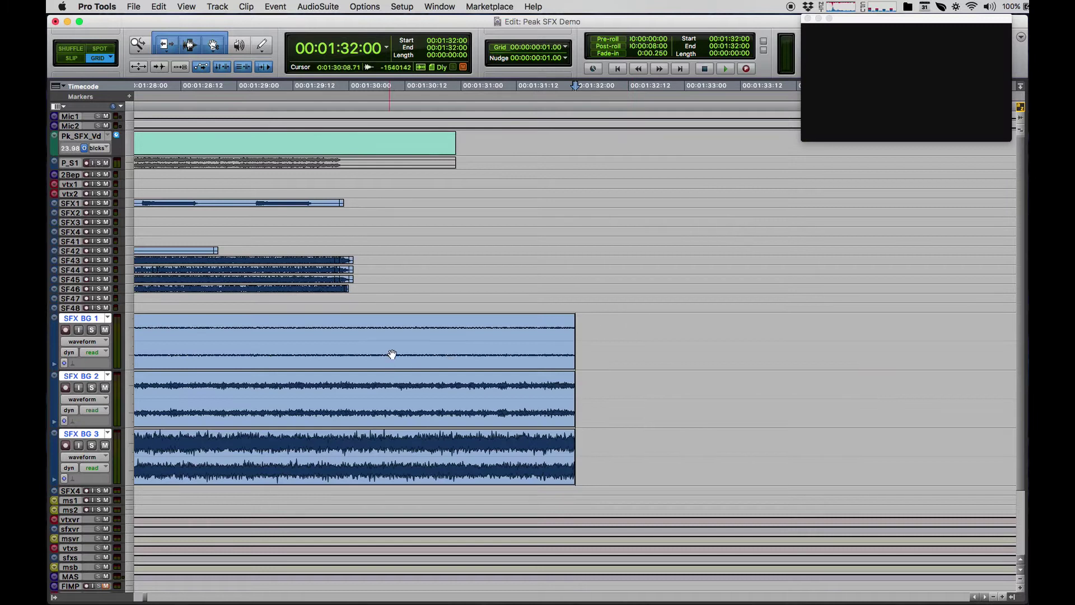
{"action": "left_click", "coordinate": [408, 327]}
{"action": "key", "text": "KP_Subtract"}
{"action": "key", "text": "KP_Subtract"}
{"action": "key", "text": "KP_Subtract"}
{"action": "key", "text": "KP_Subtract"}
{"action": "key", "text": "KP_Subtract"}
{"action": "key", "text": "KP_Subtract"}
{"action": "key", "text": "KP_Subtract"}
{"action": "key", "text": "KP_Subtract"}
{"action": "key", "text": "KP_Subtract"}
{"action": "key", "text": "KP_Subtract"}
{"action": "key", "text": "KP_Subtract"}
{"action": "key", "text": "KP_Subtract"}
{"action": "key", "text": "KP_Subtract"}
{"action": "key", "text": "KP_Subtract"}
{"action": "key", "text": "KP_Subtract"}
{"action": "key", "text": "KP_Subtract"}
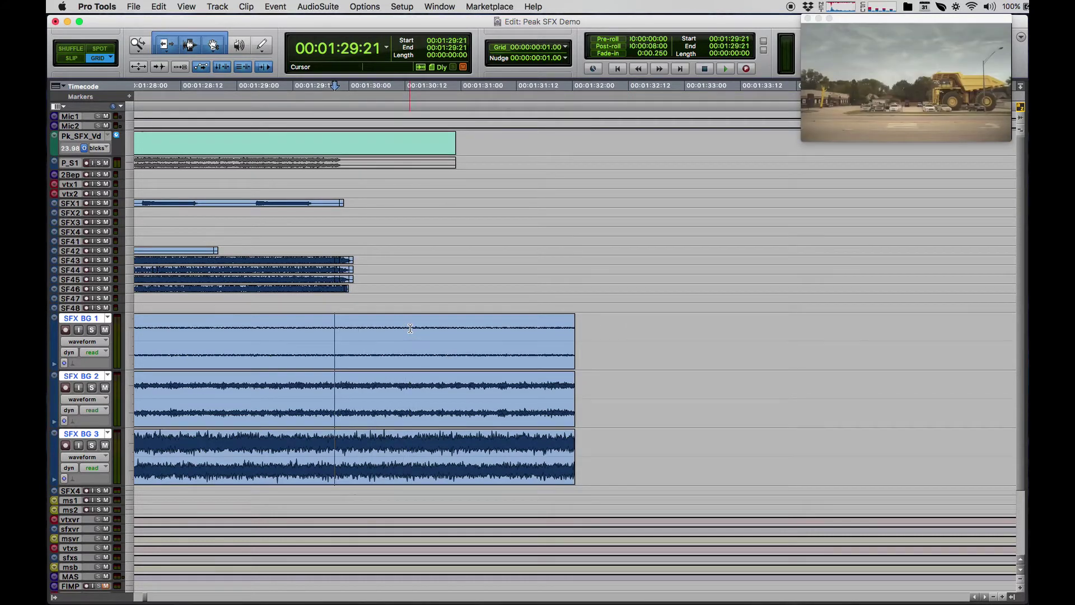
Step frame by frame around the last picture frame and set the edit cursor at 00:01:30:00
{"action": "key", "text": "KP_Add"}
{"action": "key", "text": "KP_Add"}
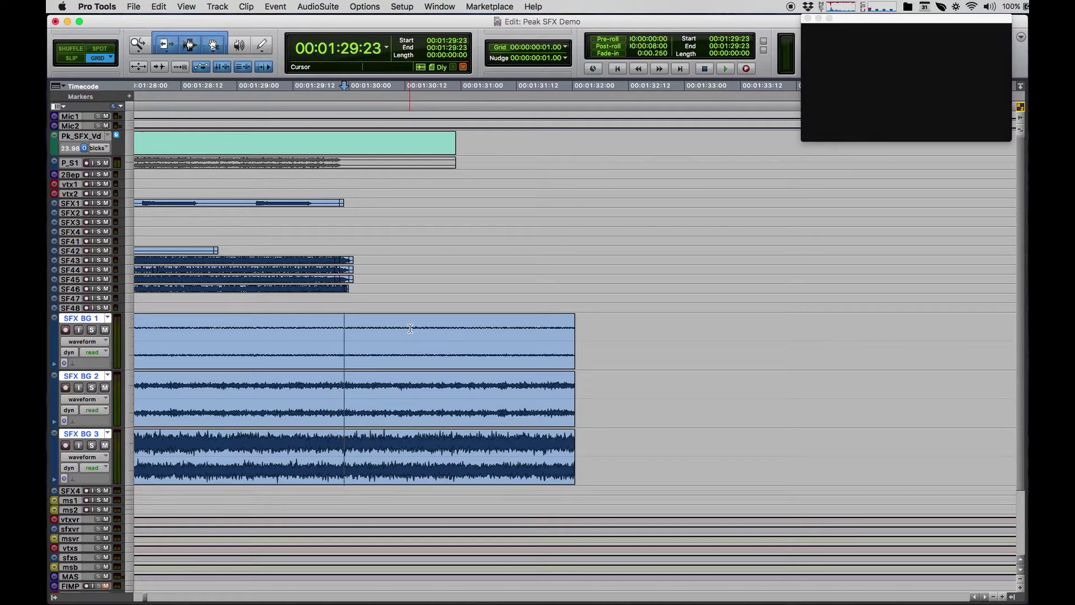
{"action": "key", "text": "KP_Add"}
{"action": "key", "text": "KP_Subtract"}
{"action": "key", "text": "KP_Subtract"}
{"action": "key", "text": "KP_Subtract"}
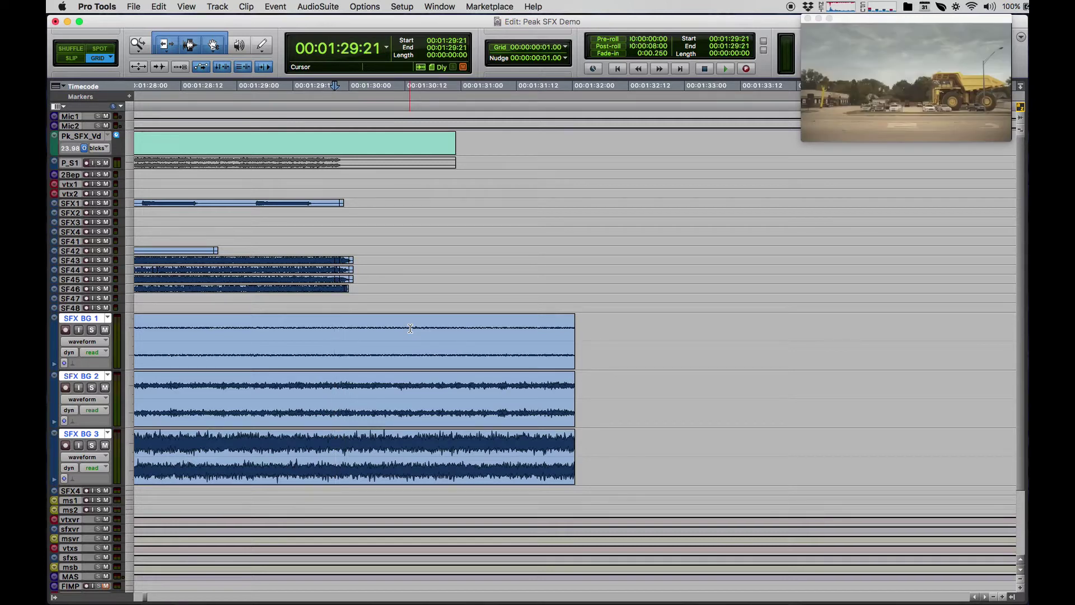
{"action": "key", "text": "KP_Add"}
{"action": "key", "text": "KP_Subtract"}
{"action": "key", "text": "KP_Add"}
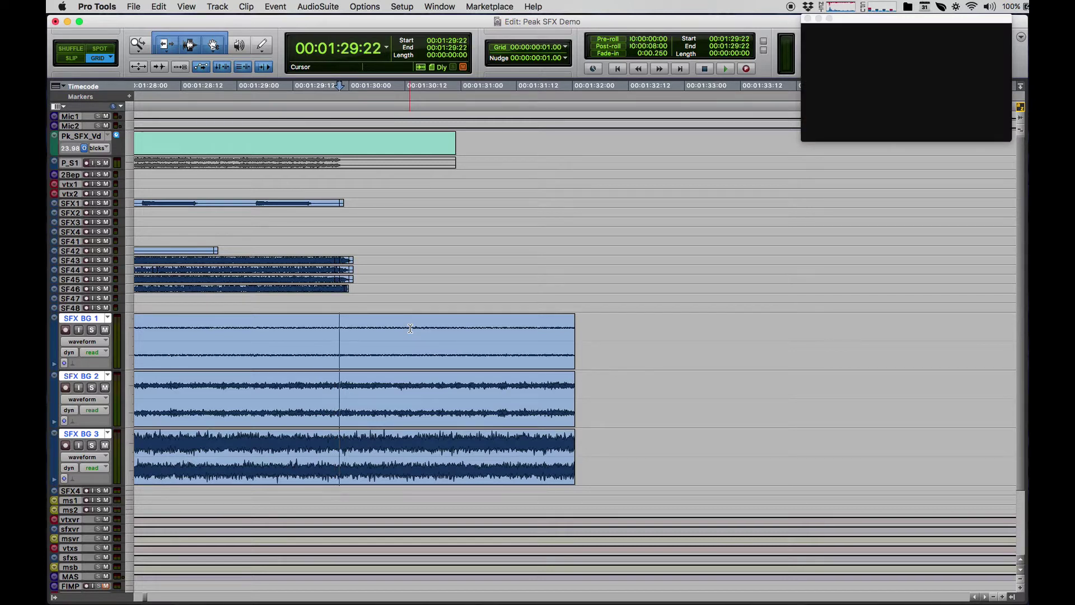
{"action": "key", "text": "KP_Add"}
{"action": "key", "text": "KP_Add"}
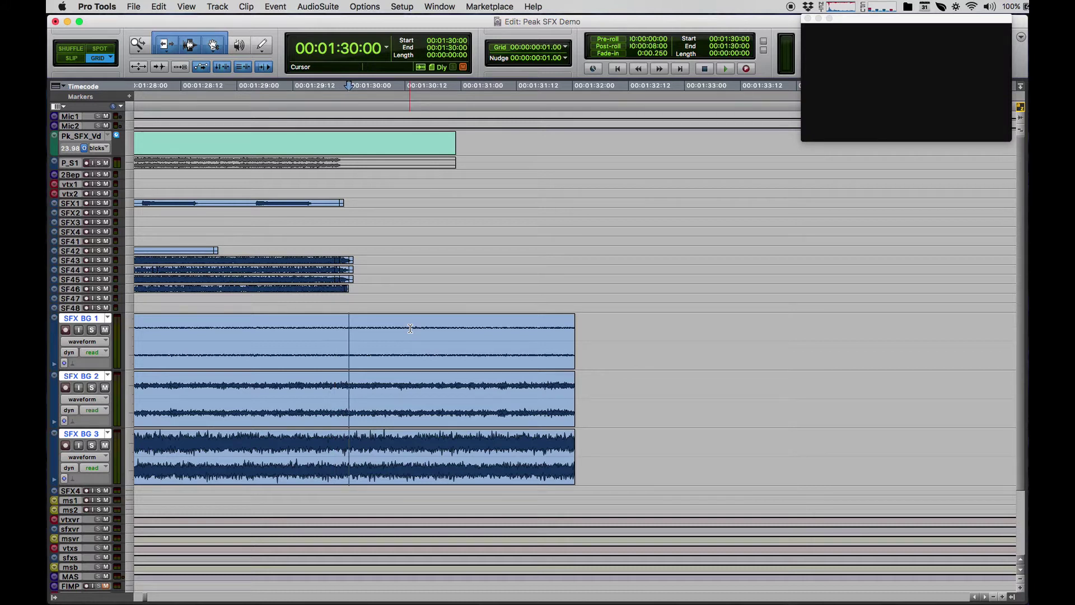
Split the three background clips at 00:01:30:00 and delete the portions after it
{"action": "left_click", "coordinate": [434, 420]}
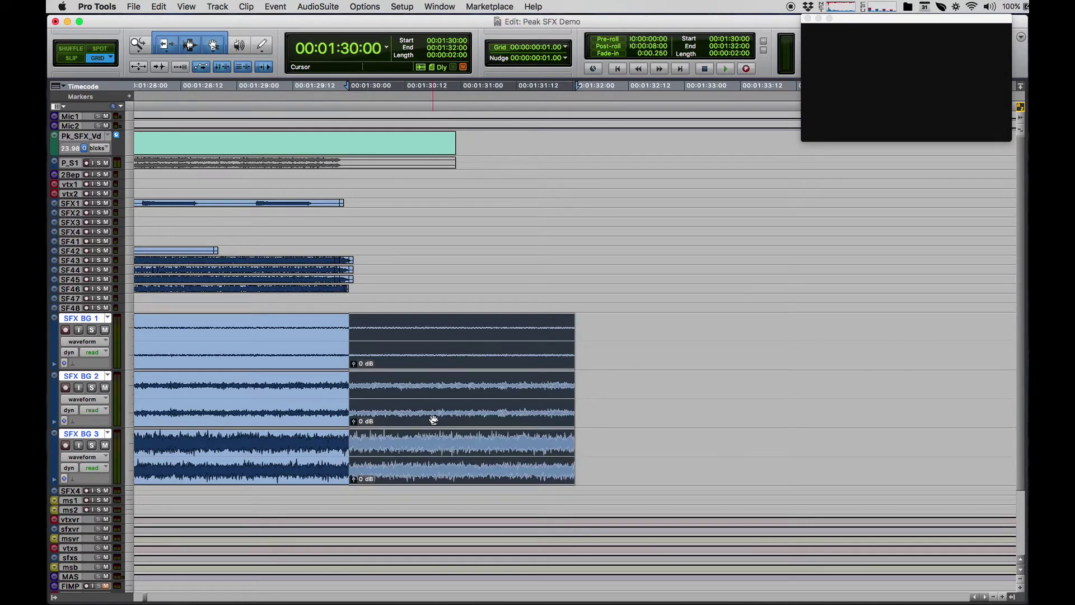
{"action": "key", "text": "Delete"}
{"action": "key", "text": "super+bracketleft"}
{"action": "key", "text": "super+bracketleft"}
{"action": "key", "text": "super+bracketleft"}
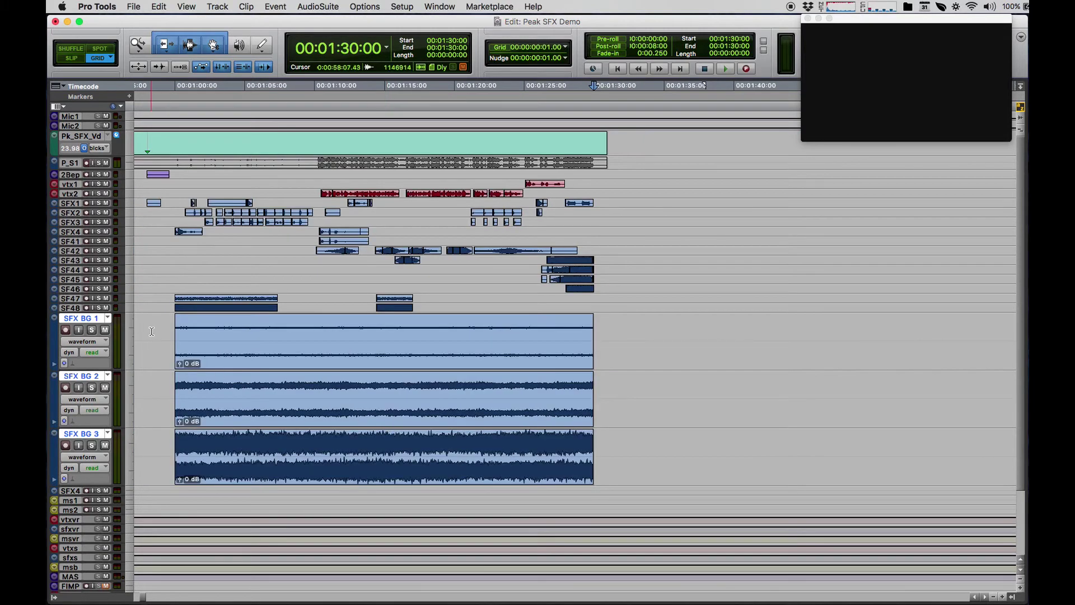
Show the timeline's grid lines and place the edit cursor at the start of the background clips, 00:01:00:00
{"action": "left_click", "coordinate": [159, 85]}
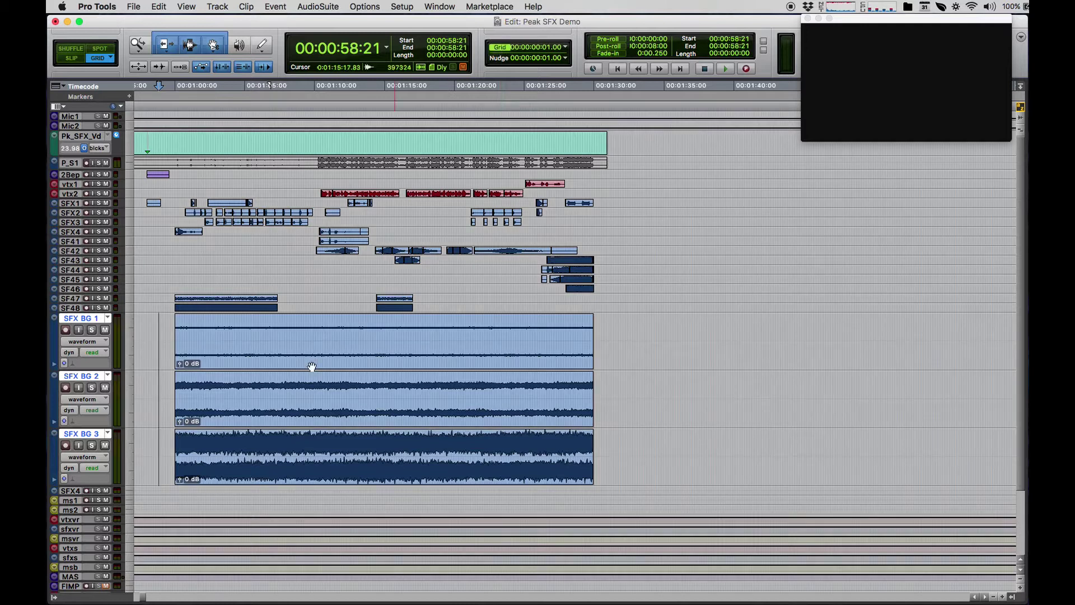
{"action": "left_click", "coordinate": [166, 325]}
{"action": "key", "text": "Tab"}
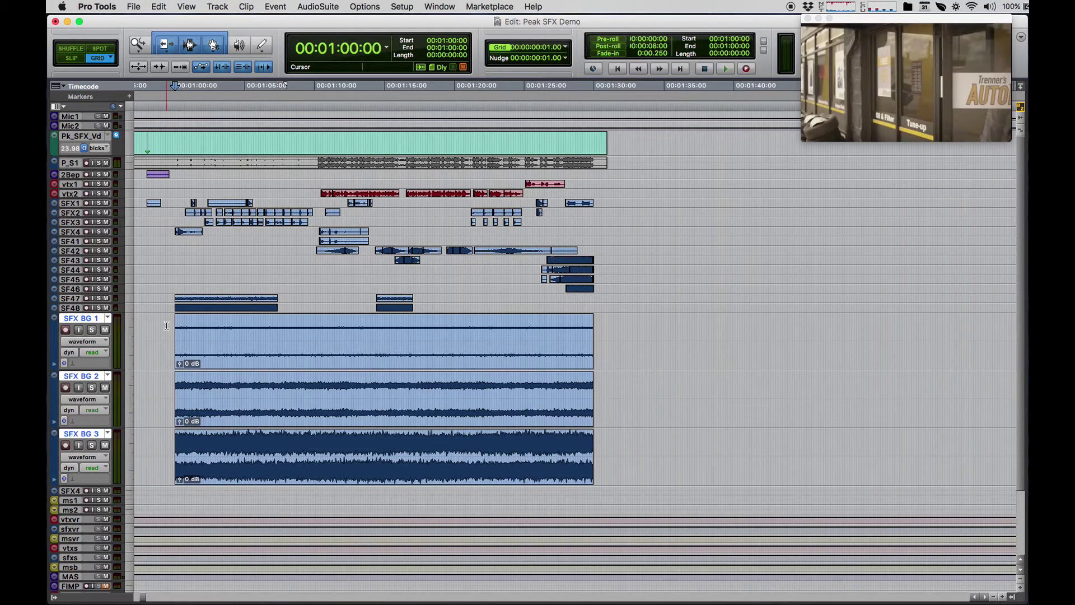
Place the edit cursor at 00:00:59:23 and advance it to the start of the background clips at 00:01:00:00
{"action": "key", "text": "super+bracketright"}
{"action": "key", "text": "super+bracketright"}
{"action": "key", "text": "super+bracketright"}
{"action": "key", "text": "super+bracketright"}
{"action": "scroll", "coordinate": [421, 379], "scroll_direction": "right", "scroll_amount": 5}
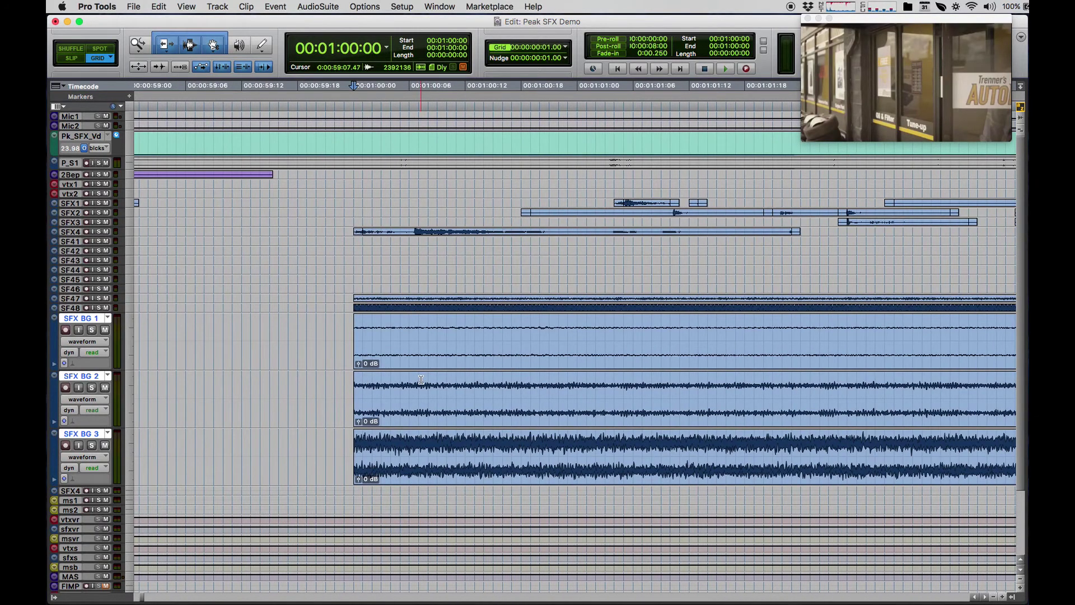
{"action": "key", "text": "super+bracketright"}
{"action": "key", "text": "super+bracketright"}
{"action": "scroll", "coordinate": [421, 379], "scroll_direction": "right", "scroll_amount": 5}
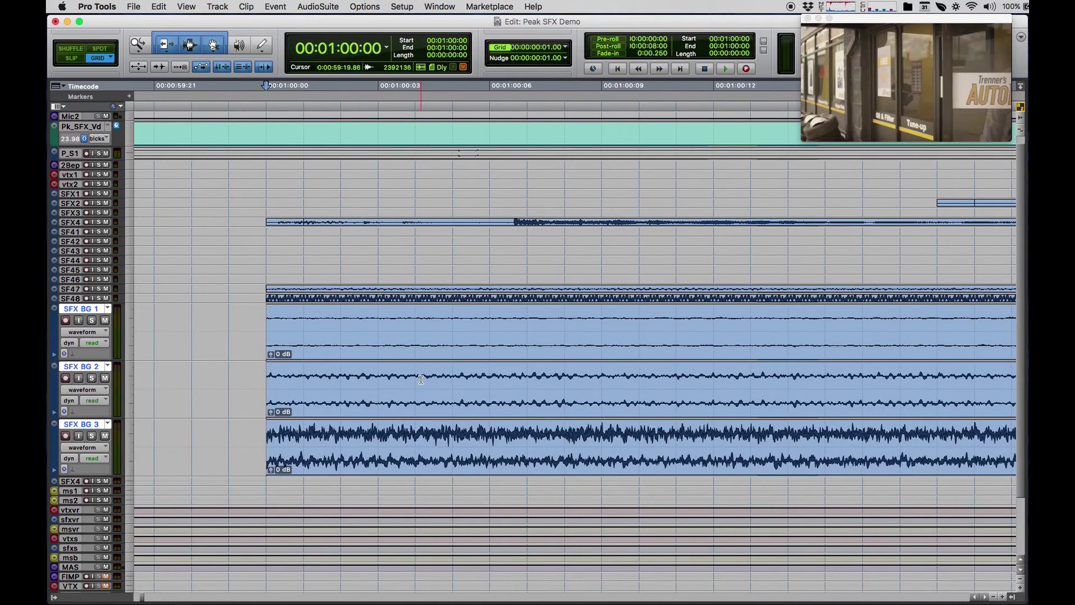
{"action": "scroll", "coordinate": [421, 380], "scroll_direction": "down", "scroll_amount": 1}
{"action": "left_click_drag", "start_coordinate": [183, 370], "coordinate": [211, 386]}
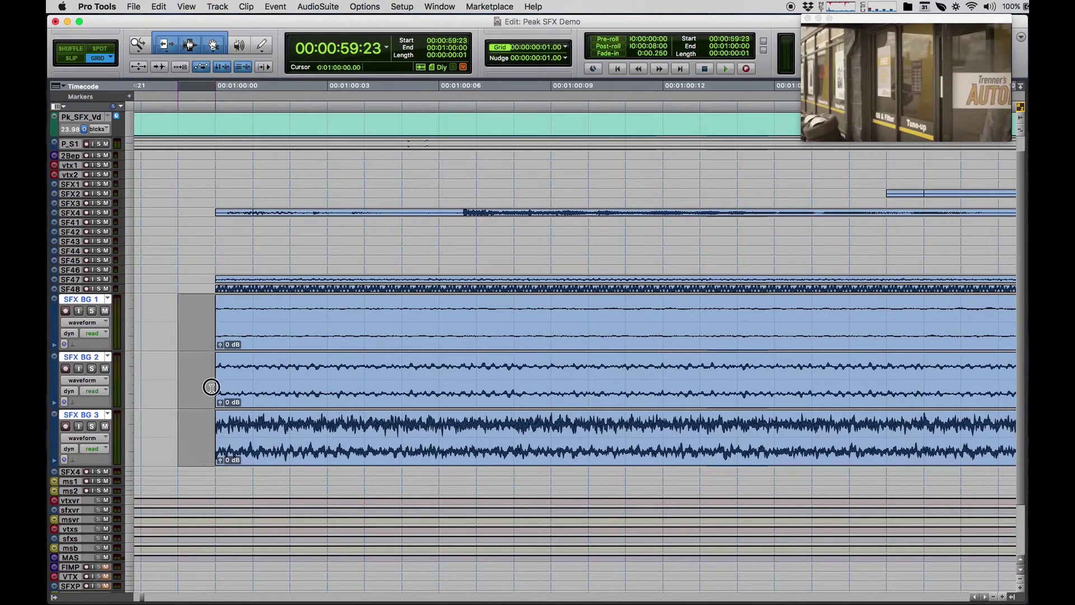
{"action": "left_click", "coordinate": [195, 314]}
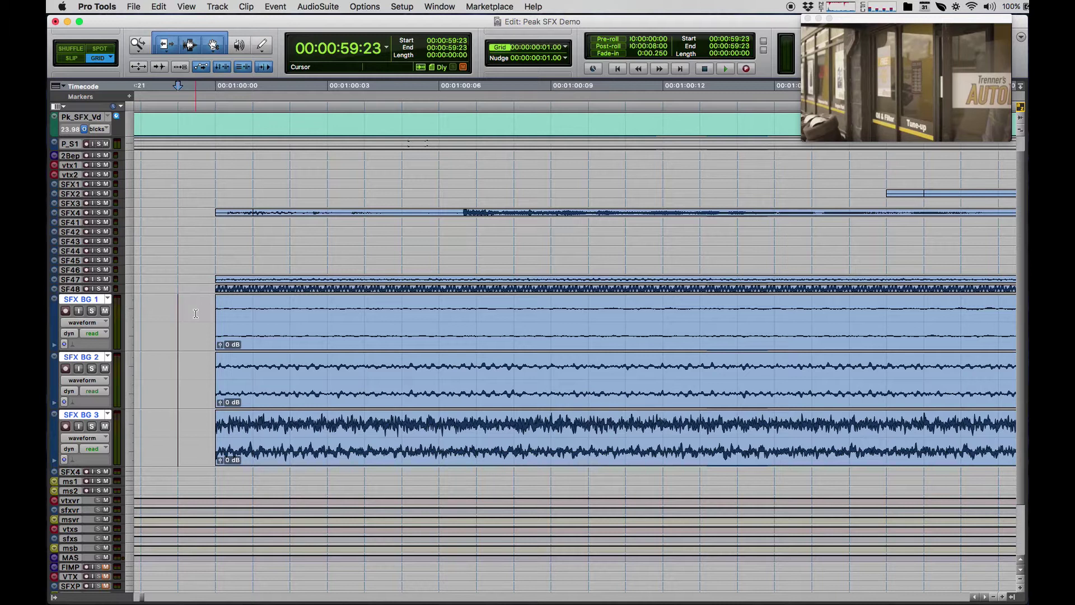
{"action": "key", "text": "Tab"}
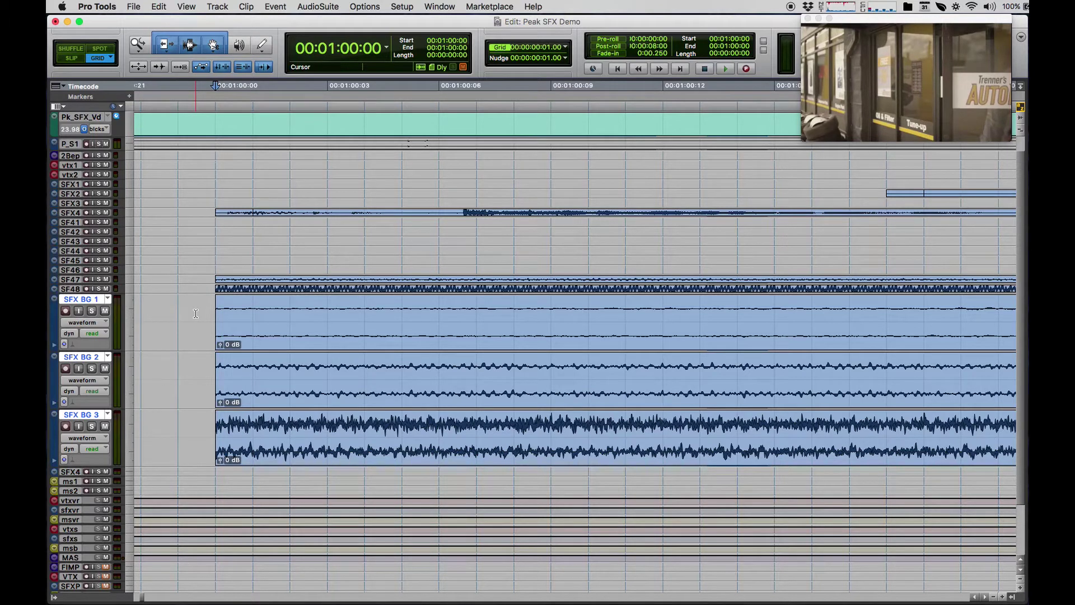
Locate the first picture cut, set the edit cursor at 00:01:02:00 and split the three SFX BG clips there
{"action": "key", "text": "space"}
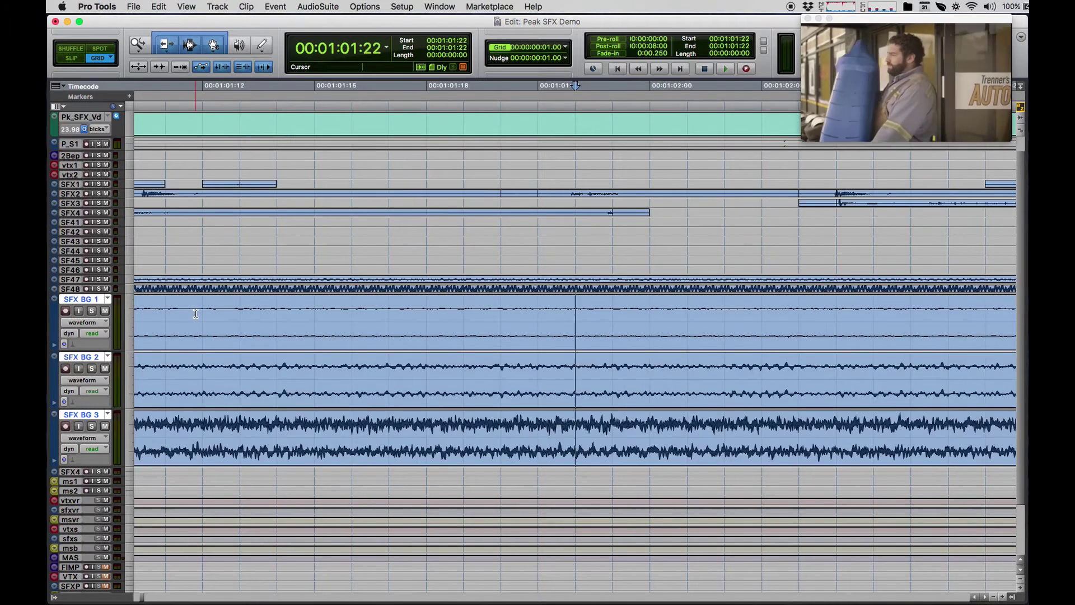
{"action": "key", "text": "alt+Tab"}
{"action": "key", "text": "alt+Tab"}
{"action": "key", "text": "alt+Tab"}
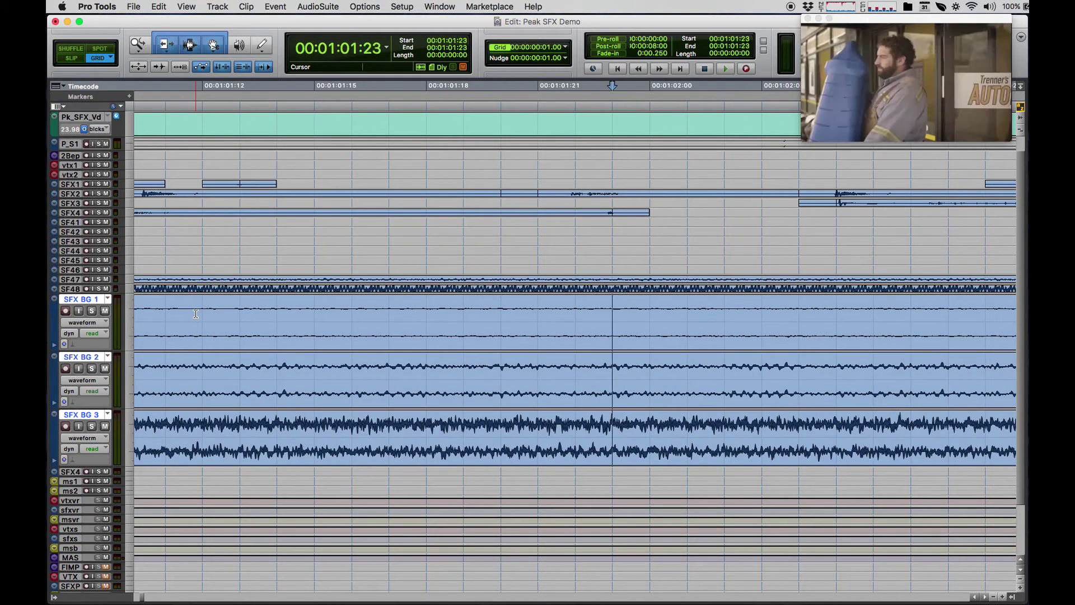
{"action": "key", "text": "Tab"}
{"action": "key", "text": "alt+Tab"}
{"action": "key", "text": "Tab"}
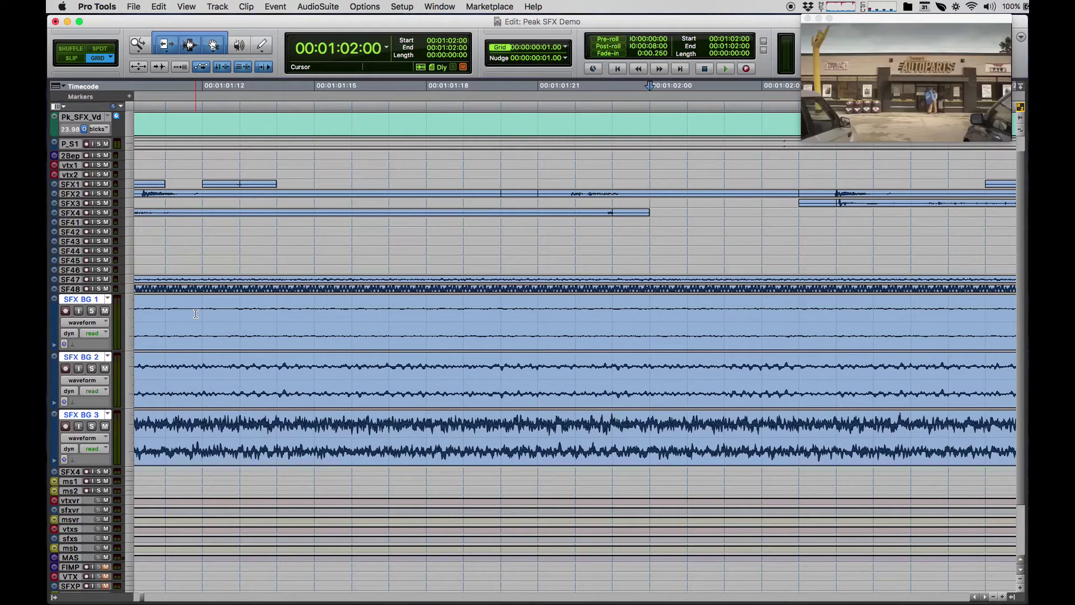
{"action": "key", "text": "alt+Tab"}
{"action": "key", "text": "Tab"}
{"action": "key", "text": "super+e"}
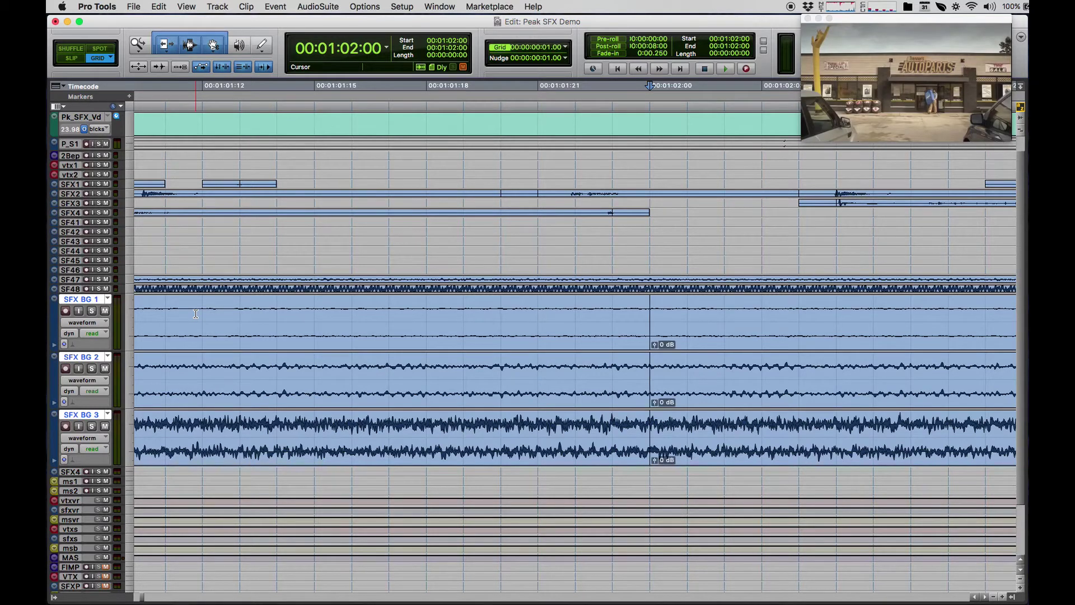
Step frame by frame to the next picture cut, set the edit cursor at 00:01:05:12 and split the three background clips
{"action": "key", "text": "KP_Add"}
{"action": "key", "text": "KP_Add"}
{"action": "key", "text": "KP_Add"}
{"action": "key", "text": "KP_Add"}
{"action": "key", "text": "KP_Add"}
{"action": "key", "text": "KP_Add"}
{"action": "key", "text": "KP_Add"}
{"action": "key", "text": "KP_Add"}
{"action": "key", "text": "KP_Add"}
{"action": "key", "text": "KP_Add"}
{"action": "key", "text": "KP_Add"}
{"action": "key", "text": "KP_Add"}
{"action": "key", "text": "KP_Add"}
{"action": "key", "text": "KP_Add"}
{"action": "key", "text": "KP_Add"}
{"action": "key", "text": "KP_Add"}
{"action": "key", "text": "KP_Add"}
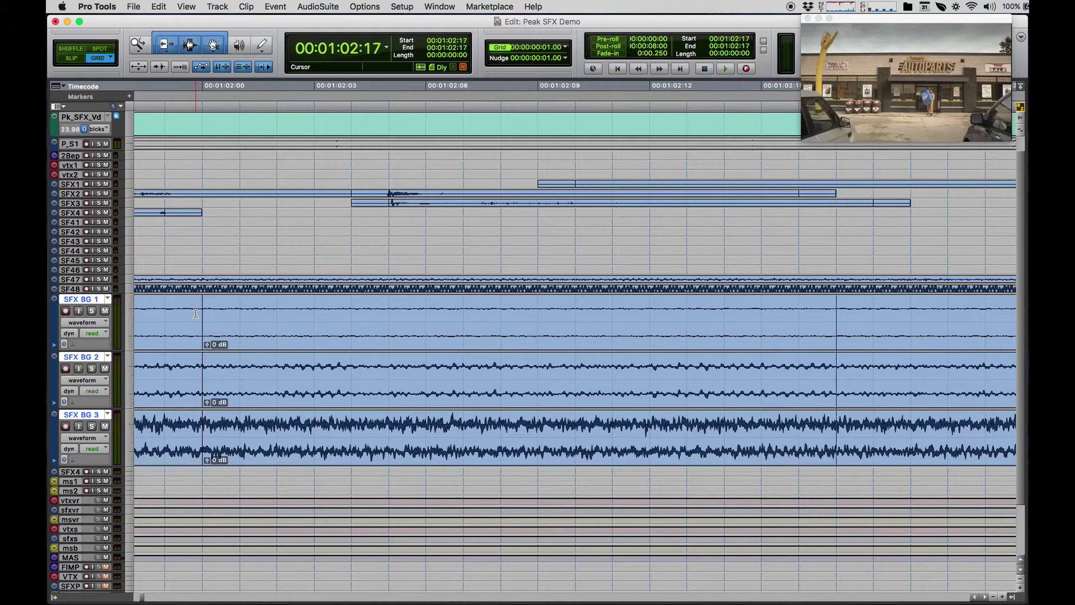
{"action": "key", "text": "KP_Add"}
{"action": "key", "text": "KP_Add"}
{"action": "key", "text": "KP_Add"}
{"action": "key", "text": "KP_Add"}
{"action": "key", "text": "KP_Add"}
{"action": "key", "text": "KP_Add"}
{"action": "key", "text": "KP_Add"}
{"action": "key", "text": "KP_Add"}
{"action": "key", "text": "KP_Add"}
{"action": "key", "text": "KP_Add"}
{"action": "key", "text": "KP_Add"}
{"action": "key", "text": "KP_Add"}
{"action": "key", "text": "KP_Add"}
{"action": "key", "text": "KP_Add"}
{"action": "key", "text": "KP_Add"}
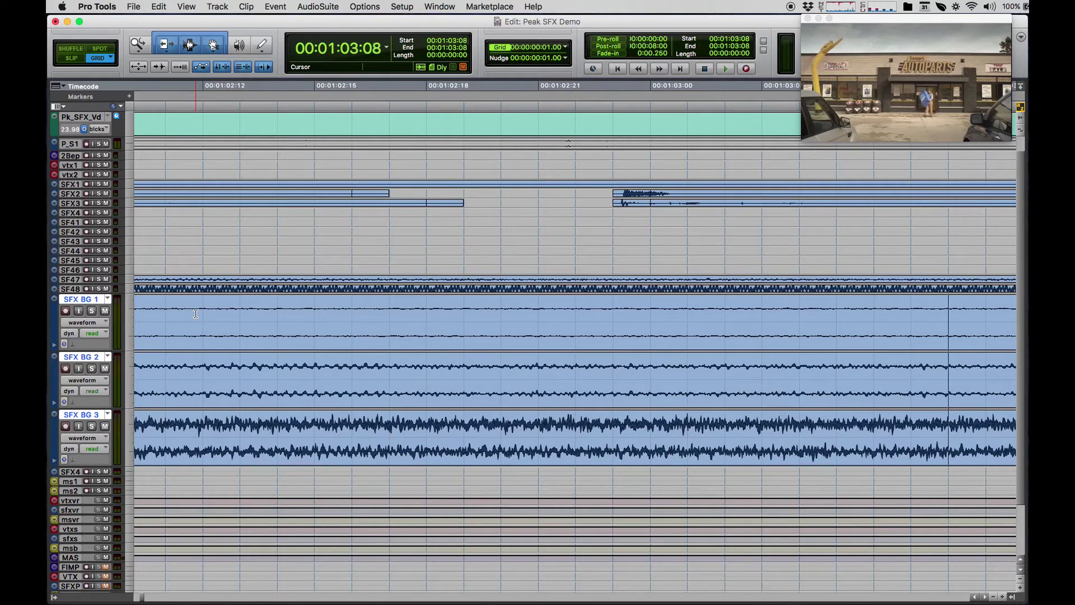
{"action": "key", "text": "KP_Add"}
{"action": "key", "text": "KP_Add"}
{"action": "key", "text": "KP_Add"}
{"action": "key", "text": "KP_Add"}
{"action": "key", "text": "KP_Add"}
{"action": "key", "text": "KP_Add"}
{"action": "key", "text": "KP_Add"}
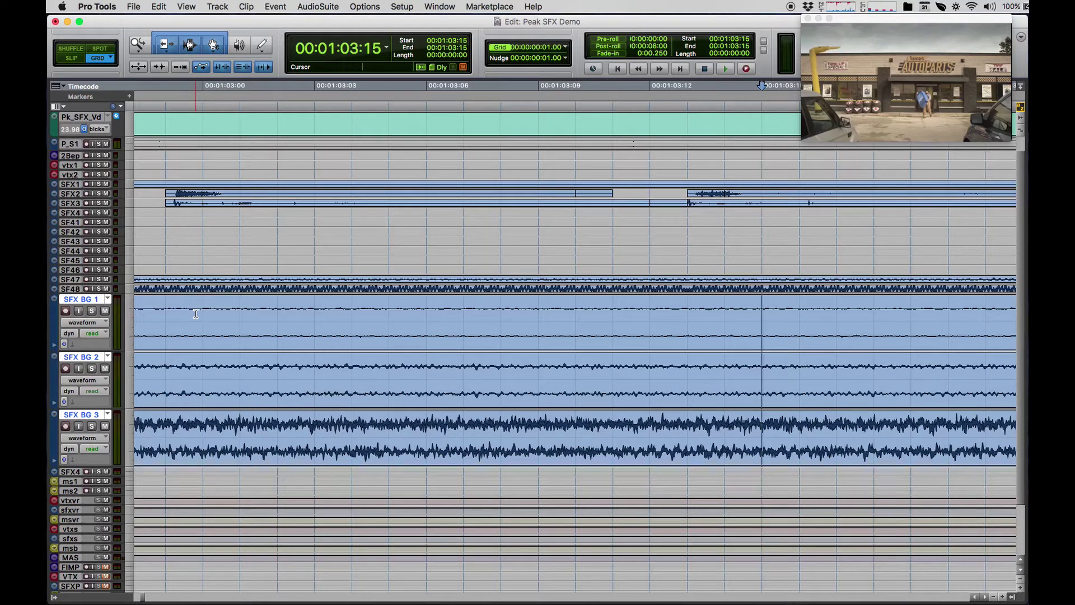
{"action": "key", "text": "KP_Add"}
{"action": "key", "text": "KP_Add"}
{"action": "key", "text": "KP_Add"}
{"action": "key", "text": "KP_Add"}
{"action": "key", "text": "KP_Add"}
{"action": "key", "text": "KP_Add"}
{"action": "key", "text": "KP_Add"}
{"action": "key", "text": "KP_Add"}
{"action": "key", "text": "KP_Add"}
{"action": "key", "text": "KP_Add"}
{"action": "key", "text": "KP_Add"}
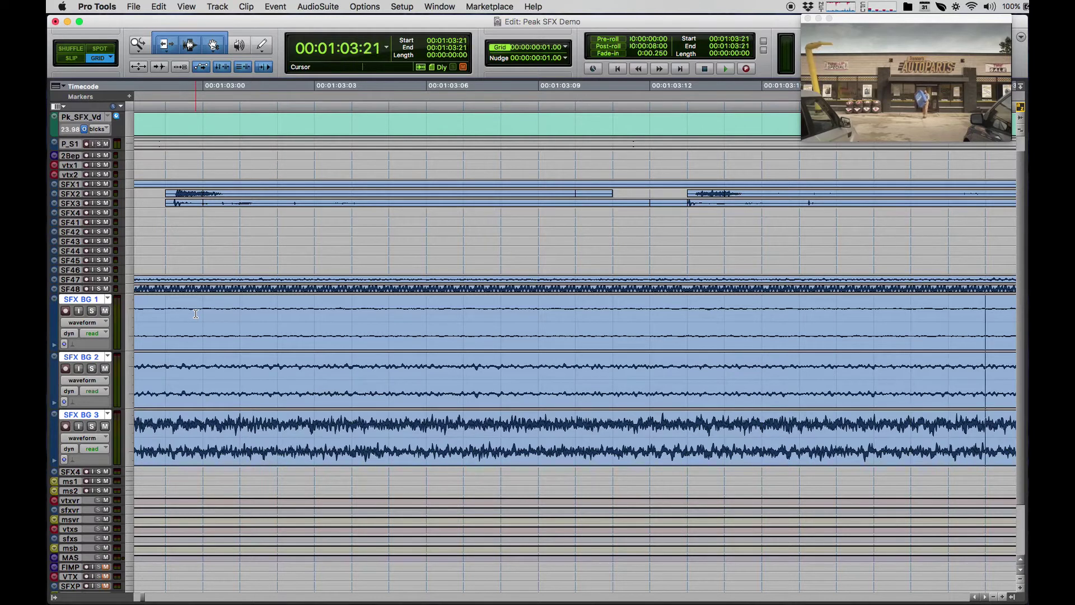
{"action": "key", "text": "KP_Add"}
{"action": "key", "text": "KP_Add"}
{"action": "key", "text": "KP_Add"}
{"action": "key", "text": "KP_Add"}
{"action": "key", "text": "KP_Add"}
{"action": "key", "text": "KP_Add"}
{"action": "key", "text": "KP_Add"}
{"action": "key", "text": "KP_Add"}
{"action": "key", "text": "KP_Add"}
{"action": "key", "text": "KP_Add"}
{"action": "key", "text": "KP_Add"}
{"action": "key", "text": "KP_Add"}
{"action": "key", "text": "KP_Add"}
{"action": "key", "text": "KP_Add"}
{"action": "key", "text": "KP_Add"}
{"action": "key", "text": "KP_Add"}
{"action": "key", "text": "KP_Add"}
{"action": "key", "text": "KP_Add"}
{"action": "key", "text": "KP_Add"}
{"action": "key", "text": "KP_Add"}
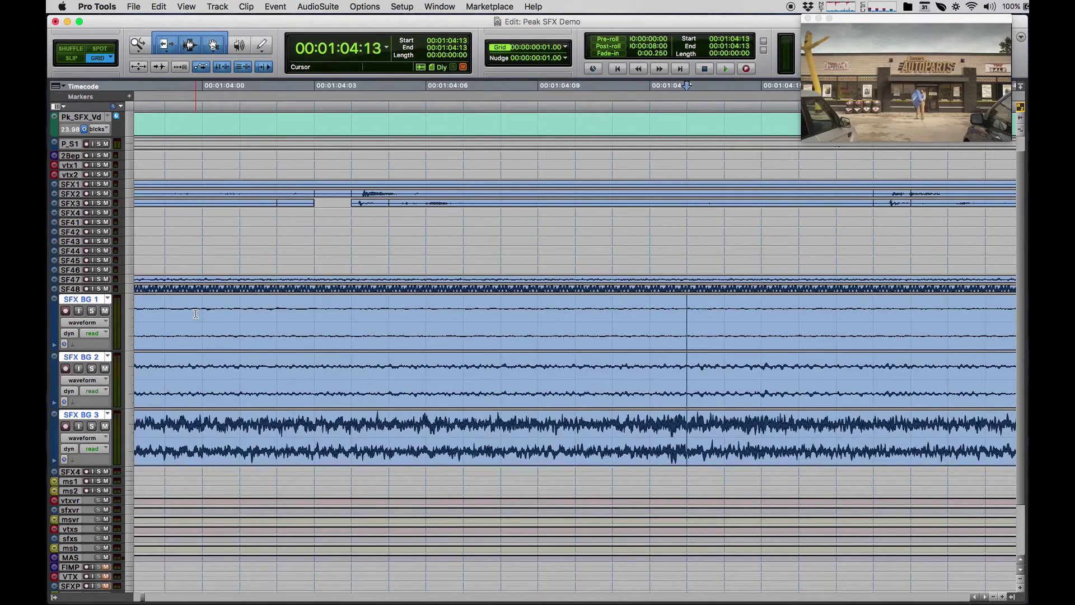
{"action": "key", "text": "KP_Add"}
{"action": "key", "text": "KP_Add"}
{"action": "key", "text": "KP_Add"}
{"action": "key", "text": "KP_Add"}
{"action": "key", "text": "KP_Add"}
{"action": "key", "text": "KP_Add"}
{"action": "key", "text": "KP_Add"}
{"action": "key", "text": "KP_Add"}
{"action": "key", "text": "KP_Add"}
{"action": "key", "text": "KP_Add"}
{"action": "key", "text": "KP_Add"}
{"action": "key", "text": "KP_Add"}
{"action": "key", "text": "KP_Add"}
{"action": "key", "text": "KP_Add"}
{"action": "key", "text": "KP_Subtract"}
{"action": "key", "text": "KP_Subtract"}
{"action": "key", "text": "KP_Subtract"}
{"action": "key", "text": "KP_Subtract"}
{"action": "key", "text": "KP_Subtract"}
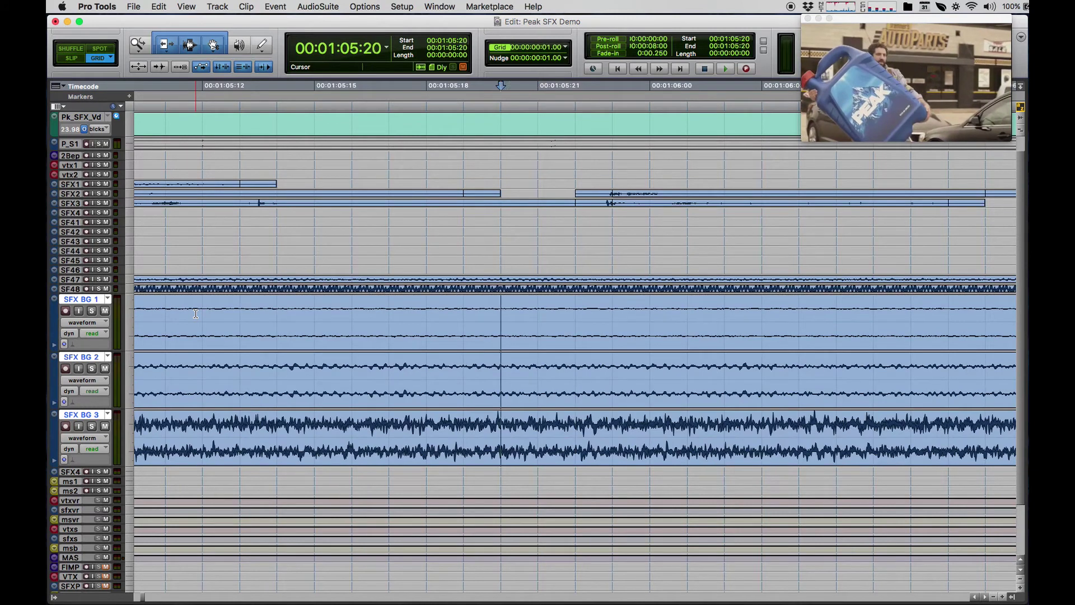
{"action": "key", "text": "KP_Subtract"}
{"action": "key", "text": "KP_Subtract"}
{"action": "key", "text": "KP_Subtract"}
{"action": "key", "text": "KP_Subtract"}
{"action": "key", "text": "KP_Subtract"}
{"action": "key", "text": "KP_Subtract"}
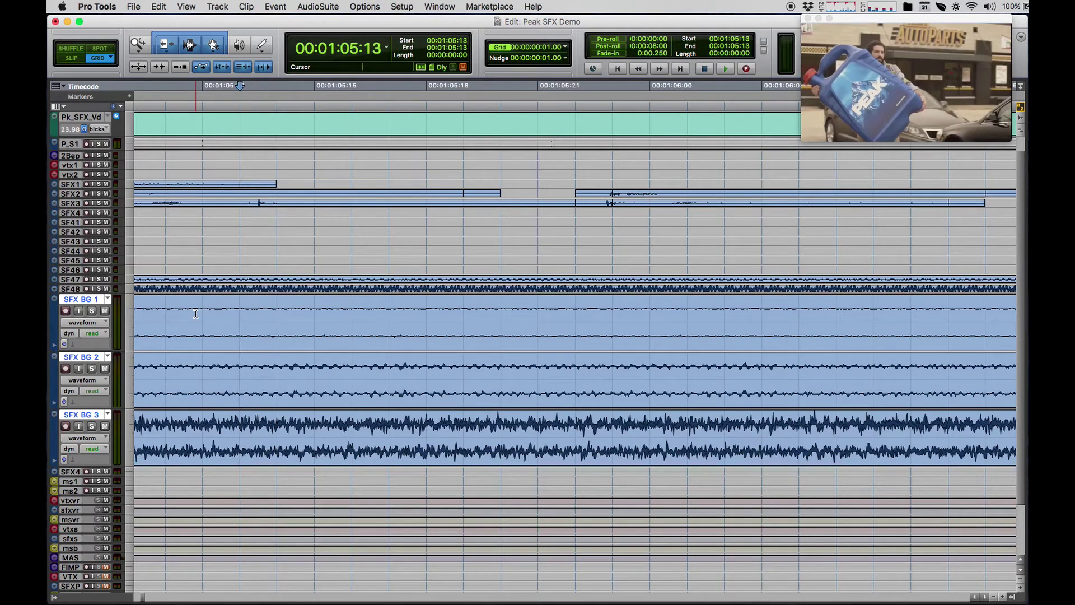
{"action": "key", "text": "KP_Add"}
{"action": "key", "text": "KP_Add"}
{"action": "key", "text": "KP_Subtract"}
{"action": "key", "text": "KP_Add"}
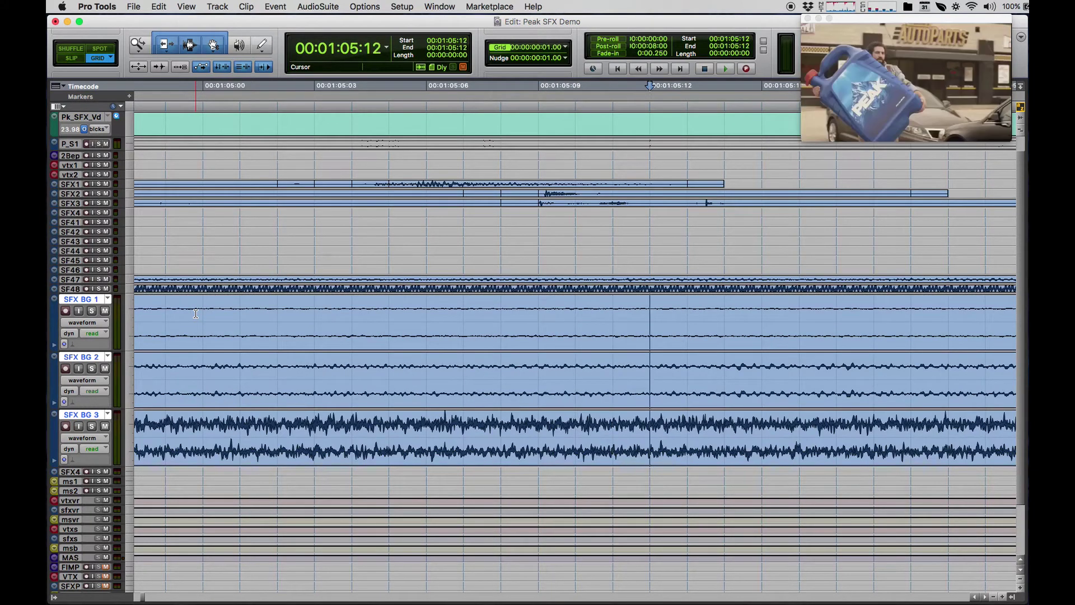
Step forward frame by frame from 00:01:05:12 to the following scene change and split the three background clips there
{"action": "key", "text": "KP_Add"}
{"action": "key", "text": "KP_Add"}
{"action": "key", "text": "KP_Add"}
{"action": "key", "text": "KP_Add"}
{"action": "key", "text": "KP_Add"}
{"action": "key", "text": "KP_Add"}
{"action": "key", "text": "KP_Add"}
{"action": "key", "text": "KP_Add"}
{"action": "key", "text": "KP_Add"}
{"action": "key", "text": "KP_Add"}
{"action": "key", "text": "KP_Add"}
{"action": "key", "text": "KP_Add"}
{"action": "key", "text": "KP_Add"}
{"action": "key", "text": "KP_Add"}
{"action": "key", "text": "KP_Add"}
{"action": "key", "text": "KP_Add"}
{"action": "key", "text": "KP_Add"}
{"action": "key", "text": "KP_Add"}
{"action": "key", "text": "KP_Add"}
{"action": "key", "text": "KP_Add"}
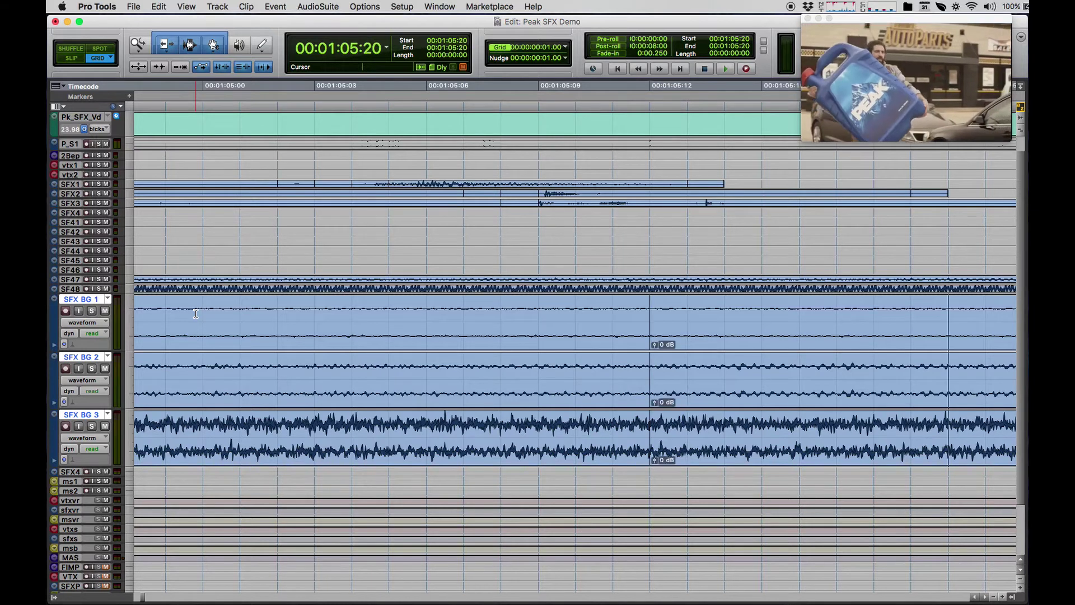
{"action": "key", "text": "KP_Add"}
{"action": "key", "text": "KP_Add"}
{"action": "key", "text": "KP_Add"}
{"action": "key", "text": "KP_Add"}
{"action": "key", "text": "KP_Add"}
{"action": "key", "text": "KP_Add"}
{"action": "key", "text": "KP_Add"}
{"action": "key", "text": "KP_Add"}
{"action": "key", "text": "KP_Add"}
{"action": "key", "text": "KP_Add"}
{"action": "key", "text": "KP_Add"}
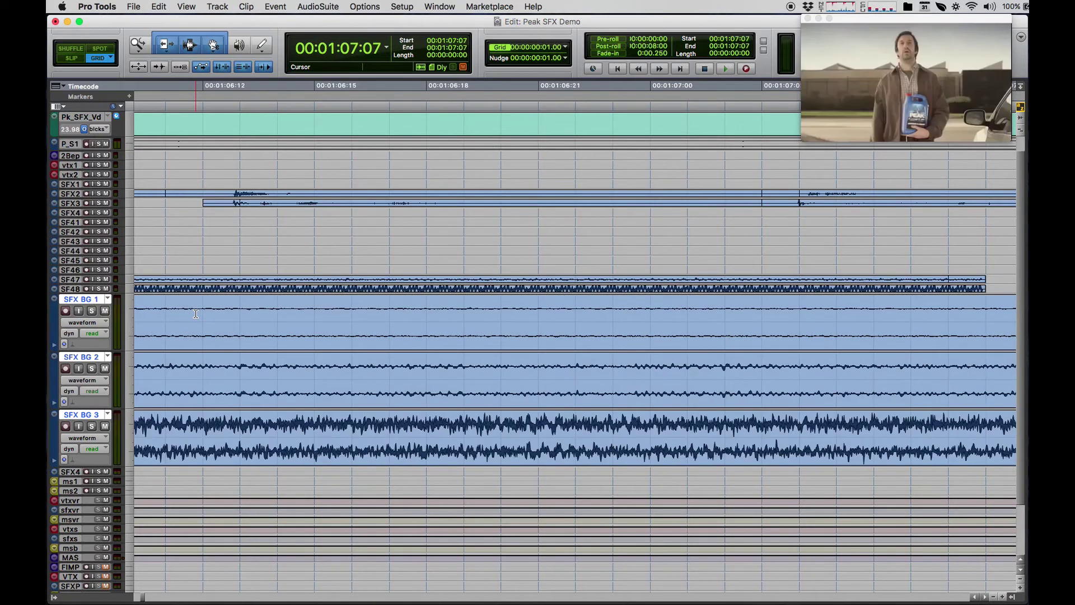
{"action": "key", "text": "KP_Subtract"}
{"action": "key", "text": "KP_Add"}
{"action": "key", "text": "super+e"}
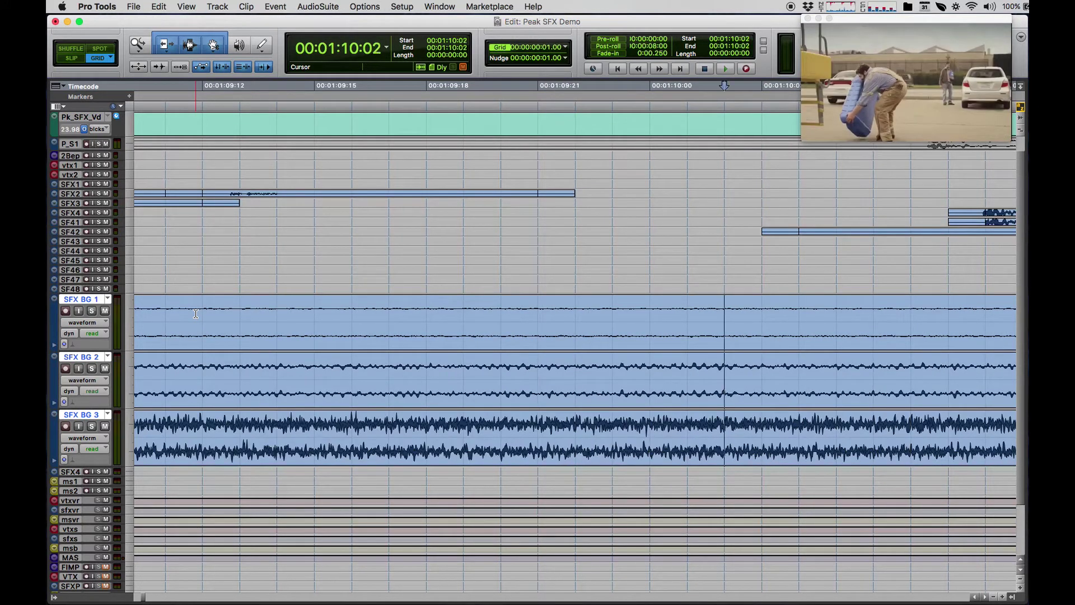
Check the frames around the scene change, return the edit cursor to 00:01:10:02 and split the three SFX BG clips there
{"action": "key", "text": "comma"}
{"action": "key", "text": "comma"}
{"action": "key", "text": "period"}
{"action": "key", "text": "period"}
{"action": "key", "text": "b"}
Play forward to the next picture cut, check the adjacent frames and split the three SFX BG clips at 00:01:12:15
{"action": "key", "text": "space"}
{"action": "key", "text": "space"}
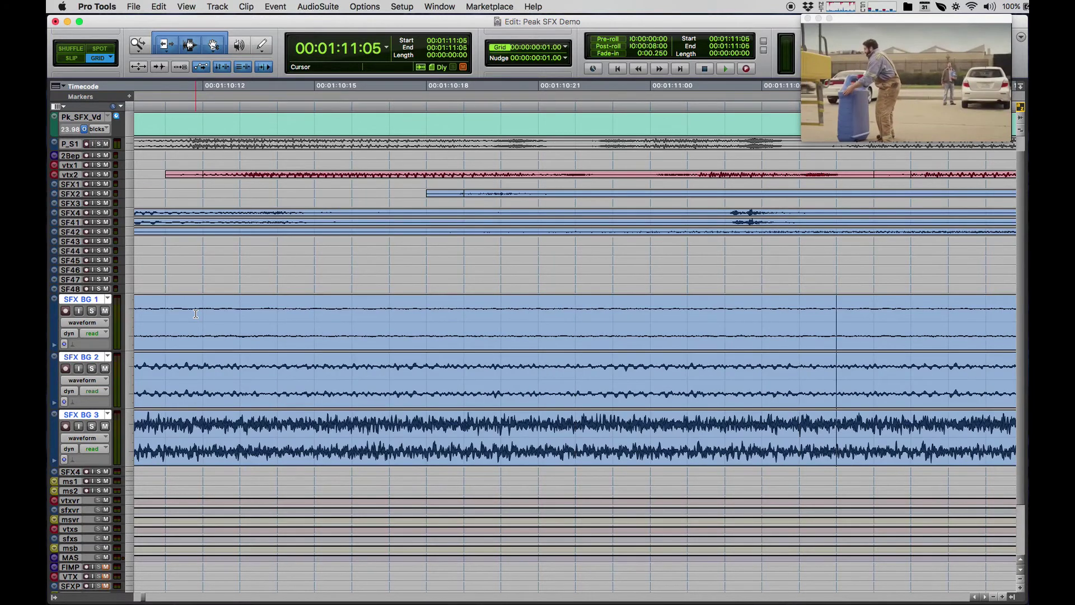
{"action": "key", "text": "space"}
{"action": "key", "text": "space"}
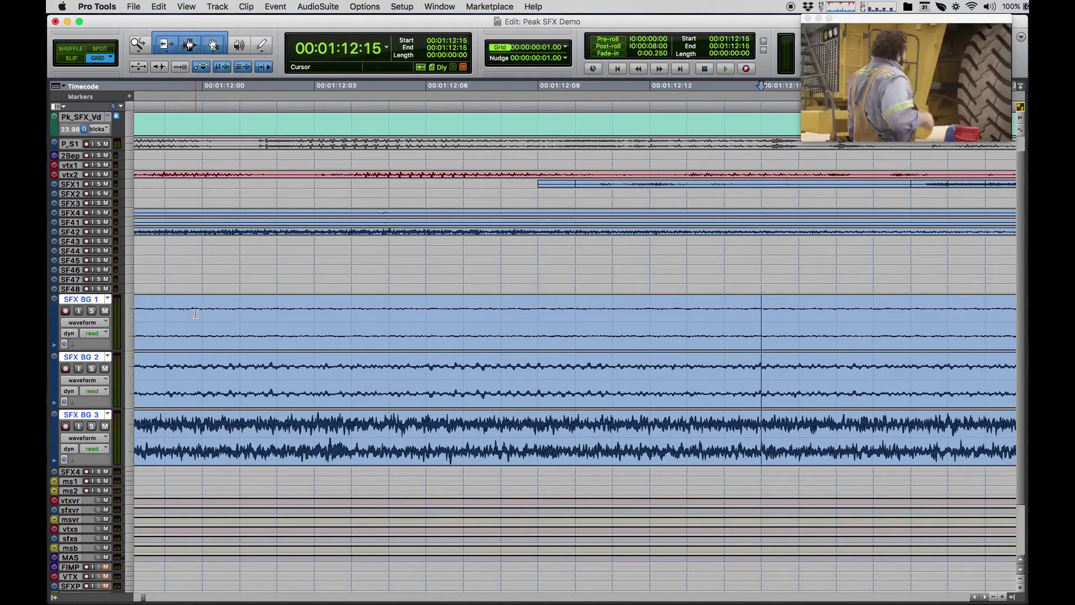
{"action": "key", "text": "period"}
{"action": "key", "text": "period"}
{"action": "key", "text": "period"}
{"action": "key", "text": "comma"}
{"action": "key", "text": "comma"}
{"action": "key", "text": "comma"}
{"action": "key", "text": "comma"}
{"action": "key", "text": "period"}
Play past the next picture cut, step back to its first frame at 00:01:14:08 and split the three background clips
{"action": "key", "text": "space"}
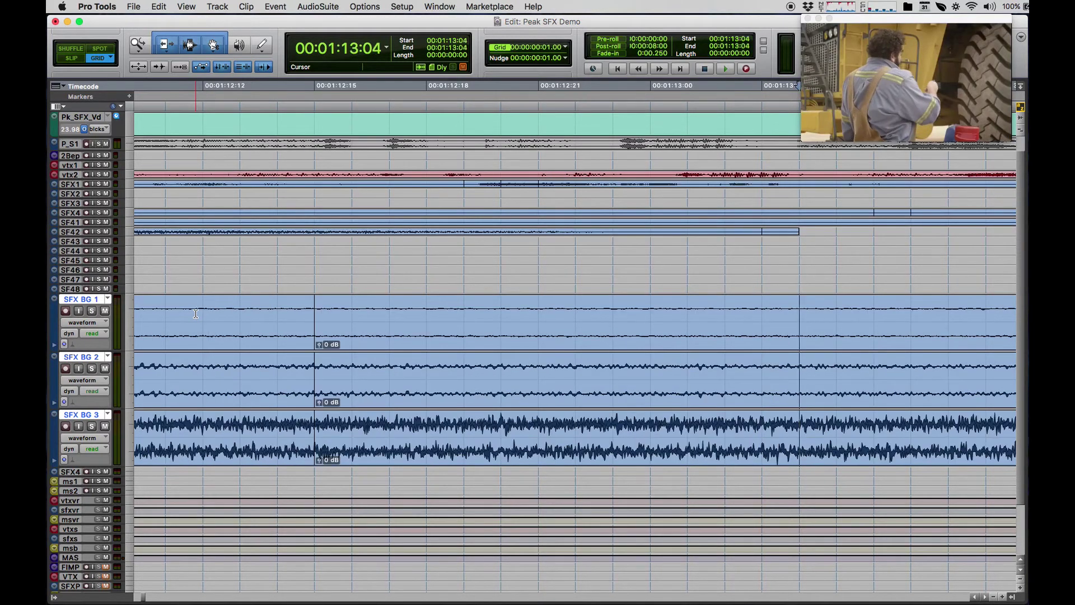
{"action": "key", "text": "space"}
{"action": "key", "text": "space"}
{"action": "key", "text": "space"}
{"action": "key", "text": "comma"}
{"action": "key", "text": "comma"}
{"action": "key", "text": "comma"}
{"action": "key", "text": "comma"}
{"action": "key", "text": "comma"}
{"action": "key", "text": "comma"}
{"action": "key", "text": "comma"}
{"action": "key", "text": "comma"}
{"action": "key", "text": "comma"}
{"action": "key", "text": "comma"}
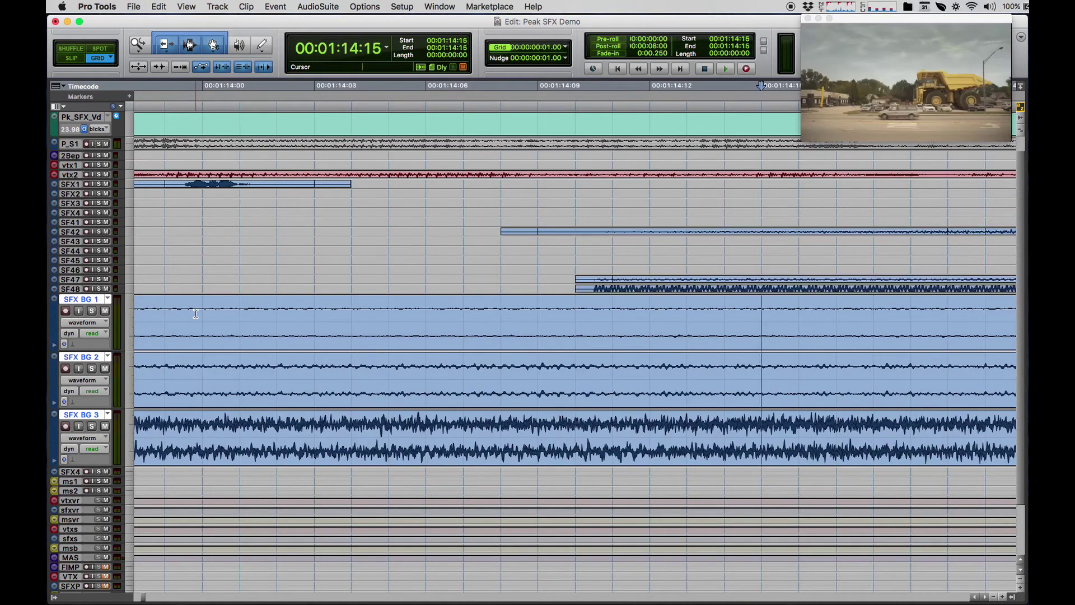
{"action": "key", "text": "comma"}
{"action": "key", "text": "comma"}
{"action": "key", "text": "period"}
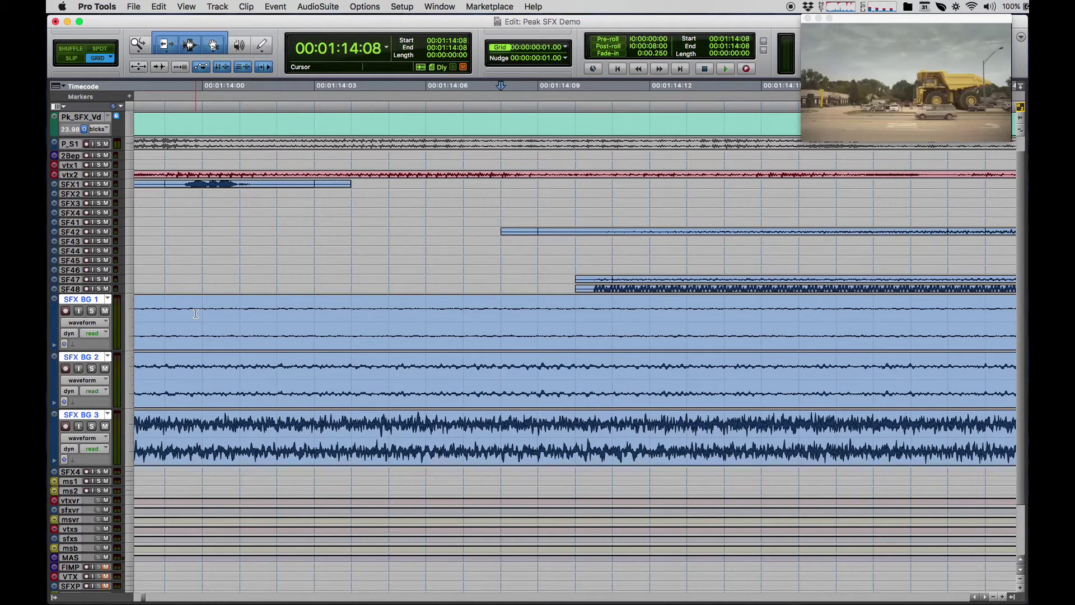
{"action": "key", "text": "b"}
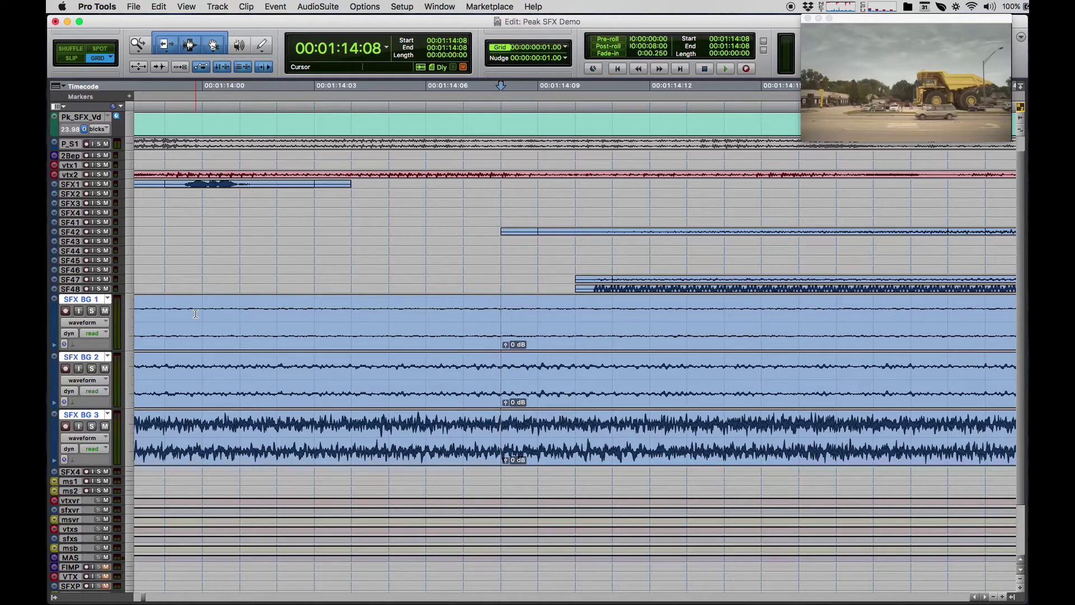
Play on to the following shot, step back to its first frame at 00:01:16:23 and split the three background clips
{"action": "key", "text": "space"}
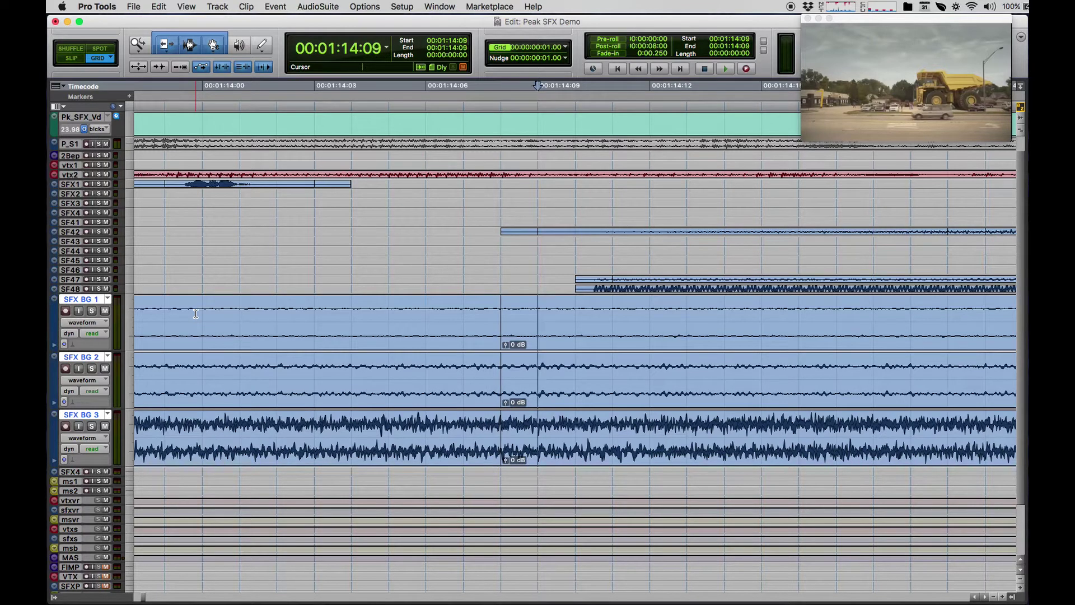
{"action": "key", "text": "space"}
{"action": "key", "text": "space"}
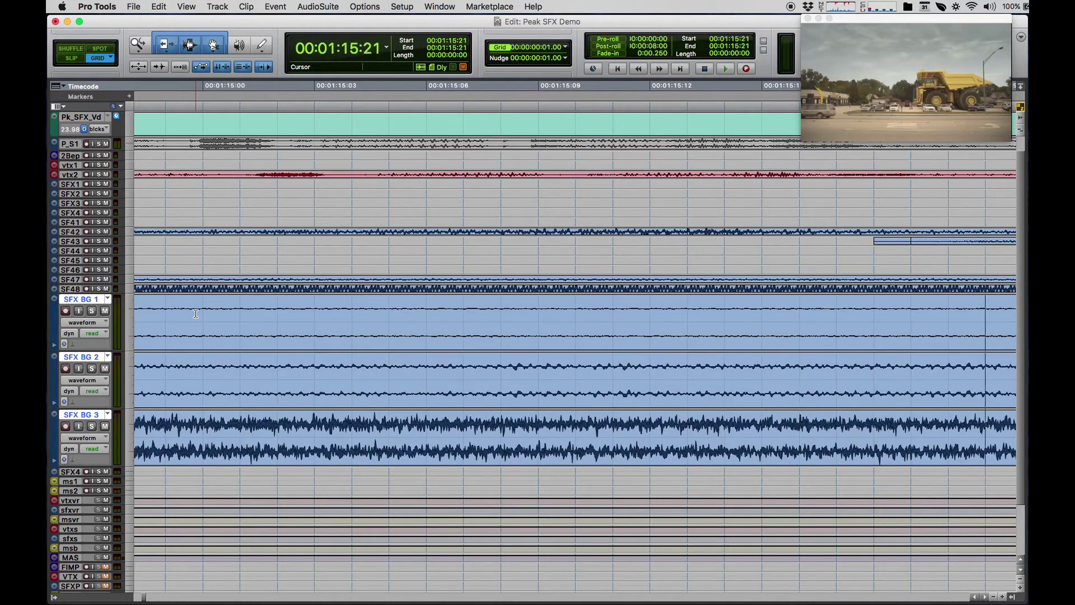
{"action": "key", "text": "space"}
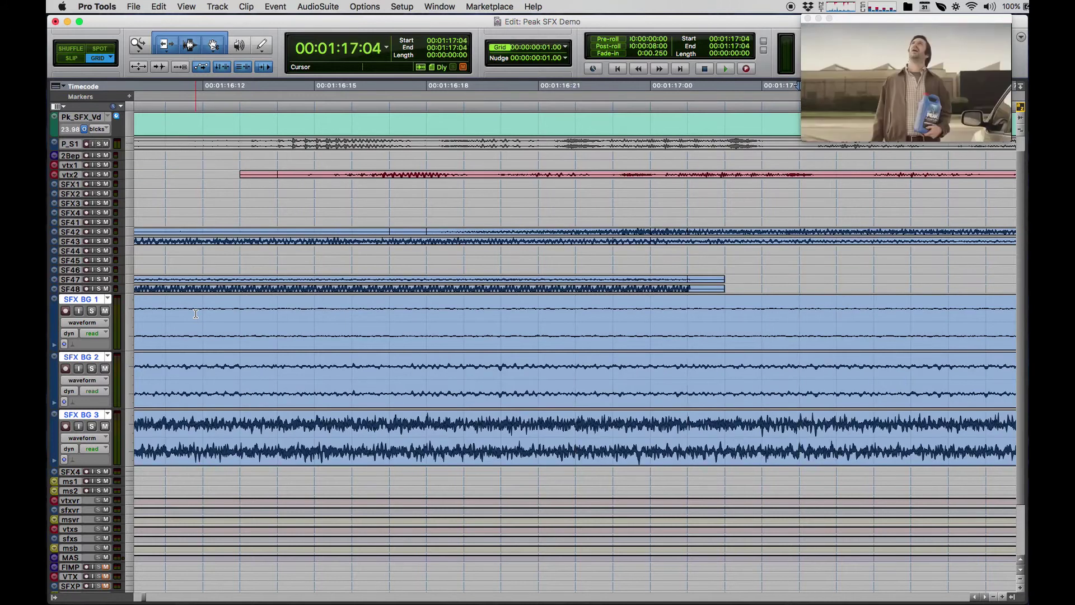
{"action": "key", "text": "minus"}
{"action": "key", "text": "minus"}
{"action": "key", "text": "minus"}
{"action": "key", "text": "minus"}
{"action": "key", "text": "minus"}
{"action": "key", "text": "minus"}
{"action": "key", "text": "plus"}
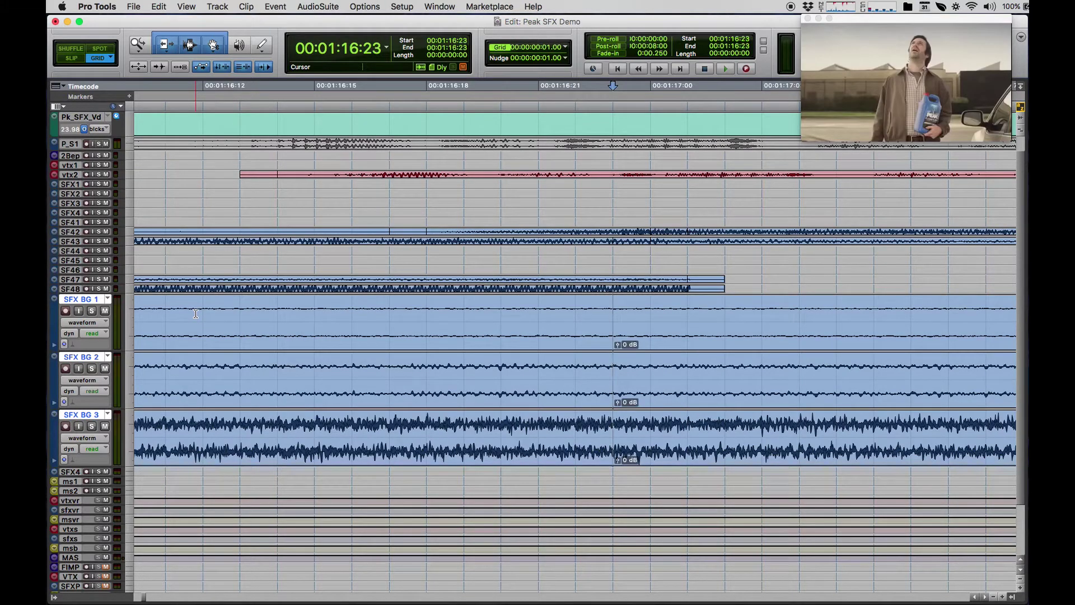
Advance frame by frame to the bottle close-up, compare the frames around the cut and set the edit cursor at 00:01:18:09
{"action": "key", "text": "plus"}
{"action": "key", "text": "plus"}
{"action": "key", "text": "plus"}
{"action": "key", "text": "plus"}
{"action": "key", "text": "plus"}
{"action": "key", "text": "plus"}
{"action": "key", "text": "plus"}
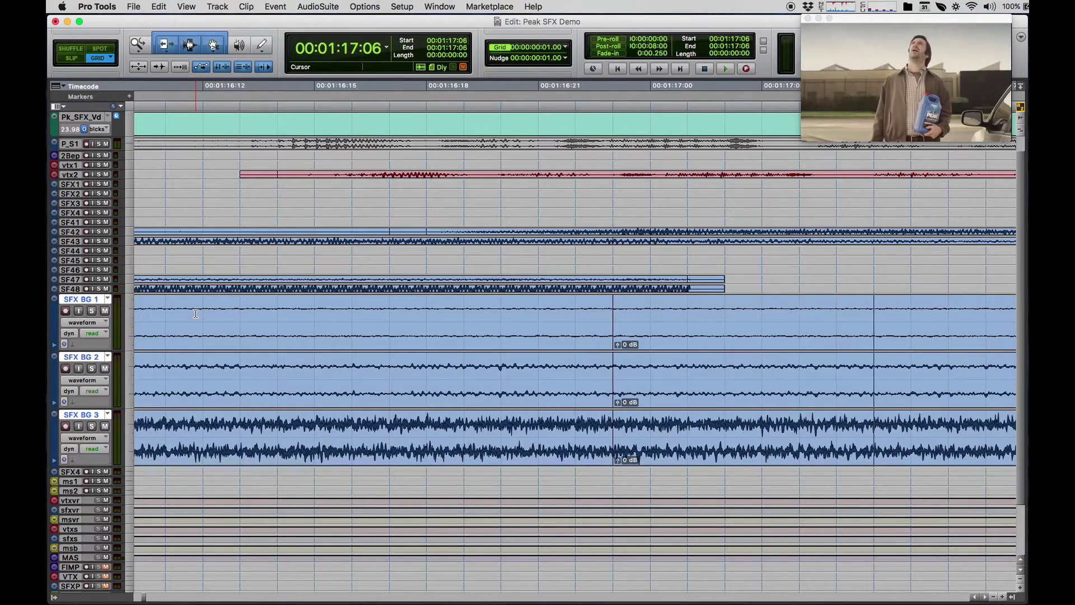
{"action": "key", "text": "plus"}
{"action": "key", "text": "plus"}
{"action": "key", "text": "plus"}
{"action": "key", "text": "plus"}
{"action": "key", "text": "plus"}
{"action": "key", "text": "plus"}
{"action": "key", "text": "plus"}
{"action": "key", "text": "plus"}
{"action": "key", "text": "plus"}
{"action": "key", "text": "plus"}
{"action": "key", "text": "plus"}
{"action": "key", "text": "plus"}
{"action": "key", "text": "plus"}
{"action": "key", "text": "plus"}
{"action": "key", "text": "plus"}
{"action": "key", "text": "plus"}
{"action": "key", "text": "plus"}
{"action": "key", "text": "plus"}
{"action": "key", "text": "plus"}
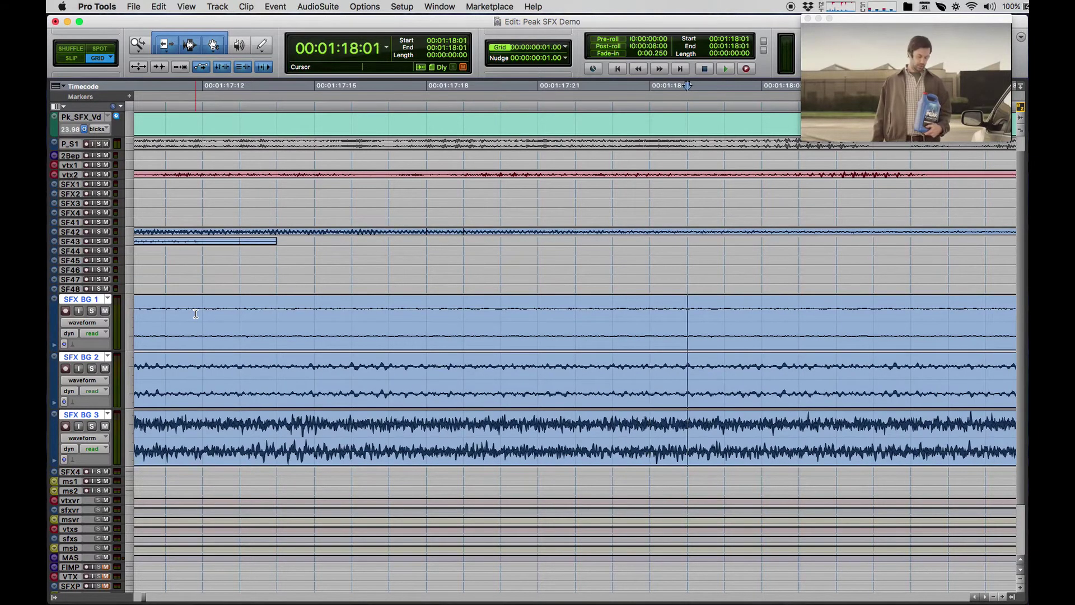
{"action": "key", "text": "plus"}
{"action": "key", "text": "plus"}
{"action": "key", "text": "plus"}
{"action": "key", "text": "plus"}
{"action": "key", "text": "plus"}
{"action": "key", "text": "plus"}
{"action": "key", "text": "plus"}
{"action": "key", "text": "plus"}
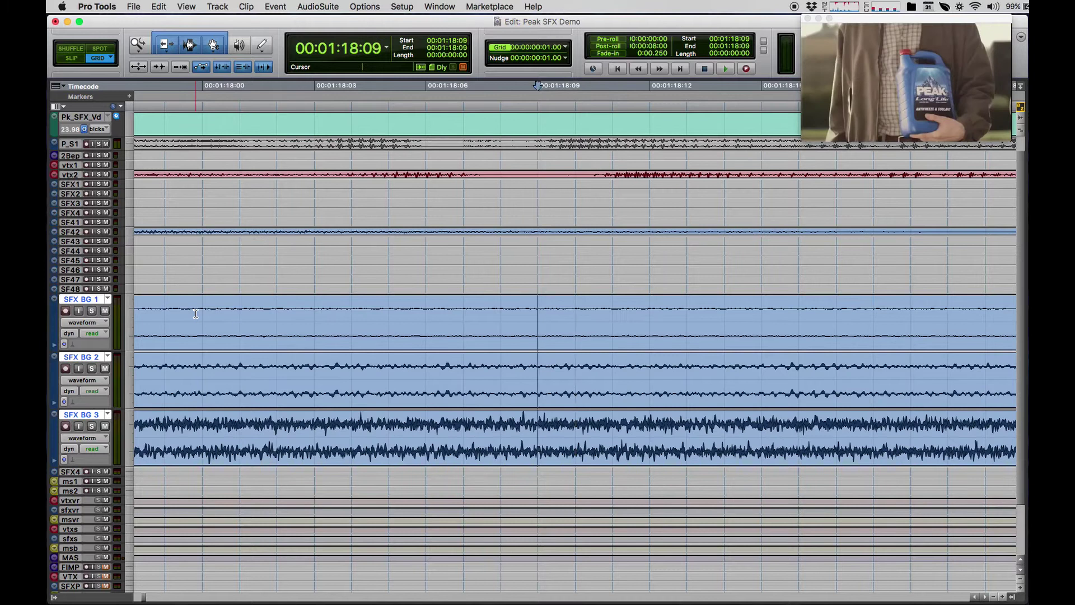
{"action": "key", "text": "minus"}
{"action": "key", "text": "plus"}
{"action": "key", "text": "minus"}
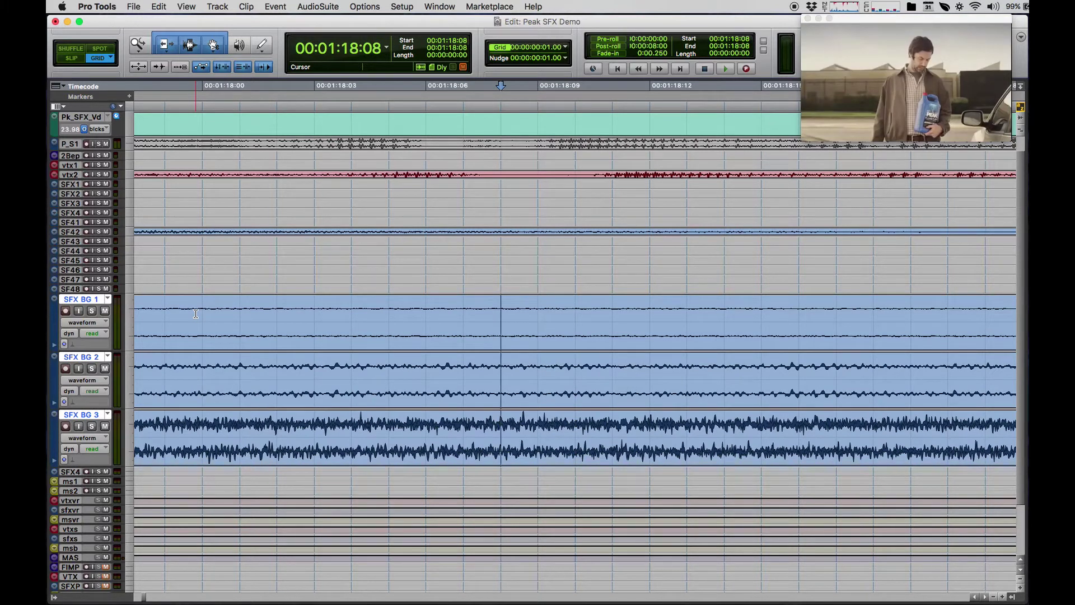
{"action": "key", "text": "plus"}
{"action": "key", "text": "minus"}
{"action": "key", "text": "plus"}
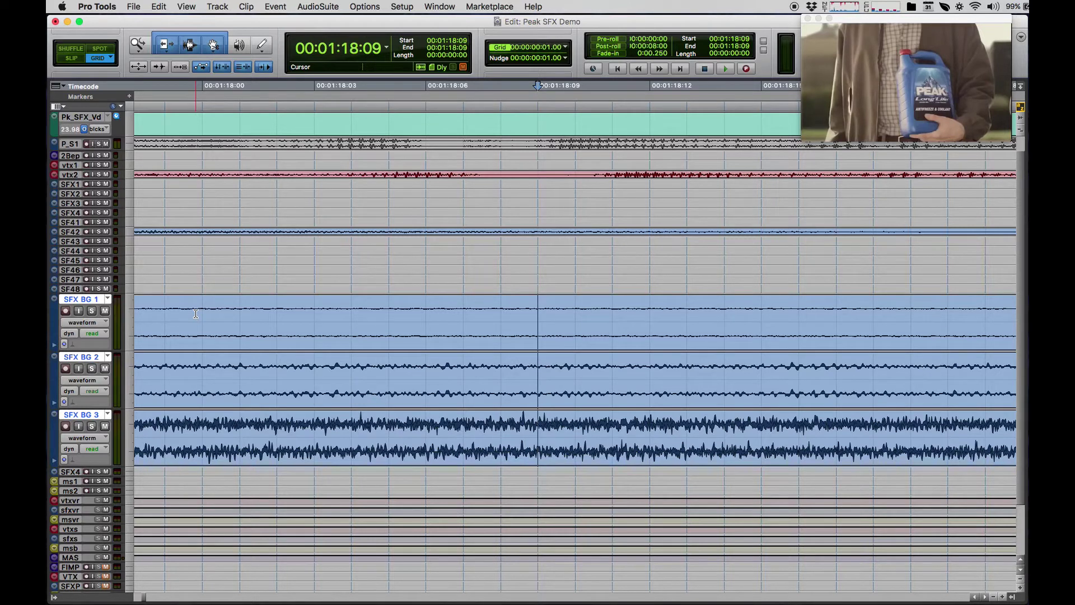
Play past the end of the bottle close-up, set the edit cursor at 00:01:20:12 and split the three background clips
{"action": "key", "text": "space"}
{"action": "key", "text": "space"}
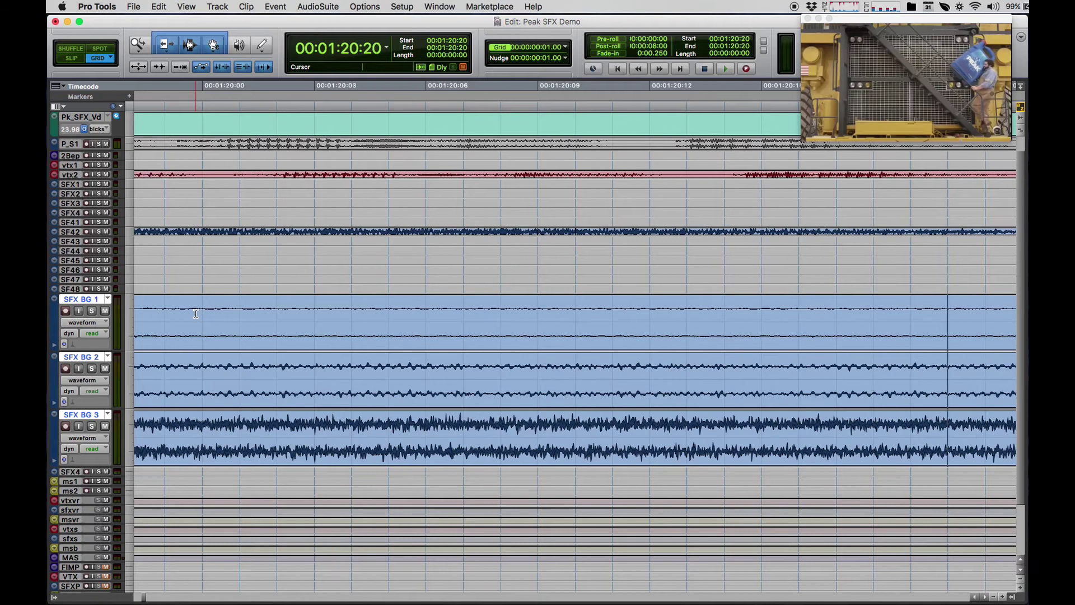
{"action": "key", "text": "minus"}
{"action": "key", "text": "minus"}
{"action": "key", "text": "minus"}
{"action": "key", "text": "minus"}
{"action": "key", "text": "minus"}
{"action": "key", "text": "minus"}
{"action": "key", "text": "minus"}
{"action": "key", "text": "minus"}
{"action": "key", "text": "minus"}
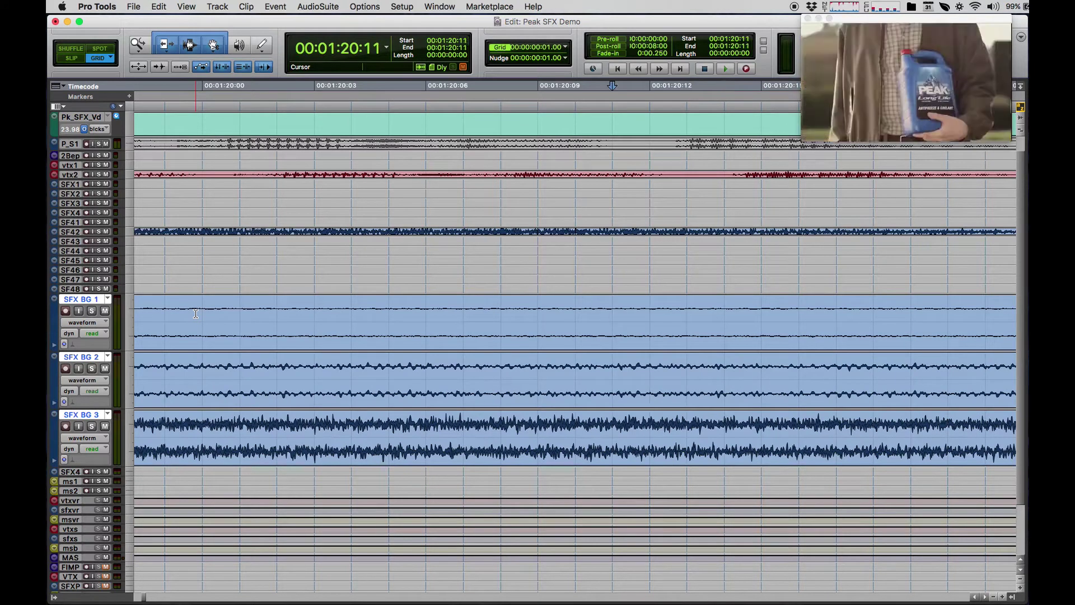
{"action": "key", "text": "plus"}
{"action": "key", "text": "super+e"}
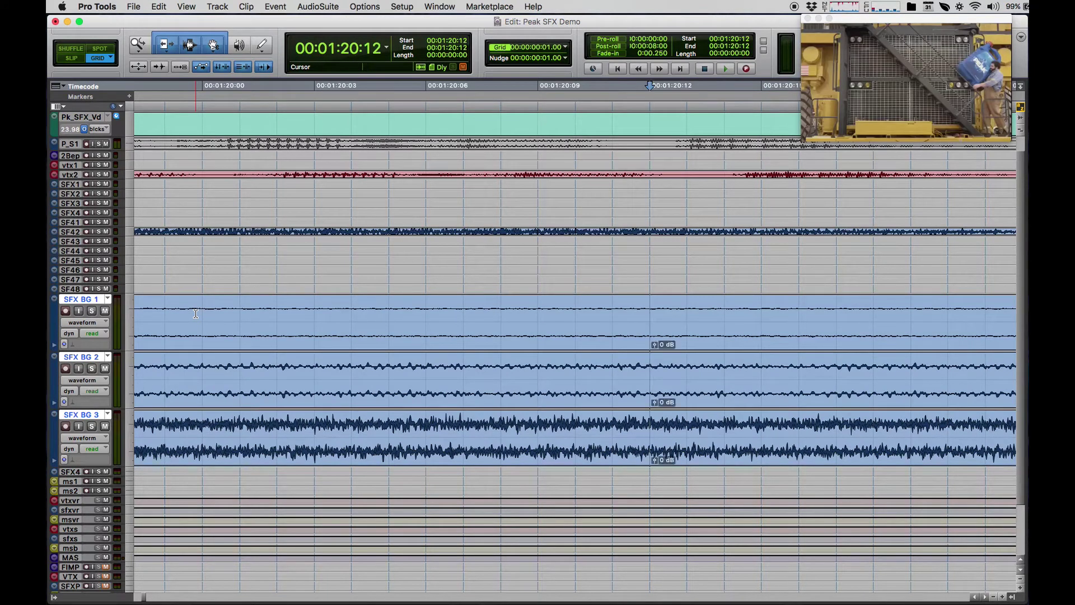
Advance through the truck-grille shot to the next picture cut at 00:01:23:13 and split the three background clips
{"action": "key", "text": "plus"}
{"action": "key", "text": "plus"}
{"action": "key", "text": "plus"}
{"action": "key", "text": "plus"}
{"action": "key", "text": "plus"}
{"action": "key", "text": "plus"}
{"action": "key", "text": "plus"}
{"action": "key", "text": "plus"}
{"action": "key", "text": "plus"}
{"action": "key", "text": "plus"}
{"action": "key", "text": "plus"}
{"action": "key", "text": "plus"}
{"action": "key", "text": "plus"}
{"action": "key", "text": "plus"}
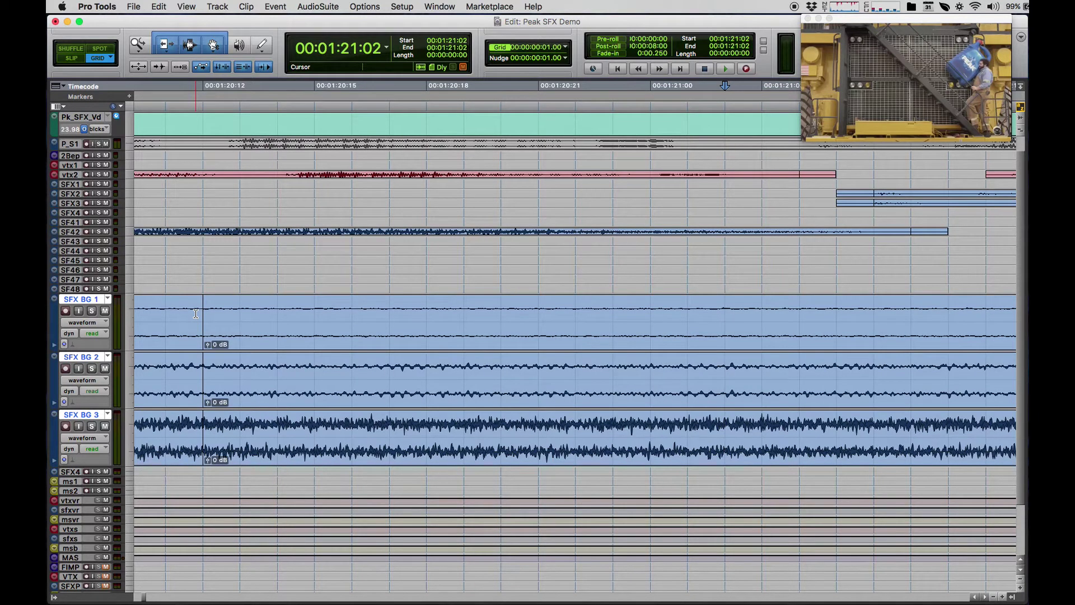
{"action": "key", "text": "plus"}
{"action": "key", "text": "plus"}
{"action": "key", "text": "plus"}
{"action": "key", "text": "plus"}
{"action": "key", "text": "plus"}
{"action": "key", "text": "plus"}
{"action": "key", "text": "plus"}
{"action": "key", "text": "plus"}
{"action": "key", "text": "plus"}
{"action": "key", "text": "plus"}
{"action": "key", "text": "plus"}
{"action": "key", "text": "plus"}
{"action": "key", "text": "plus"}
{"action": "key", "text": "plus"}
{"action": "key", "text": "plus"}
{"action": "key", "text": "plus"}
{"action": "key", "text": "plus"}
{"action": "key", "text": "plus"}
{"action": "key", "text": "plus"}
{"action": "key", "text": "plus"}
{"action": "key", "text": "plus"}
{"action": "key", "text": "plus"}
{"action": "key", "text": "plus"}
{"action": "key", "text": "plus"}
{"action": "key", "text": "plus"}
{"action": "key", "text": "plus"}
{"action": "key", "text": "plus"}
{"action": "key", "text": "plus"}
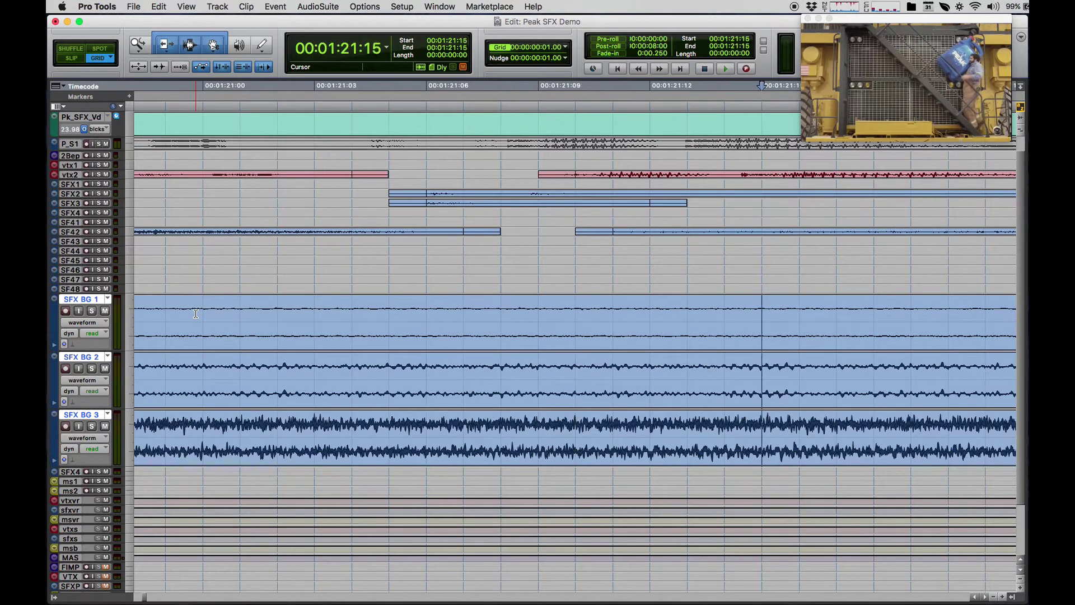
{"action": "key", "text": "plus"}
{"action": "key", "text": "plus"}
{"action": "key", "text": "plus"}
{"action": "key", "text": "plus"}
{"action": "key", "text": "plus"}
{"action": "key", "text": "plus"}
{"action": "key", "text": "plus"}
{"action": "key", "text": "plus"}
{"action": "key", "text": "plus"}
{"action": "key", "text": "plus"}
{"action": "key", "text": "plus"}
{"action": "key", "text": "plus"}
{"action": "key", "text": "plus"}
{"action": "key", "text": "plus"}
{"action": "key", "text": "plus"}
{"action": "key", "text": "plus"}
{"action": "key", "text": "plus"}
{"action": "key", "text": "plus"}
{"action": "key", "text": "plus"}
{"action": "key", "text": "plus"}
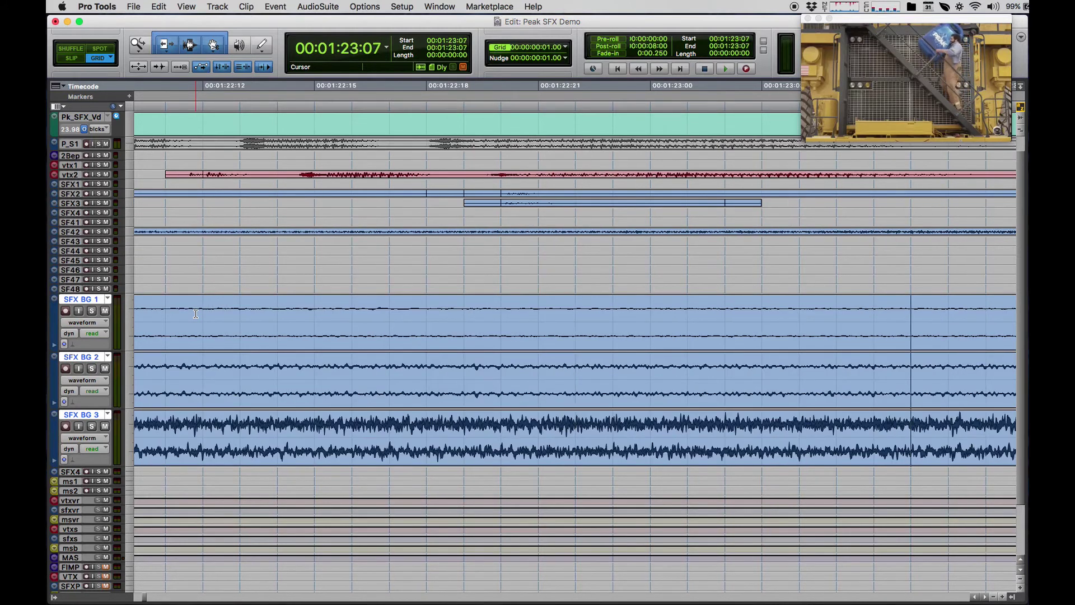
{"action": "key", "text": "minus"}
{"action": "key", "text": "minus"}
{"action": "key", "text": "minus"}
{"action": "key", "text": "minus"}
{"action": "key", "text": "minus"}
{"action": "key", "text": "minus"}
{"action": "key", "text": "minus"}
{"action": "key", "text": "minus"}
{"action": "key", "text": "minus"}
{"action": "key", "text": "minus"}
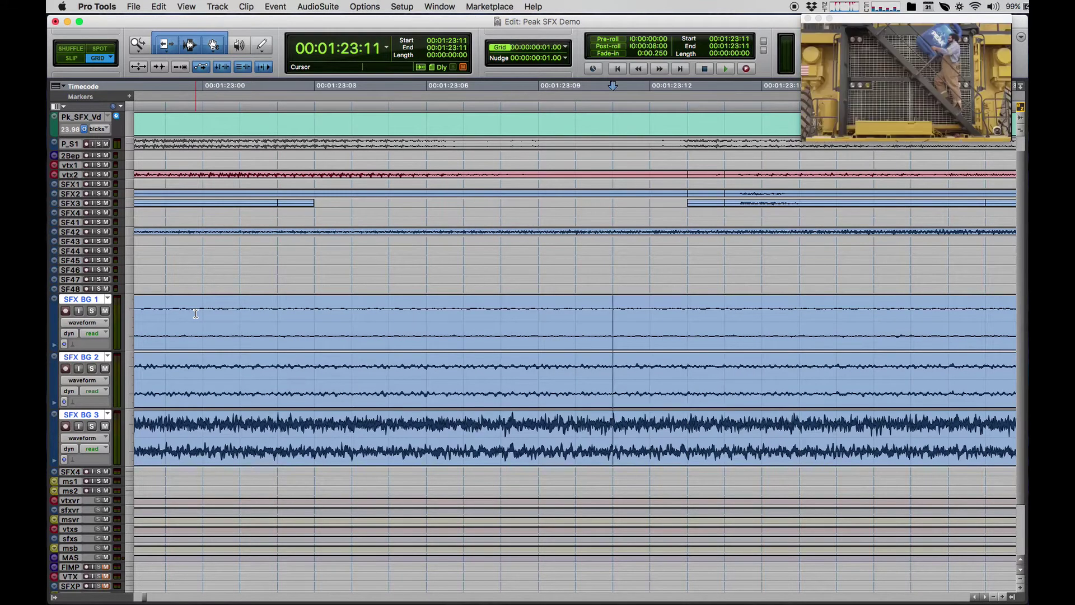
{"action": "key", "text": "plus"}
{"action": "key", "text": "plus"}
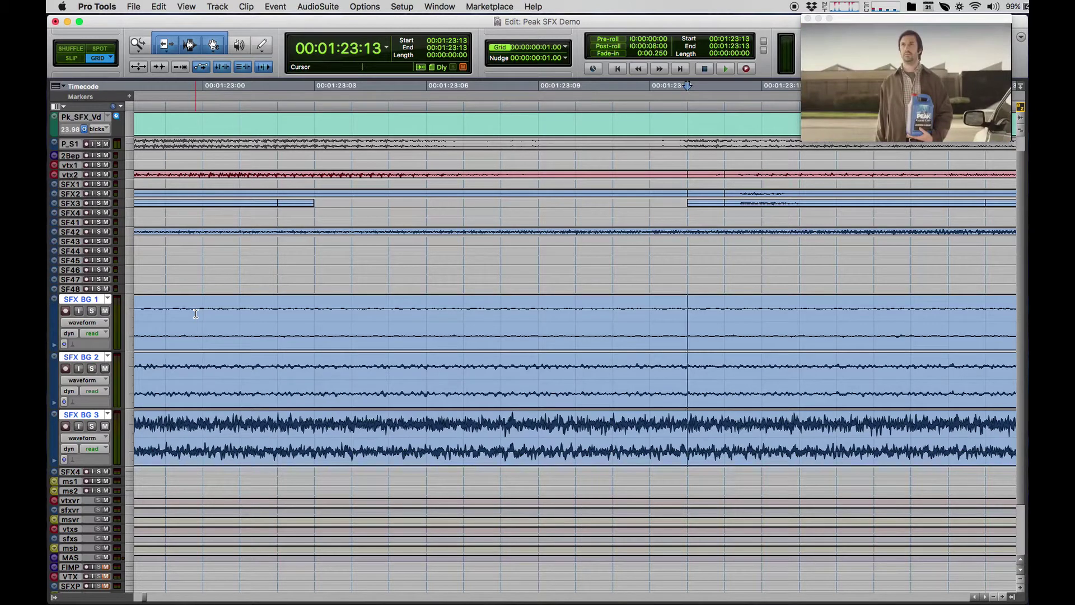
{"action": "key", "text": "super+e"}
Play past the next picture cut, step to the new shot's first frame at 00:01:24:22 and split the three background clips
{"action": "key", "text": "space"}
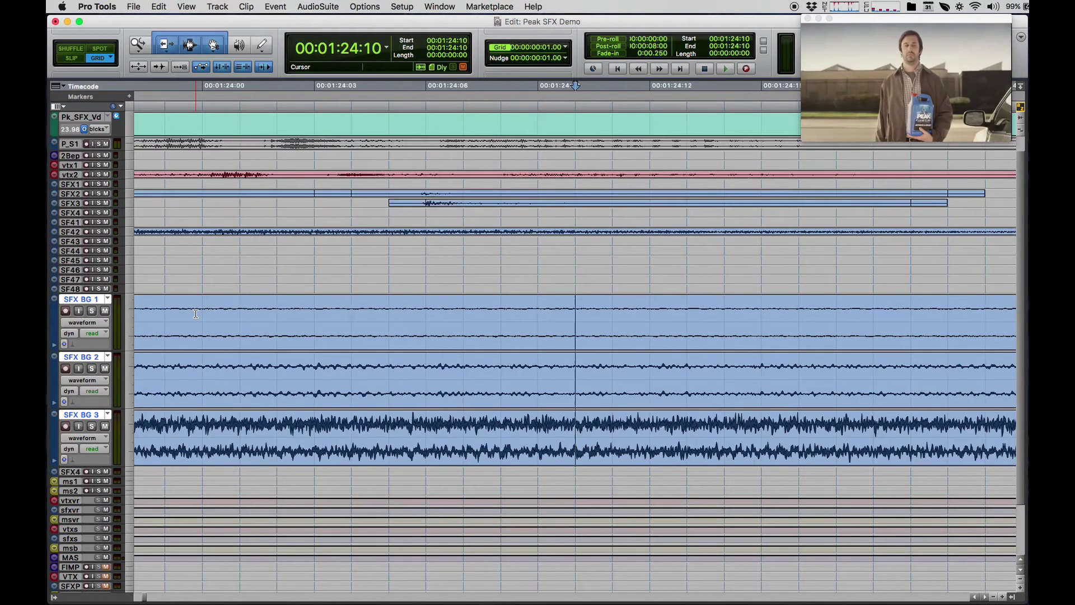
{"action": "key", "text": "minus"}
{"action": "key", "text": "minus"}
{"action": "key", "text": "minus"}
{"action": "key", "text": "minus"}
{"action": "key", "text": "minus"}
{"action": "key", "text": "minus"}
{"action": "key", "text": "minus"}
{"action": "key", "text": "minus"}
{"action": "key", "text": "minus"}
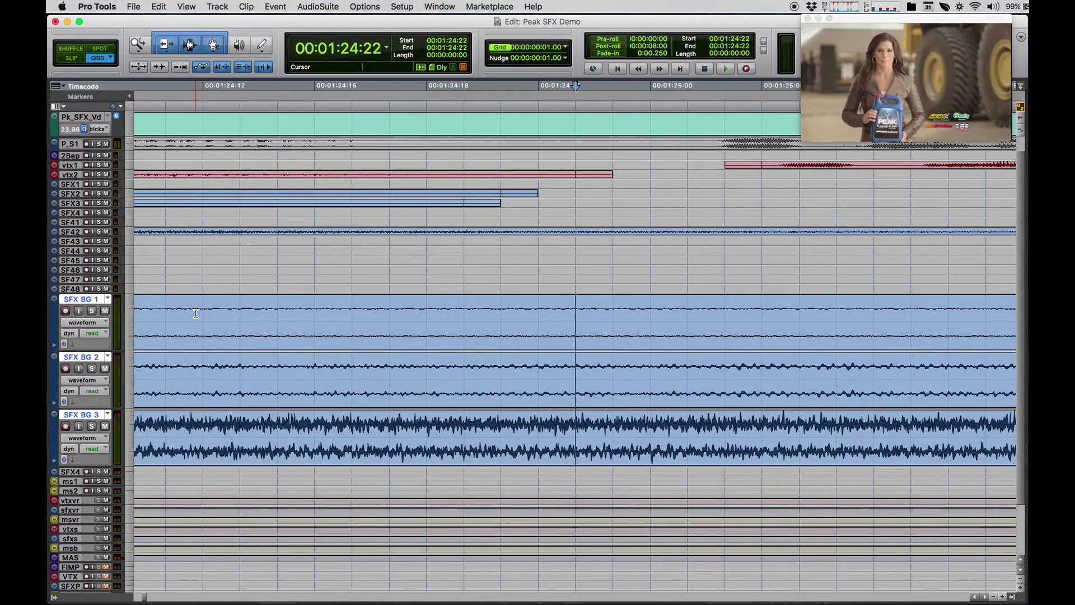
{"action": "key", "text": "minus"}
{"action": "key", "text": "plus"}
{"action": "key", "text": "super+e"}
Play on to the wide dump-truck shot, step back to its first frame at 00:01:27:19 and split the three background clips
{"action": "key", "text": "space"}
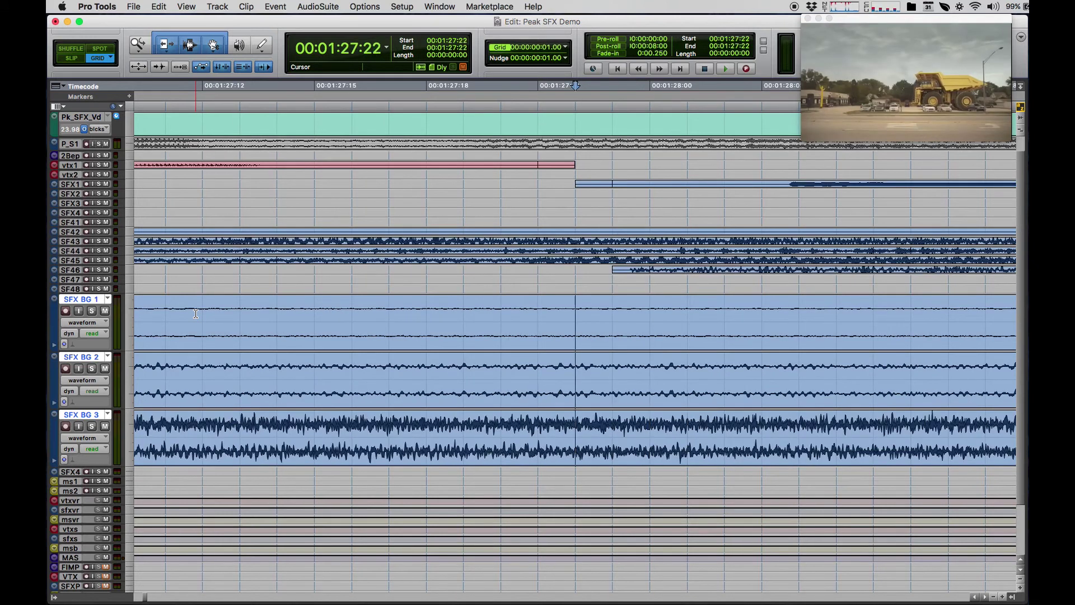
{"action": "key", "text": "comma"}
{"action": "key", "text": "comma"}
{"action": "key", "text": "comma"}
{"action": "key", "text": "comma"}
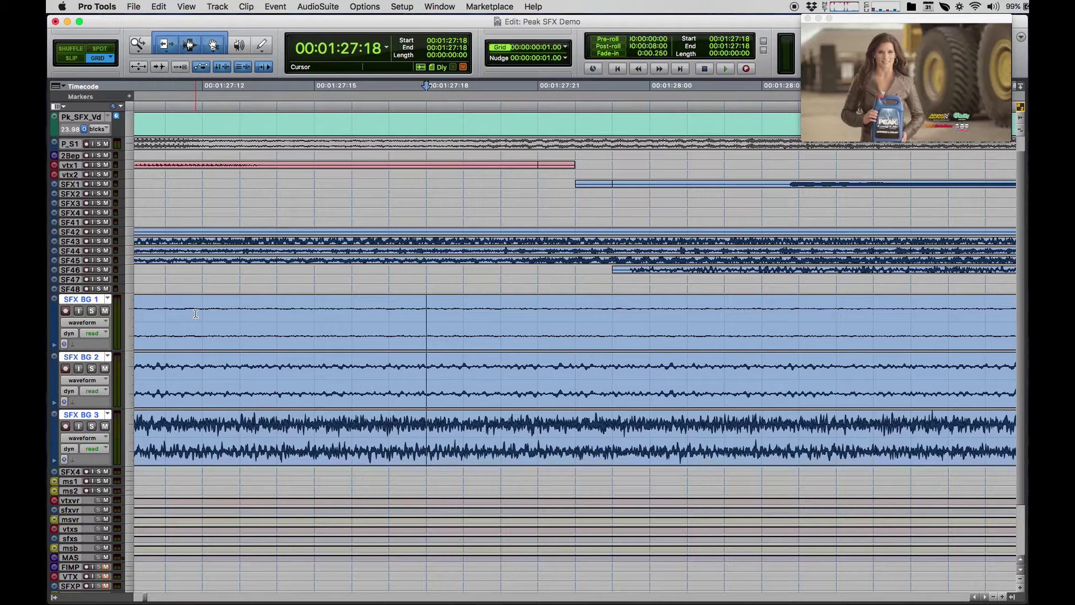
{"action": "key", "text": "plus"}
{"action": "key", "text": "plus"}
{"action": "key", "text": "plus"}
{"action": "key", "text": "plus"}
{"action": "key", "text": "plus"}
{"action": "key", "text": "plus"}
{"action": "key", "text": "plus"}
{"action": "key", "text": "plus"}
{"action": "key", "text": "plus"}
{"action": "key", "text": "plus"}
{"action": "key", "text": "plus"}
{"action": "key", "text": "plus"}
{"action": "key", "text": "plus"}
{"action": "key", "text": "plus"}
{"action": "key", "text": "plus"}
{"action": "key", "text": "plus"}
{"action": "key", "text": "plus"}
{"action": "key", "text": "plus"}
{"action": "key", "text": "plus"}
{"action": "key", "text": "plus"}
{"action": "key", "text": "plus"}
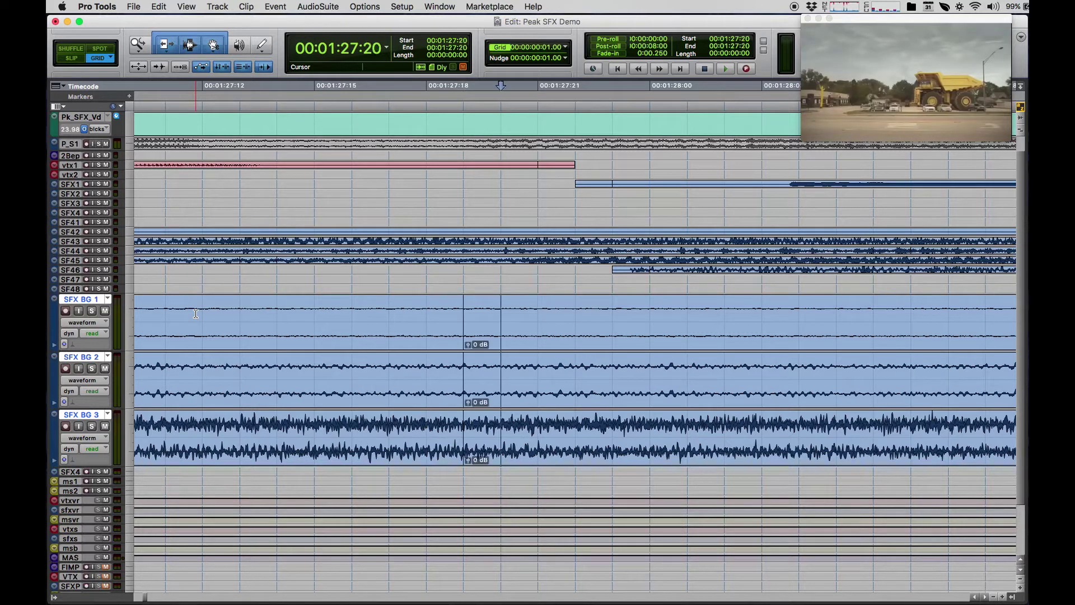
Scan the wide dump-truck shot for further picture cuts up to 00:01:29:12 and step back to 00:01:29:06
{"action": "key", "text": "plus"}
{"action": "key", "text": "plus"}
{"action": "key", "text": "plus"}
{"action": "key", "text": "plus"}
{"action": "key", "text": "plus"}
{"action": "key", "text": "plus"}
{"action": "key", "text": "plus"}
{"action": "key", "text": "plus"}
{"action": "key", "text": "plus"}
{"action": "key", "text": "plus"}
{"action": "key", "text": "plus"}
{"action": "key", "text": "plus"}
{"action": "key", "text": "plus"}
{"action": "key", "text": "plus"}
{"action": "key", "text": "plus"}
{"action": "key", "text": "plus"}
{"action": "key", "text": "plus"}
{"action": "key", "text": "plus"}
{"action": "key", "text": "plus"}
{"action": "key", "text": "plus"}
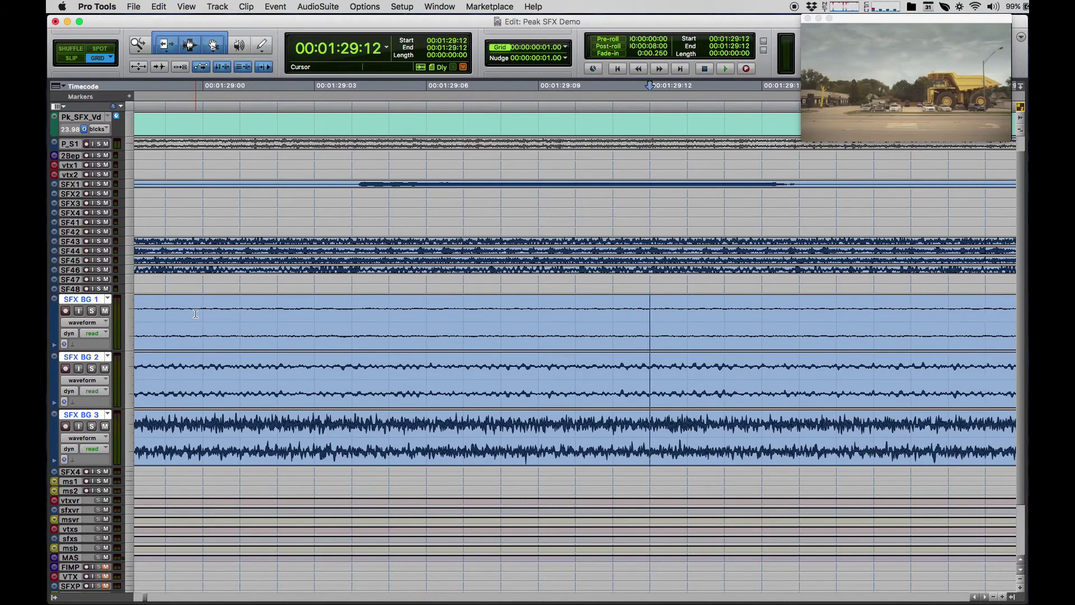
{"action": "key", "text": "minus"}
{"action": "key", "text": "minus"}
{"action": "key", "text": "minus"}
{"action": "key", "text": "minus"}
{"action": "key", "text": "minus"}
{"action": "key", "text": "minus"}
{"action": "key", "text": "minus"}
{"action": "key", "text": "minus"}
{"action": "key", "text": "minus"}
{"action": "key", "text": "minus"}
{"action": "key", "text": "minus"}
{"action": "key", "text": "minus"}
{"action": "key", "text": "minus"}
{"action": "key", "text": "minus"}
{"action": "key", "text": "minus"}
{"action": "key", "text": "minus"}
{"action": "key", "text": "minus"}
{"action": "key", "text": "minus"}
{"action": "key", "text": "minus"}
{"action": "key", "text": "minus"}
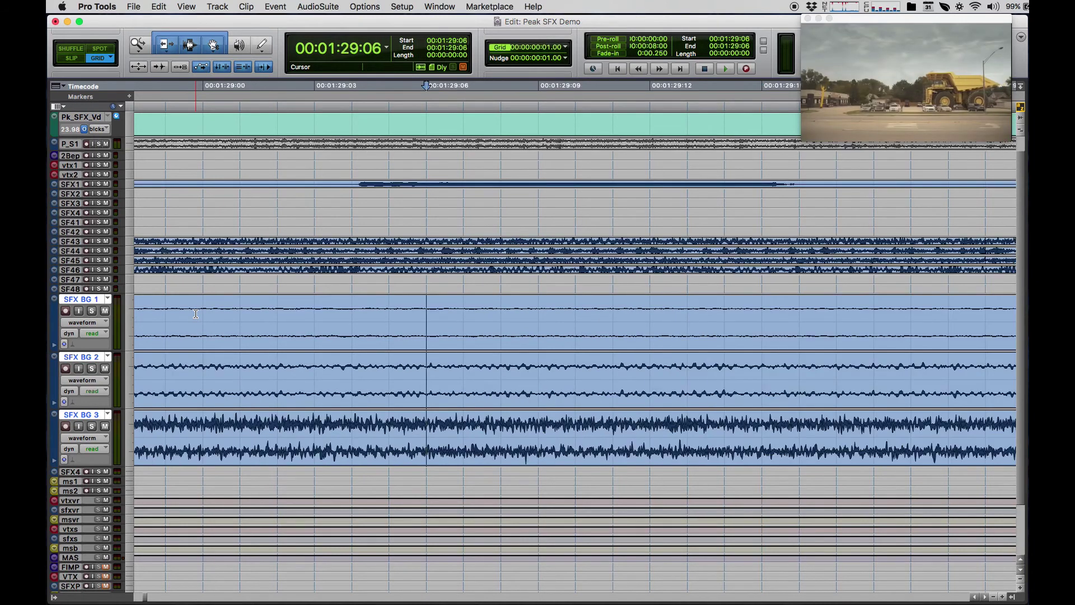
Review the split background clips across the session's full timeline
{"action": "key", "text": "r"}
{"action": "key", "text": "r"}
{"action": "key", "text": "r"}
{"action": "key", "text": "r"}
{"action": "key", "text": "r"}
{"action": "key", "text": "r"}
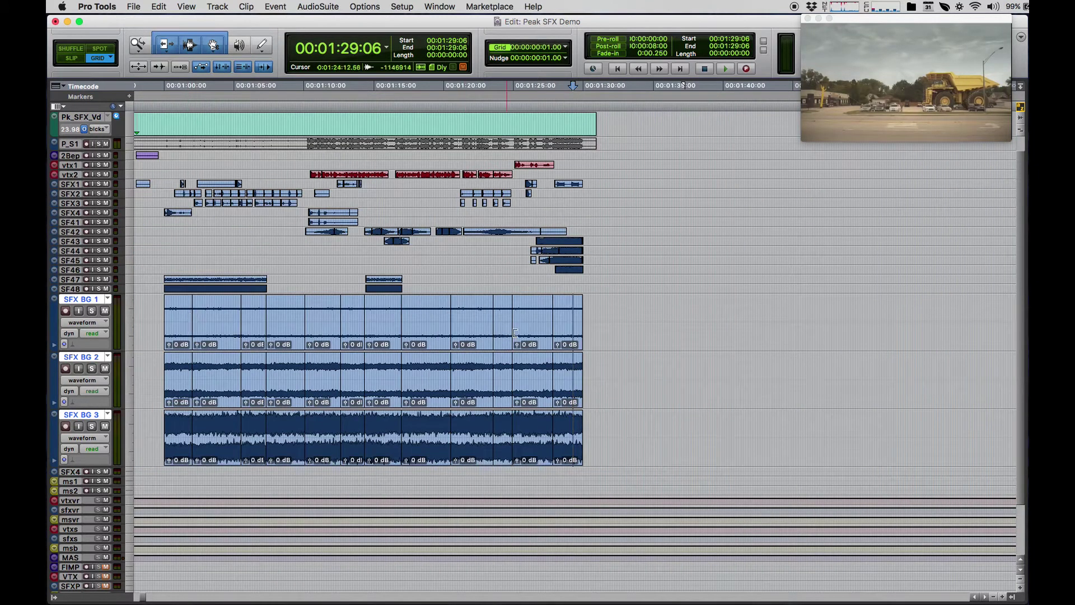
Duplicate the empty SFX 4 background track below SFX BG 3 five times, keeping all duplicate data options enabled
{"action": "scroll", "coordinate": [538, 327], "scroll_direction": "down", "scroll_amount": 5}
{"action": "scroll", "coordinate": [537, 327], "scroll_direction": "left", "scroll_amount": 5}
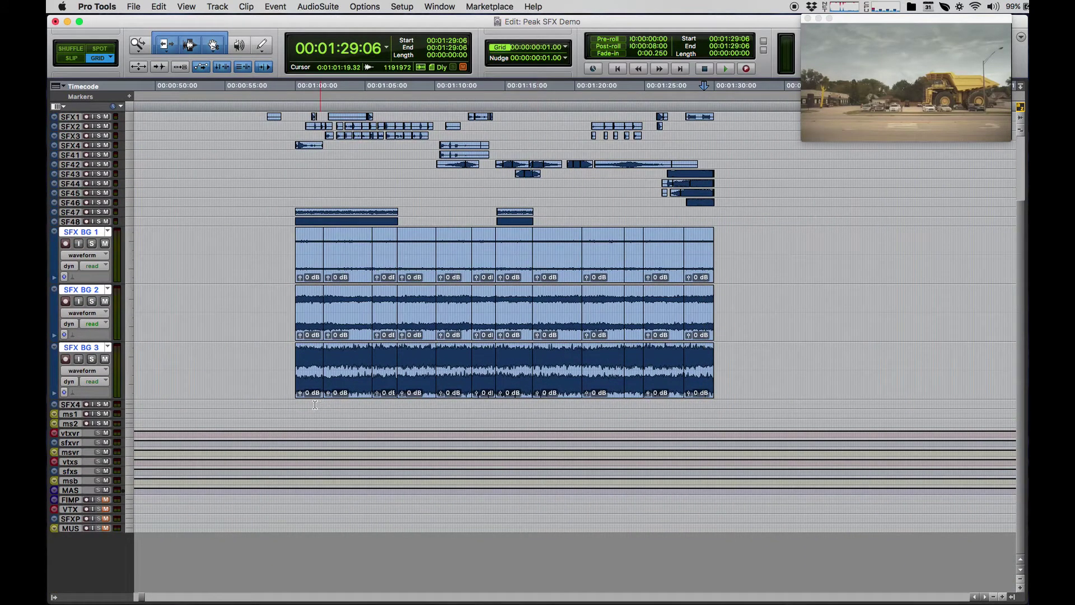
{"action": "left_click", "coordinate": [70, 404]}
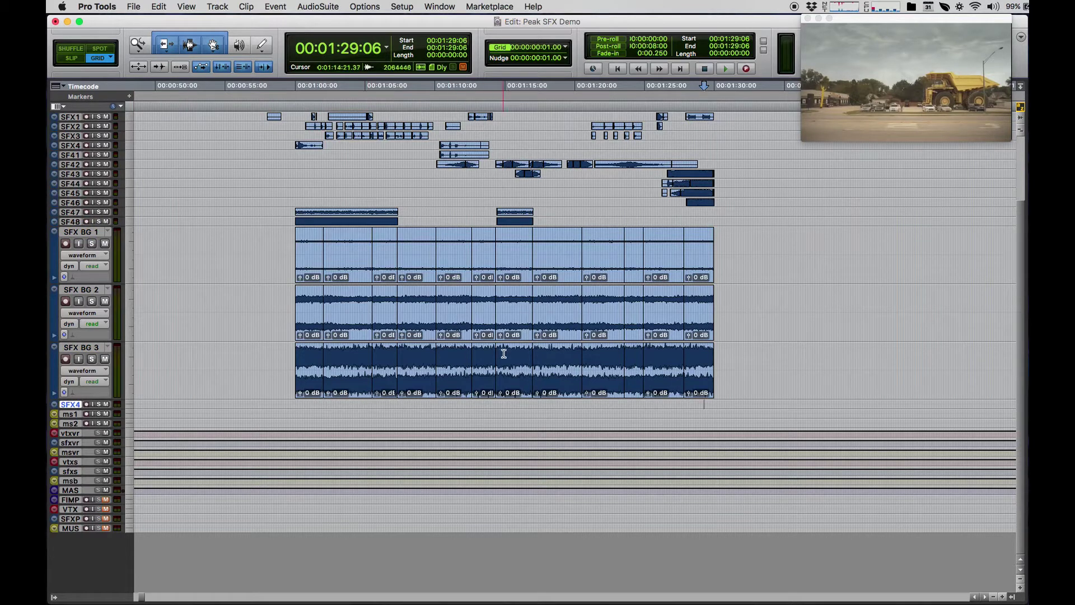
{"action": "left_click", "coordinate": [245, 403]}
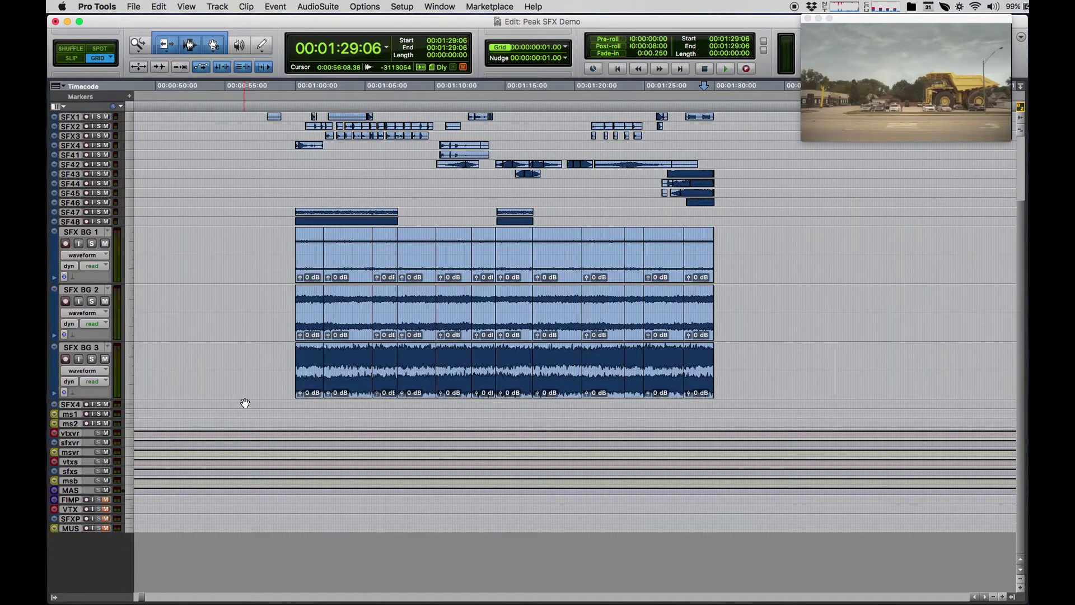
{"action": "left_click", "coordinate": [76, 405]}
{"action": "right_click", "coordinate": [75, 406]}
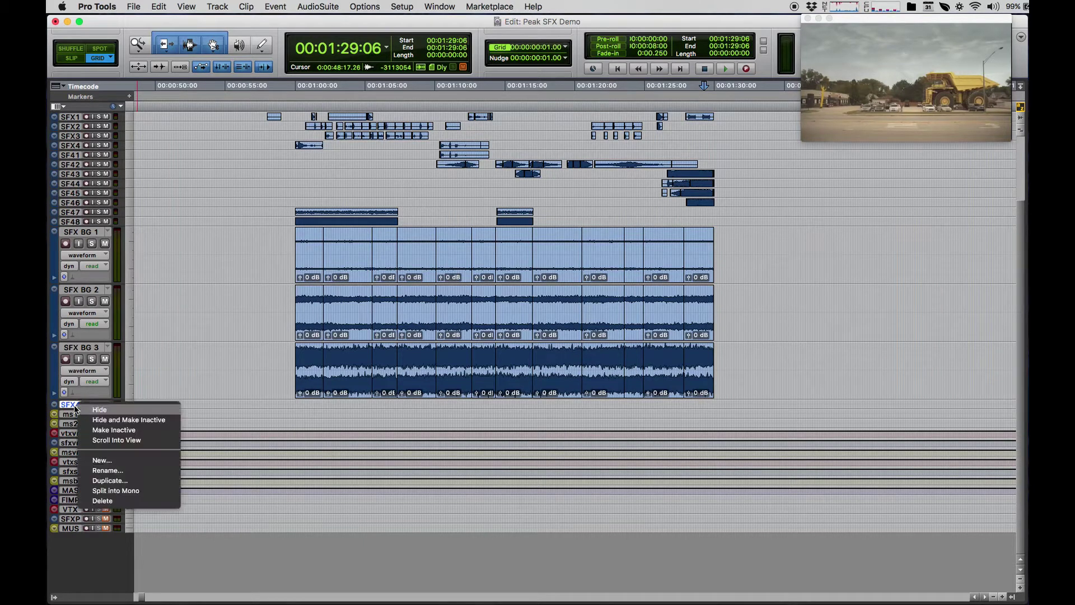
{"action": "left_click", "coordinate": [110, 481]}
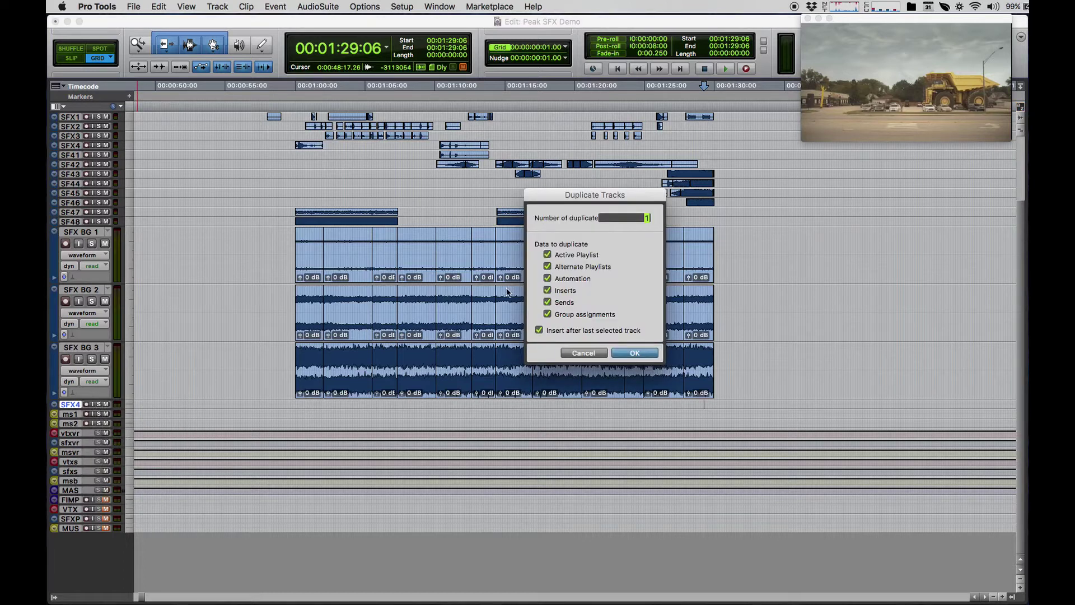
{"action": "key", "text": "Return"}
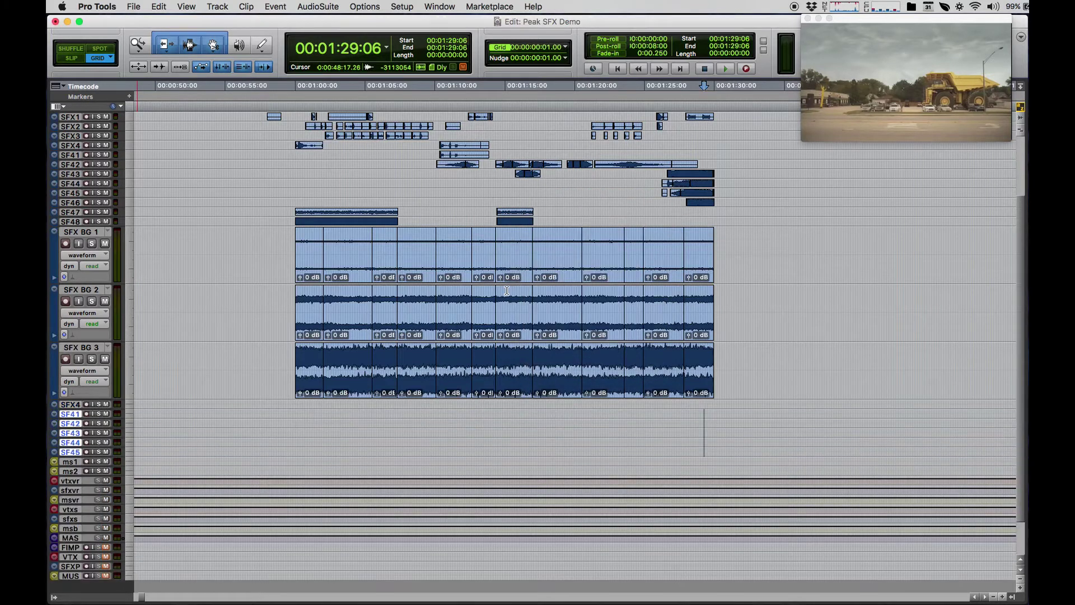
Reduce the height of SFX BG 1 to 3 and enlarge the six empty background tracks below to match
{"action": "left_click_drag", "start_coordinate": [268, 276], "coordinate": [266, 264]}
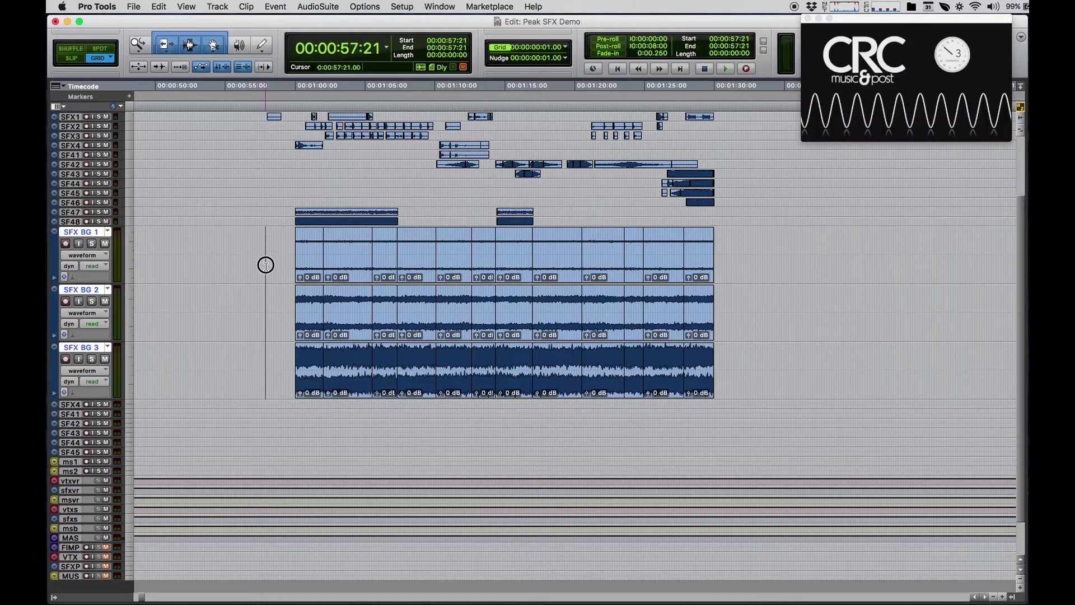
{"action": "key", "text": "ctrl+Down"}
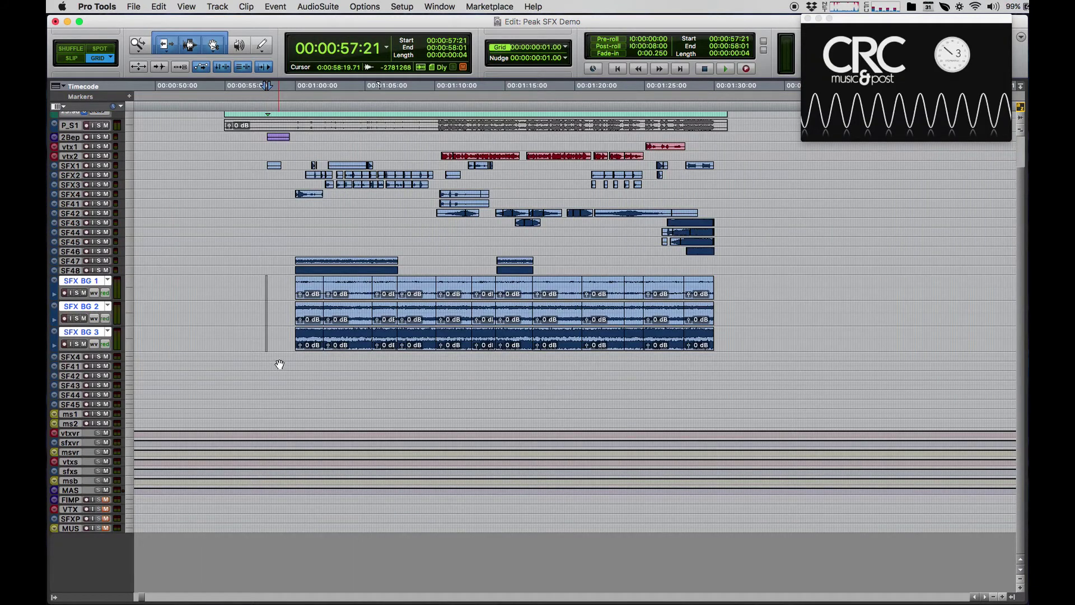
{"action": "left_click_drag", "start_coordinate": [276, 352], "coordinate": [286, 408]}
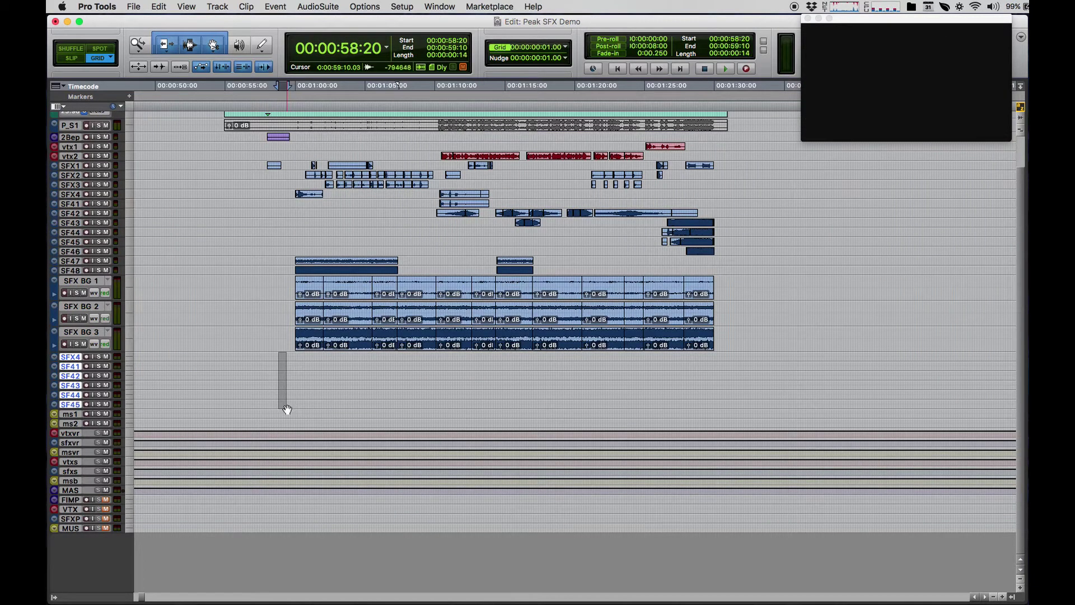
{"action": "key", "text": "ctrl+Up"}
{"action": "key", "text": "ctrl+Up"}
Look over the nine background tracks and compare the picture at 00:01:01:00 with the next shot at 00:01:03:22
{"action": "left_click_drag", "start_coordinate": [276, 283], "coordinate": [711, 490]}
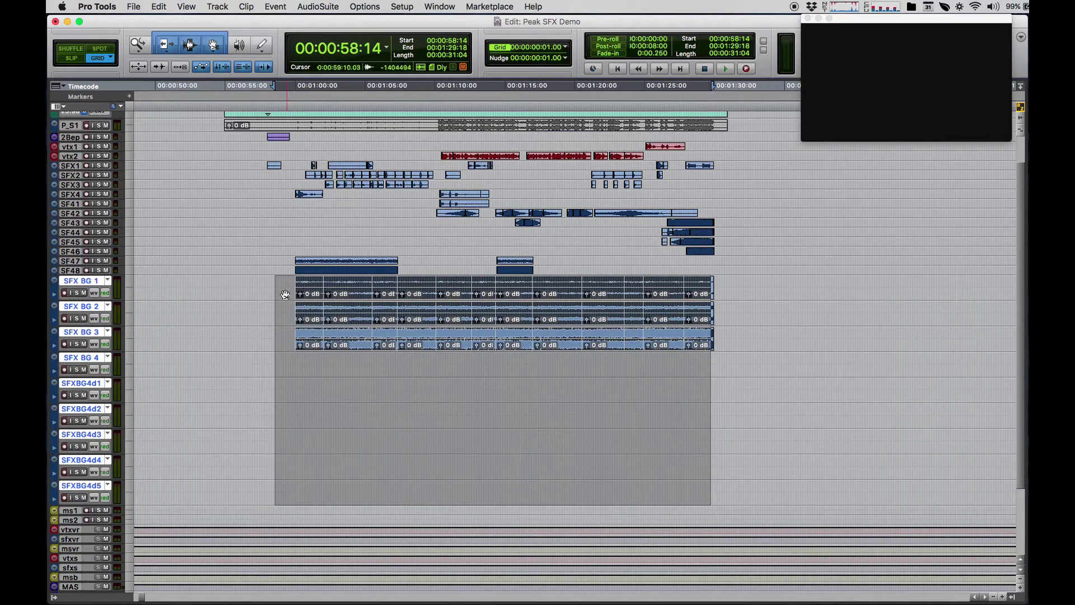
{"action": "left_click_drag", "start_coordinate": [279, 292], "coordinate": [279, 338]}
{"action": "left_click", "coordinate": [309, 285]}
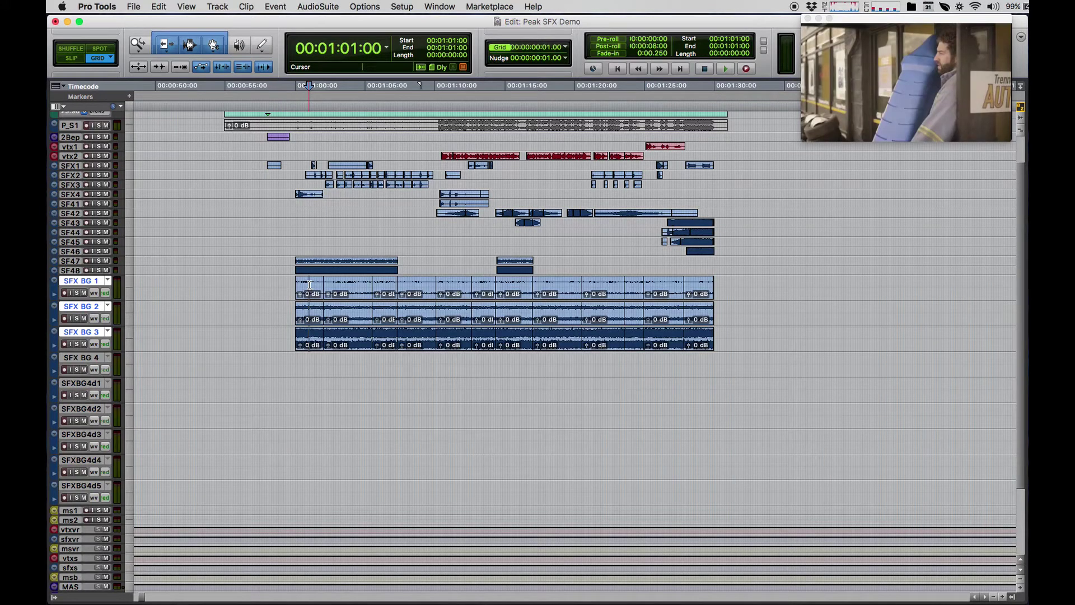
{"action": "left_click", "coordinate": [275, 283]}
{"action": "left_click_drag", "start_coordinate": [281, 358], "coordinate": [323, 430]}
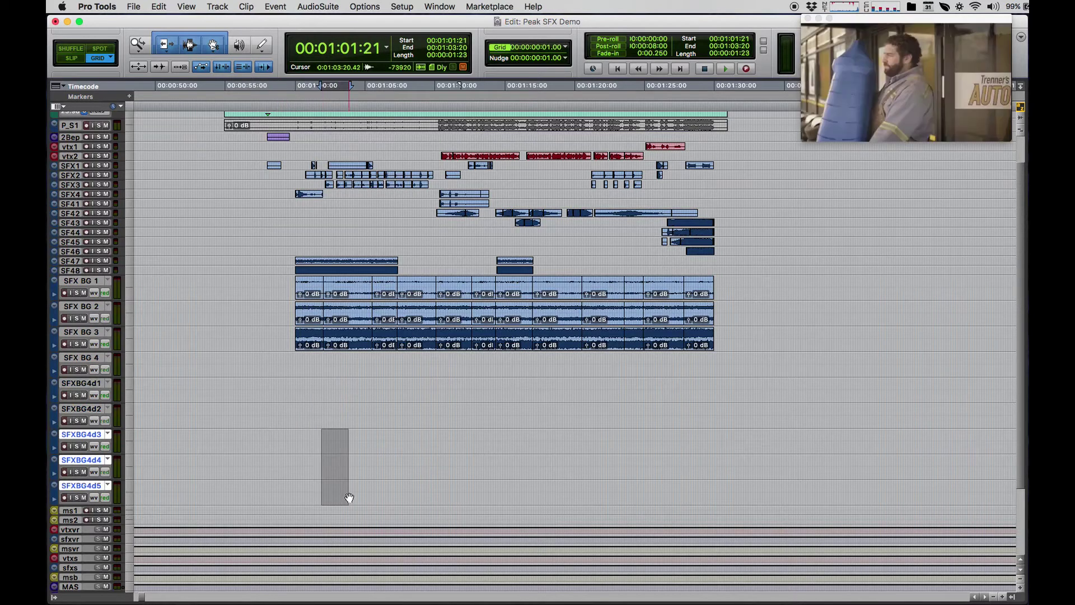
{"action": "left_click", "coordinate": [351, 284]}
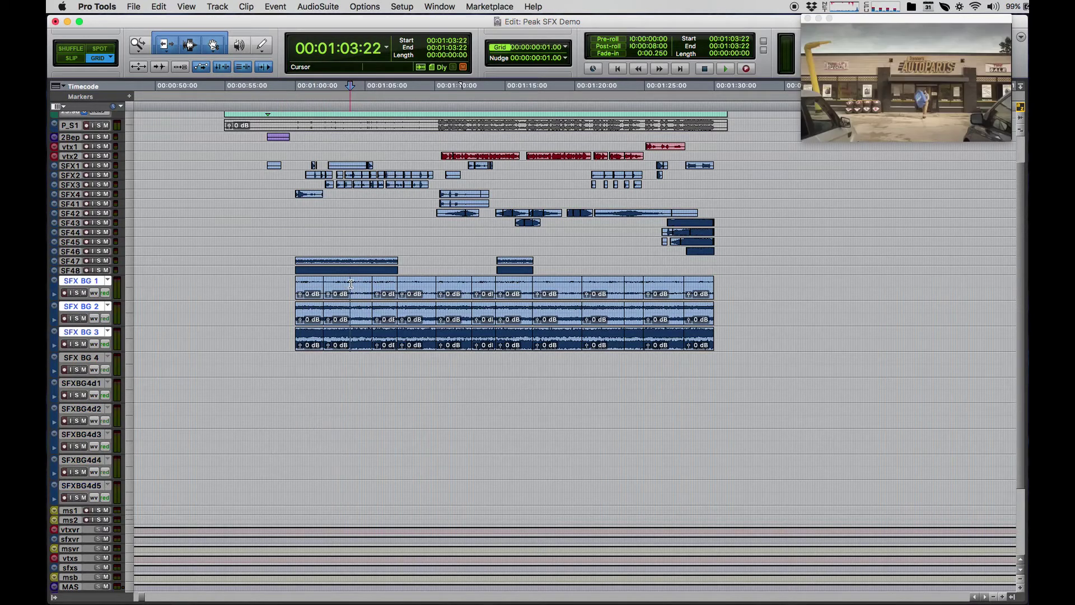
Move the three background clips of the shot starting at 00:01:02:00 down to SFXBG4d3, SFXBG4d4 and SFXBG4d5 at the same timecode
{"action": "left_click", "coordinate": [348, 348]}
{"action": "key", "text": "super+bracketright"}
{"action": "key", "text": "super+bracketright"}
{"action": "key", "text": "super+bracketright"}
{"action": "key", "text": "super+bracketright"}
{"action": "key", "text": "super+bracketright"}
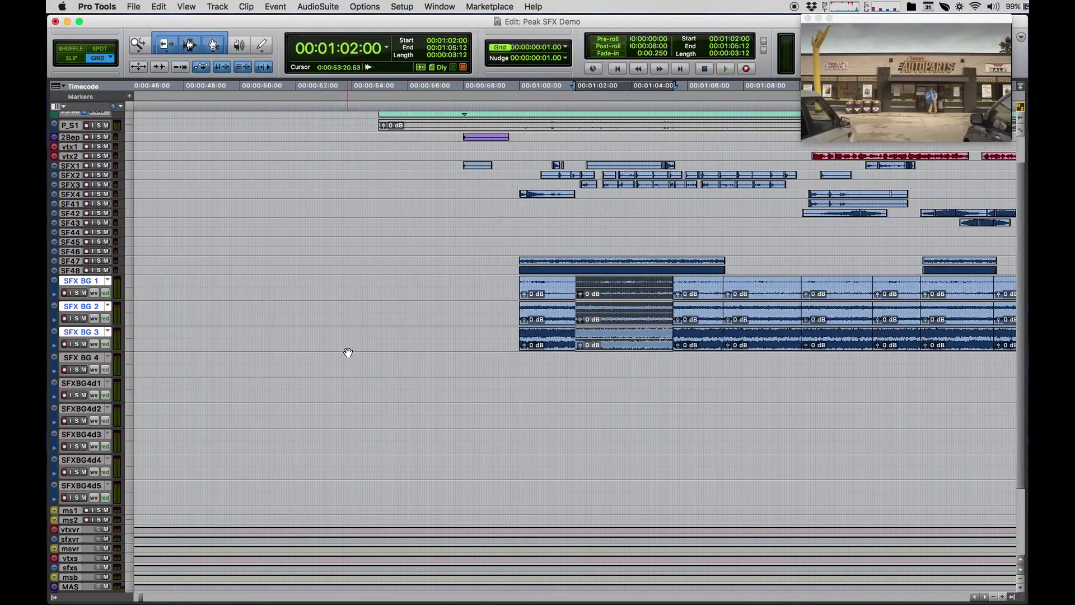
{"action": "key", "text": "super+bracketleft"}
{"action": "key", "text": "super+bracketleft"}
{"action": "key", "text": "super+bracketleft"}
{"action": "key", "text": "super+bracketleft"}
{"action": "key", "text": "super+bracketleft"}
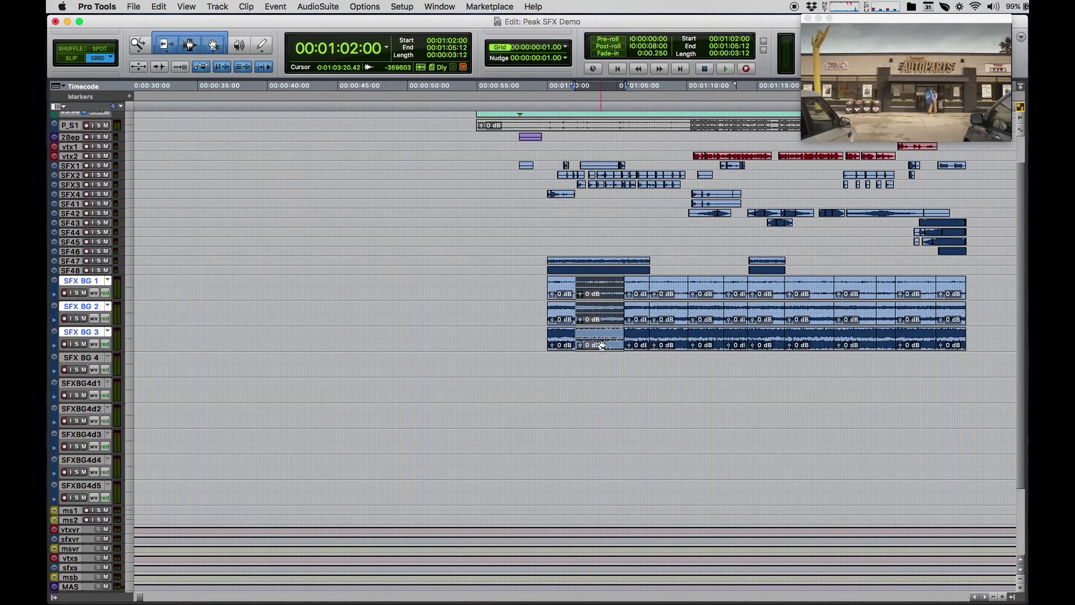
{"action": "left_click_drag", "start_coordinate": [601, 343], "coordinate": [607, 494]}
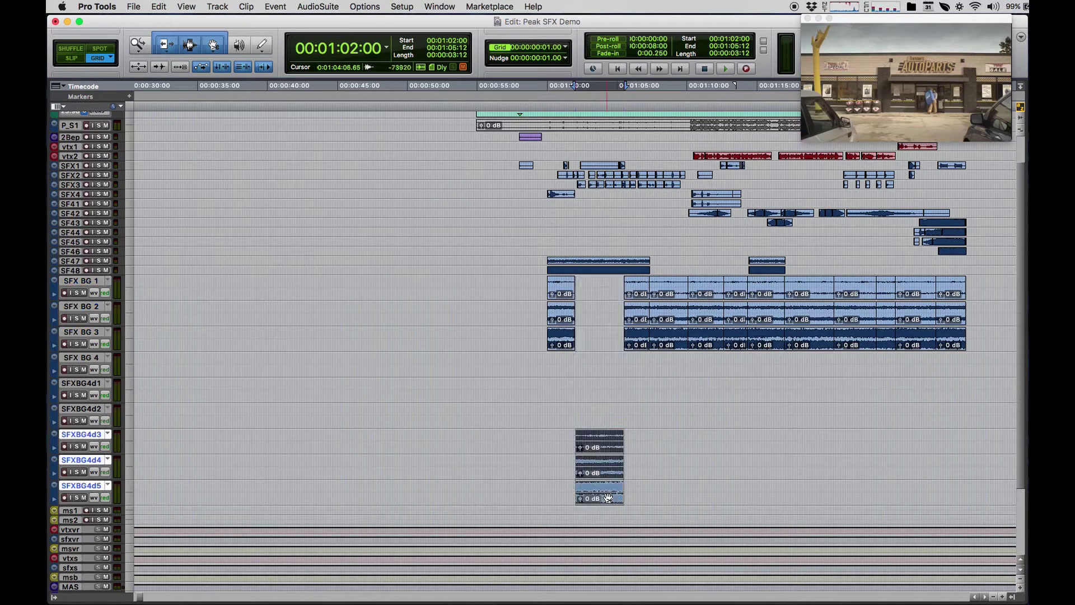
Leave the 00:01:05:12 clips in place and move the 00:01:07:07 shot's three background clips to SFX BG 4, SFXBG4d1 and SFXBG4d2
{"action": "scroll", "coordinate": [607, 496], "scroll_direction": "right", "scroll_amount": 8}
{"action": "left_click_drag", "start_coordinate": [360, 347], "coordinate": [368, 417]}
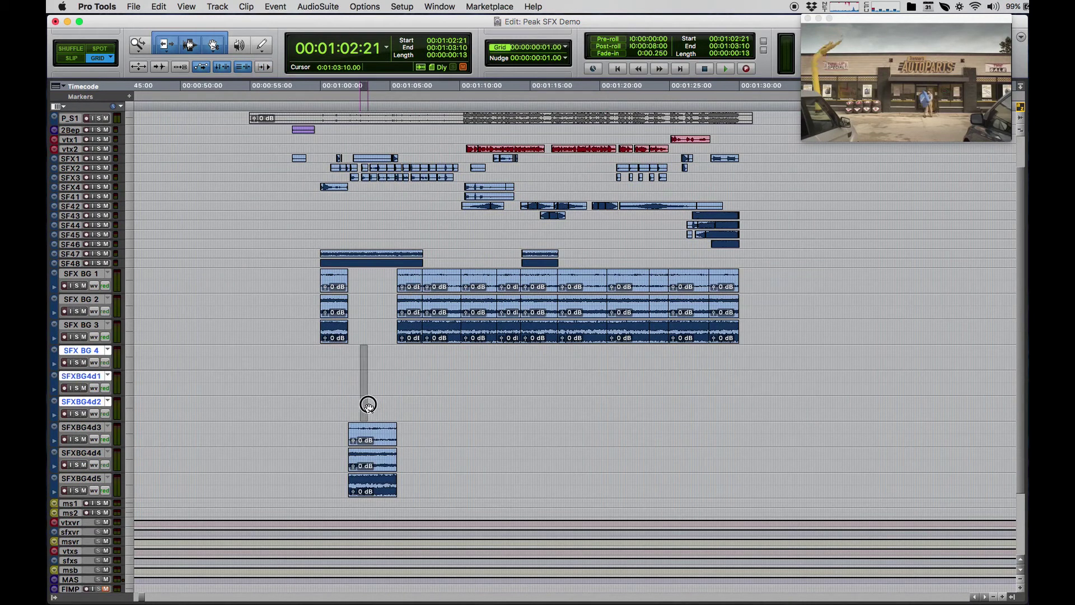
{"action": "left_click", "coordinate": [407, 342]}
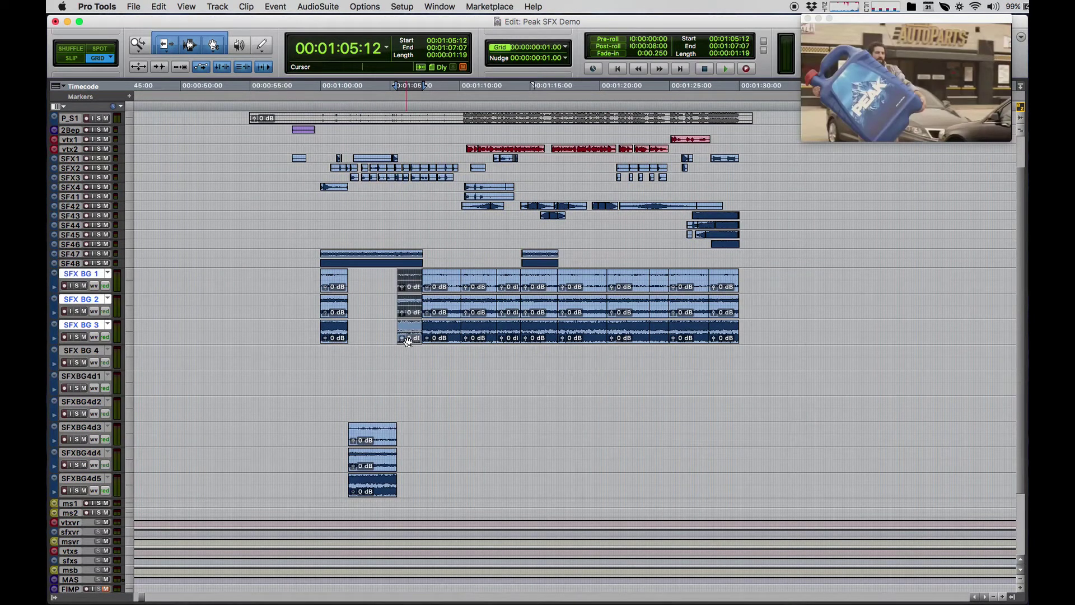
{"action": "left_click", "coordinate": [446, 342]}
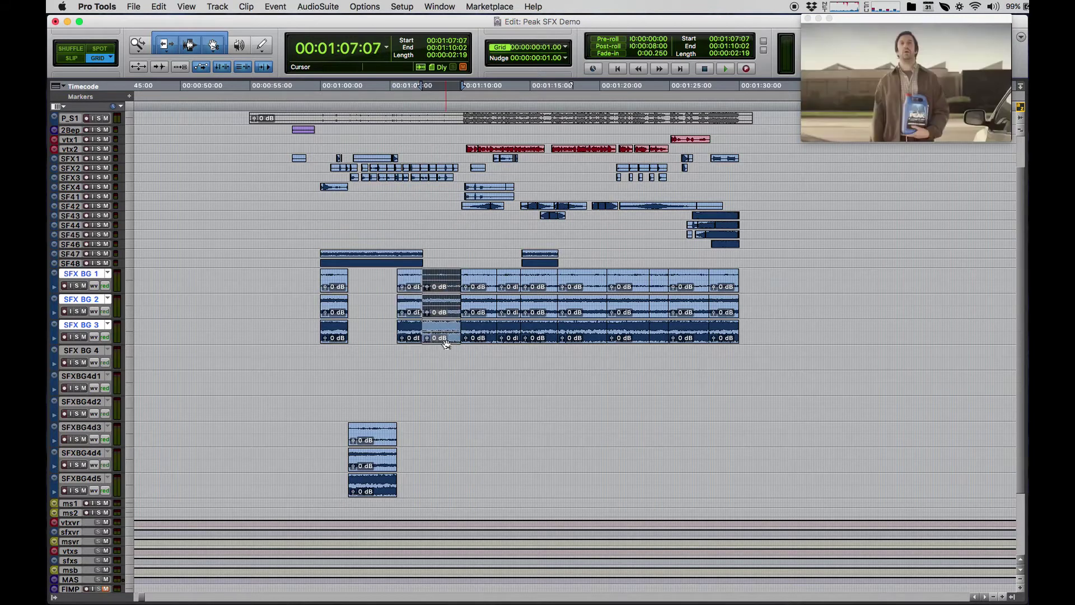
{"action": "left_click_drag", "start_coordinate": [446, 343], "coordinate": [445, 420]}
Move the 00:01:10:02 shot's three background clips to SFXBG4d3 through SFXBG4d5 and inspect the cut against the preceding clips
{"action": "left_click", "coordinate": [480, 339]}
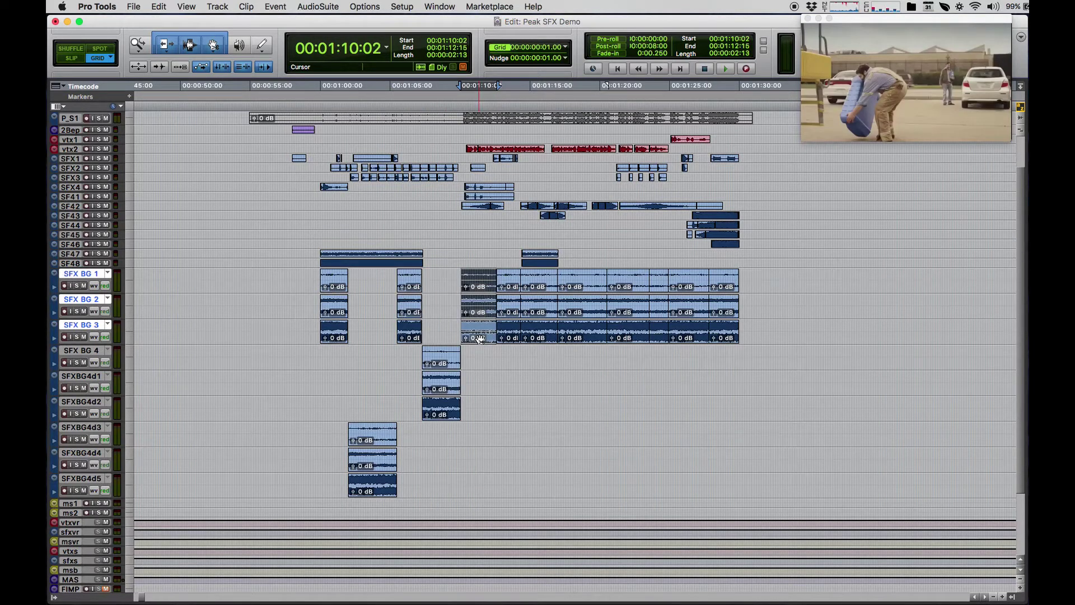
{"action": "left_click_drag", "start_coordinate": [480, 338], "coordinate": [481, 484]}
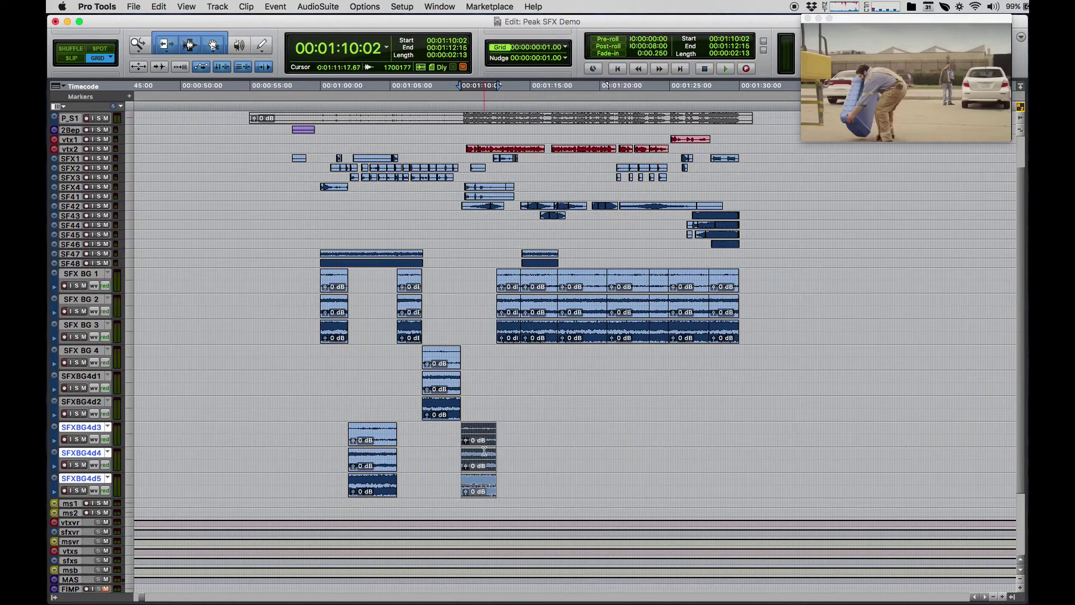
{"action": "key", "text": "t"}
{"action": "key", "text": "t"}
{"action": "key", "text": "t"}
{"action": "key", "text": "t"}
{"action": "key", "text": "t"}
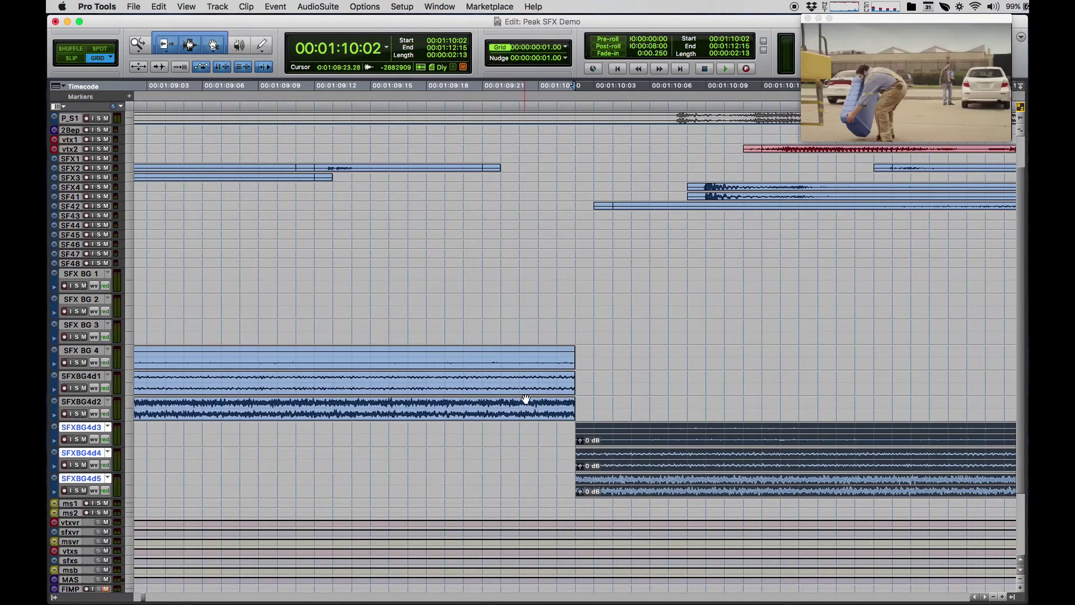
{"action": "key", "text": "r"}
{"action": "key", "text": "r"}
{"action": "key", "text": "r"}
{"action": "key", "text": "r"}
{"action": "key", "text": "r"}
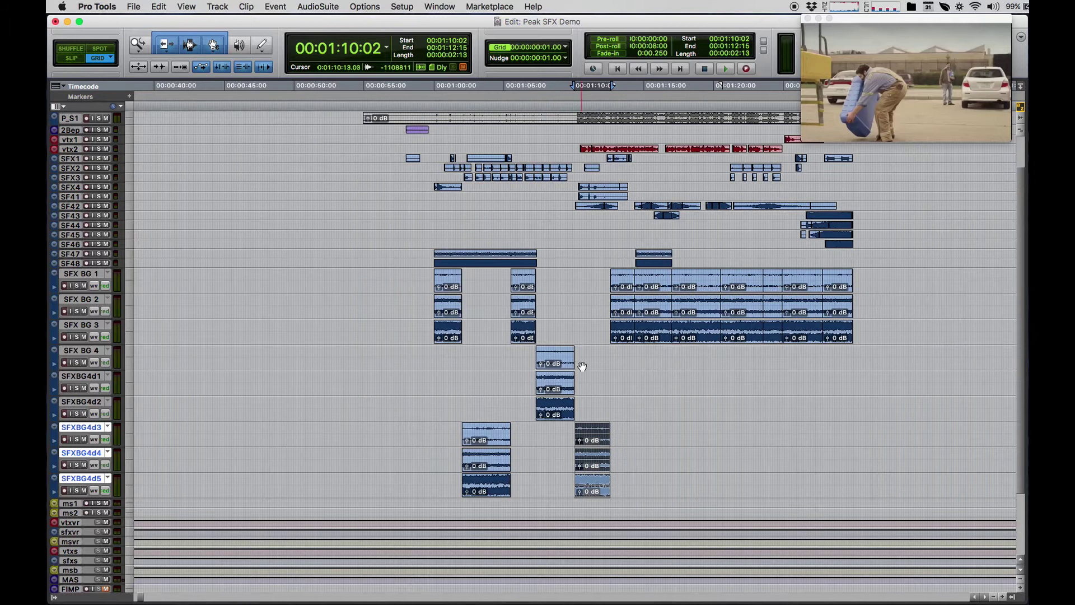
Leave the 00:01:12:15 clips in place and move the 00:01:14:08 shot's three background clips to SFXBG4d3 through SFXBG4d5
{"action": "scroll", "coordinate": [582, 367], "scroll_direction": "right", "scroll_amount": 5}
{"action": "key", "text": "t"}
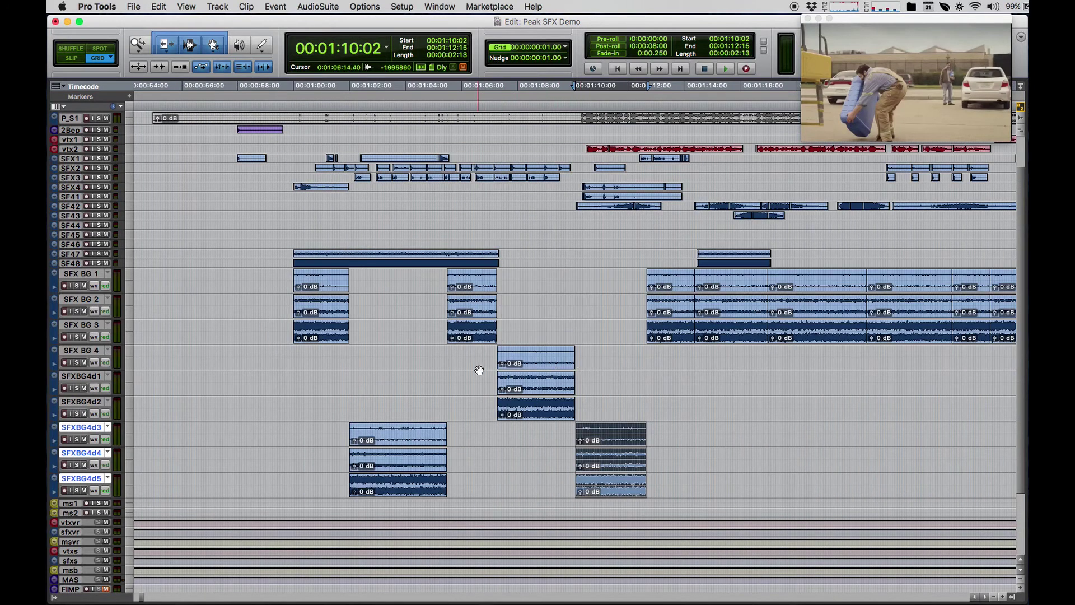
{"action": "scroll", "coordinate": [479, 367], "scroll_direction": "right", "scroll_amount": 5}
{"action": "scroll", "coordinate": [479, 366], "scroll_direction": "down", "scroll_amount": 1}
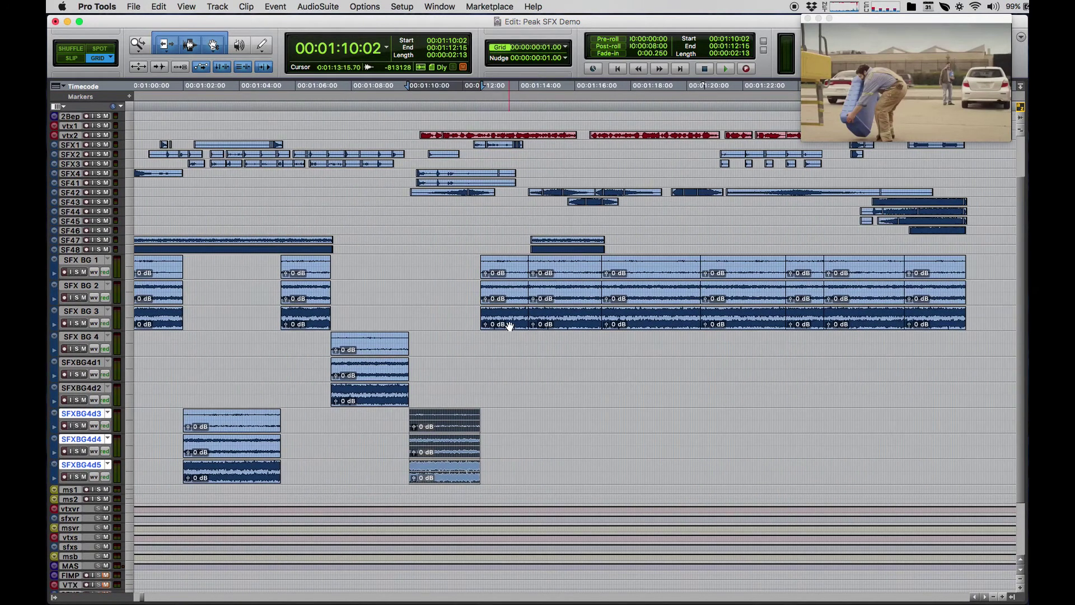
{"action": "left_click", "coordinate": [509, 325]}
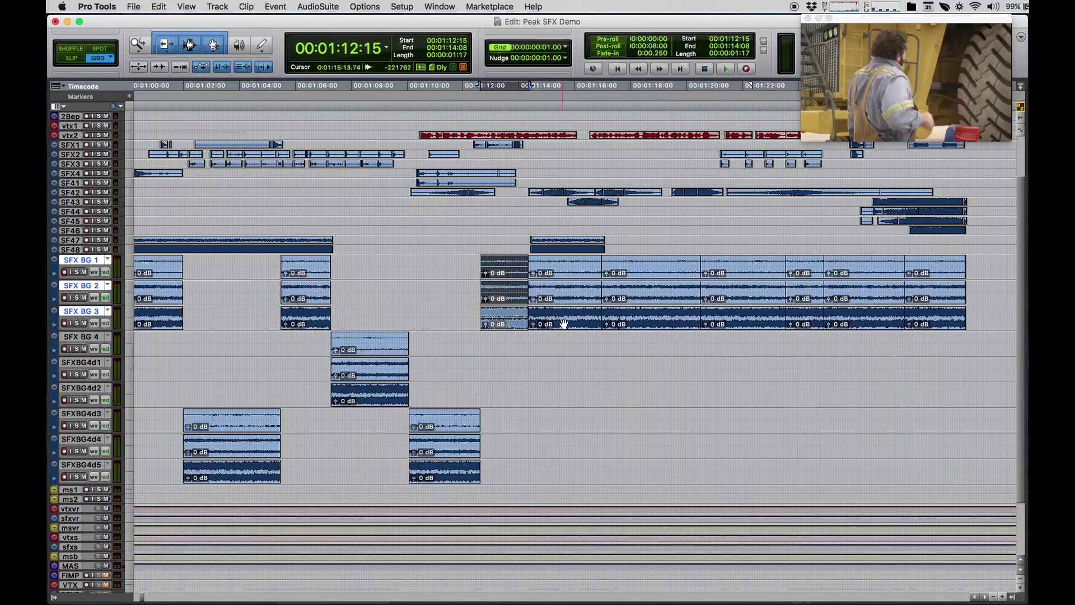
{"action": "left_click", "coordinate": [564, 324]}
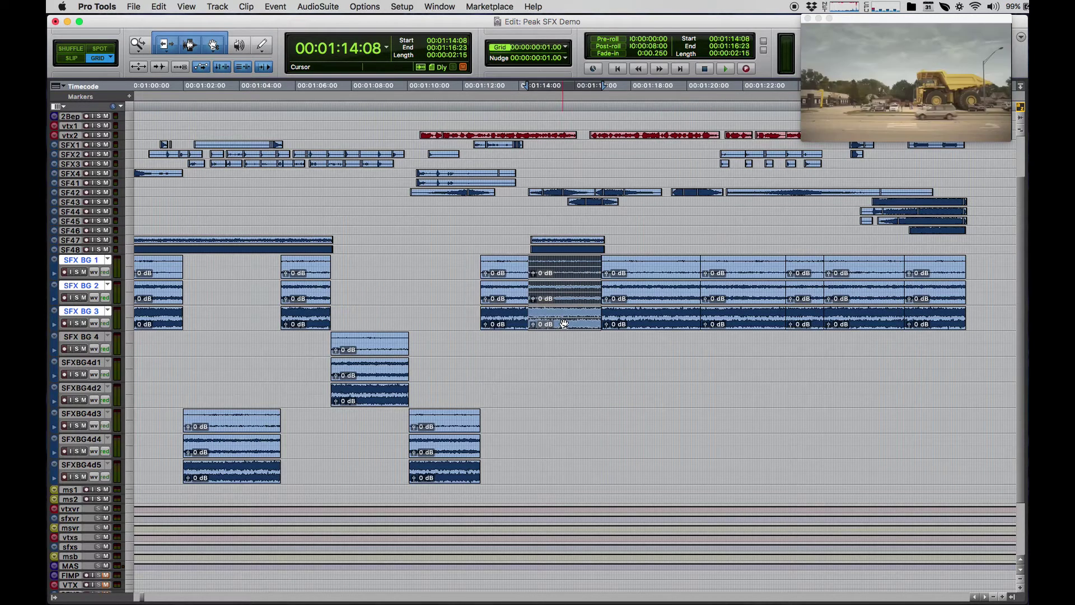
{"action": "left_click_drag", "start_coordinate": [564, 324], "coordinate": [559, 456]}
Check the picture at 00:01:18:06 and 00:01:19:12, and move the 00:01:16:23 shot's background clips to SFX BG 4, SFXBG4d1 and SFXBG4d2
{"action": "left_click", "coordinate": [638, 321]}
{"action": "scroll", "coordinate": [639, 320], "scroll_direction": "right", "scroll_amount": 5}
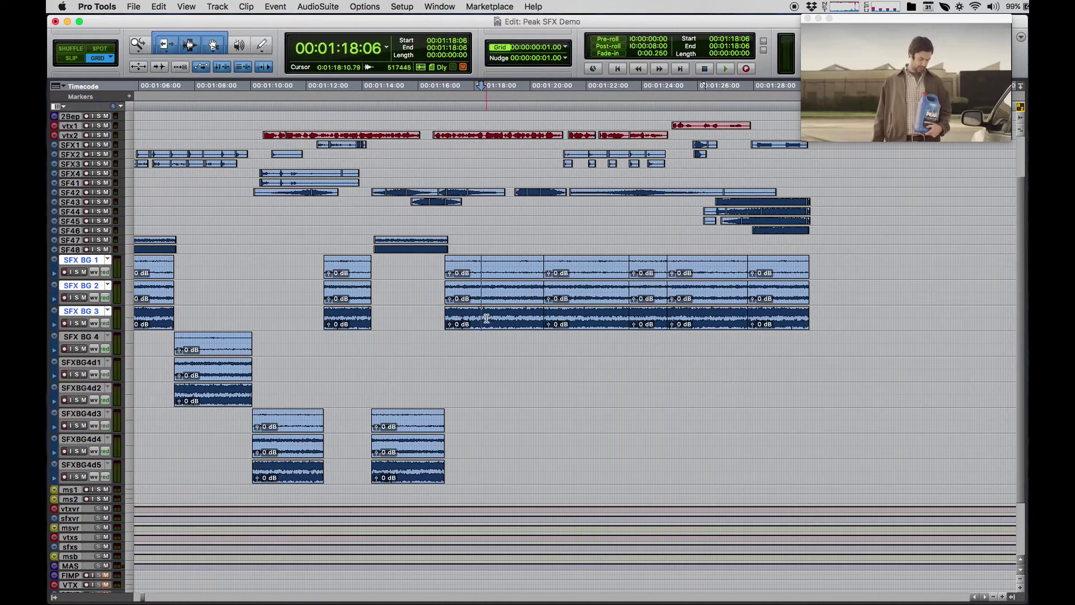
{"action": "left_click", "coordinate": [515, 277]}
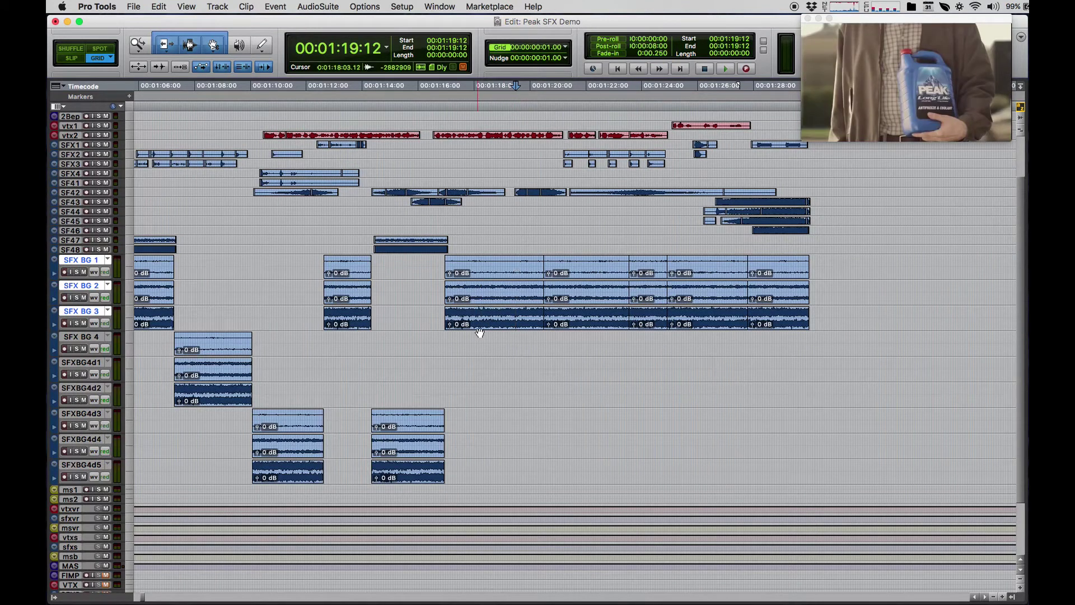
{"action": "left_click_drag", "start_coordinate": [481, 326], "coordinate": [484, 386]}
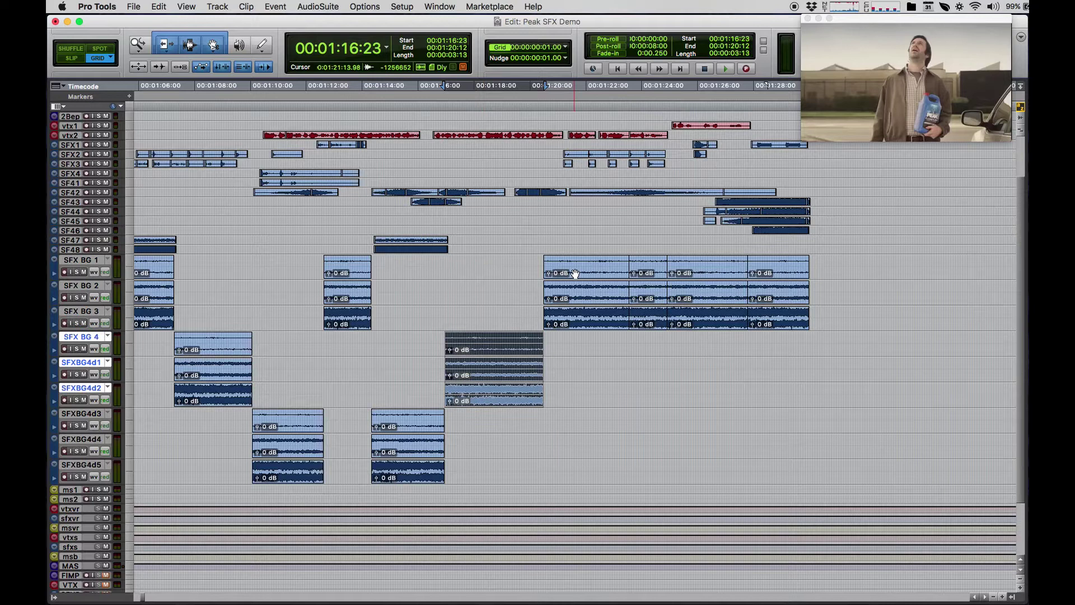
{"action": "left_click", "coordinate": [578, 274]}
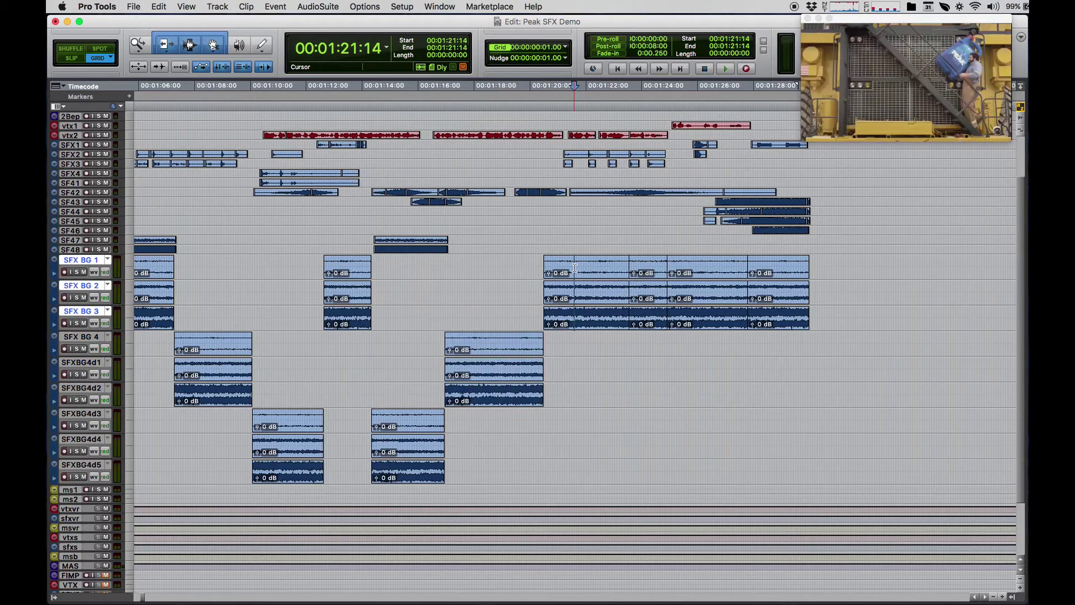
{"action": "left_click_drag", "start_coordinate": [580, 332], "coordinate": [578, 423]}
{"action": "key", "text": "super+z"}
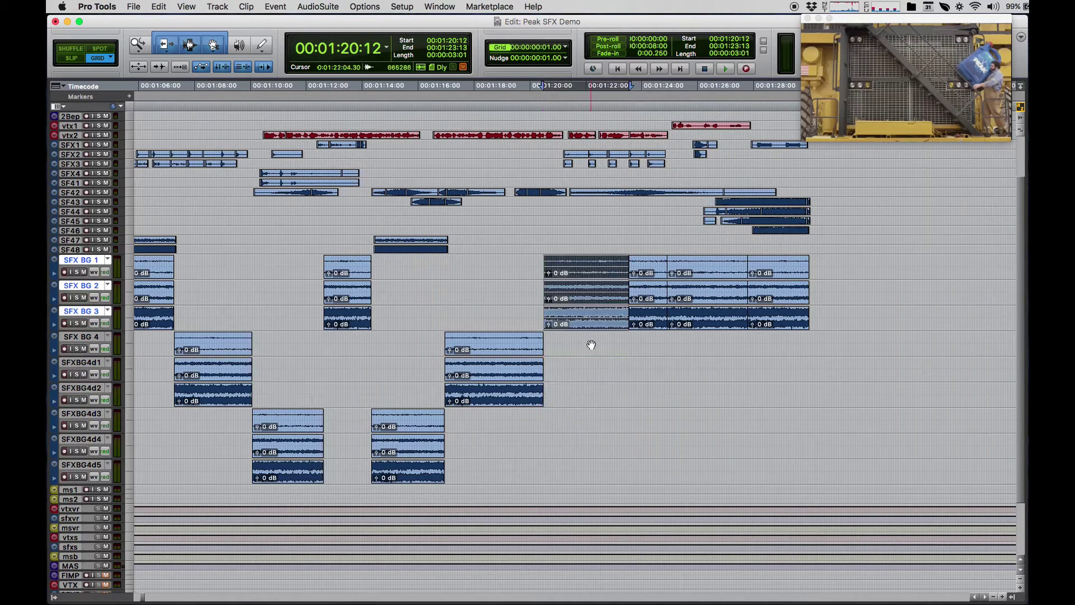
Move the 00:01:23:13 shot's background clips to SFX BG 4, SFXBG4d1 and SFXBG4d2, and select the clips starting at 00:01:24:22
{"action": "left_click", "coordinate": [648, 323]}
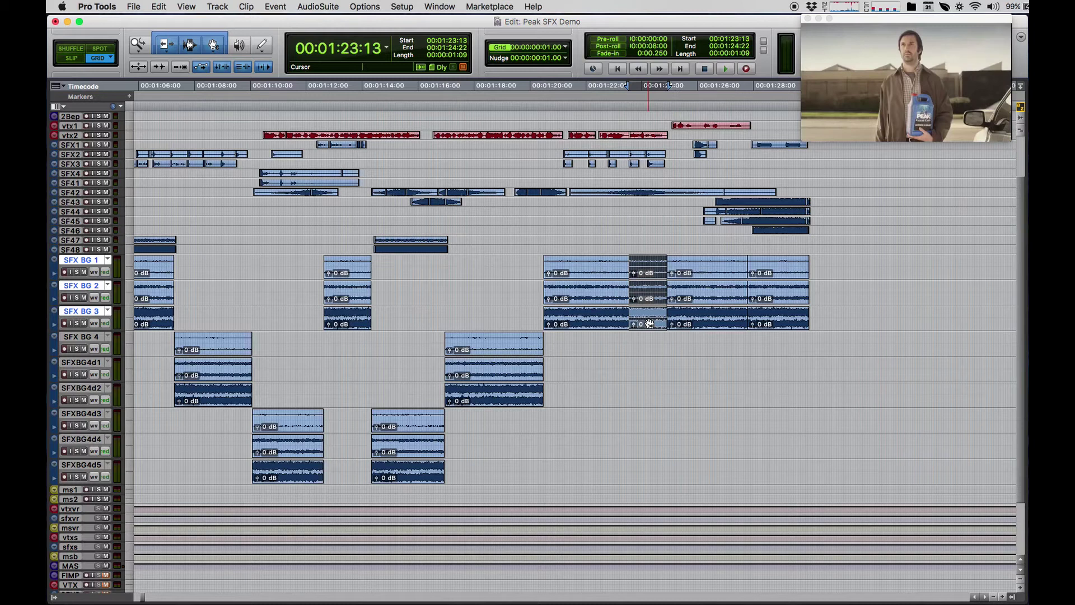
{"action": "left_click_drag", "start_coordinate": [649, 323], "coordinate": [651, 378]}
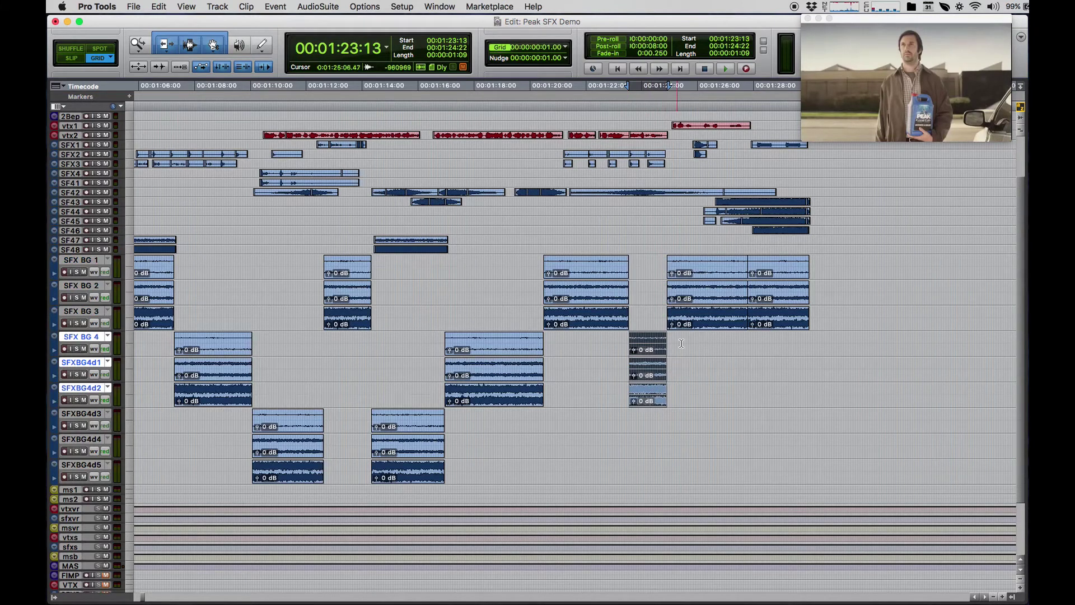
{"action": "left_click", "coordinate": [710, 323]}
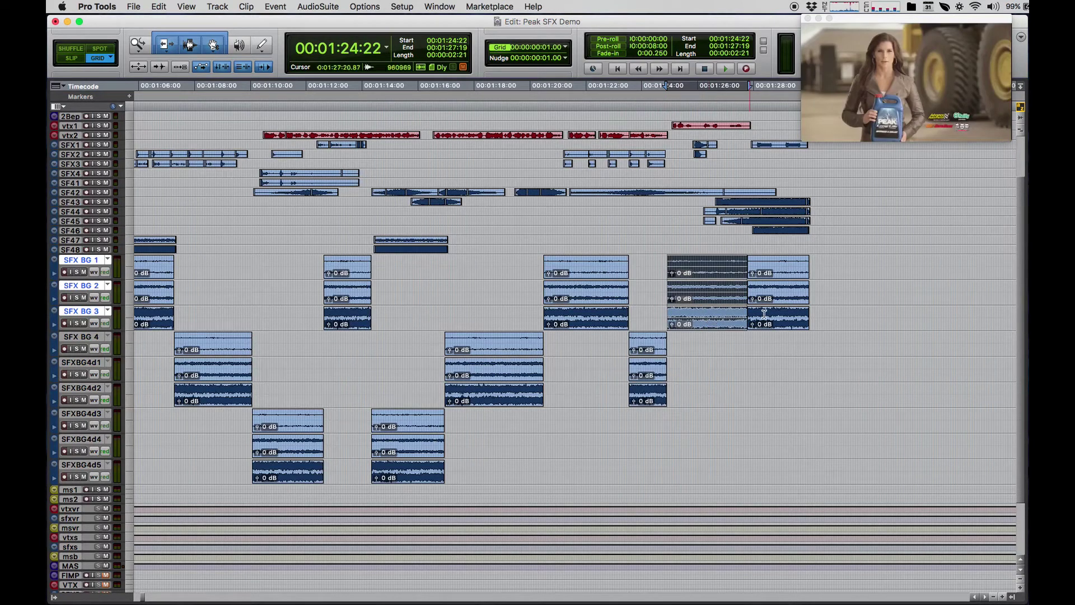
Move the 00:01:27:19 shot's three background clips from SFX BG 1 through SFX BG 3 to SFXBG4d3 through SFXBG4d5
{"action": "left_click", "coordinate": [779, 330]}
{"action": "left_click_drag", "start_coordinate": [779, 329], "coordinate": [779, 465]}
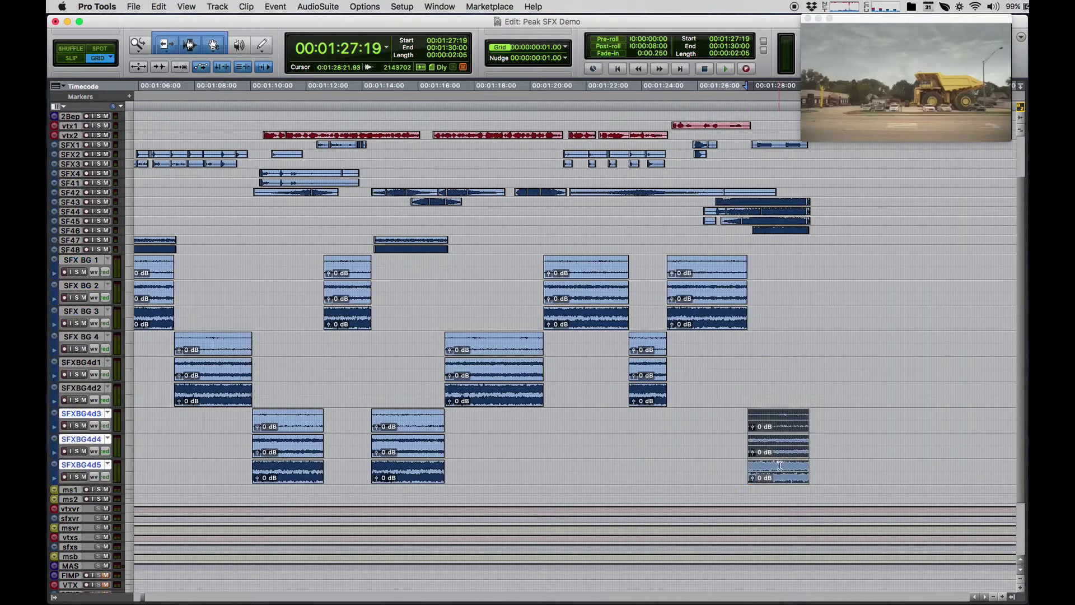
{"action": "left_click", "coordinate": [700, 329]}
Examine the 00:01:24:22 shot's background clips on SFX BG 1 through SFX BG 3 against the neighbouring shots
{"action": "left_click", "coordinate": [654, 265]}
{"action": "left_click_drag", "start_coordinate": [654, 265], "coordinate": [762, 282]}
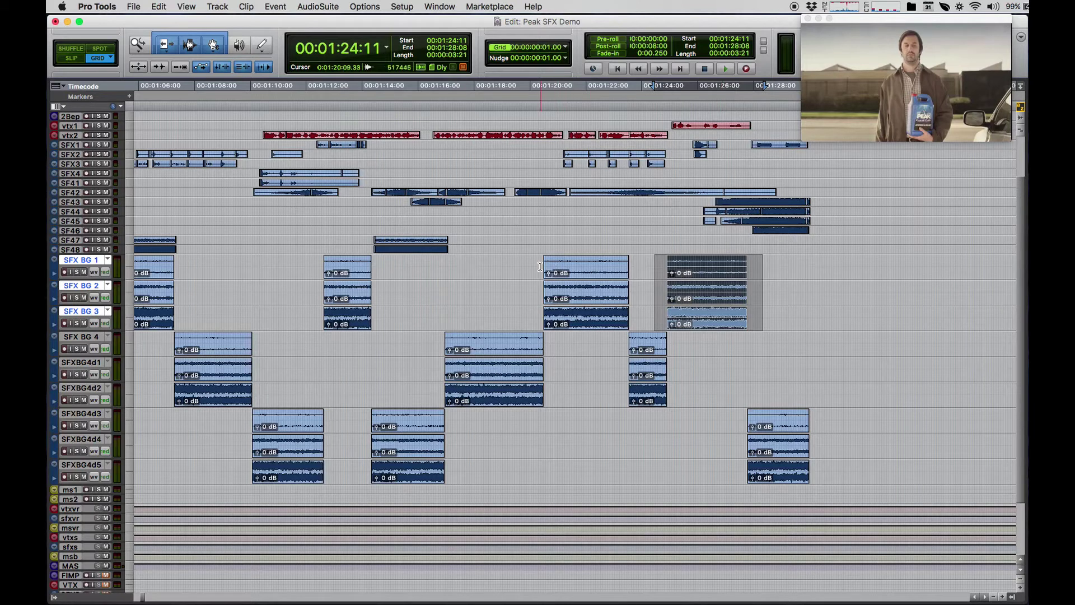
{"action": "left_click", "coordinate": [650, 258]}
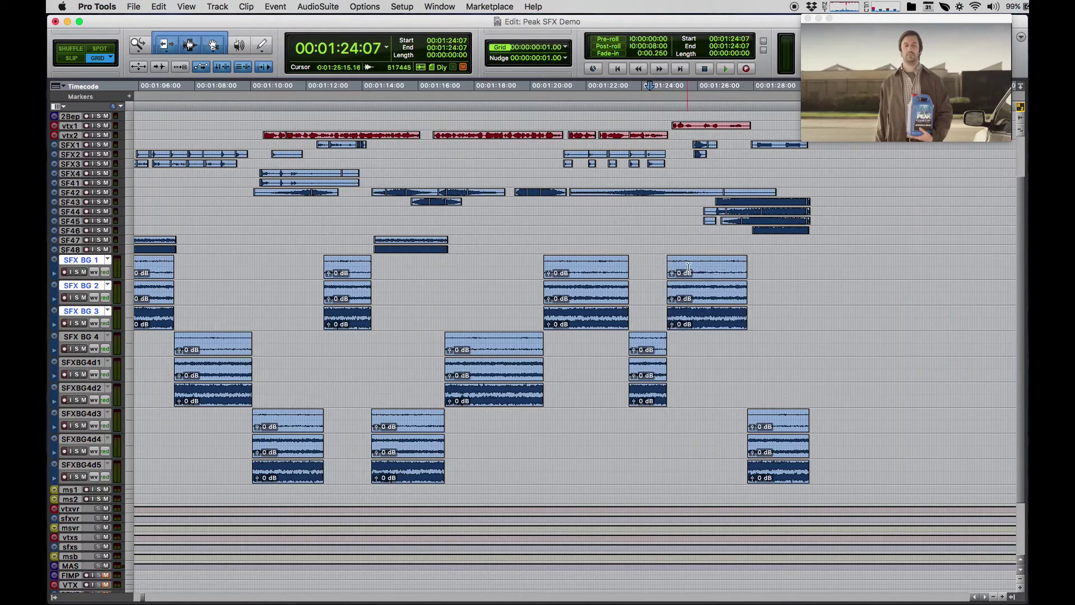
{"action": "left_click_drag", "start_coordinate": [687, 266], "coordinate": [724, 270]}
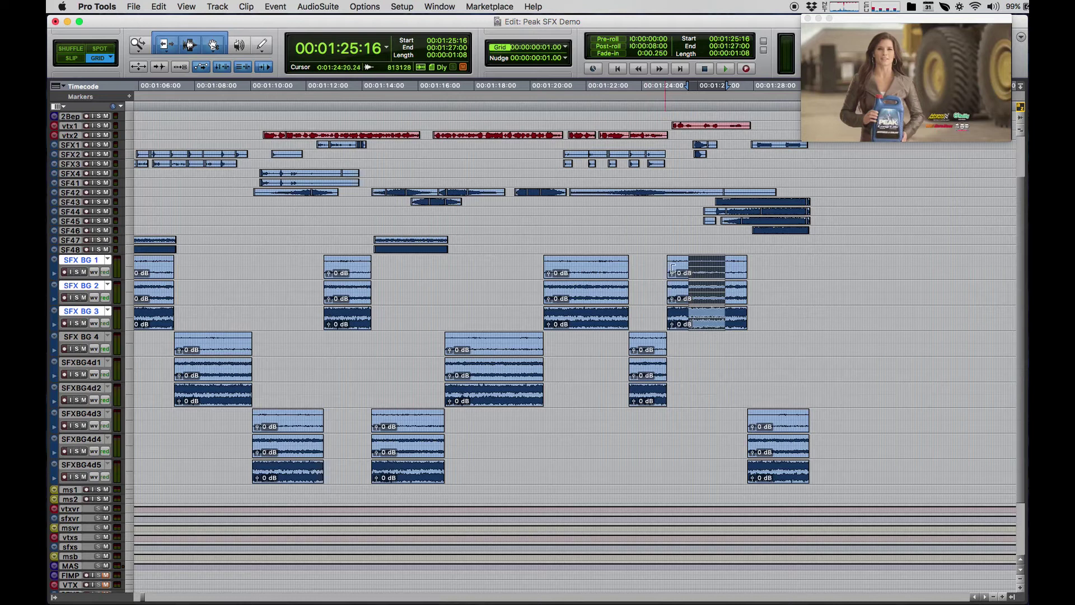
{"action": "left_click", "coordinate": [699, 259]}
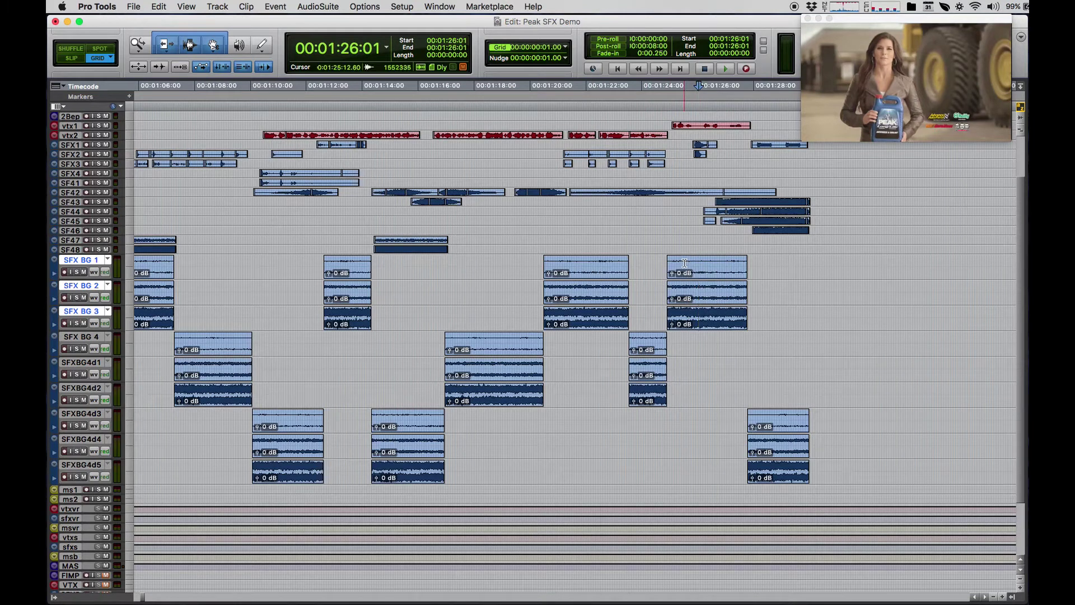
{"action": "left_click_drag", "start_coordinate": [684, 261], "coordinate": [729, 263]}
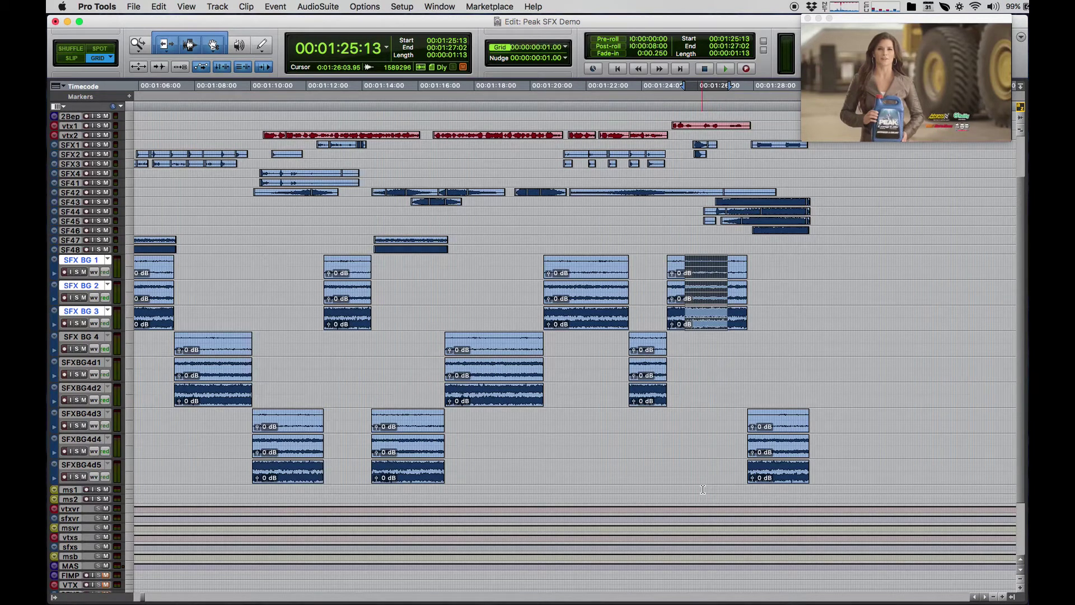
{"action": "left_click", "coordinate": [591, 265]}
{"action": "left_click", "coordinate": [698, 263]}
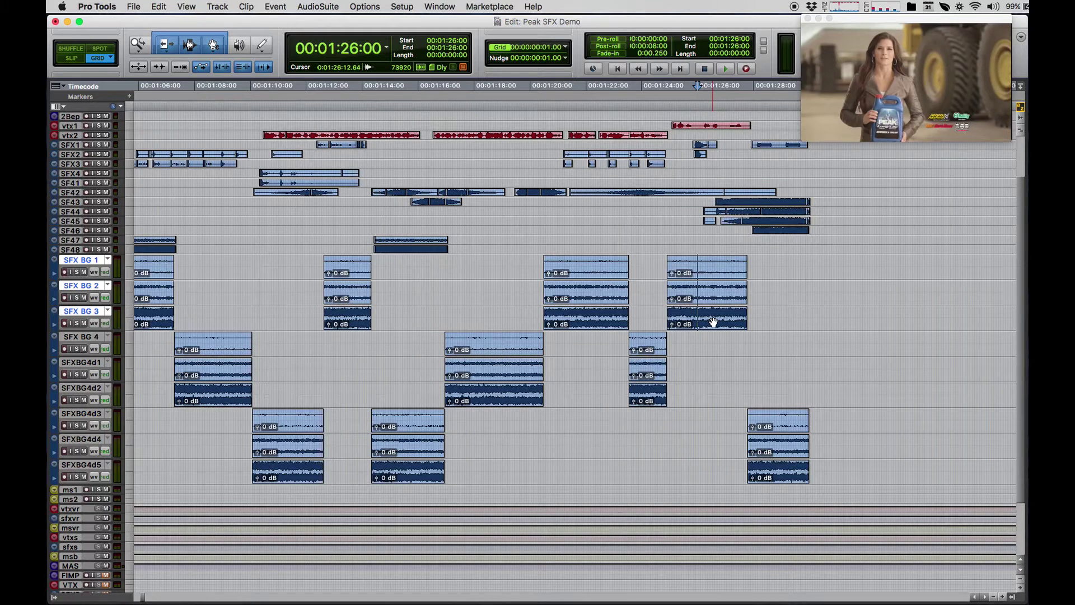
Try the 00:01:24:22 shot's background clips on SFXBG4d3 through SFXBG4d5, and undo the move
{"action": "left_click_drag", "start_coordinate": [713, 321], "coordinate": [713, 480]}
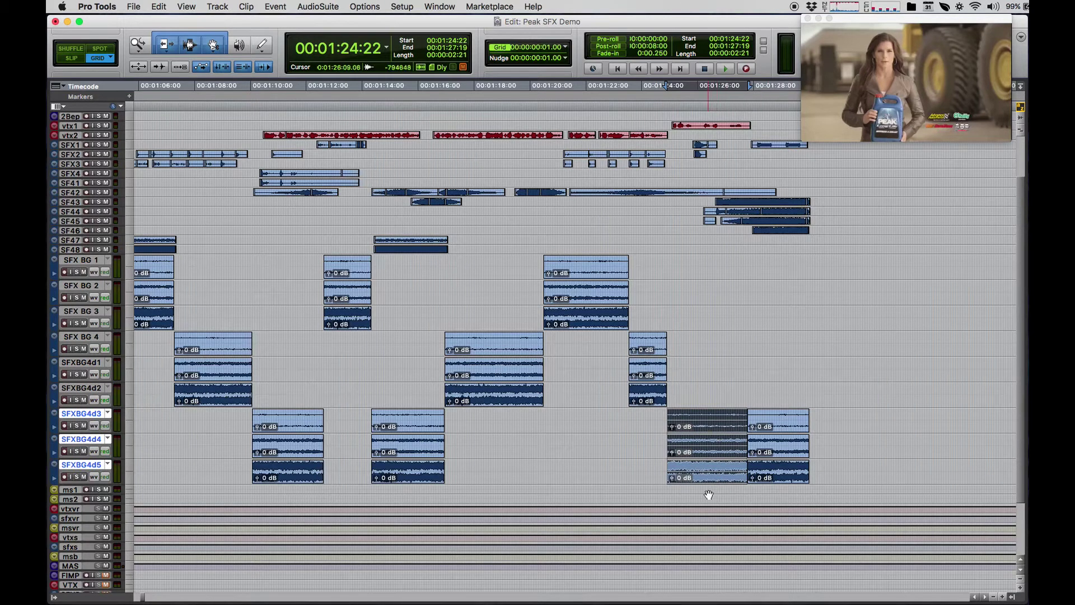
{"action": "key", "text": "super+z"}
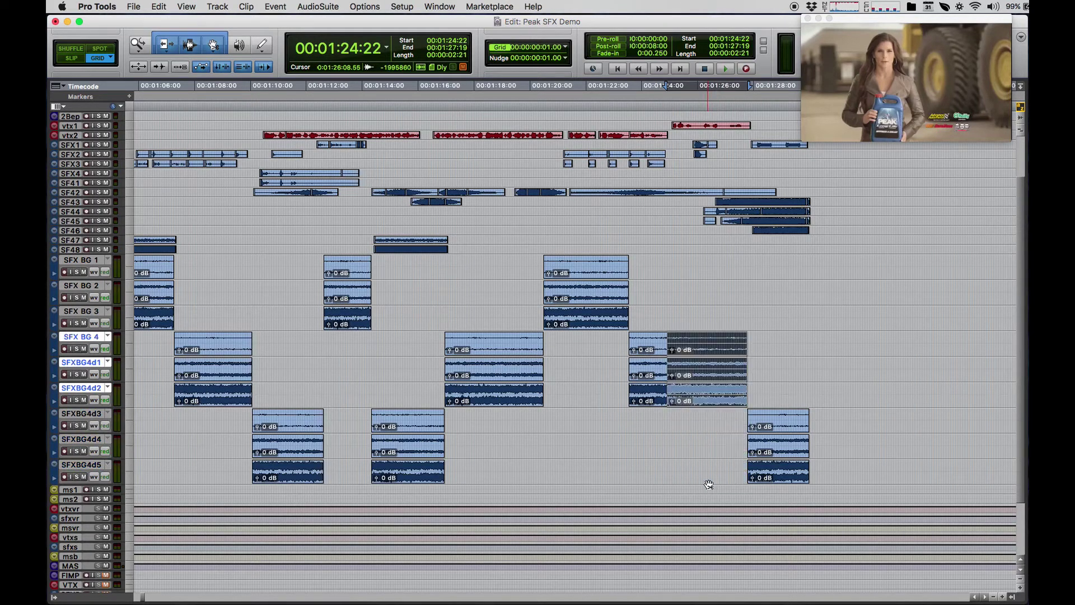
{"action": "key", "text": "super+z"}
Check the start of the 00:01:24:22 clips and the space around them on SFX BG 1 through SFX BG 3
{"action": "left_click_drag", "start_coordinate": [648, 268], "coordinate": [769, 286]}
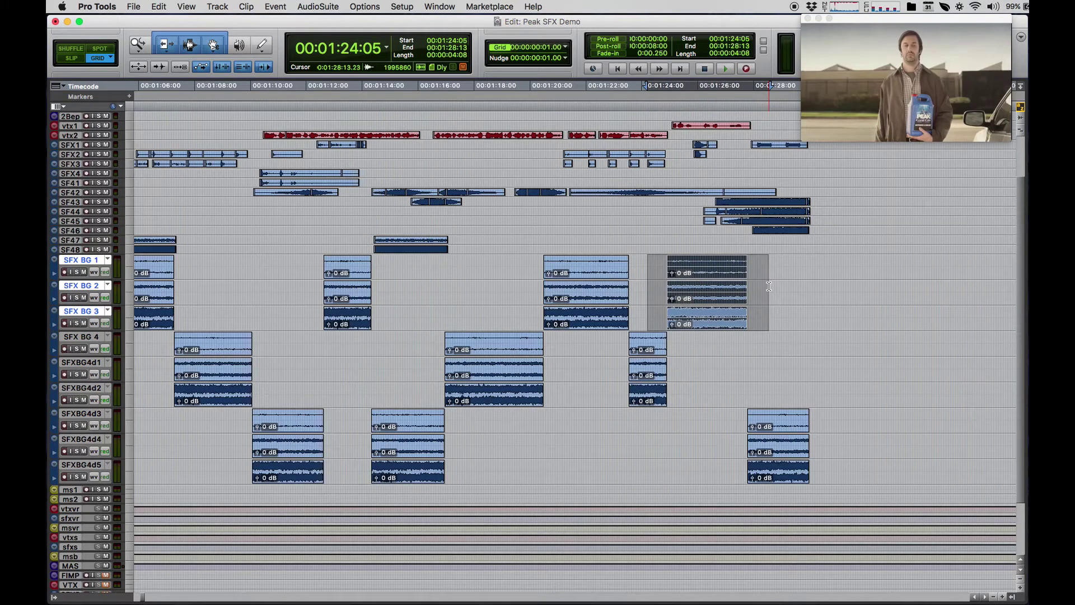
{"action": "left_click_drag", "start_coordinate": [661, 268], "coordinate": [675, 264]}
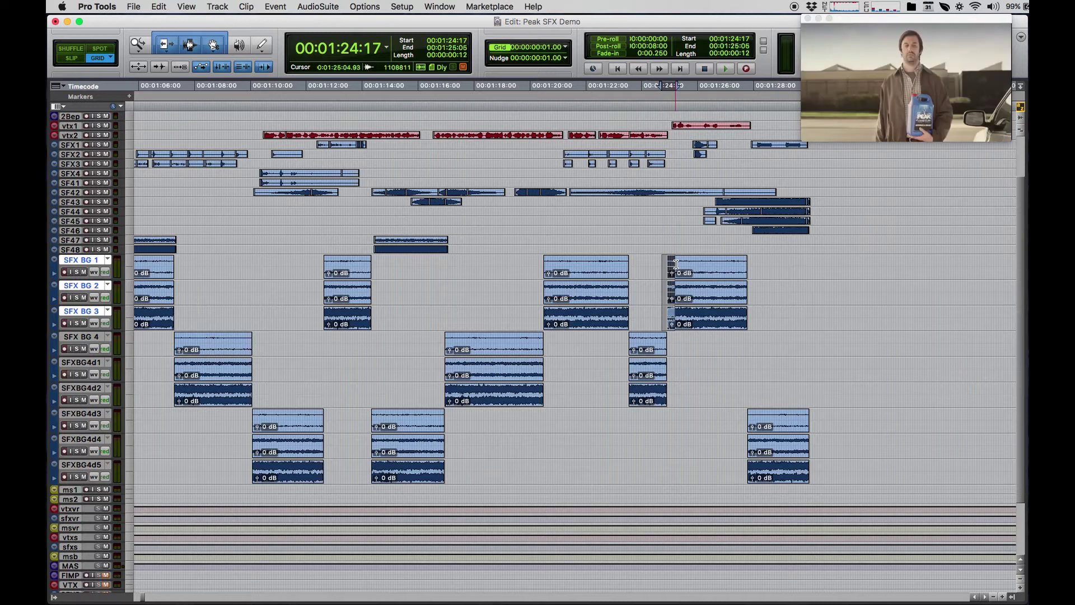
{"action": "left_click", "coordinate": [661, 258]}
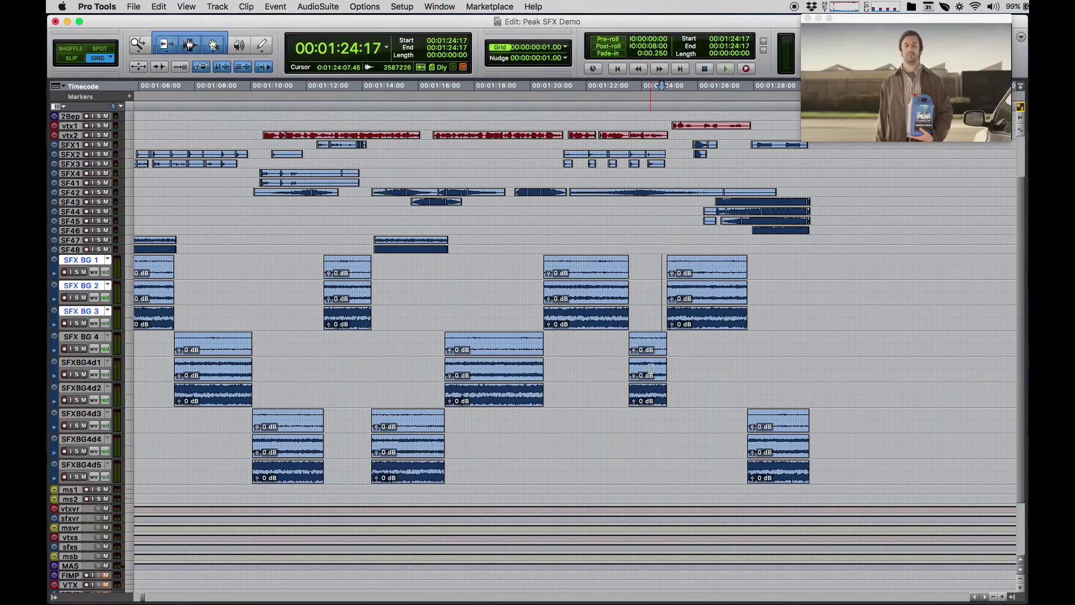
{"action": "left_click", "coordinate": [644, 262]}
{"action": "left_click_drag", "start_coordinate": [644, 262], "coordinate": [763, 284]}
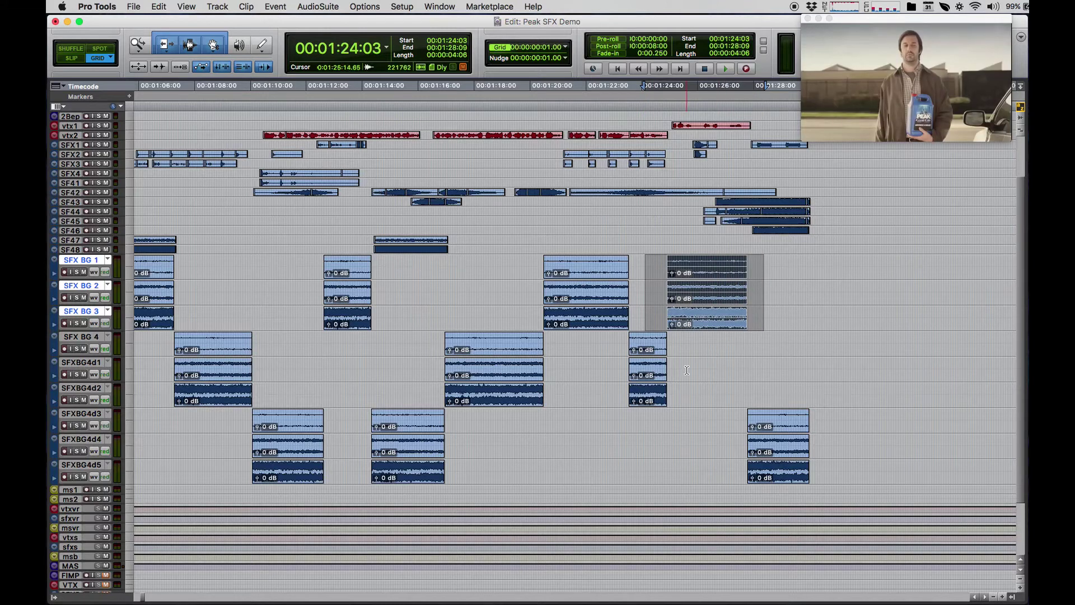
Try the 00:01:24:22 clips on SFX BG 4, SFXBG4d1 and SFXBG4d2, check the adjoining clip, and undo the move
{"action": "left_click", "coordinate": [703, 349]}
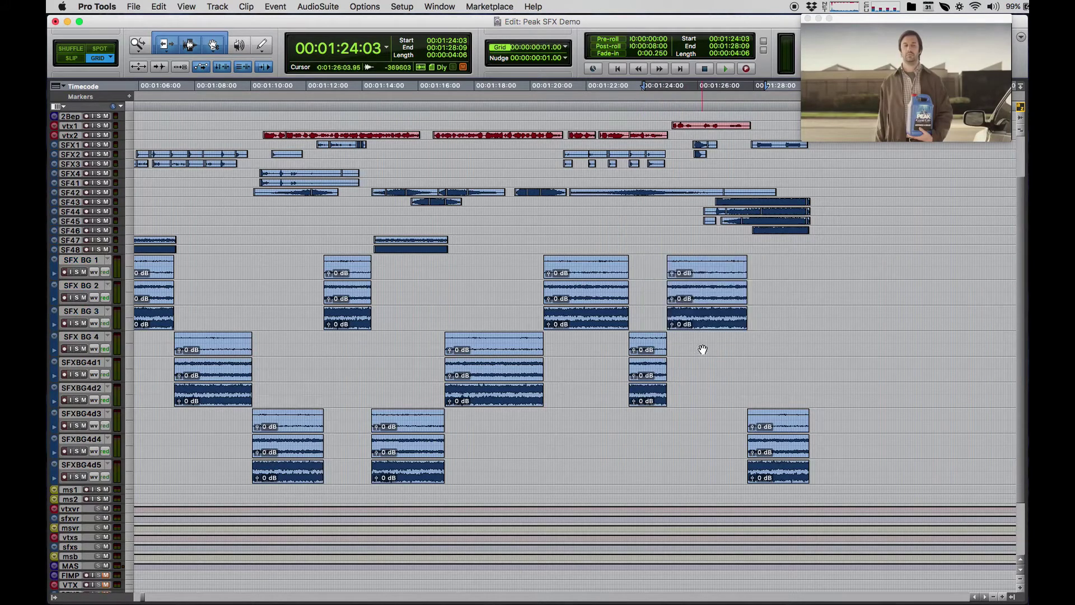
{"action": "left_click_drag", "start_coordinate": [702, 325], "coordinate": [711, 390]}
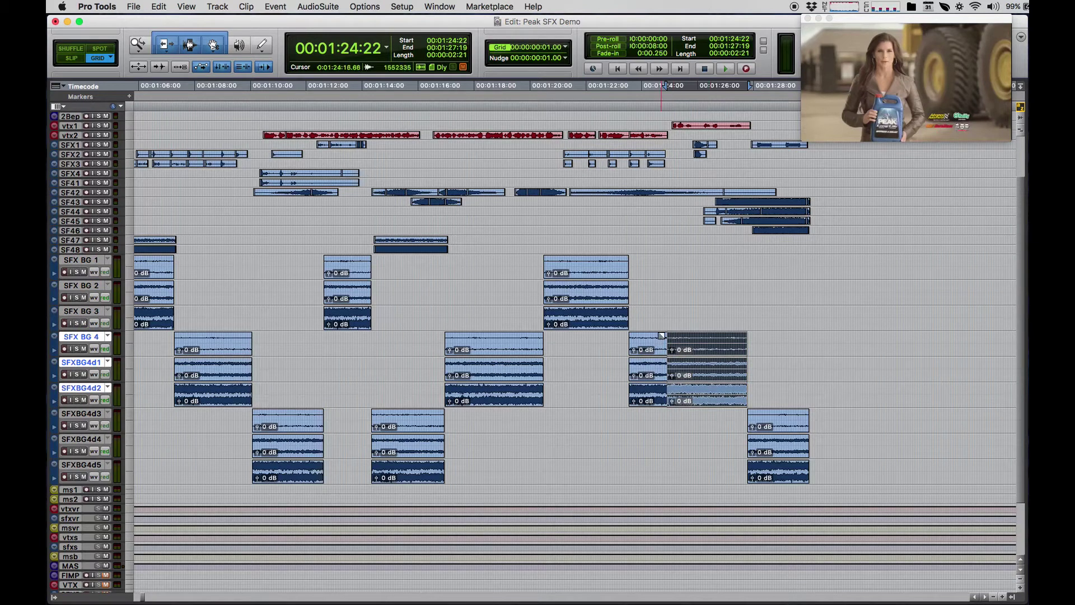
{"action": "left_click_drag", "start_coordinate": [661, 340], "coordinate": [628, 342]}
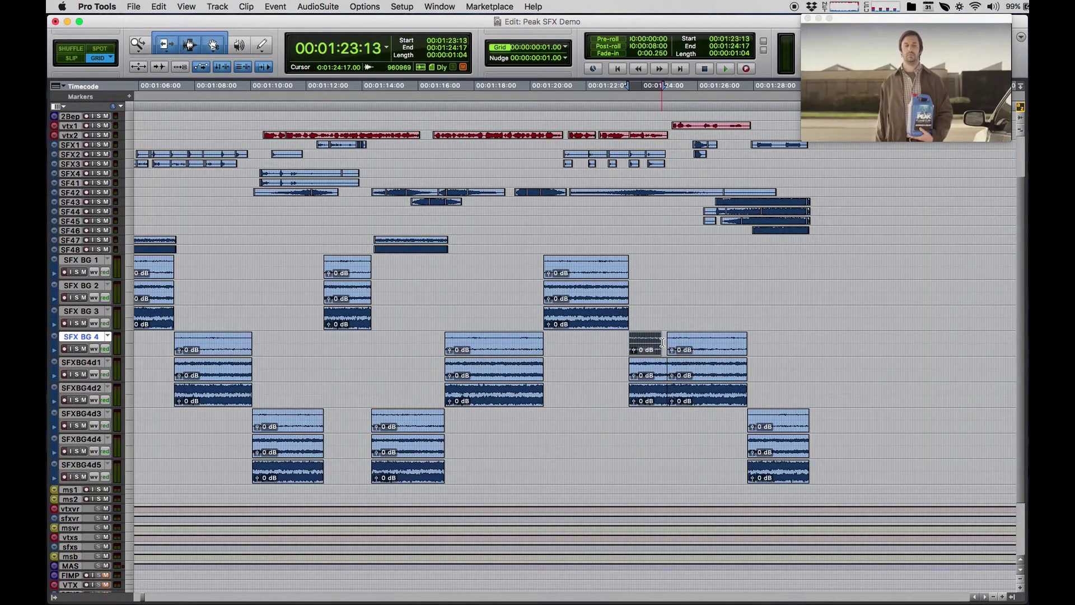
{"action": "left_click", "coordinate": [660, 341], "text": "shift"}
{"action": "key", "text": "super+z"}
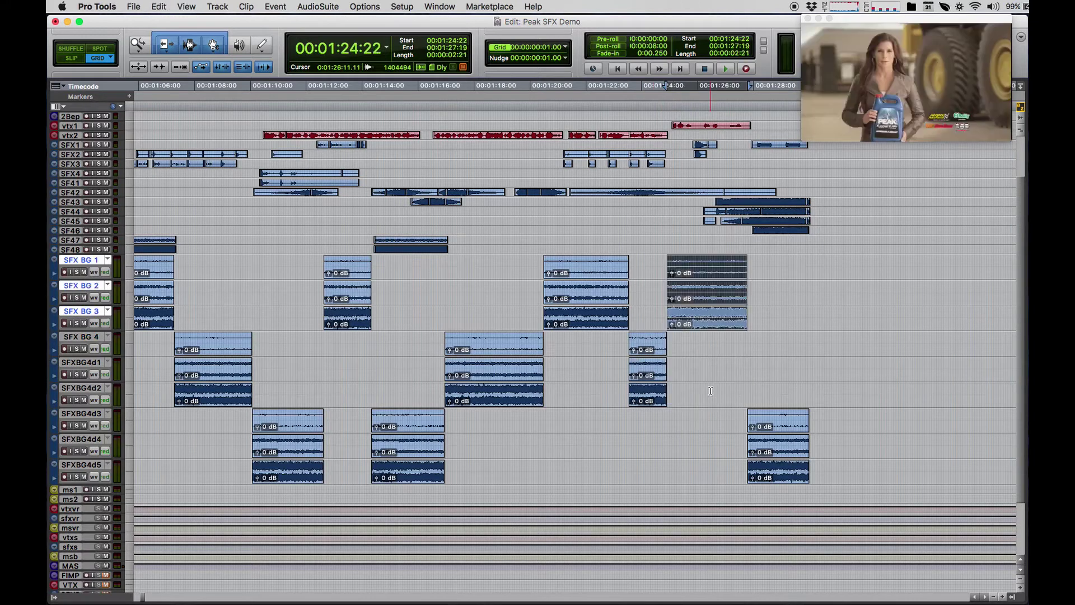
Solo all nine background tracks, SFX BG 1 through SFXBG4d5
{"action": "left_click", "coordinate": [686, 261]}
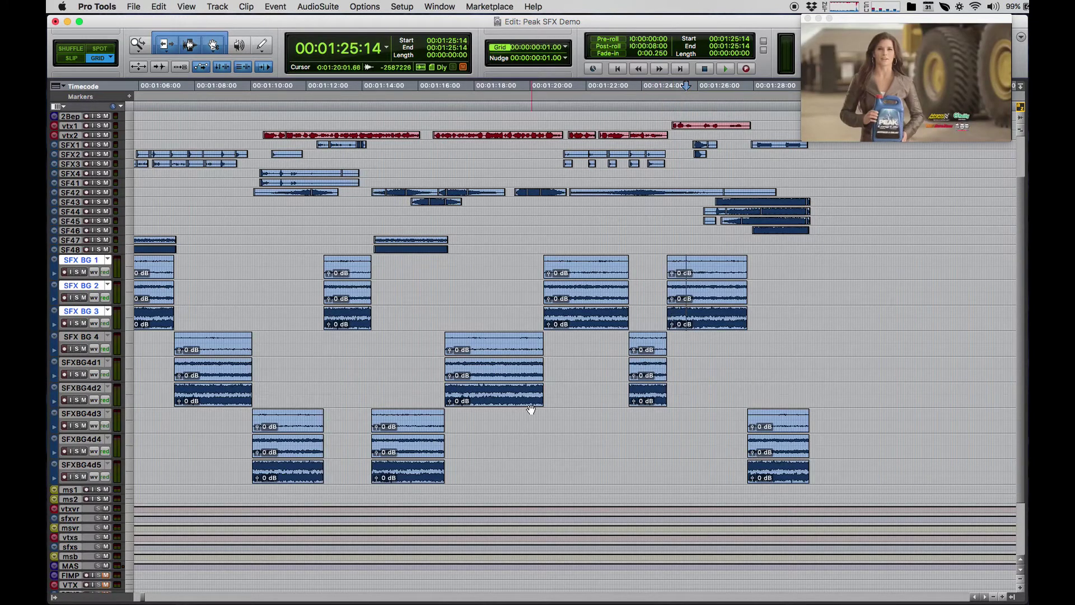
{"action": "key", "text": "super+bracketleft"}
{"action": "scroll", "coordinate": [557, 434], "scroll_direction": "left", "scroll_amount": 3}
{"action": "scroll", "coordinate": [562, 432], "scroll_direction": "down", "scroll_amount": 2}
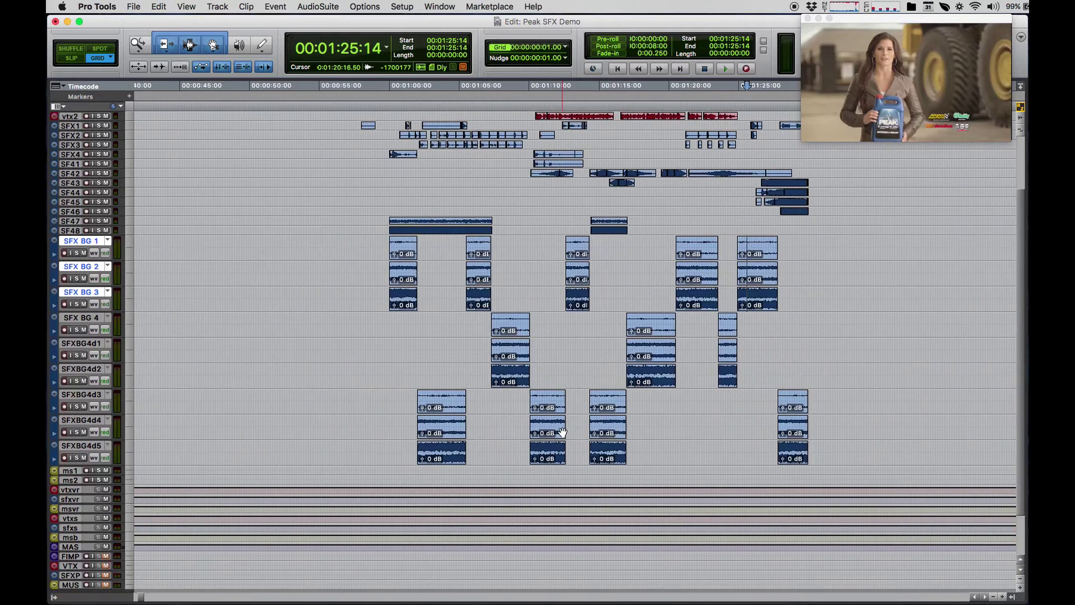
{"action": "left_click_drag", "start_coordinate": [323, 237], "coordinate": [348, 448]}
{"action": "key", "text": "shift+s"}
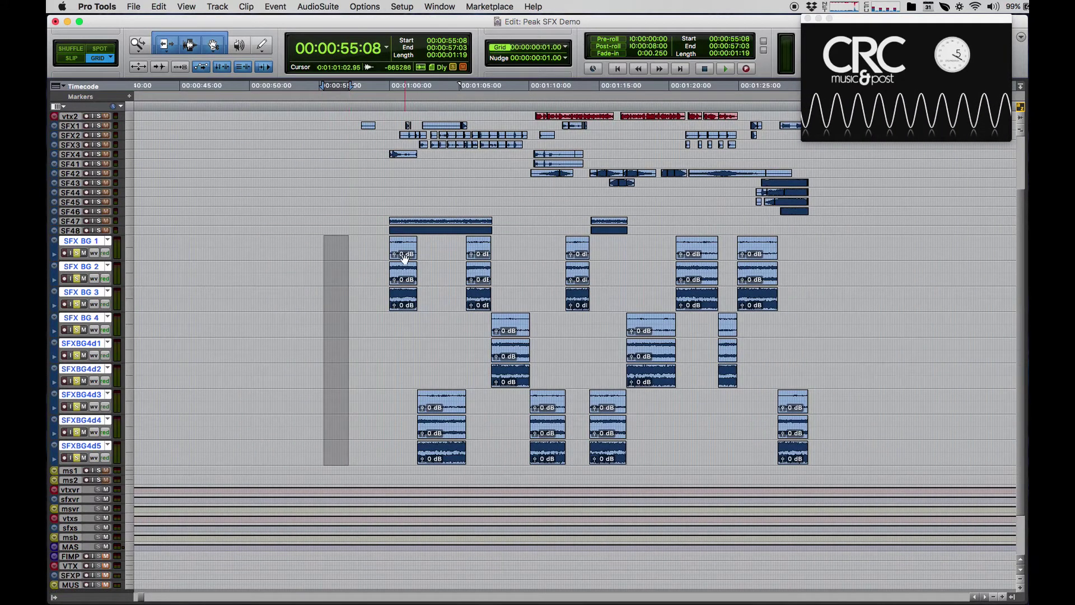
Play the soloed backgrounds from 00:01:00:00 and stop at 00:01:11:16
{"action": "left_click", "coordinate": [387, 244]}
{"action": "left_click", "coordinate": [386, 244]}
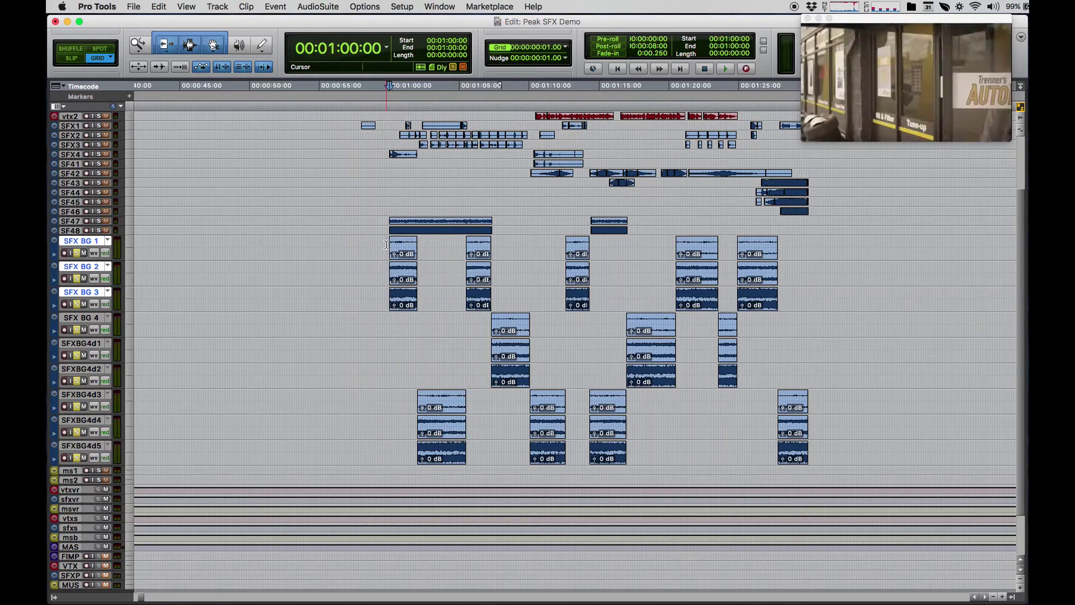
{"action": "key", "text": "XF86AudioRaiseVolume"}
{"action": "key", "text": "space"}
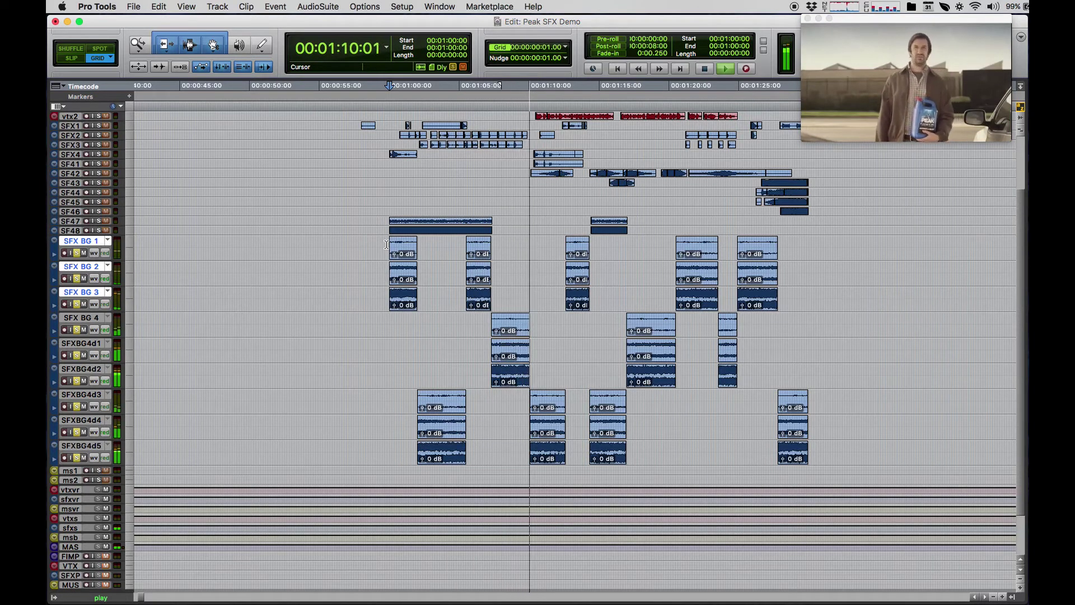
{"action": "key", "text": "space"}
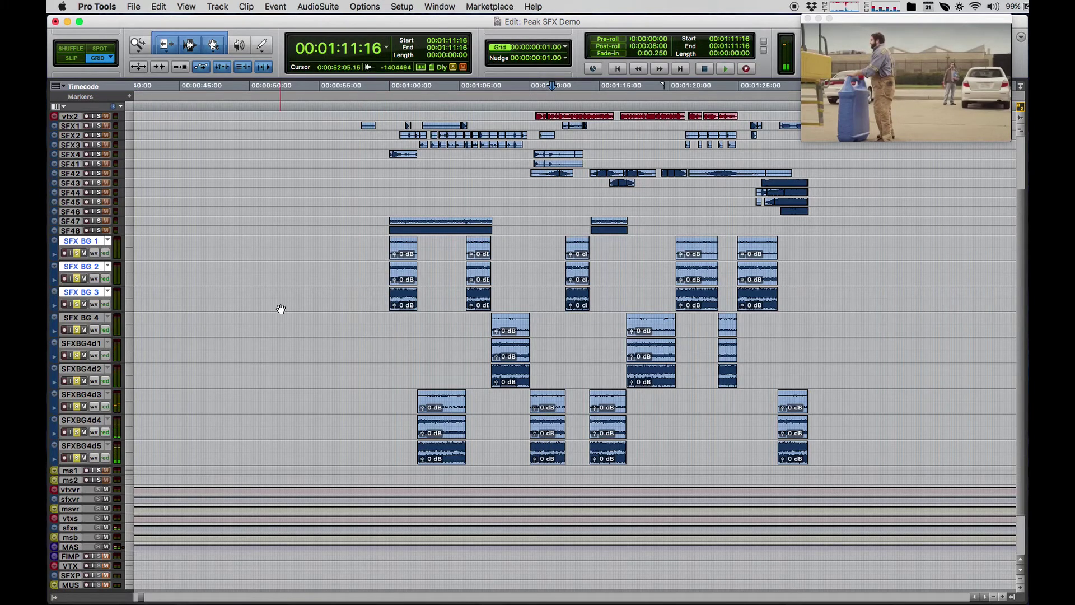
Show the I/O controls beside the tracks and briefly view the SFX BG 2 output fader
{"action": "key", "text": "ctrl+alt+super+i"}
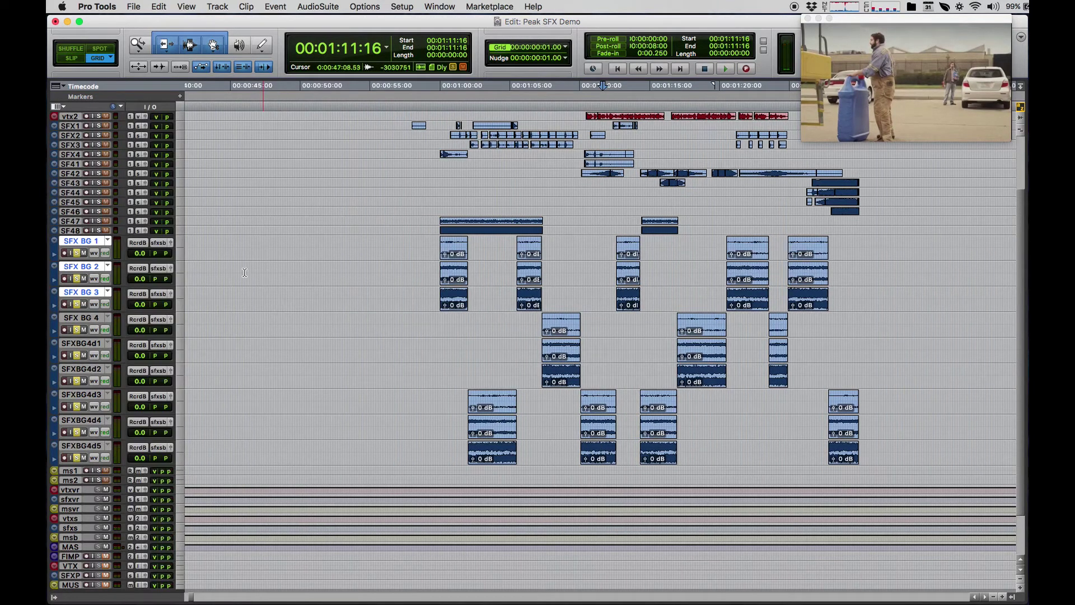
{"action": "left_click", "coordinate": [171, 243]}
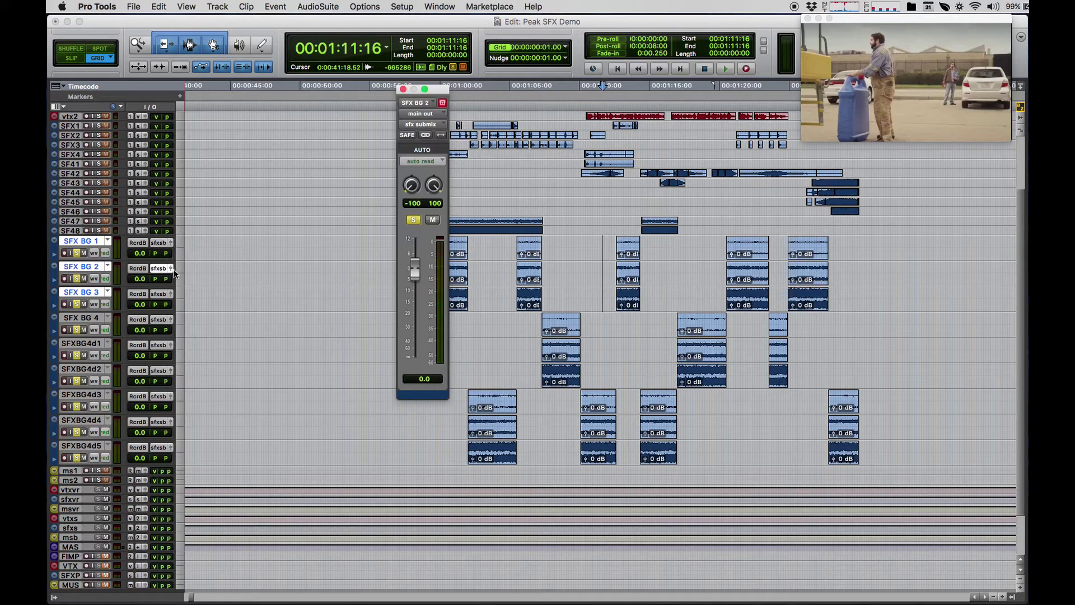
{"action": "left_click", "coordinate": [402, 89]}
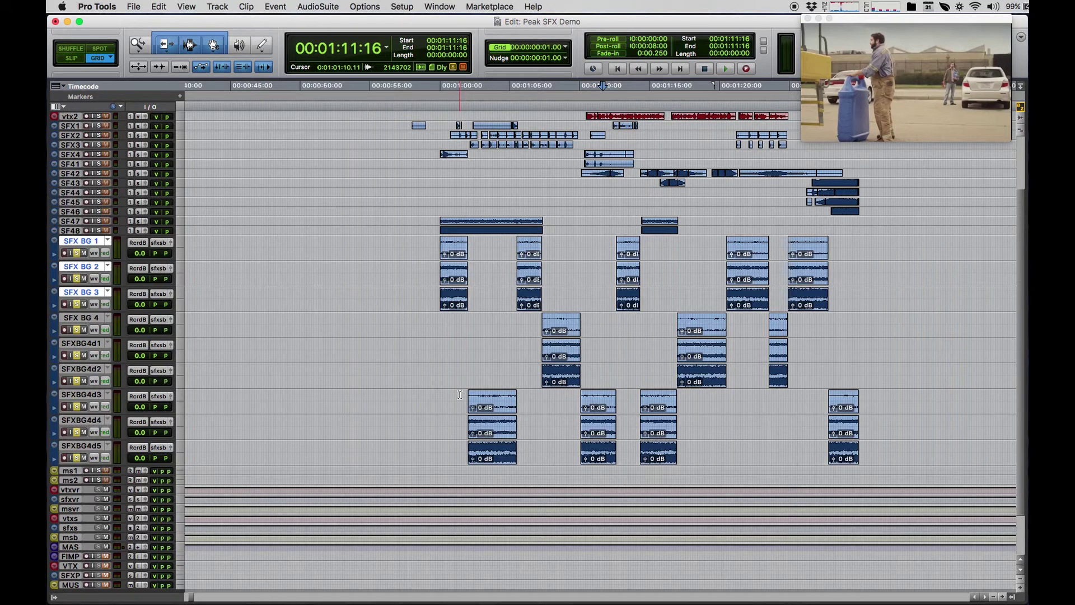
Select the first shot's clips on SFX BG 1 through SFX BG 3 and examine their cut to SFXBG4d3 through SFXBG4d5 up close
{"action": "left_click_drag", "start_coordinate": [434, 242], "coordinate": [476, 262]}
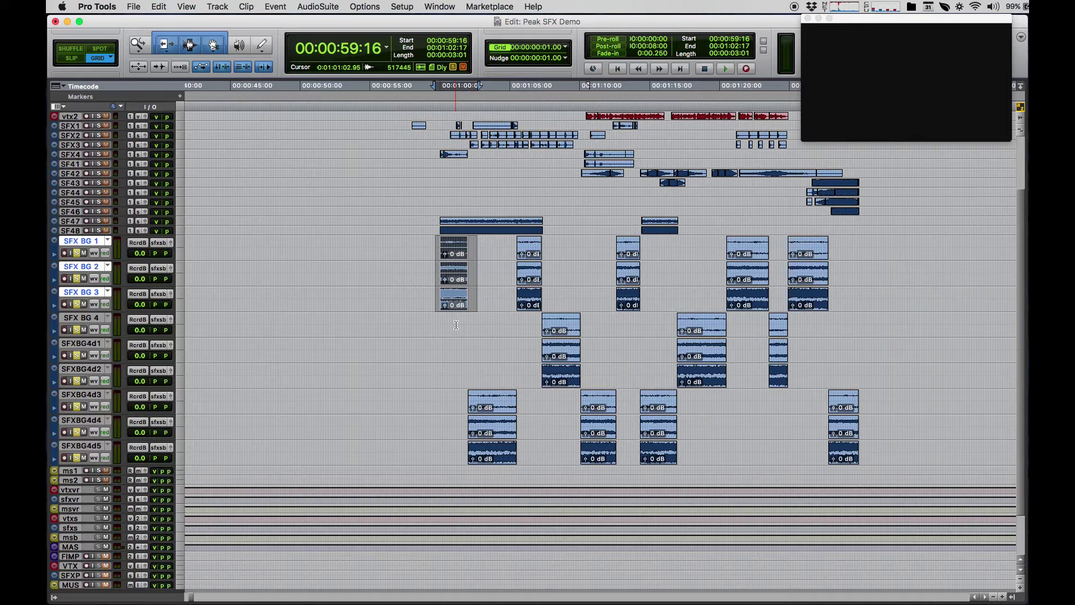
{"action": "left_click", "coordinate": [462, 397]}
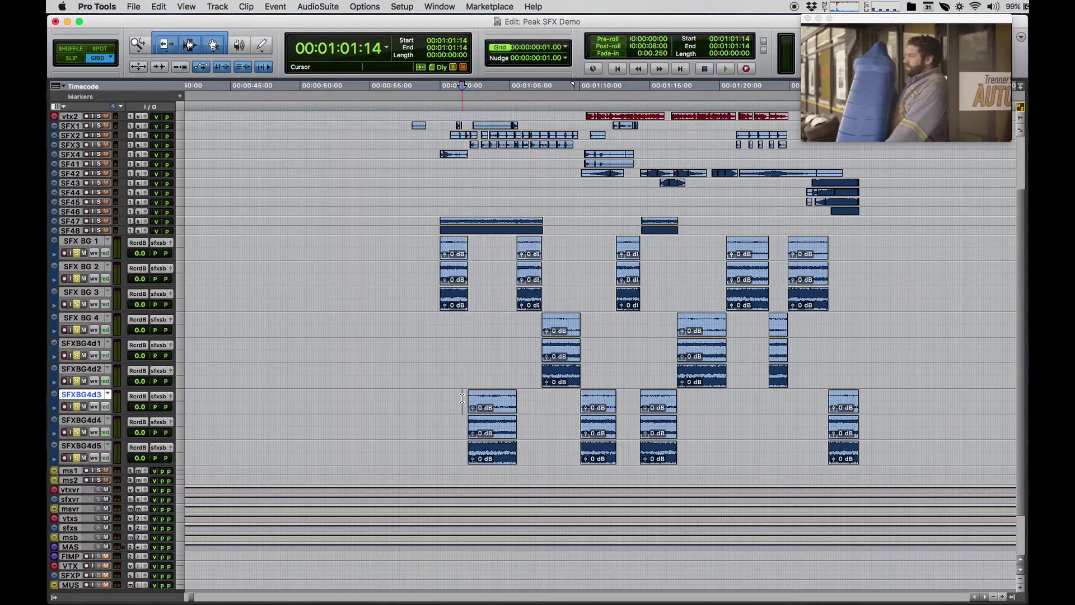
{"action": "key", "text": "super+bracketright"}
{"action": "key", "text": "super+bracketright"}
{"action": "key", "text": "super+bracketright"}
{"action": "key", "text": "super+bracketright"}
{"action": "key", "text": "super+bracketright"}
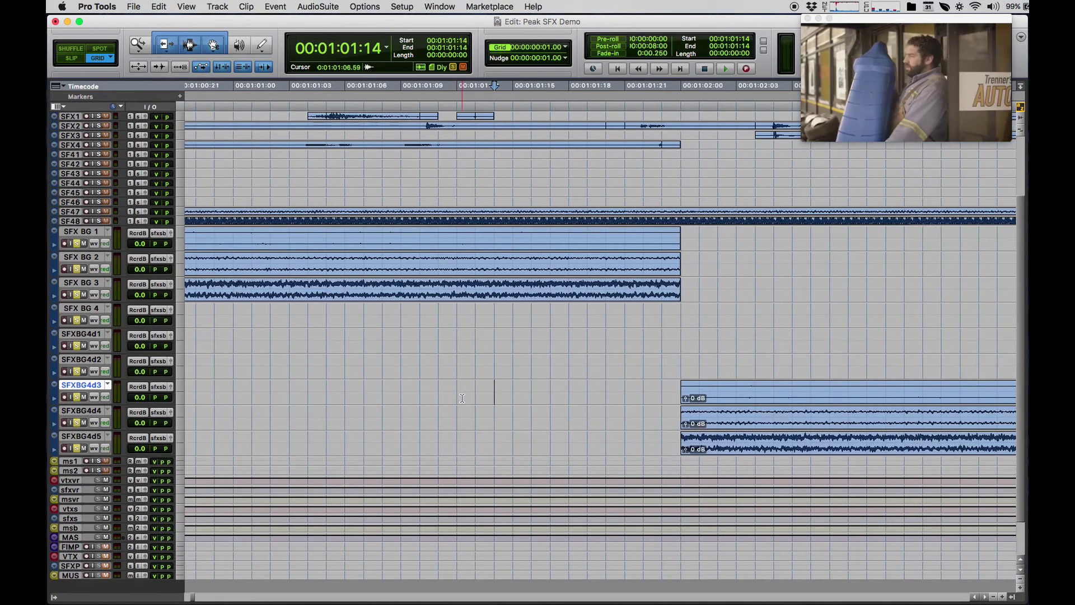
{"action": "scroll", "coordinate": [462, 398], "scroll_direction": "right", "scroll_amount": 5}
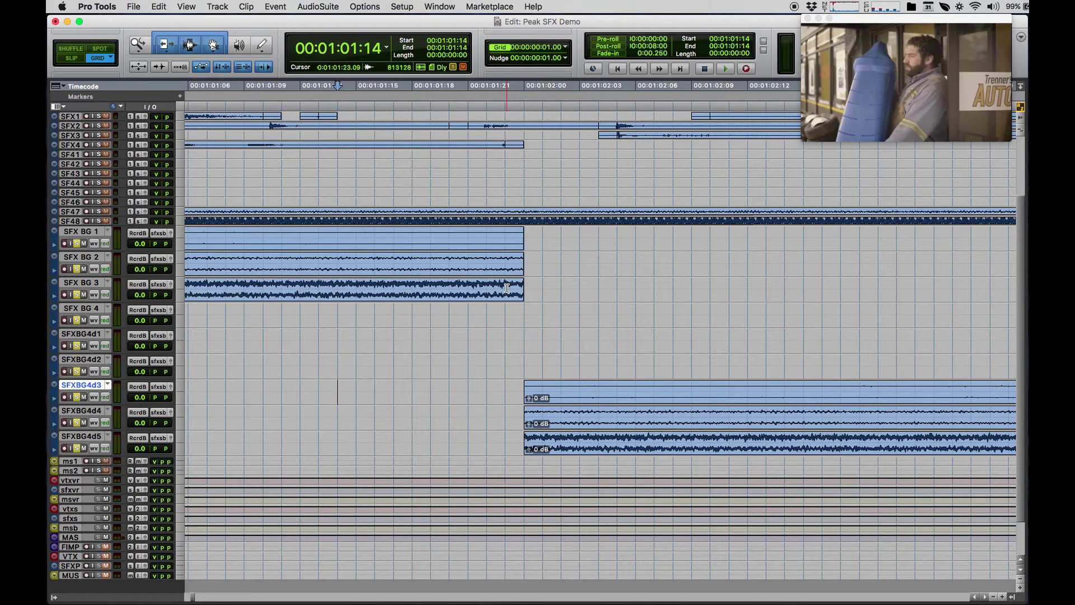
Compare the first shot's last frame at 00:01:01:23 with the next shot's first frame at 00:01:02:00 on SFXBG4d3
{"action": "left_click_drag", "start_coordinate": [507, 288], "coordinate": [507, 231]}
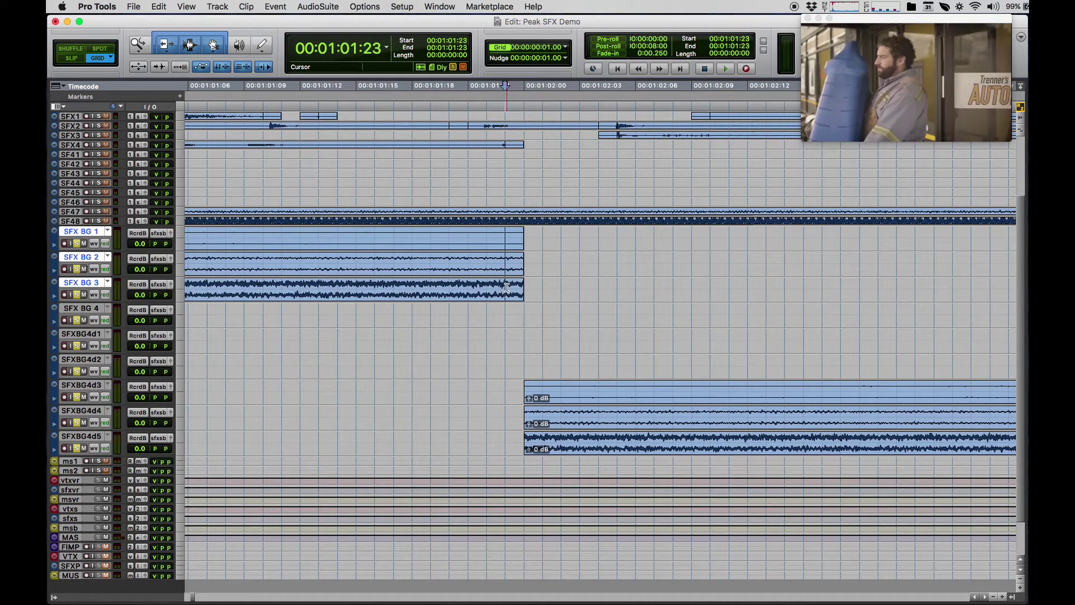
{"action": "left_click", "coordinate": [541, 390]}
{"action": "left_click", "coordinate": [533, 389]}
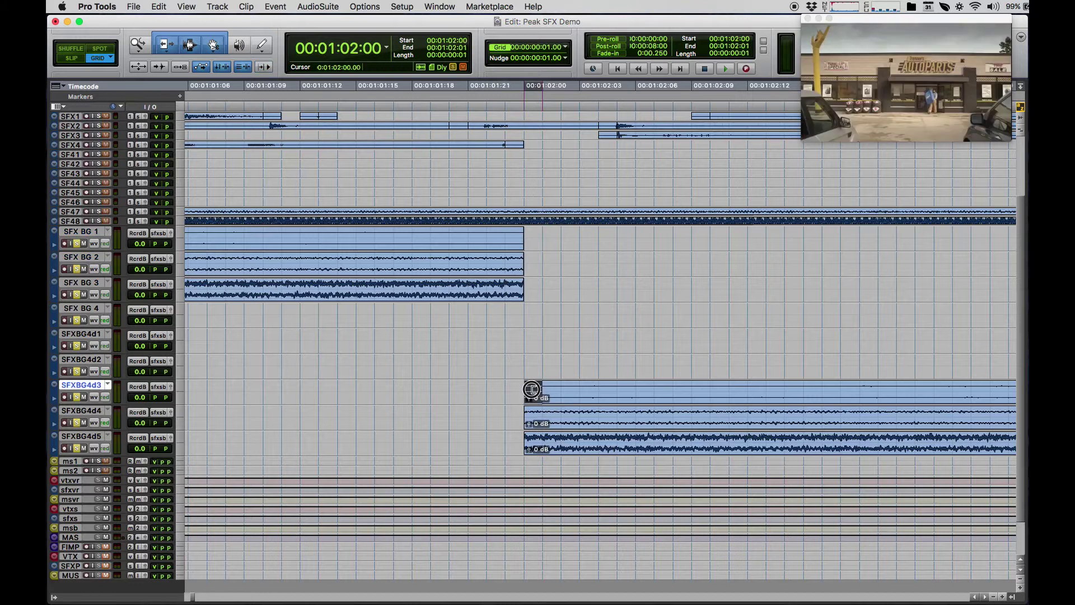
{"action": "left_click", "coordinate": [502, 384]}
{"action": "key", "text": "r"}
{"action": "key", "text": "r"}
{"action": "key", "text": "r"}
{"action": "key", "text": "r"}
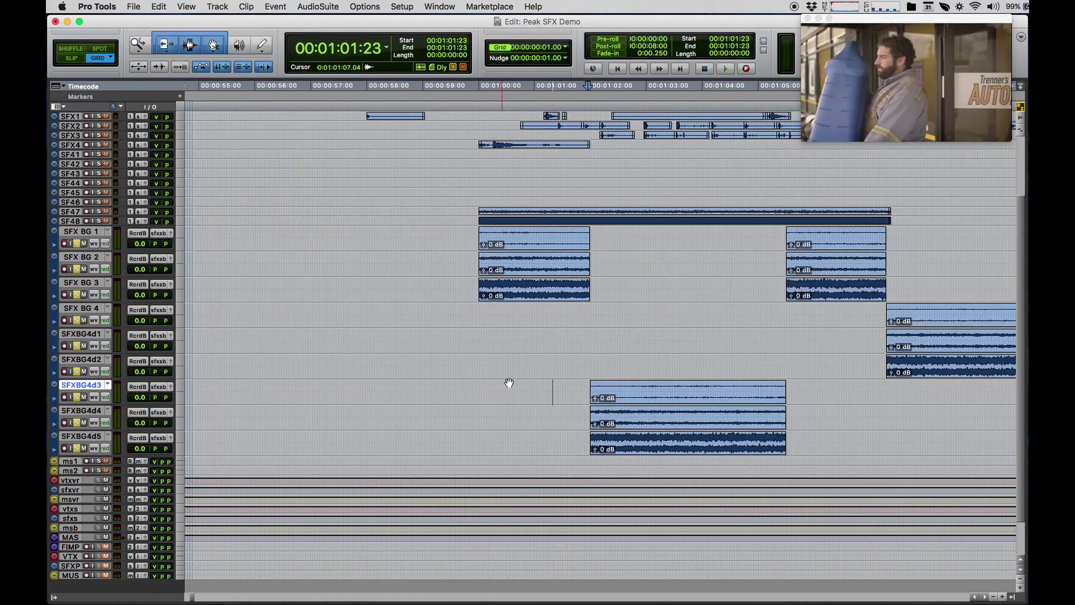
Mark the empty space above the 00:01:02:00 clips on SFX BG 1 through SFX BG 3 and on SFX BG 4 through SFXBG4d2
{"action": "left_click_drag", "start_coordinate": [608, 287], "coordinate": [647, 229]}
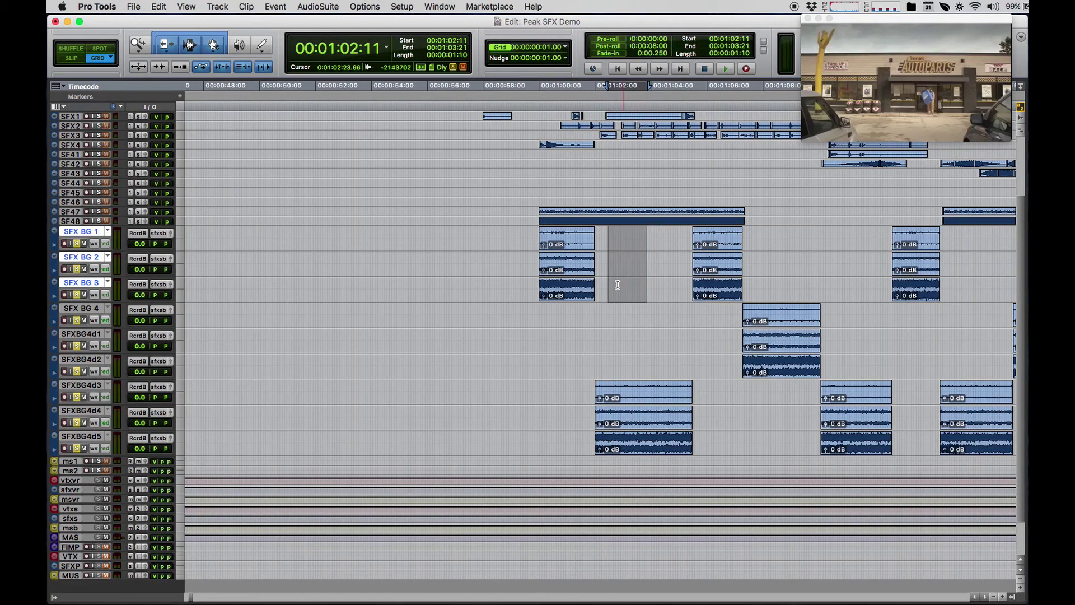
{"action": "left_click_drag", "start_coordinate": [602, 305], "coordinate": [620, 365]}
{"action": "left_click", "coordinate": [615, 335]}
{"action": "left_click", "coordinate": [616, 371]}
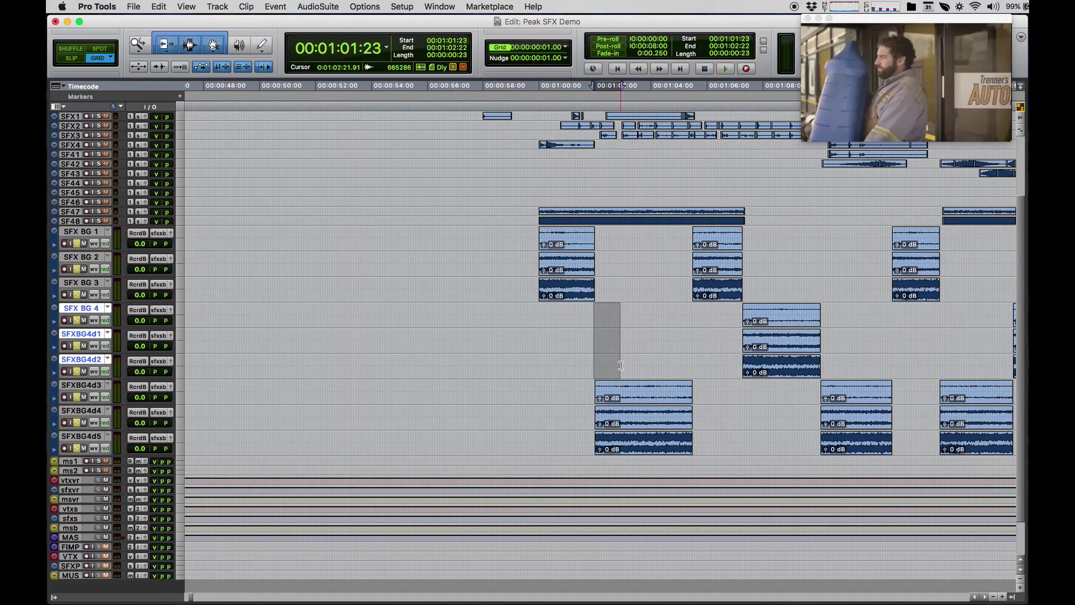
Group the tracks SFX BG 4 through SFXBG4d2, and group SFXBG4d3 through SFXBG4d5 as the Mix/Edit group "Group 3"
{"action": "key", "text": "super+g"}
{"action": "key", "text": "Escape"}
{"action": "left_click", "coordinate": [559, 409]}
{"action": "left_click_drag", "start_coordinate": [559, 410], "coordinate": [570, 441]}
{"action": "key", "text": "super+g"}
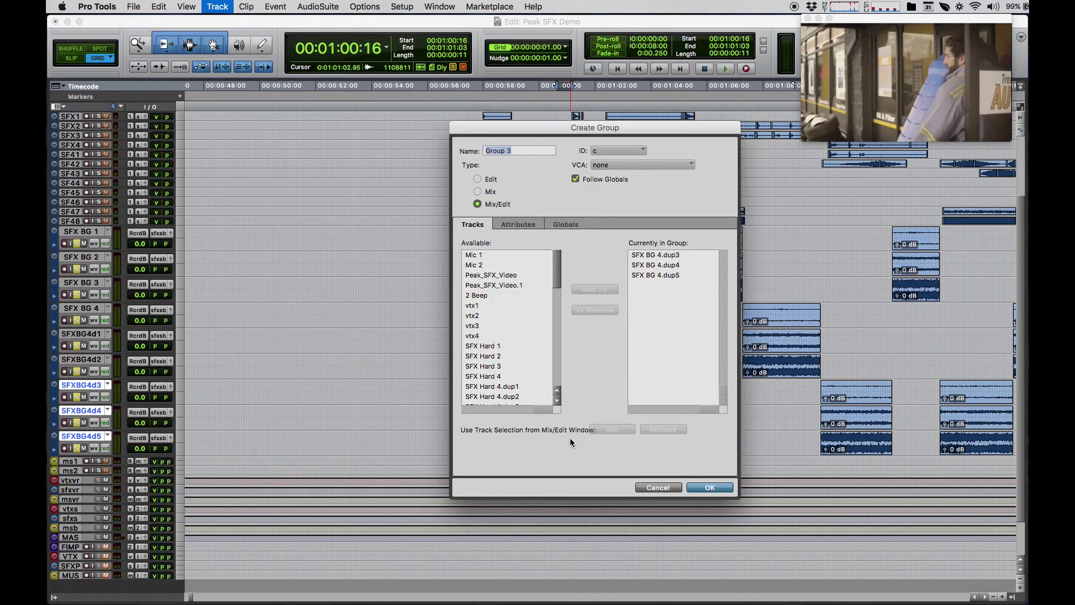
{"action": "key", "text": "Return"}
Test the track groups by selecting the end of the first shot on SFX BG 1 and placing the cursor on SFX BG 4
{"action": "left_click_drag", "start_coordinate": [597, 229], "coordinate": [589, 302]}
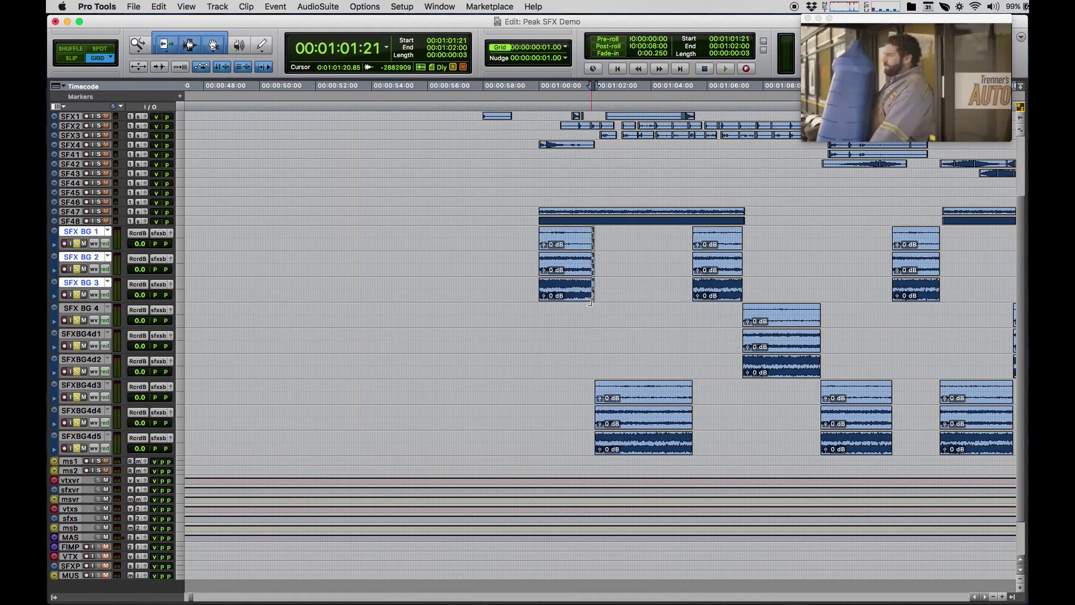
{"action": "key", "text": "super+z"}
{"action": "left_click", "coordinate": [609, 321]}
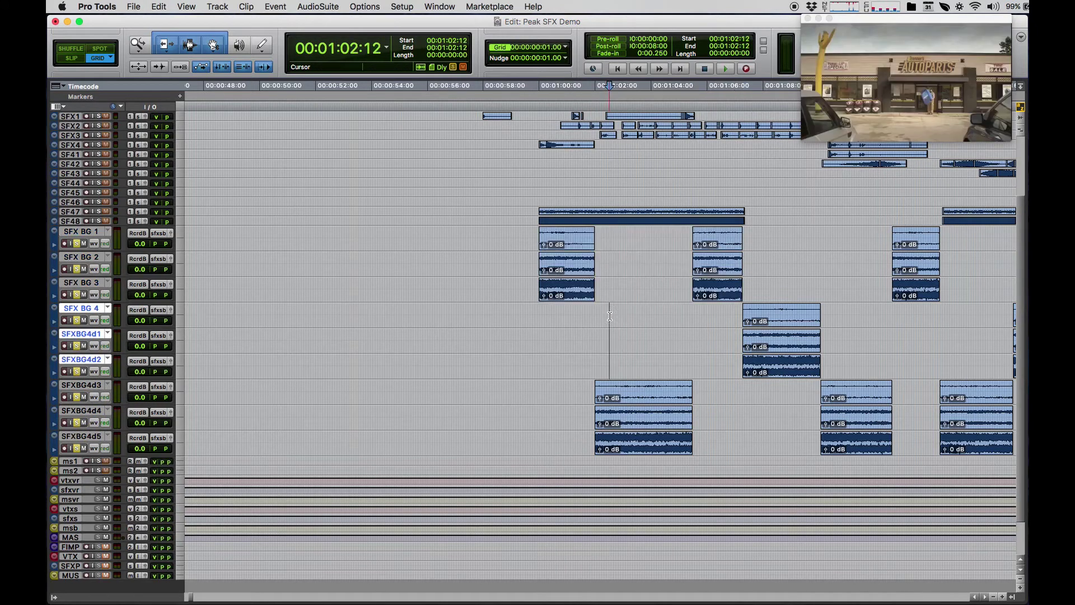
Create a one-frame Equal Gain fade-in at 00:01:02:00 on the clips of SFXBG4d3 through SFXBG4d5
{"action": "left_click", "coordinate": [578, 389]}
{"action": "key", "text": "Tab"}
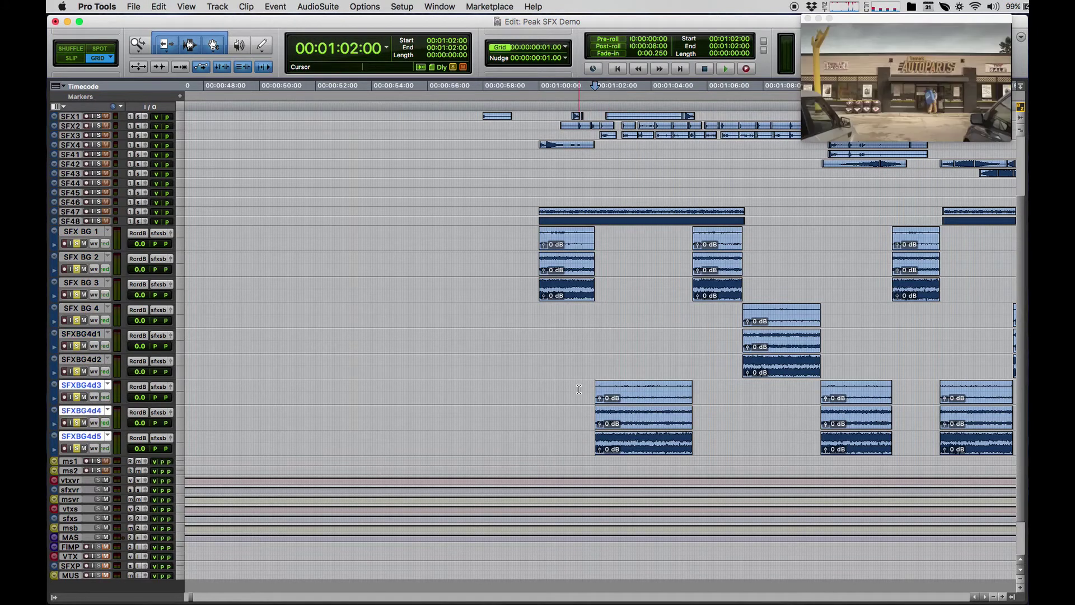
{"action": "key", "text": "super+bracketright"}
{"action": "key", "text": "super+bracketright"}
{"action": "key", "text": "super+bracketright"}
{"action": "key", "text": "super+bracketright"}
{"action": "key", "text": "super+bracketright"}
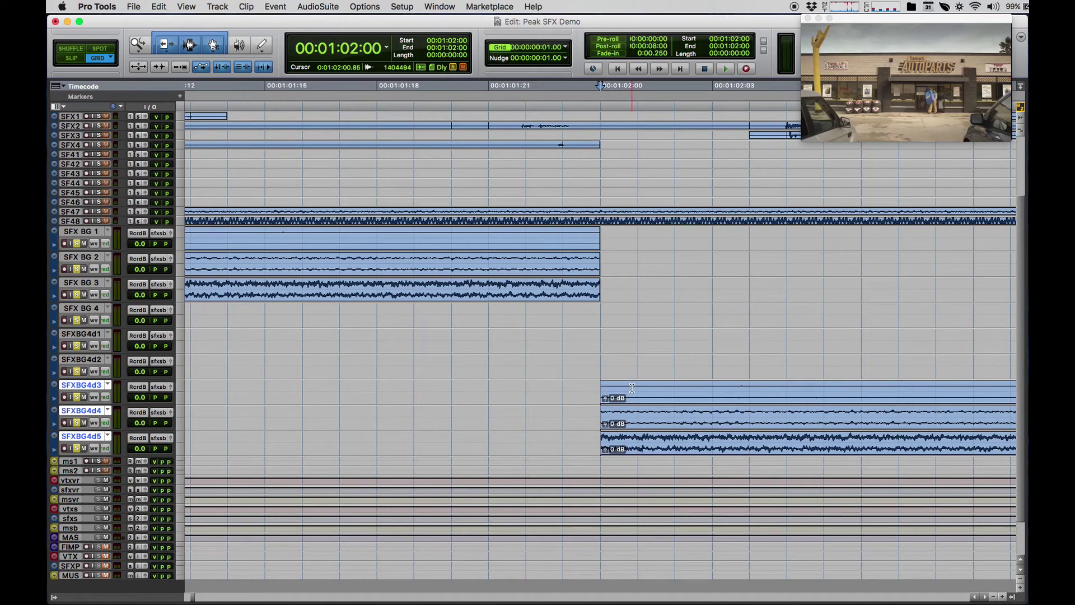
{"action": "left_click_drag", "start_coordinate": [631, 387], "coordinate": [611, 392]}
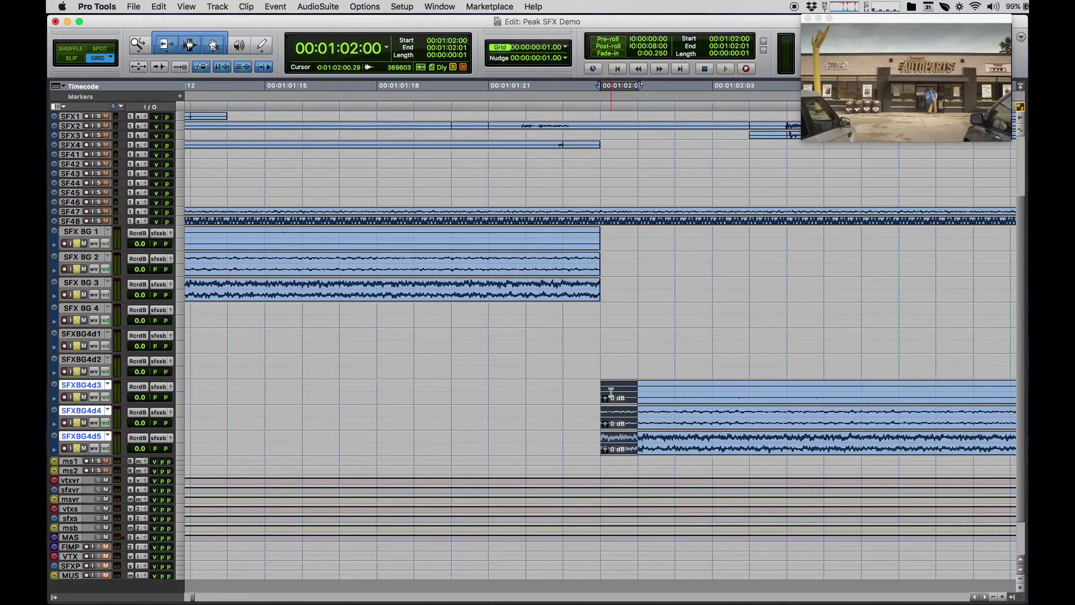
{"action": "key", "text": "super+f"}
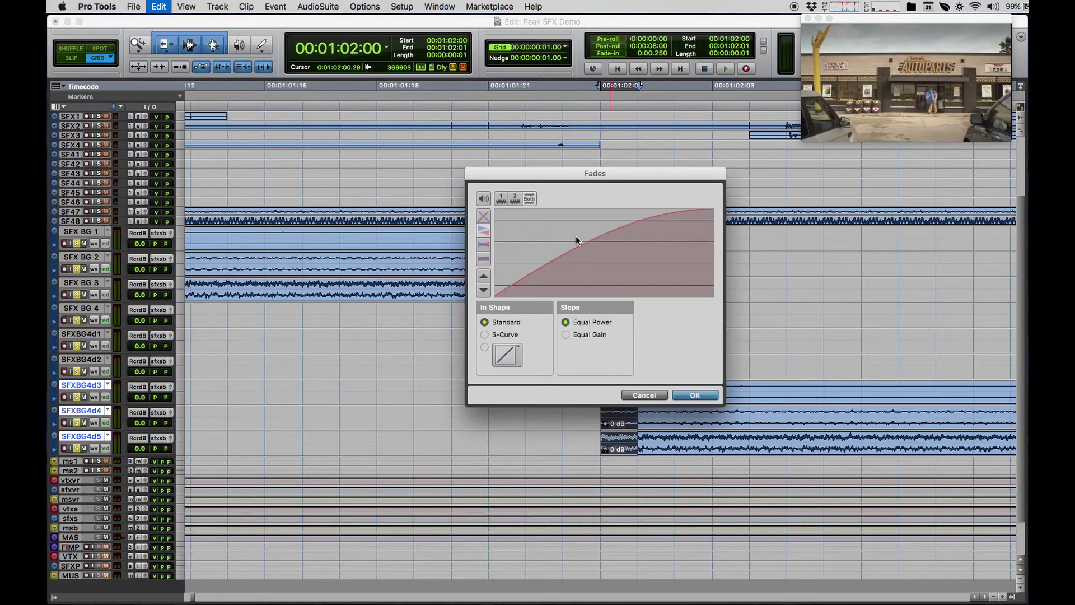
{"action": "left_click", "coordinate": [566, 335]}
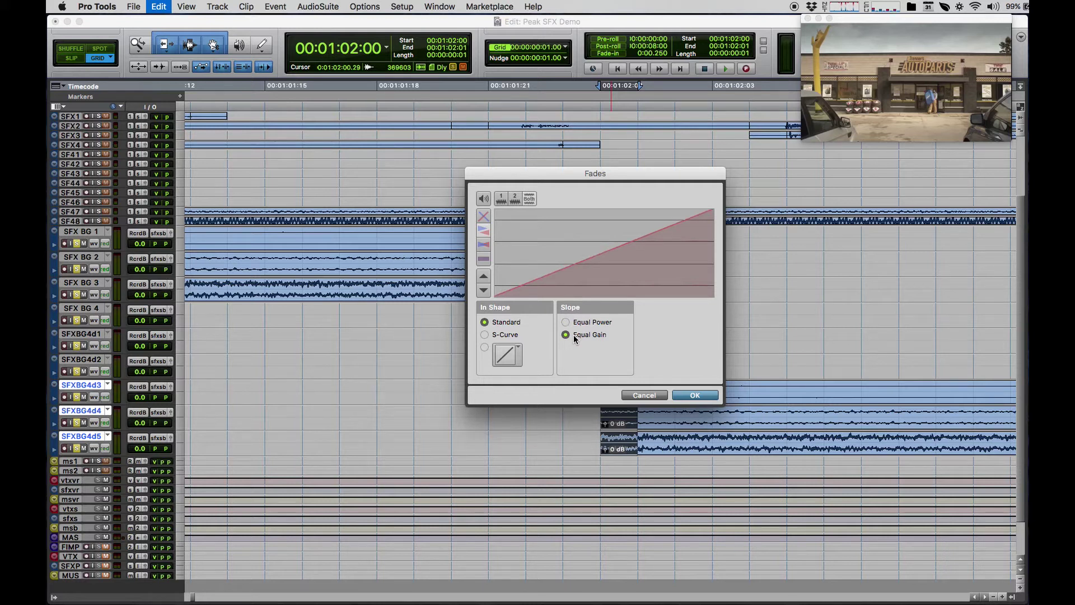
{"action": "left_click", "coordinate": [695, 395]}
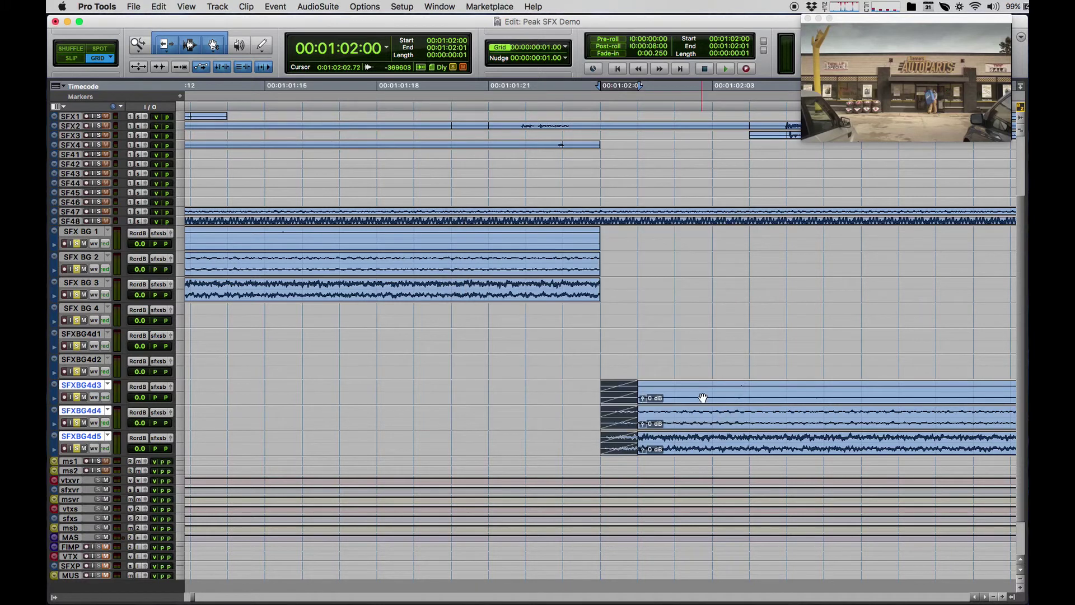
Create a one-frame Equal Gain fade-out from 00:01:01:23 to 00:01:02:00 on SFX BG 1 through SFX BG 3
{"action": "left_click", "coordinate": [564, 234]}
{"action": "left_click_drag", "start_coordinate": [563, 234], "coordinate": [590, 239]}
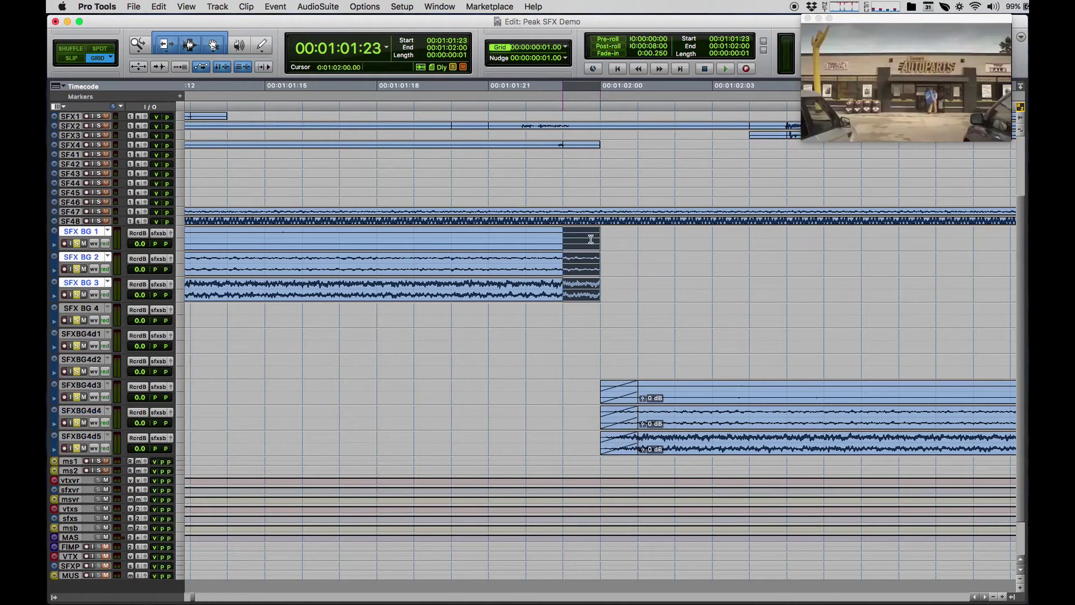
{"action": "key", "text": "super+f"}
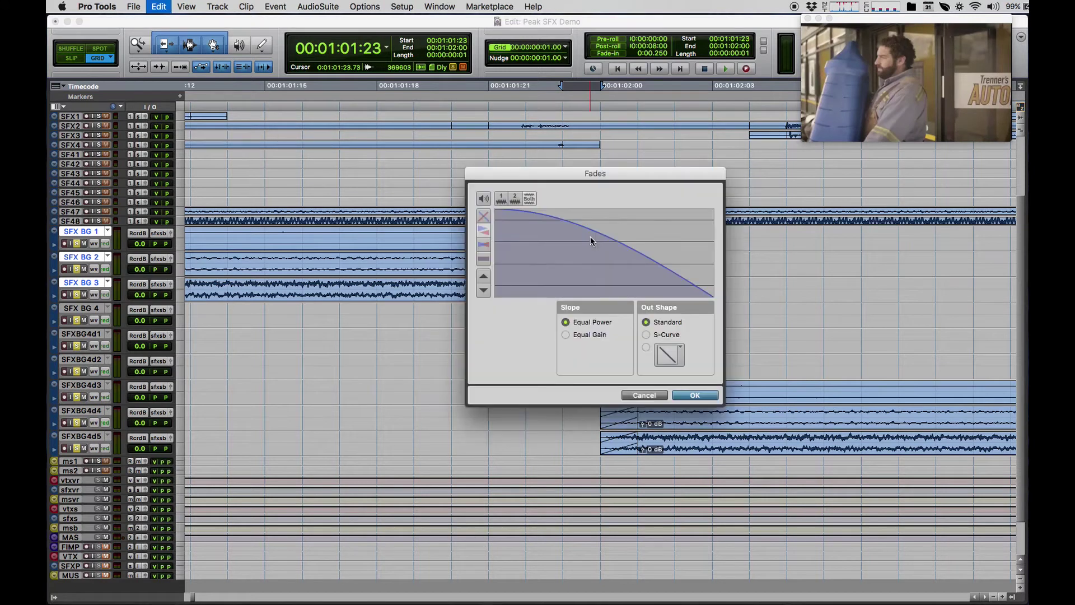
{"action": "left_click", "coordinate": [591, 338]}
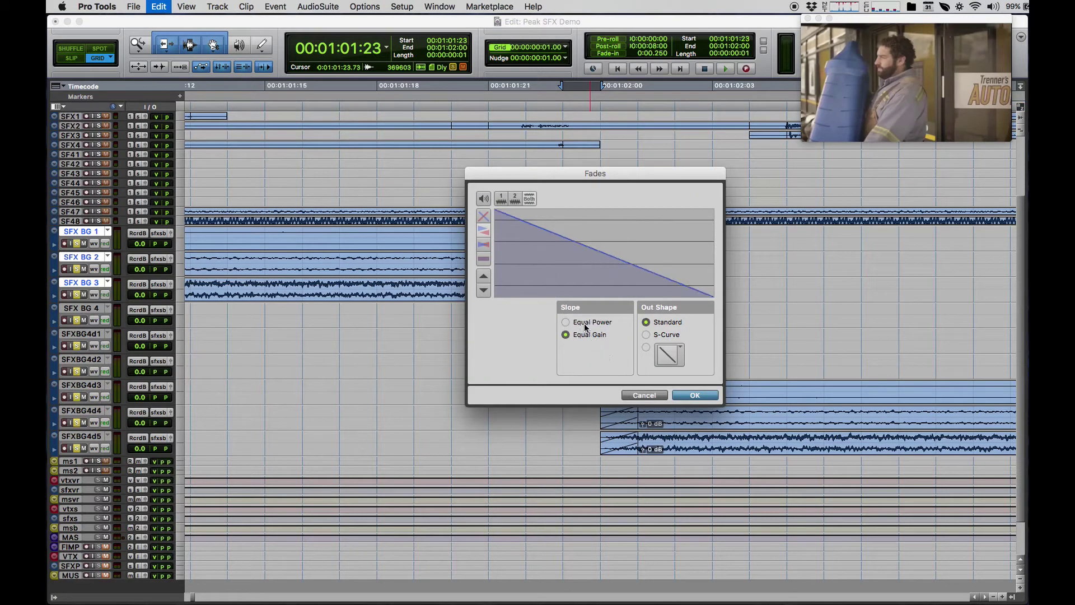
{"action": "left_click", "coordinate": [693, 396]}
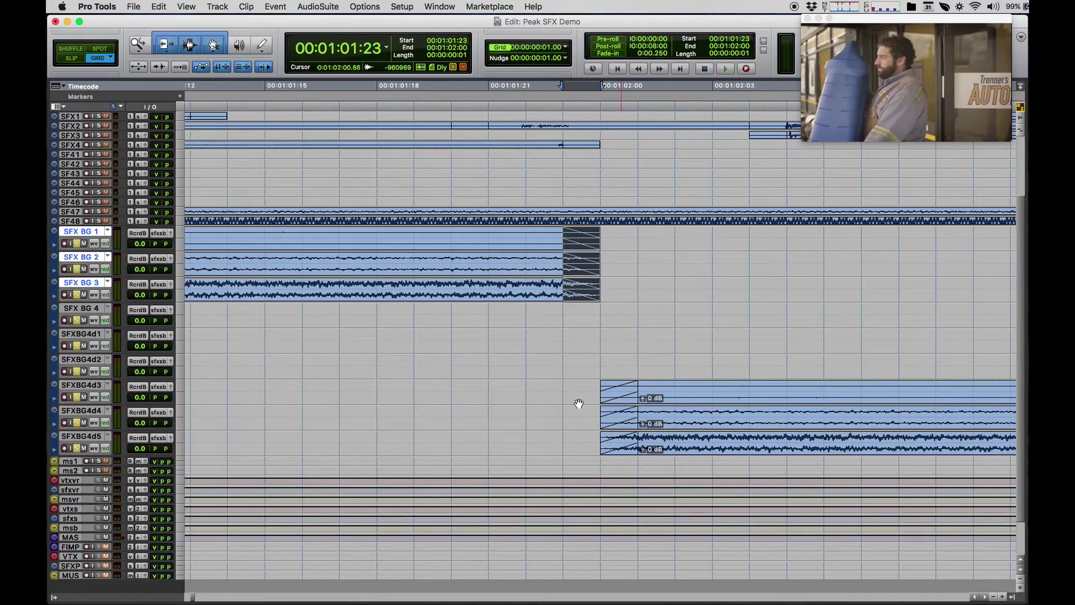
Play the session from 00:01:01:13 across the faded cut at 00:01:02:00
{"action": "left_click", "coordinate": [219, 391]}
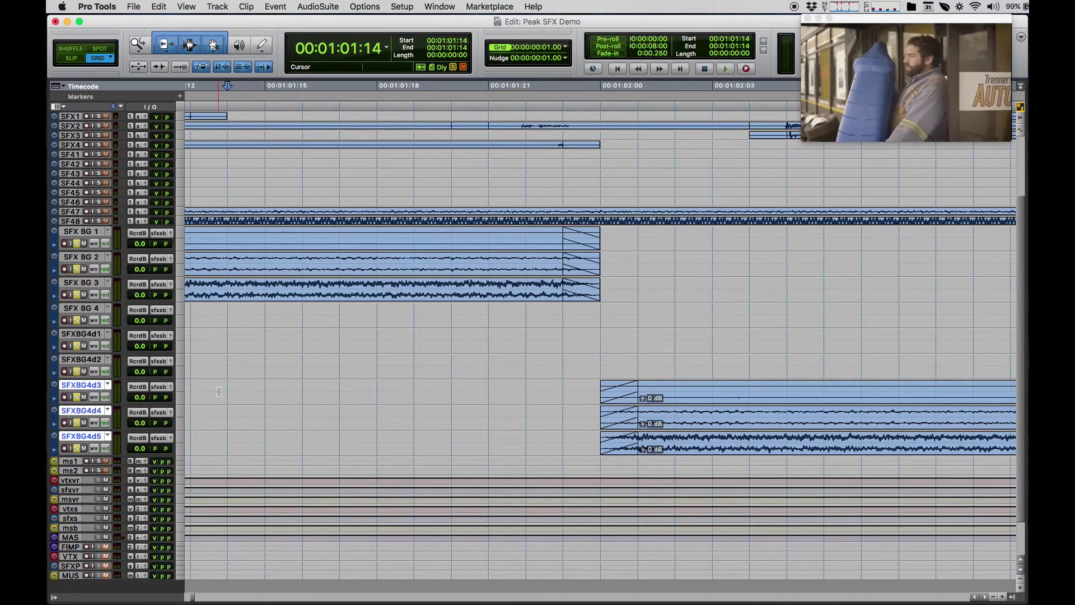
{"action": "left_click", "coordinate": [599, 340]}
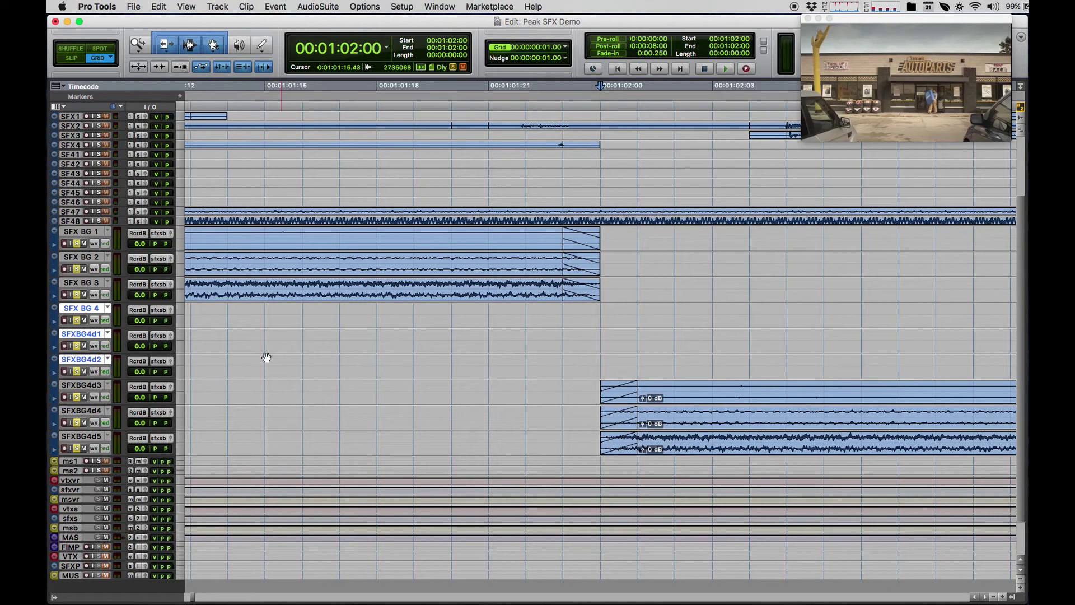
{"action": "left_click", "coordinate": [201, 313]}
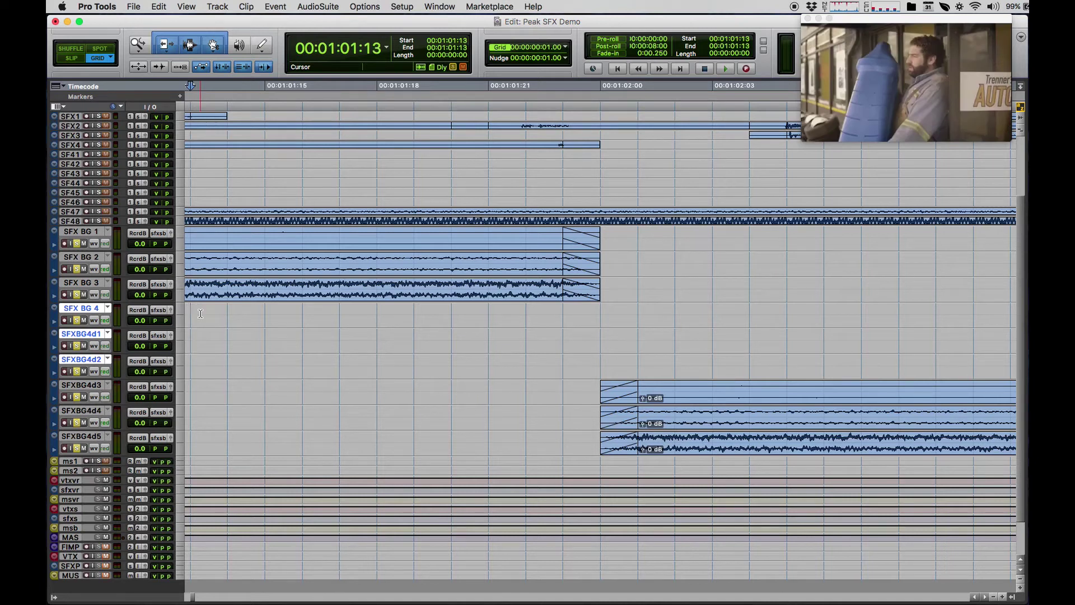
{"action": "key", "text": "space"}
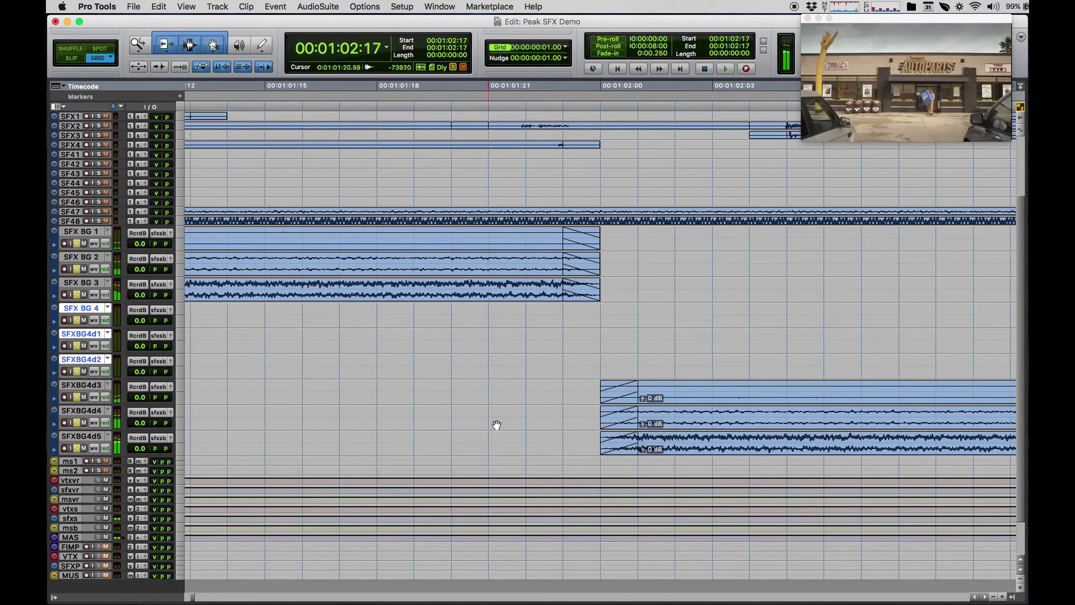
{"action": "key", "text": "space"}
Nudge the SFXBG4d3 through SFXBG4d5 fade-in one frame earlier to 00:01:01:23, and play the transition from 00:01:01:09
{"action": "left_click", "coordinate": [618, 399]}
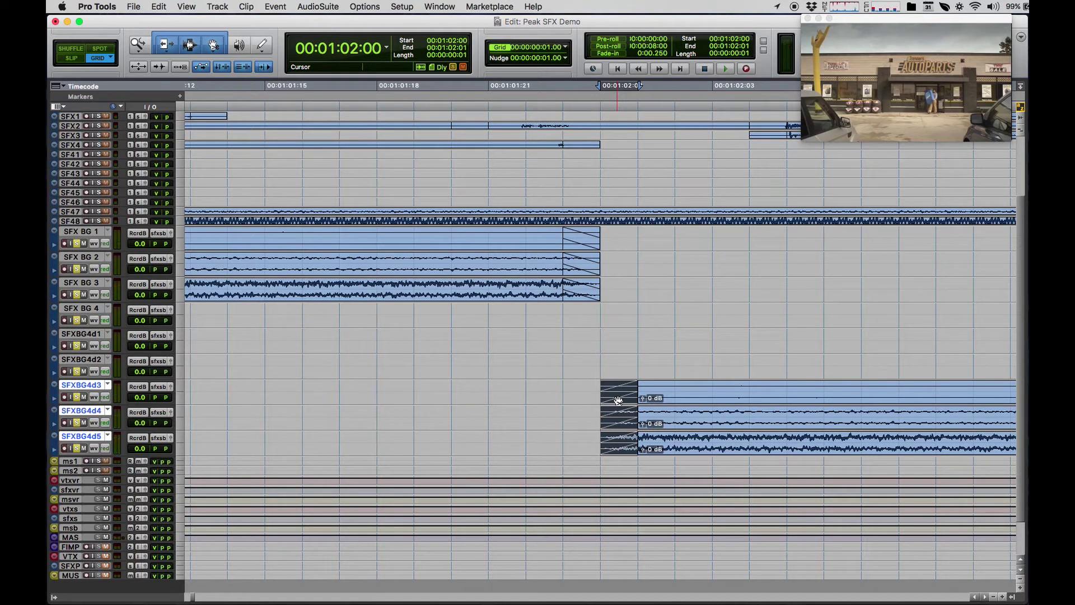
{"action": "key", "text": "minus"}
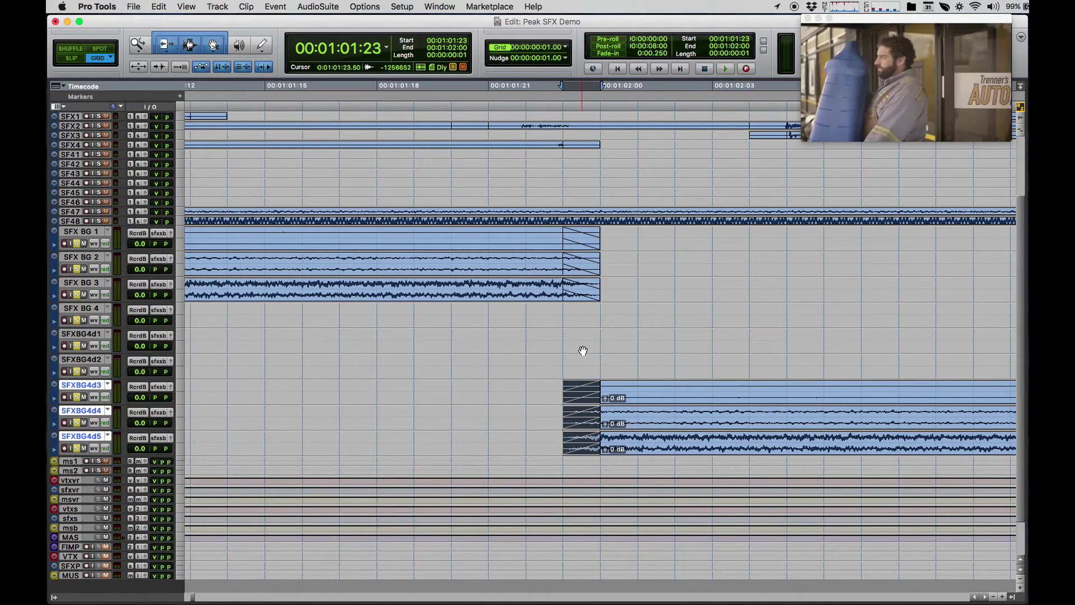
{"action": "key", "text": "r"}
{"action": "left_click_drag", "start_coordinate": [459, 372], "coordinate": [458, 308]}
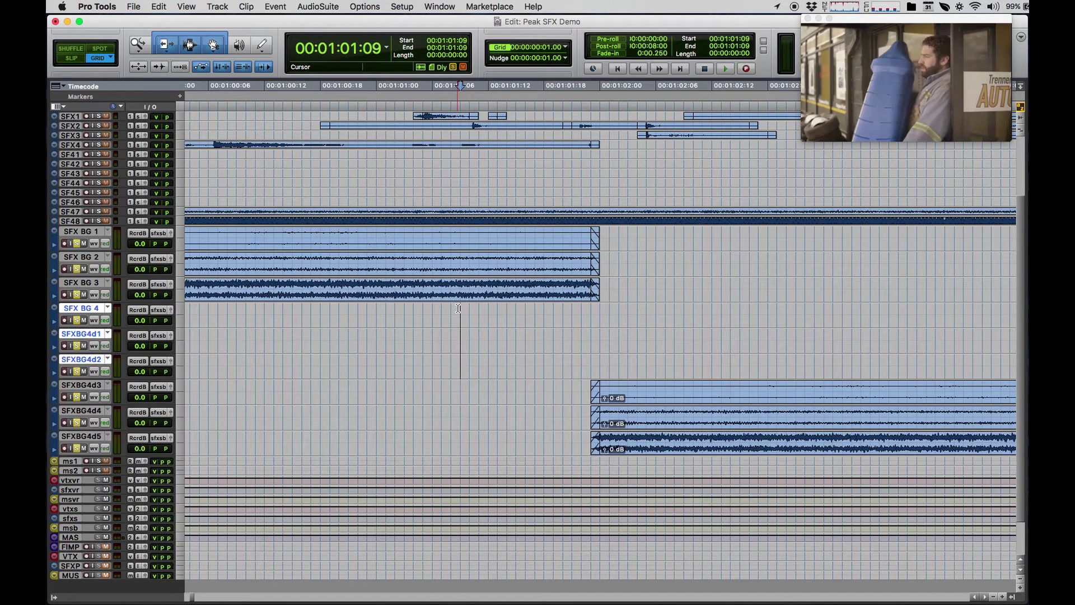
{"action": "key", "text": "space"}
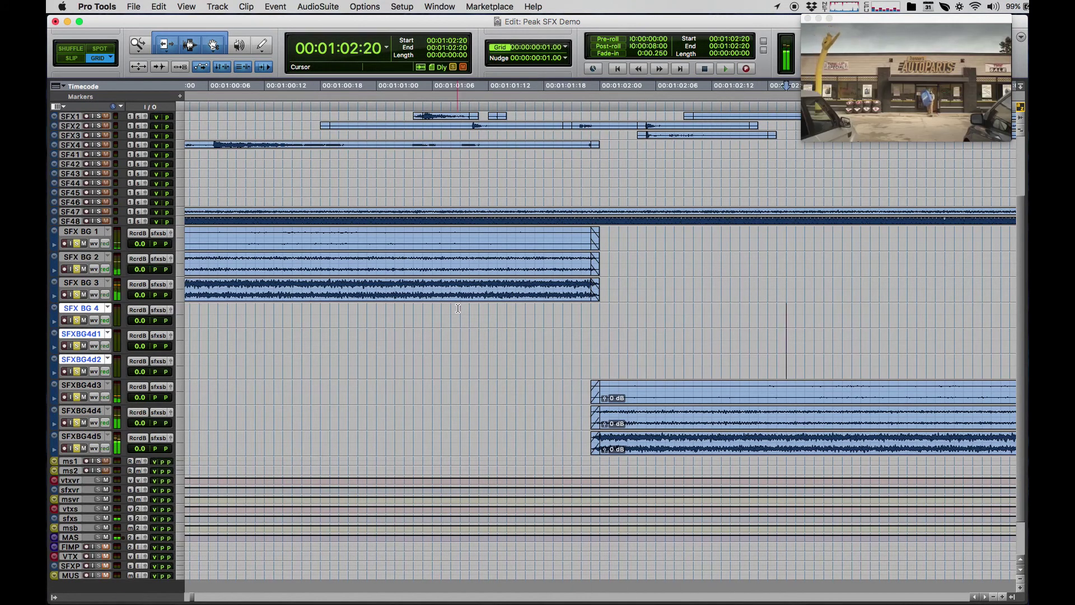
Add a one-frame fade-in at 00:01:05:12 to the second set of clips on SFX BG 1 through SFX BG 3
{"action": "scroll", "coordinate": [611, 407], "scroll_direction": "right", "scroll_amount": 10}
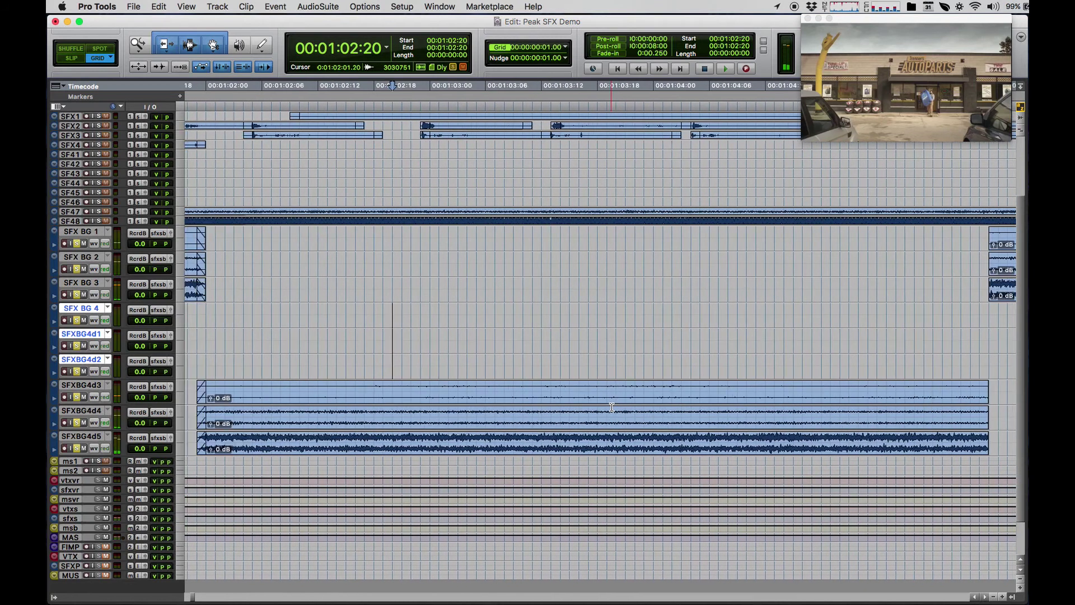
{"action": "scroll", "coordinate": [612, 407], "scroll_direction": "right", "scroll_amount": 8}
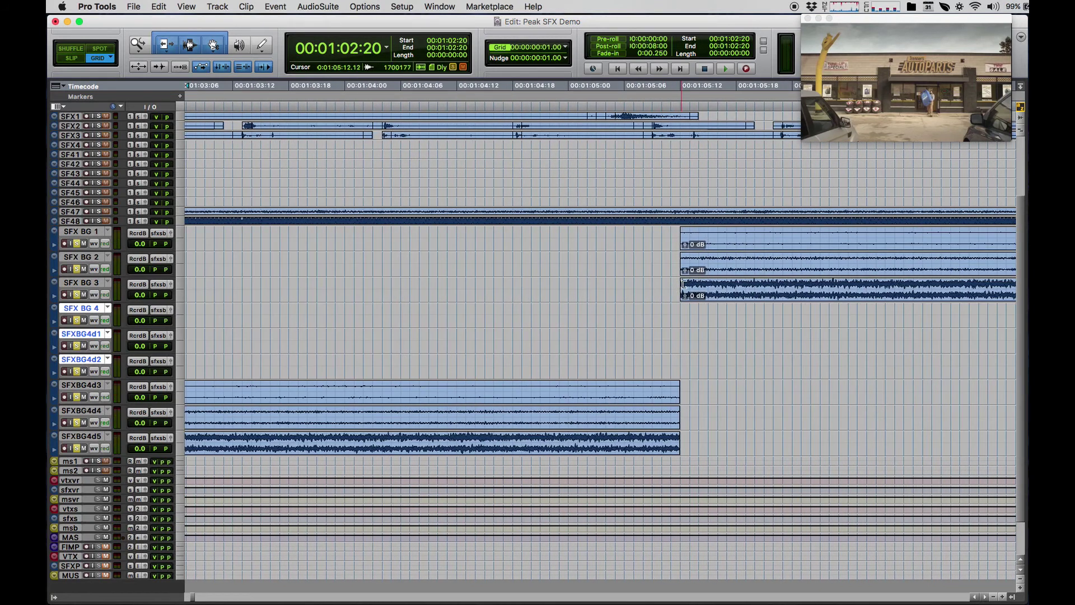
{"action": "left_click", "coordinate": [688, 288]}
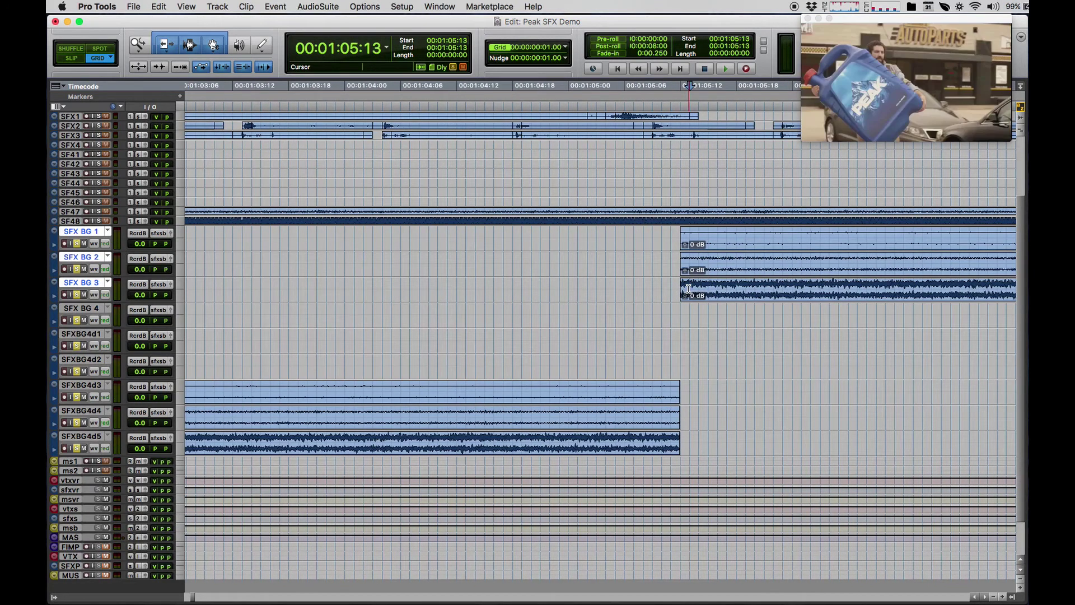
{"action": "key", "text": "super+bracketright"}
{"action": "key", "text": "super+bracketright"}
{"action": "key", "text": "super+bracketright"}
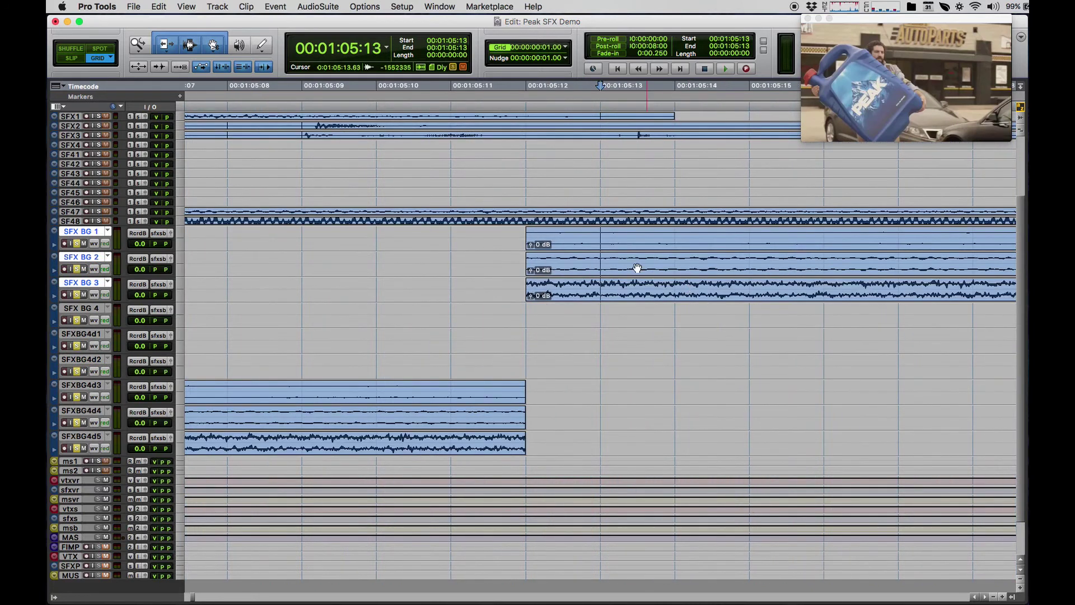
{"action": "left_click", "coordinate": [553, 235]}
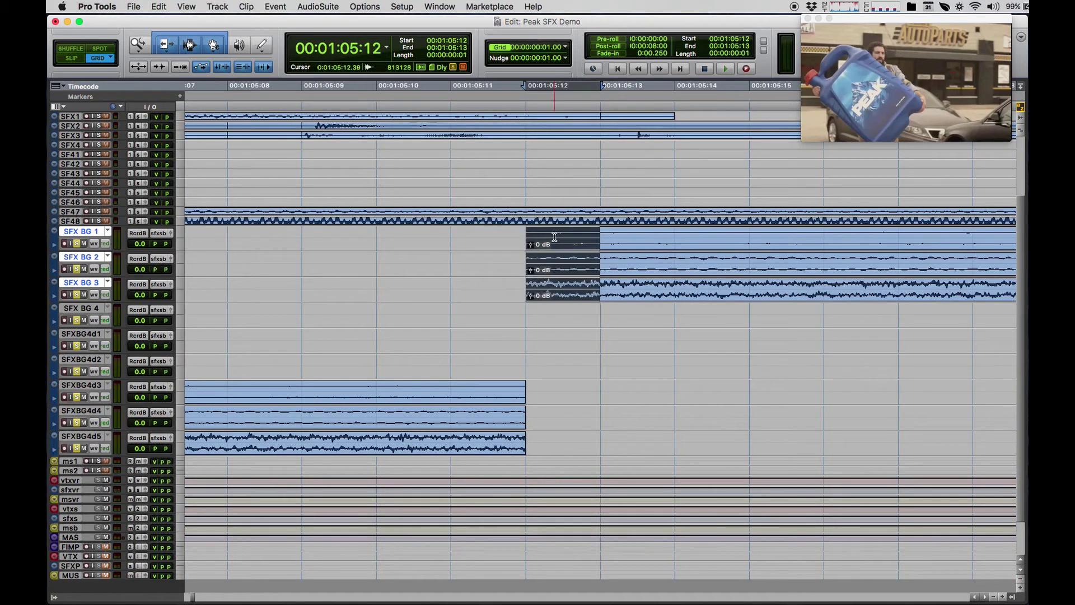
{"action": "key", "text": "ctrl+f"}
Fade out SFXBG4d3 through SFXBG4d5 over the frame at 00:01:05:11, and nudge the SFX BG 1 through SFX BG 3 fade-in one frame earlier
{"action": "left_click_drag", "start_coordinate": [456, 389], "coordinate": [495, 382]}
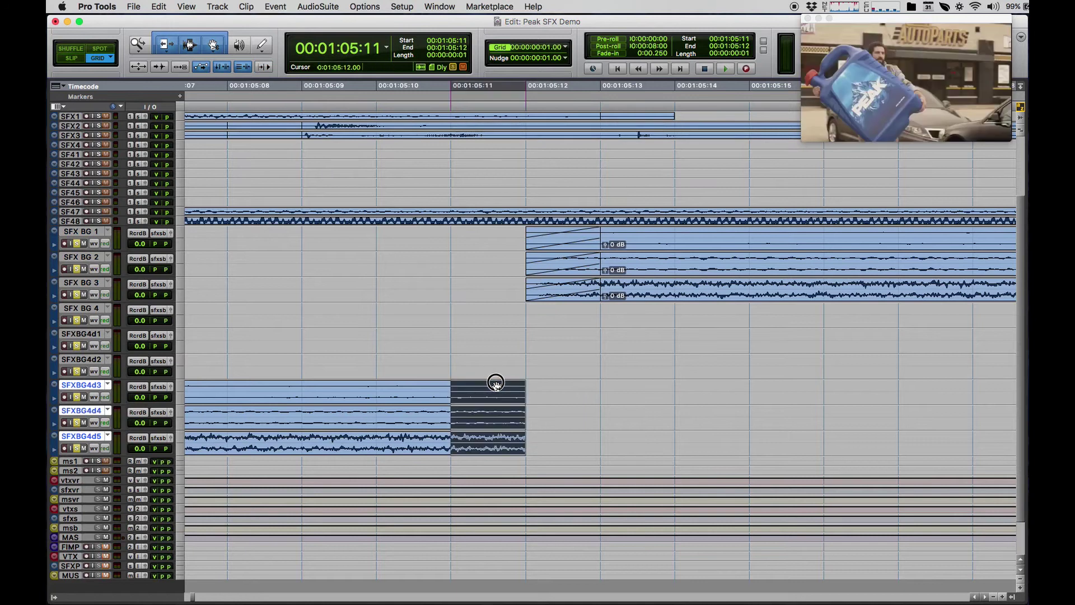
{"action": "key", "text": "ctrl+f"}
{"action": "left_click", "coordinate": [576, 301]}
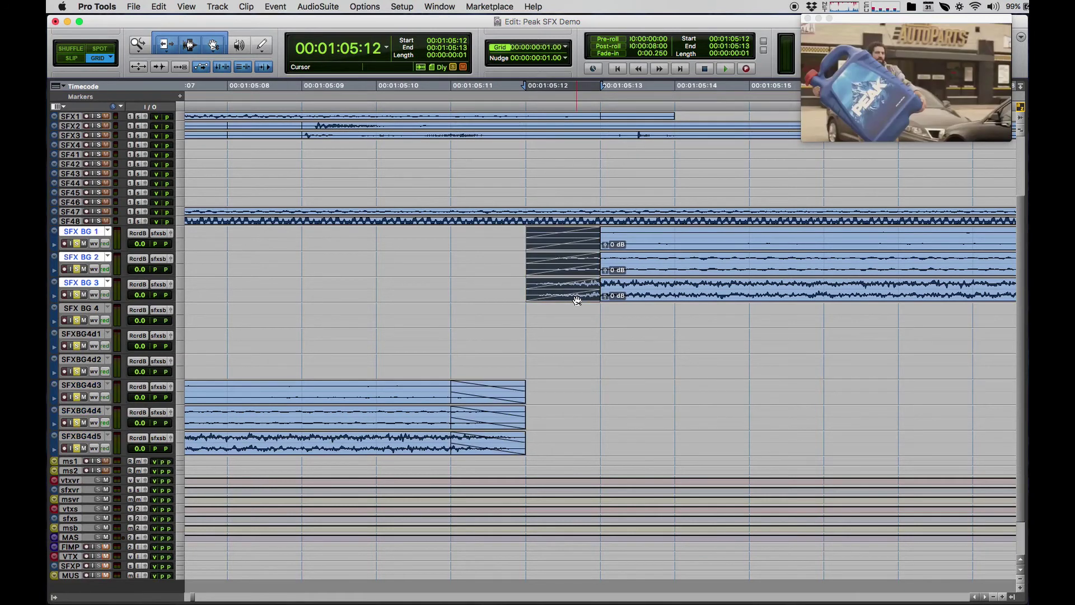
{"action": "key", "text": "comma"}
Add a one-frame fade-out from 00:01:07:06 to 00:01:07:07 on SFX BG 1 through SFX BG 3
{"action": "scroll", "coordinate": [576, 300], "scroll_direction": "right", "scroll_amount": 20}
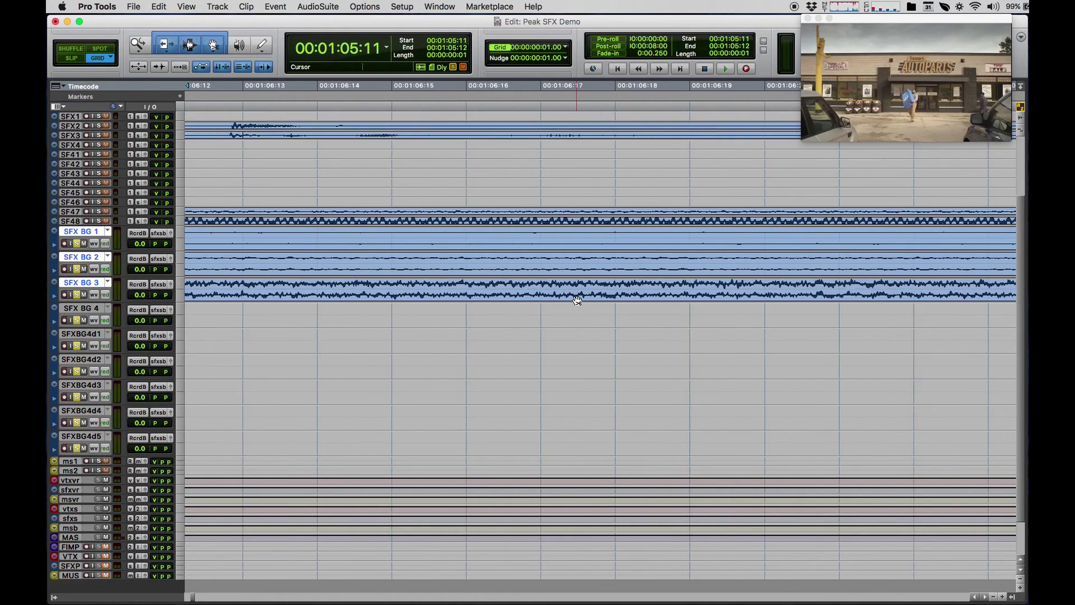
{"action": "scroll", "coordinate": [577, 301], "scroll_direction": "right", "scroll_amount": 15}
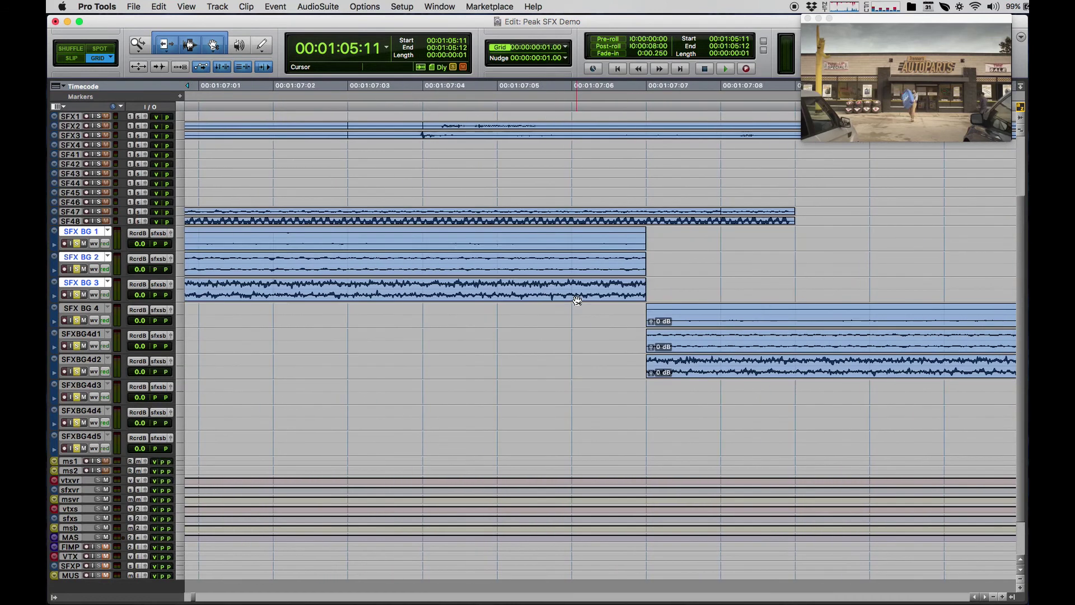
{"action": "scroll", "coordinate": [577, 301], "scroll_direction": "left", "scroll_amount": 2}
{"action": "left_click", "coordinate": [691, 279]}
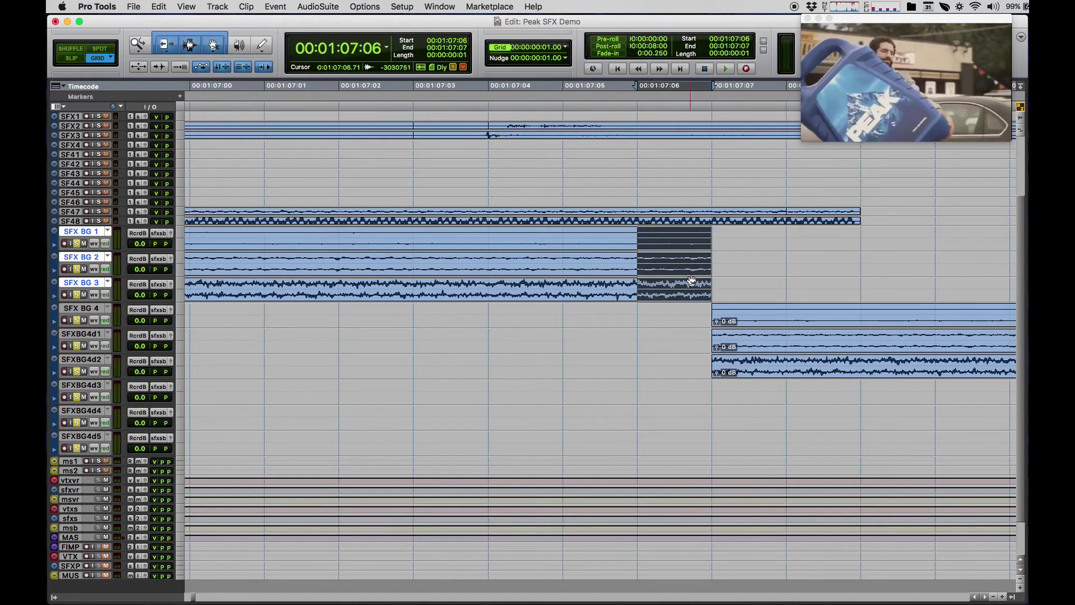
{"action": "key", "text": "f"}
Add a one-frame fade-in at 00:01:07:07 on SFX BG 4 through SFXBG4d2 and nudge it one frame earlier to 00:01:07:06
{"action": "left_click", "coordinate": [726, 312]}
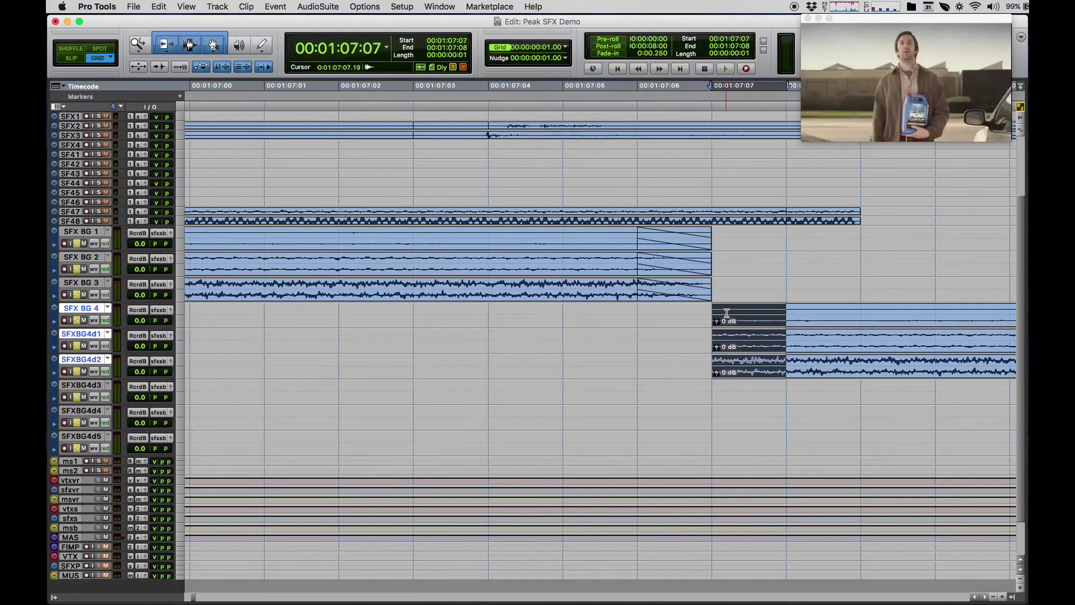
{"action": "key", "text": "f"}
{"action": "key", "text": "comma"}
Add a one-frame fade-out from 00:01:10:01 to 00:01:10:02 on SFX BG 4 through SFXBG4d2
{"action": "scroll", "coordinate": [736, 331], "scroll_direction": "right", "scroll_amount": 5}
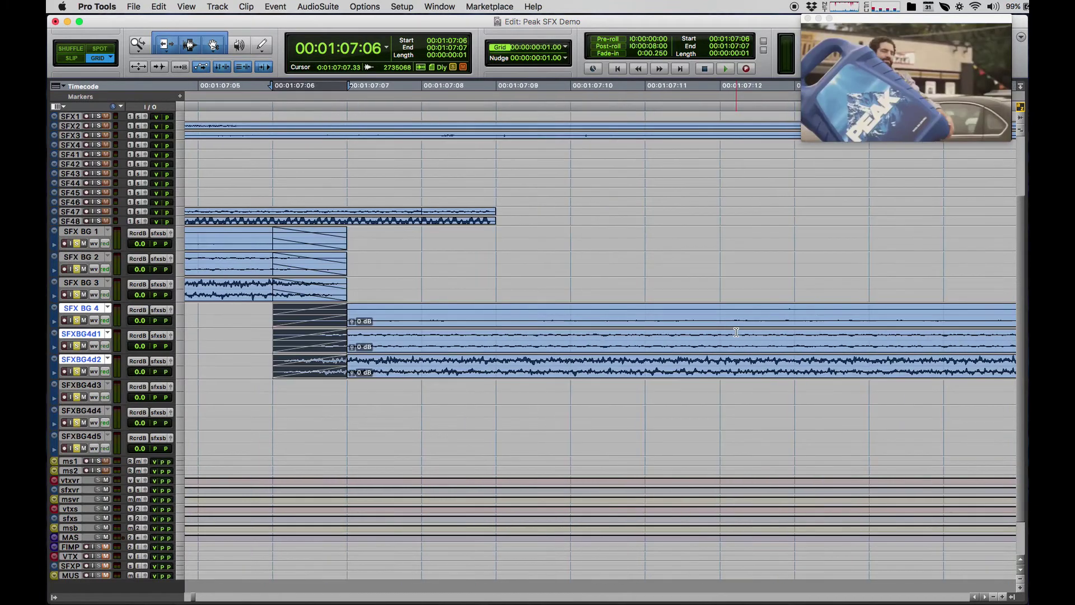
{"action": "scroll", "coordinate": [736, 332], "scroll_direction": "right", "scroll_amount": 20}
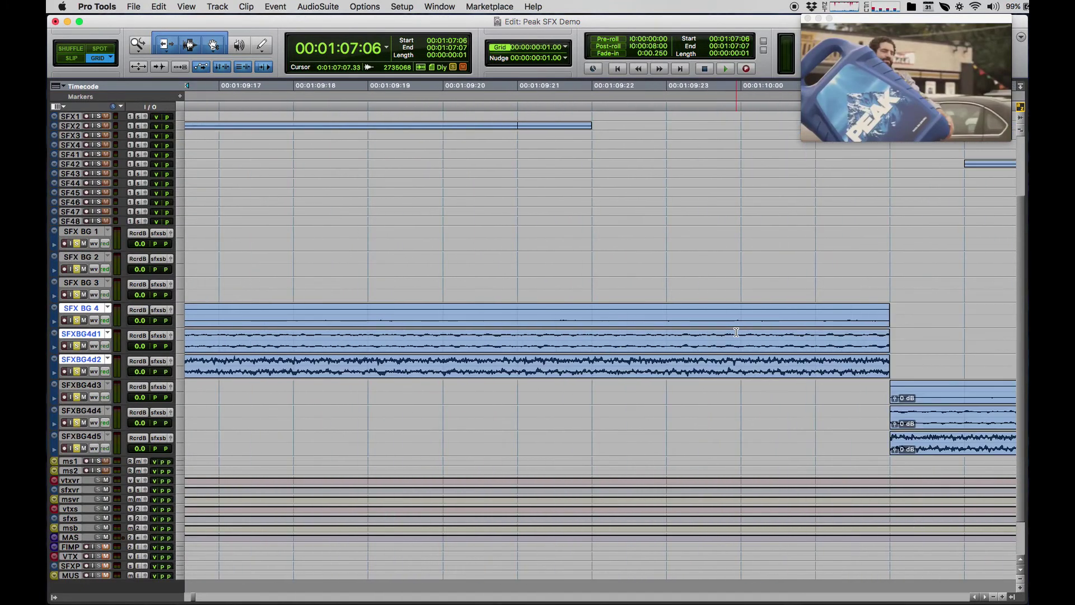
{"action": "scroll", "coordinate": [736, 332], "scroll_direction": "right", "scroll_amount": 20}
{"action": "scroll", "coordinate": [519, 305], "scroll_direction": "left", "scroll_amount": 15}
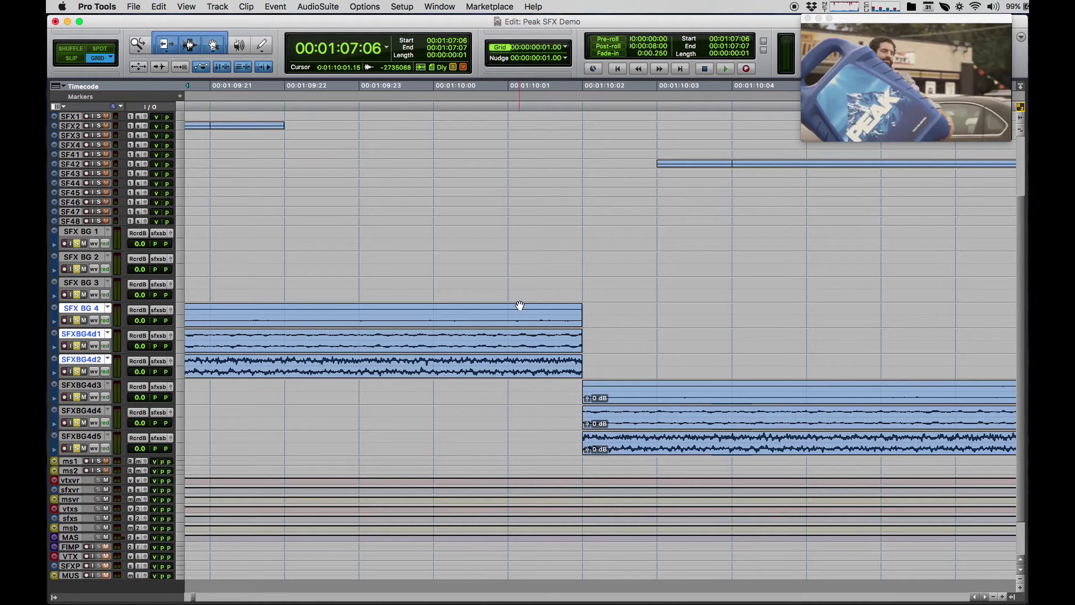
{"action": "left_click_drag", "start_coordinate": [520, 305], "coordinate": [551, 306]}
{"action": "key", "text": "ctrl+super+f"}
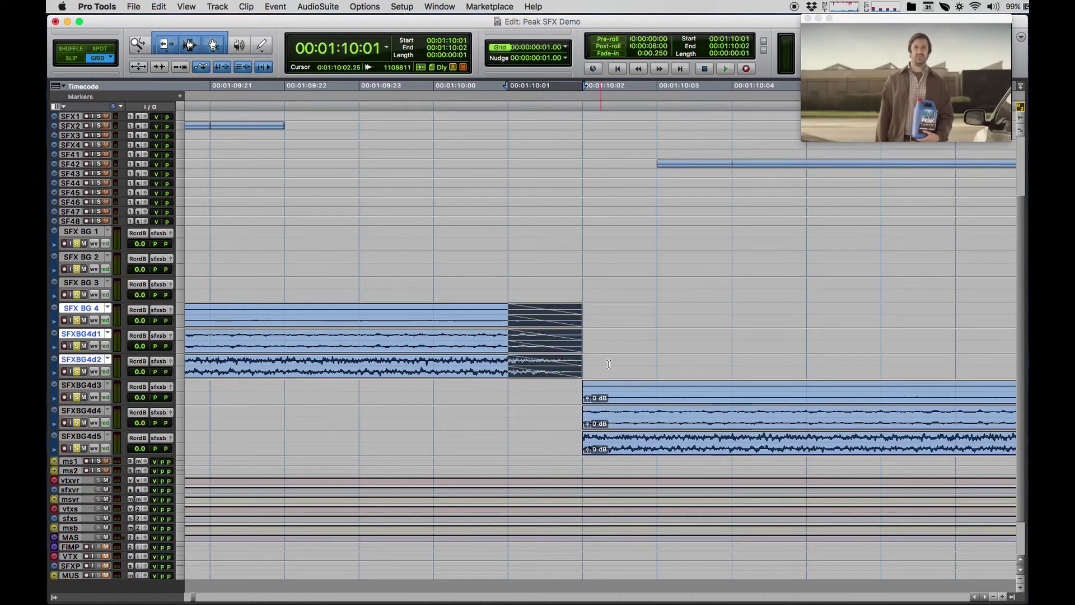
Add a one-frame fade-in at 00:01:10:02 on SFXBG4d3 through SFXBG4d5 and nudge it one frame earlier to 00:01:10:01
{"action": "left_click_drag", "start_coordinate": [650, 389], "coordinate": [598, 389]}
{"action": "key", "text": "ctrl+super+f"}
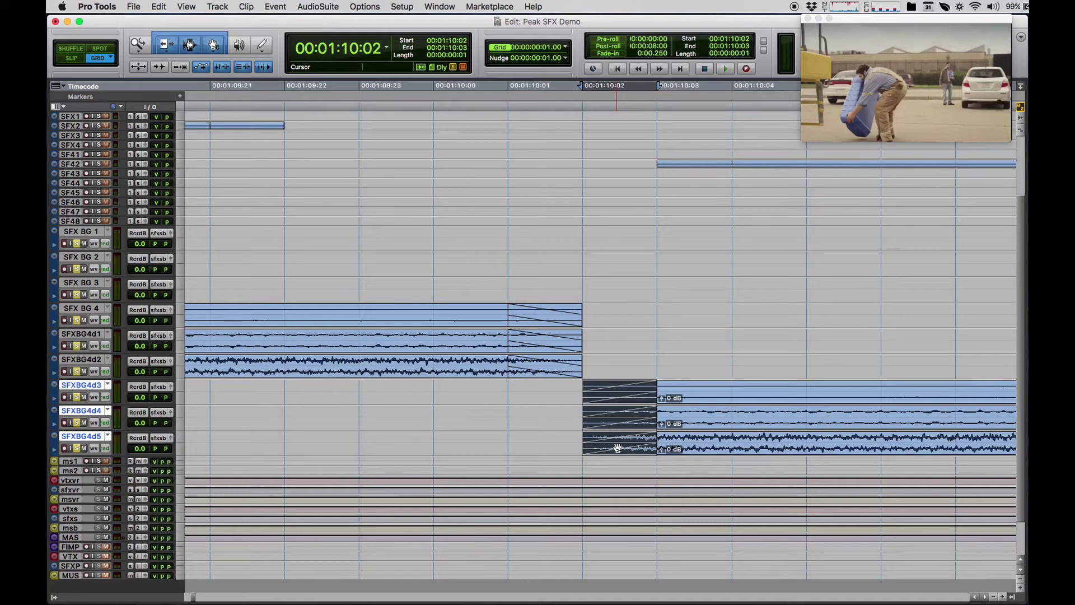
{"action": "left_click_drag", "start_coordinate": [617, 448], "coordinate": [567, 434]}
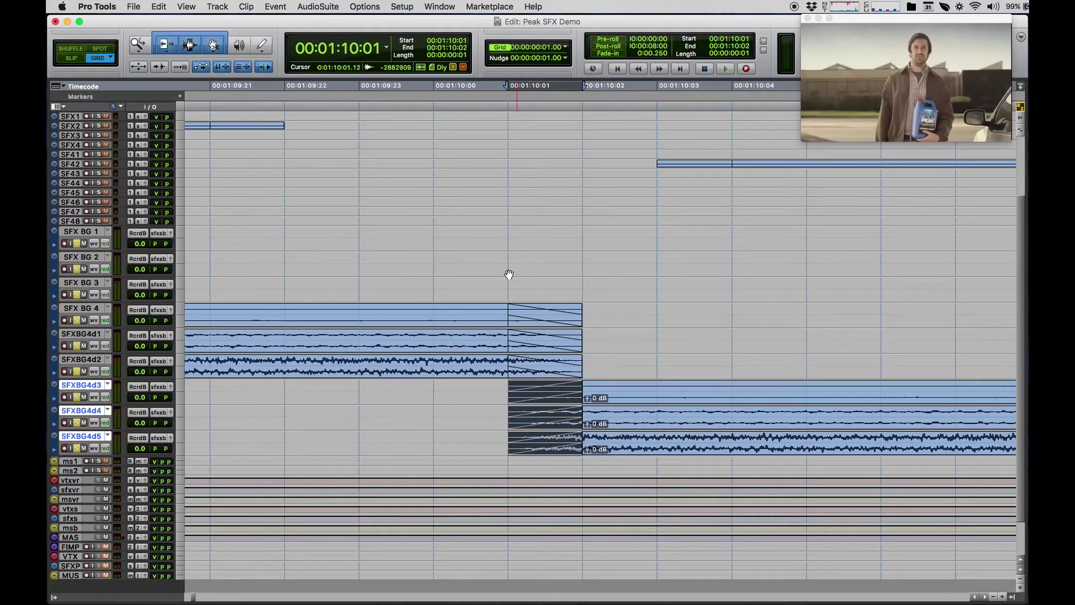
Step frame by frame across the shot change around 00:01:10:02 to check the picture against the overlapping fades
{"action": "left_click", "coordinate": [433, 265]}
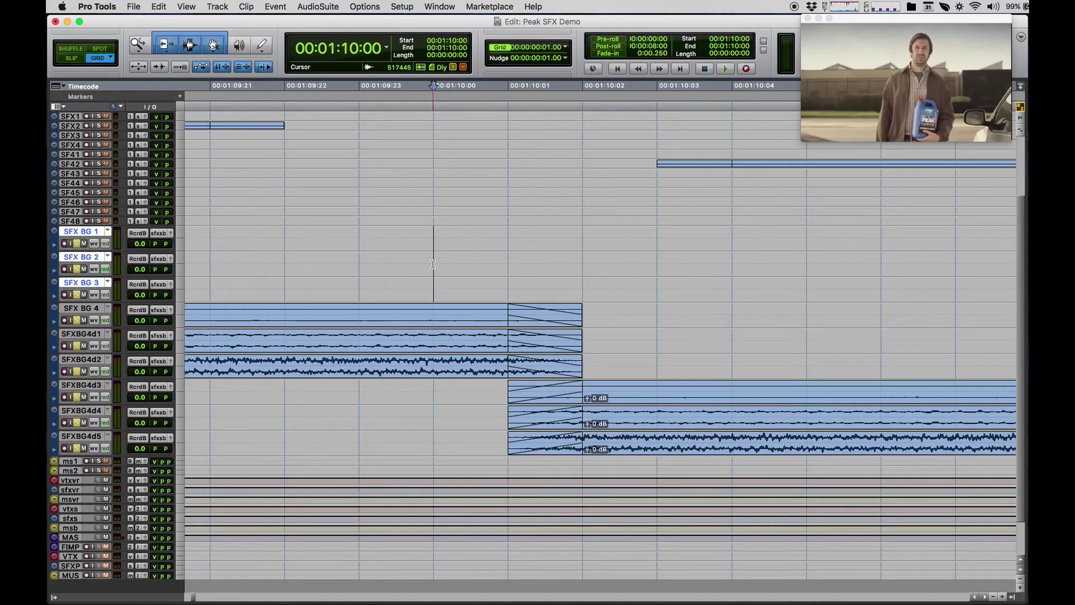
{"action": "key", "text": "plus"}
{"action": "key", "text": "plus"}
{"action": "key", "text": "plus"}
{"action": "key", "text": "minus"}
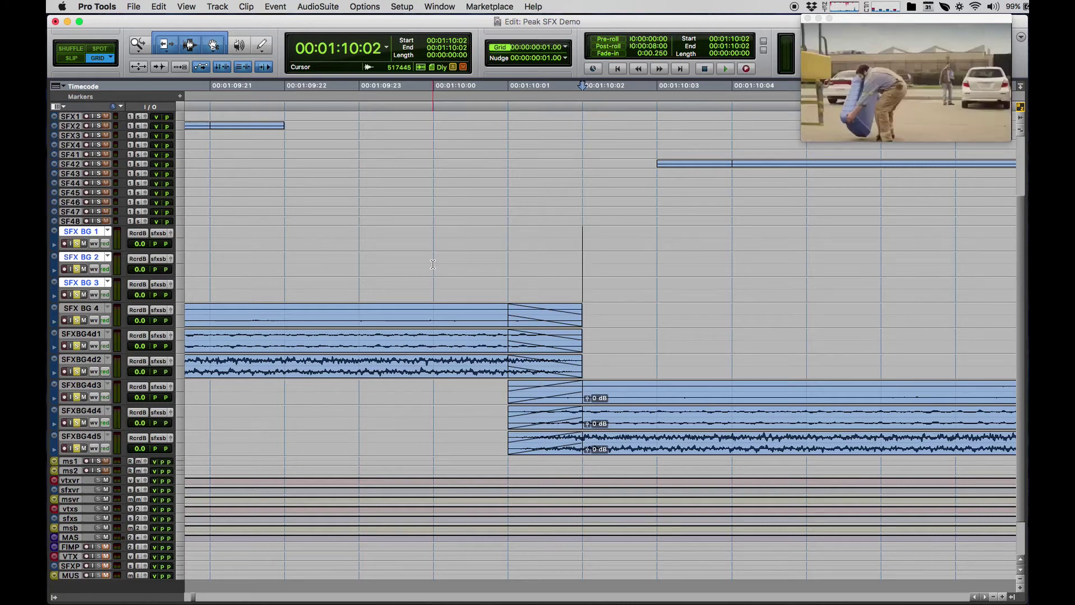
{"action": "key", "text": "minus"}
{"action": "key", "text": "plus"}
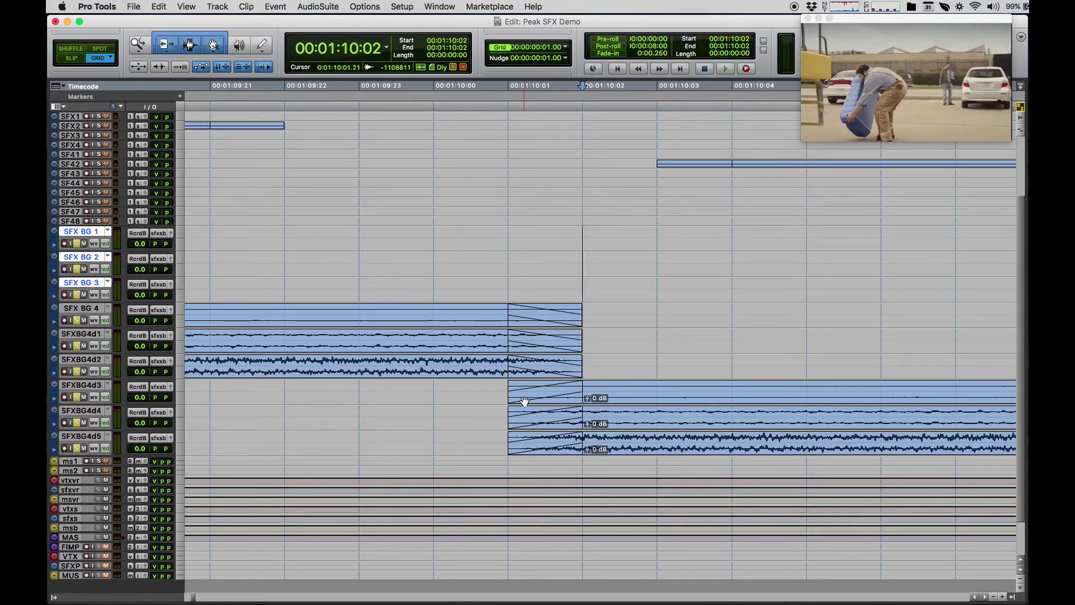
Overlap one-frame fades at 00:01:12:14, nudging a fade-in on SFX BG 1 through SFX BG 3 earlier and fading out SFXBG4d3 through SFXBG4d5
{"action": "scroll", "coordinate": [614, 316], "scroll_direction": "right", "scroll_amount": 3}
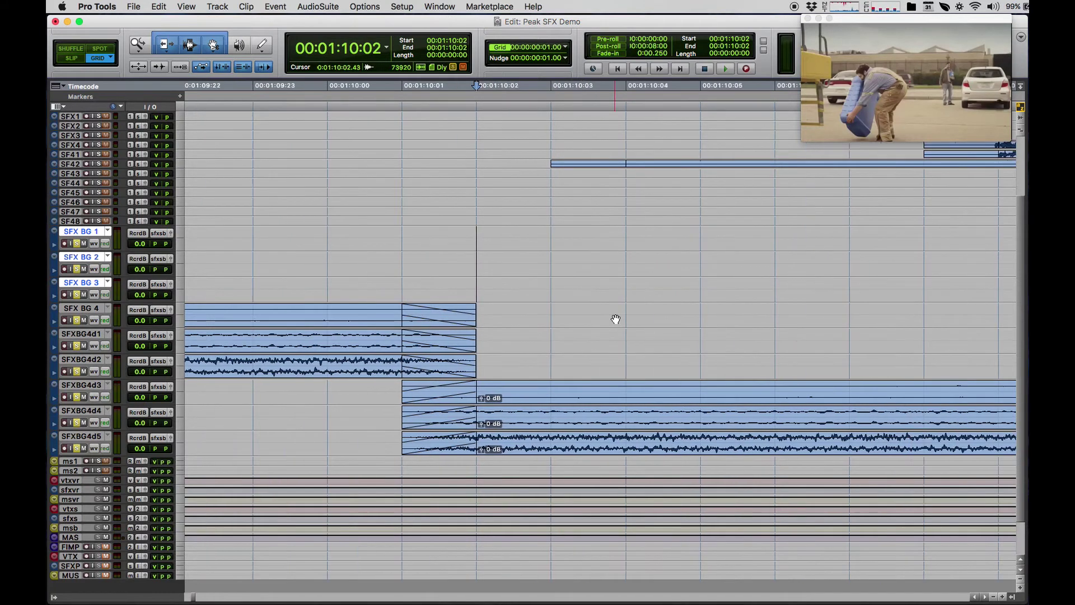
{"action": "key", "text": "r"}
{"action": "scroll", "coordinate": [615, 318], "scroll_direction": "right", "scroll_amount": 15}
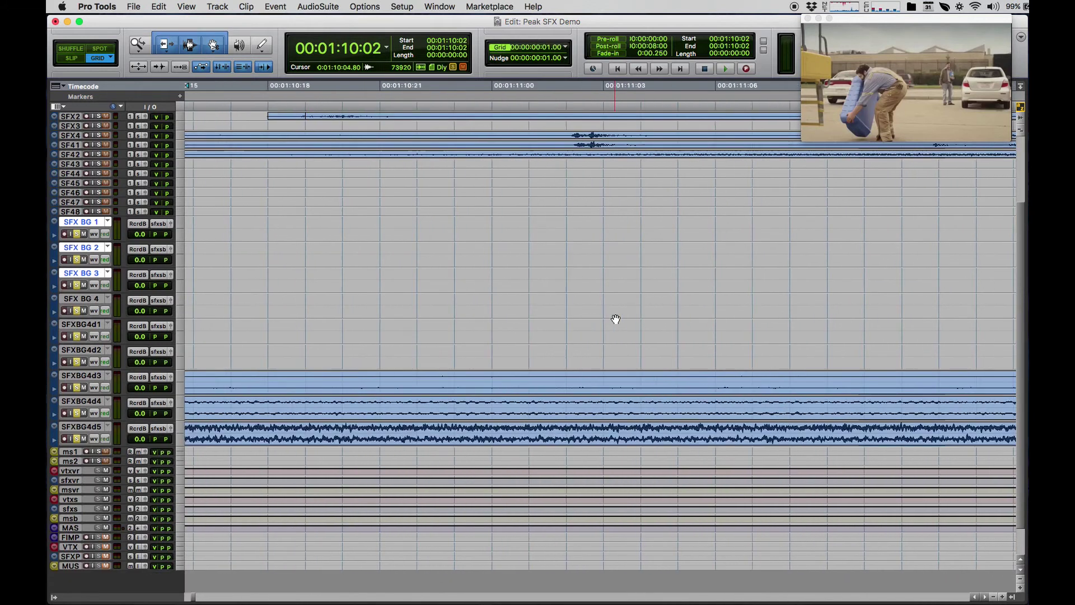
{"action": "scroll", "coordinate": [615, 319], "scroll_direction": "right", "scroll_amount": 12}
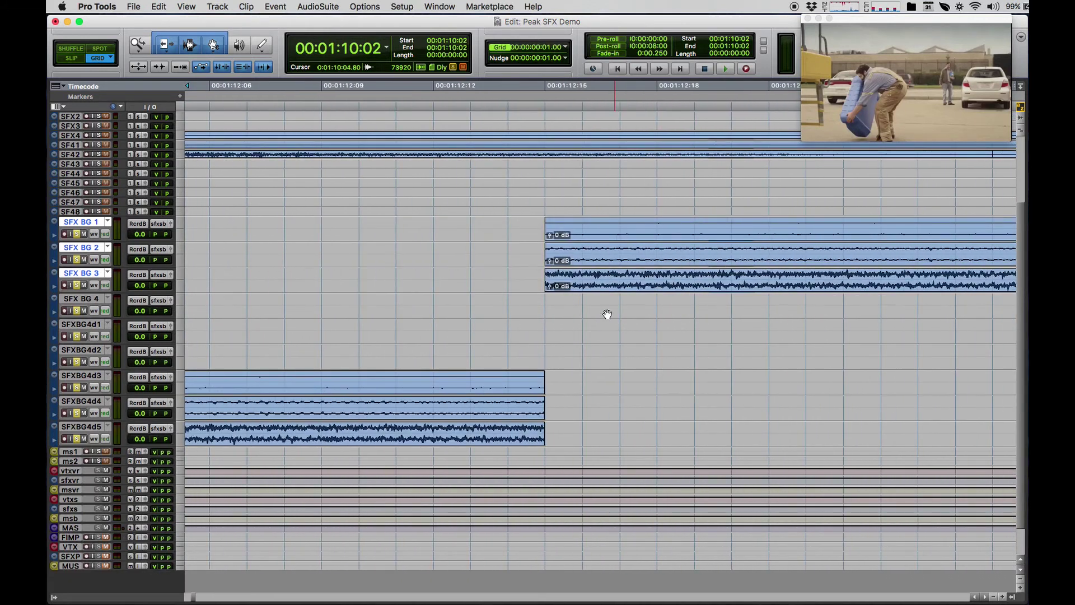
{"action": "left_click_drag", "start_coordinate": [580, 226], "coordinate": [560, 227]}
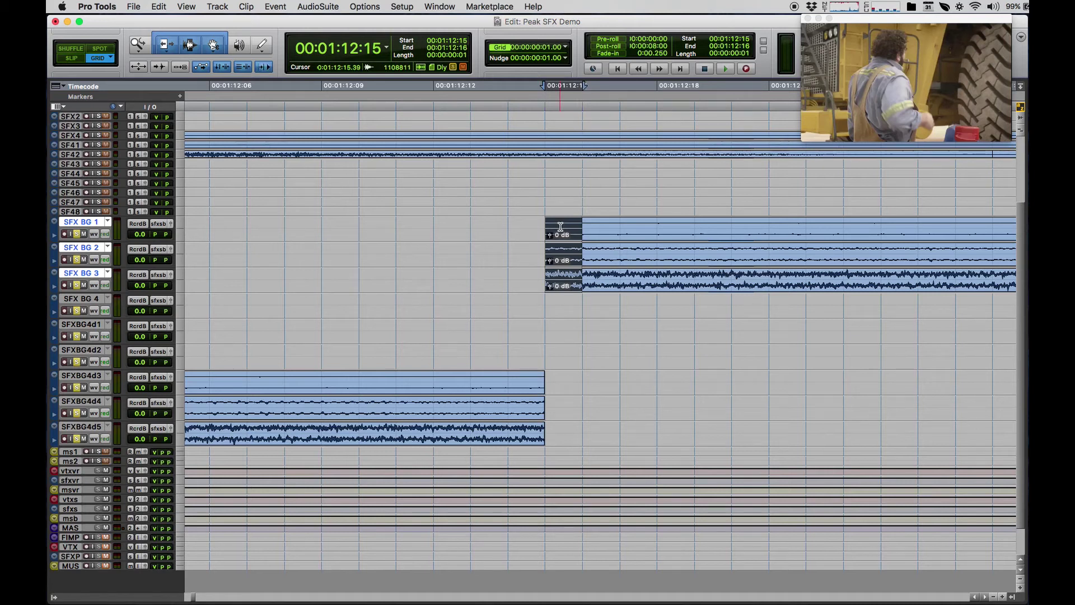
{"action": "key", "text": "ctrl+super+f"}
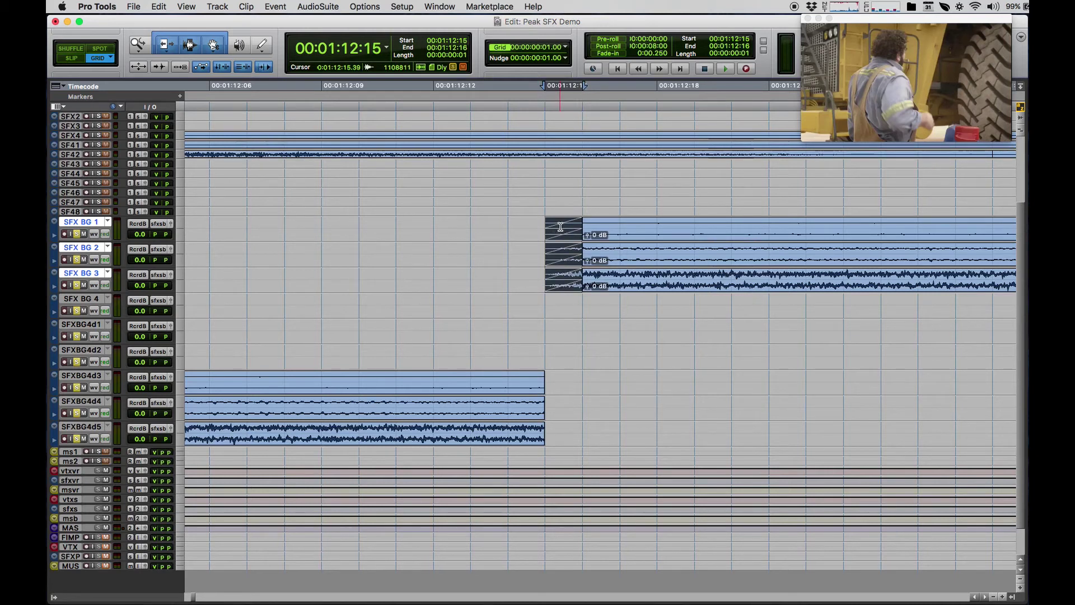
{"action": "key", "text": "minus"}
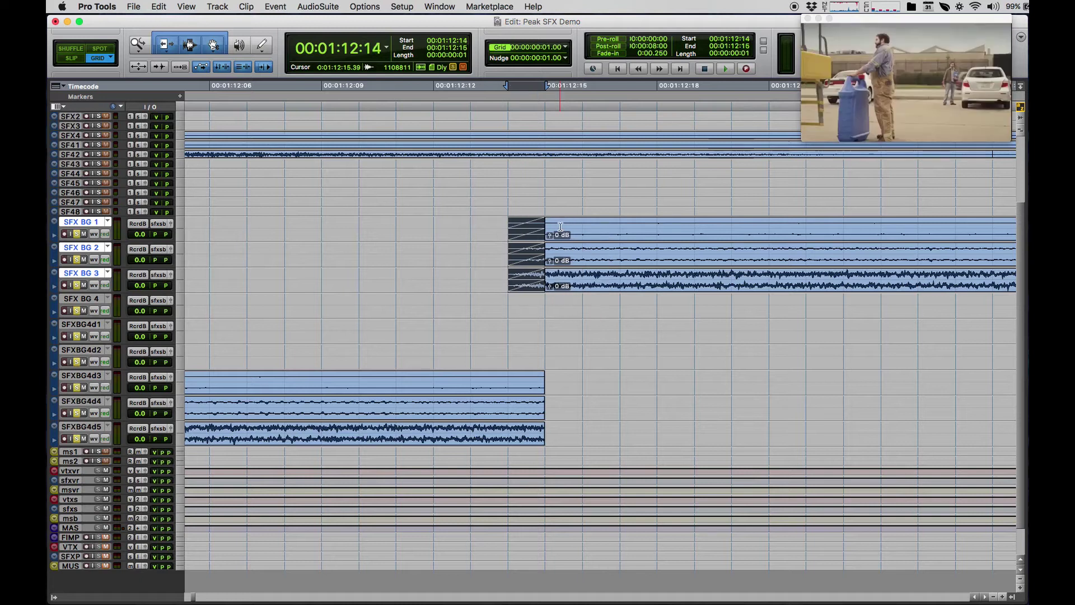
{"action": "left_click_drag", "start_coordinate": [509, 429], "coordinate": [535, 377]}
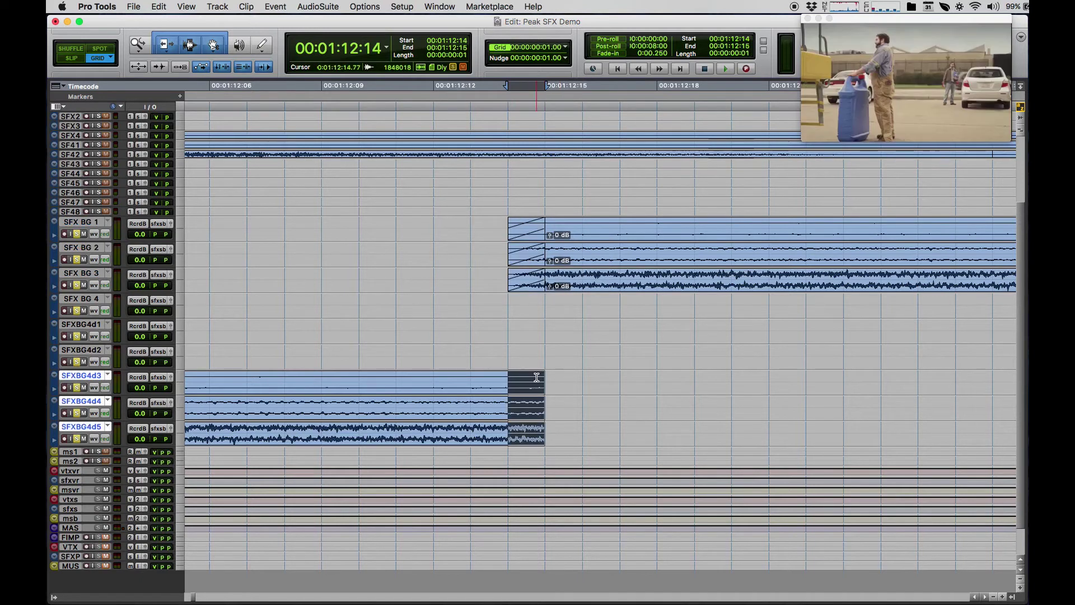
{"action": "key", "text": "f"}
Add a one-frame fade-in at 00:01:14:08 on SFXBG4d3 through SFXBG4d5 and a one-frame fade-out at 00:01:14:07 on SFX BG 1 through SFX BG 3
{"action": "scroll", "coordinate": [595, 364], "scroll_direction": "right", "scroll_amount": 15}
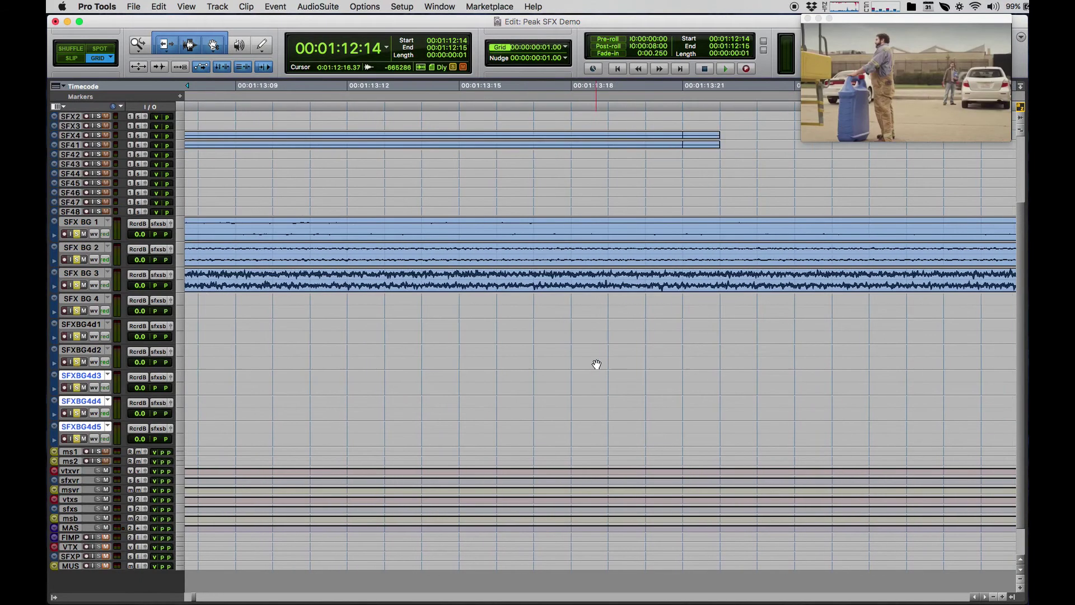
{"action": "left_click_drag", "start_coordinate": [588, 374], "coordinate": [573, 376]}
{"action": "key", "text": "f"}
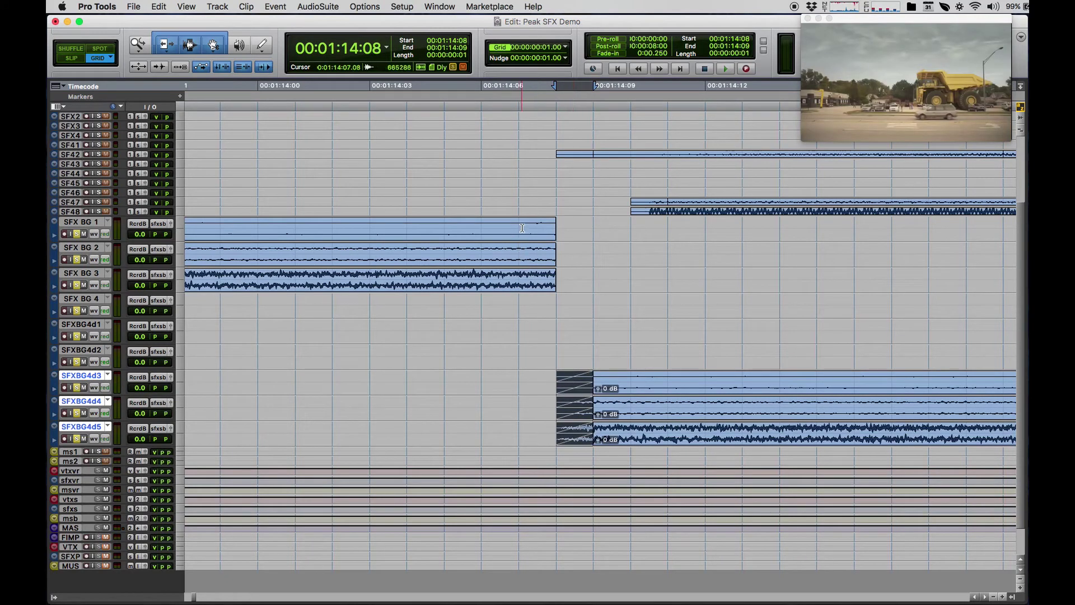
{"action": "left_click_drag", "start_coordinate": [522, 228], "coordinate": [539, 223]}
{"action": "key", "text": "f"}
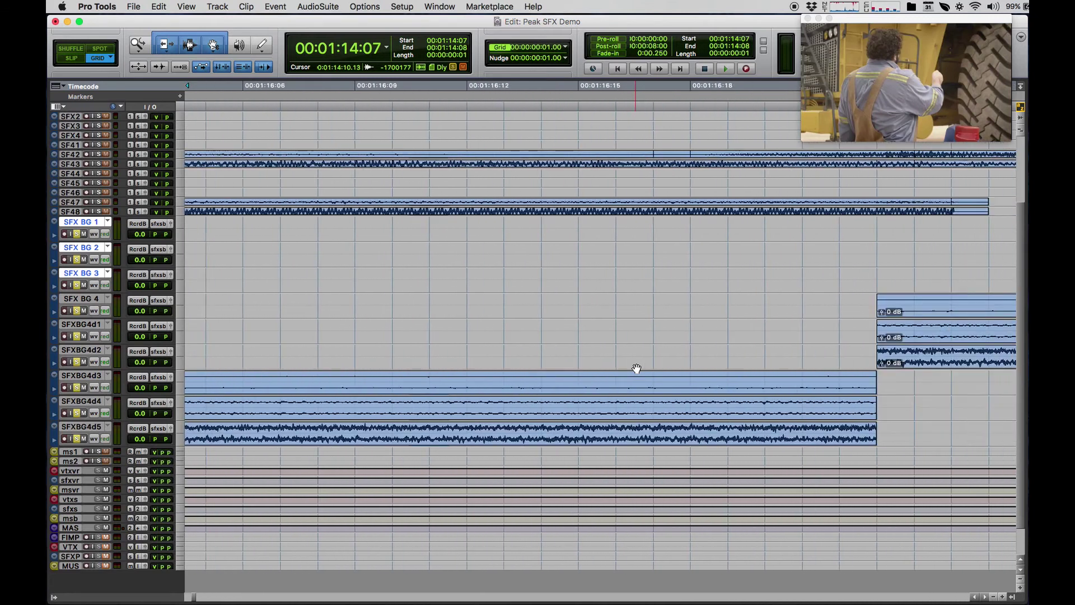
Add a one-frame fade-in at 00:01:16:23 on SFX BG 4 through SFXBG4d2 and a one-frame fade-out at 00:01:16:22 on SFXBG4d3 through SFXBG4d5
{"action": "scroll", "coordinate": [636, 368], "scroll_direction": "right", "scroll_amount": 5}
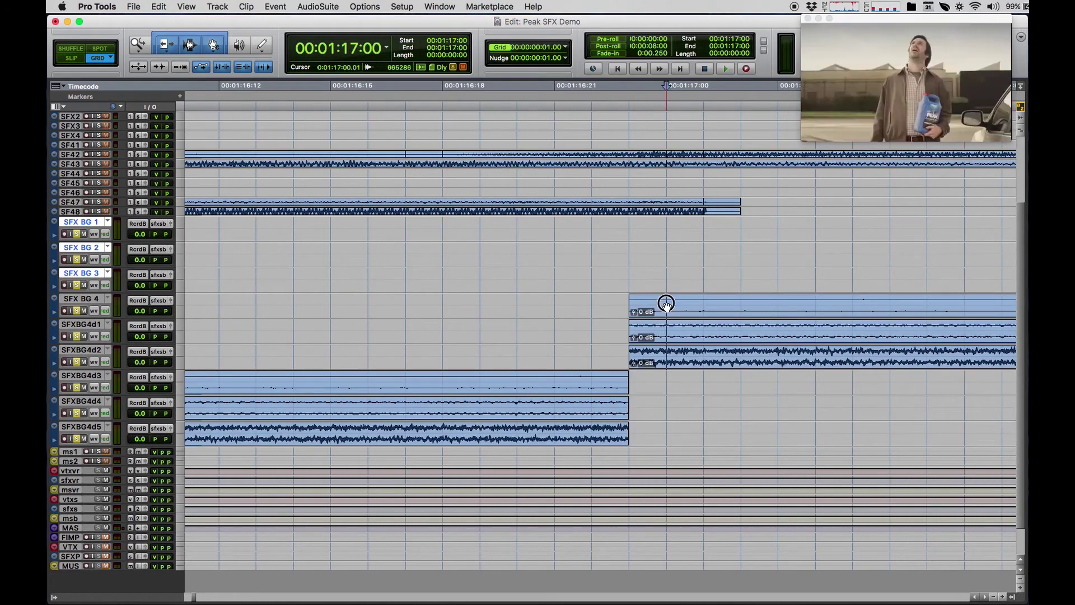
{"action": "left_click_drag", "start_coordinate": [667, 306], "coordinate": [629, 438]}
{"action": "key", "text": "f"}
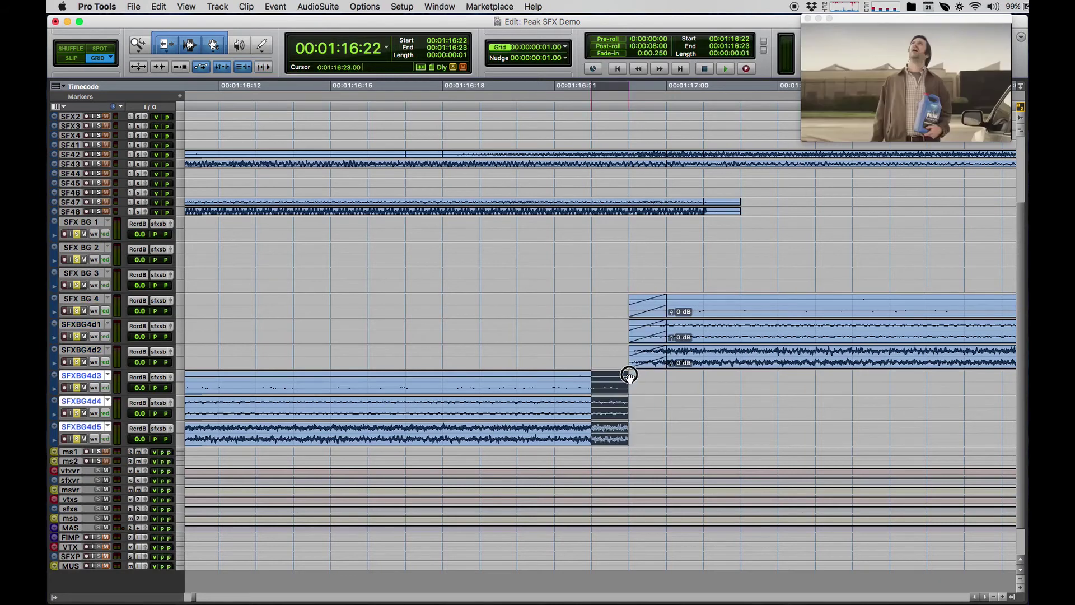
{"action": "key", "text": "f"}
Add a one-frame fade-in at 00:01:20:12 on SFX BG 1 through SFX BG 3 and a one-frame fade-out at 00:01:20:11 on SFX BG 4 through SFXBG4d2
{"action": "scroll", "coordinate": [627, 375], "scroll_direction": "right", "scroll_amount": 5}
{"action": "scroll", "coordinate": [627, 375], "scroll_direction": "right", "scroll_amount": 20}
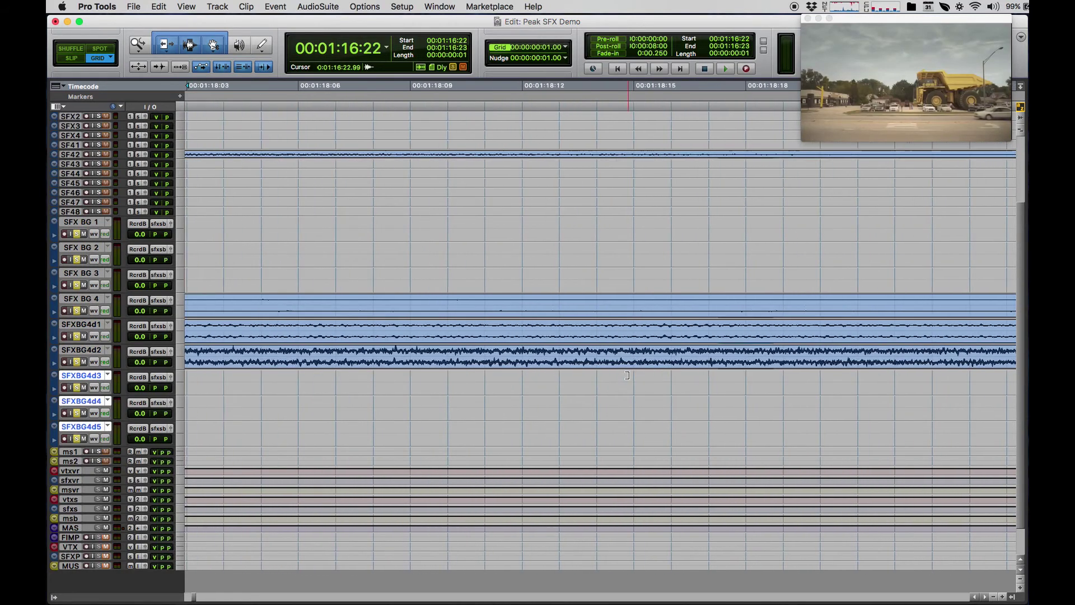
{"action": "scroll", "coordinate": [629, 377], "scroll_direction": "right", "scroll_amount": 1}
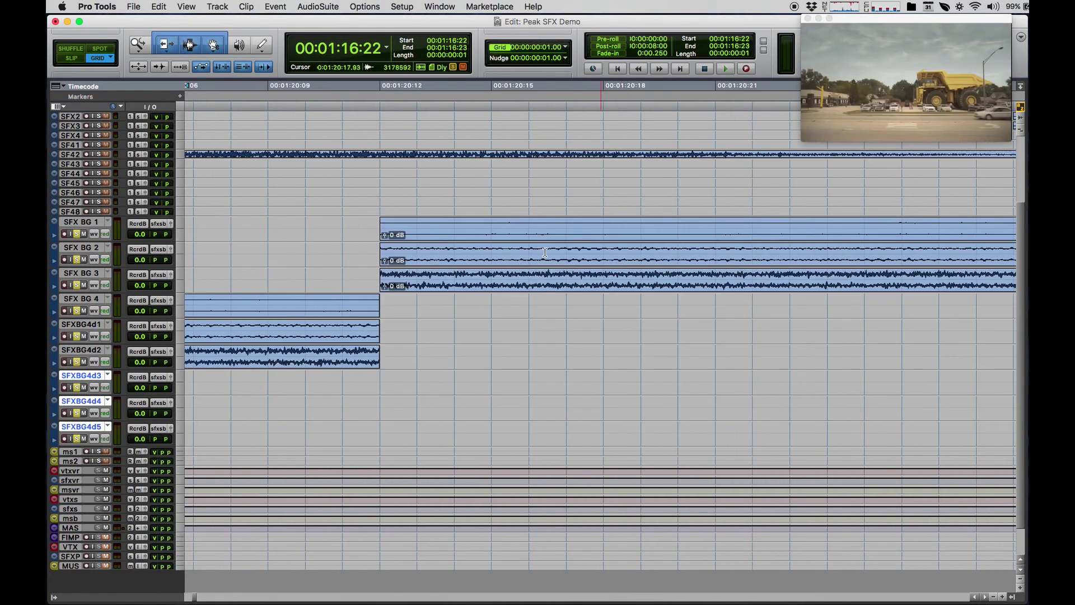
{"action": "left_click_drag", "start_coordinate": [412, 228], "coordinate": [367, 305]}
{"action": "key", "text": "f"}
{"action": "key", "text": "f"}
Overlap one-frame fades at 00:01:23:12, fading out SFX BG 1 through SFX BG 3 and nudging the SFX BG 4 through SFXBG4d2 fade-in one frame earlier
{"action": "scroll", "coordinate": [369, 302], "scroll_direction": "right", "scroll_amount": 20}
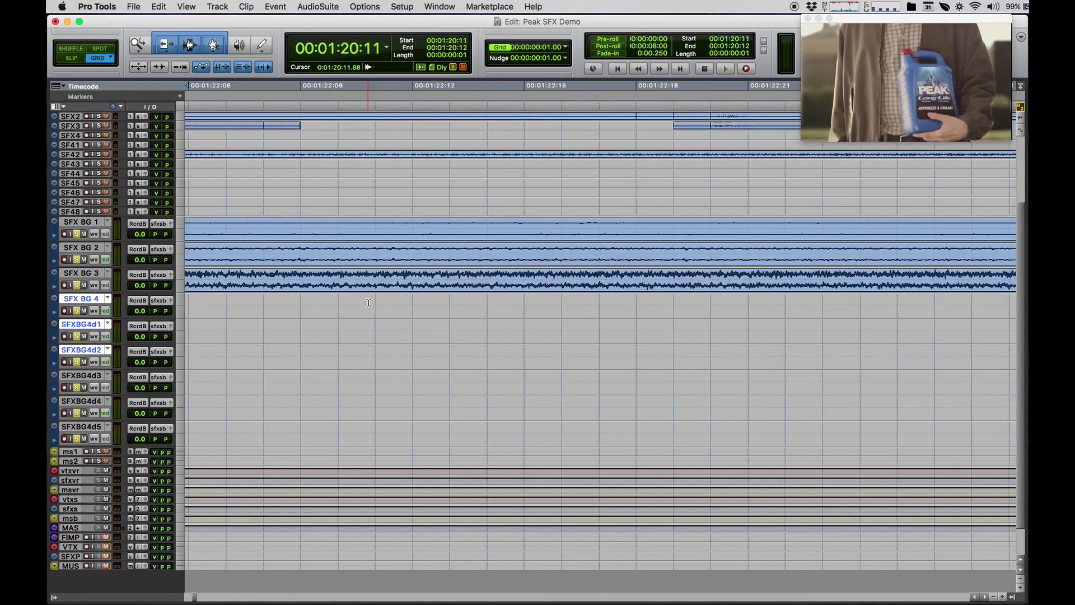
{"action": "scroll", "coordinate": [368, 303], "scroll_direction": "right", "scroll_amount": 12}
{"action": "left_click_drag", "start_coordinate": [436, 224], "coordinate": [475, 302]}
{"action": "key", "text": "f"}
{"action": "key", "text": "f"}
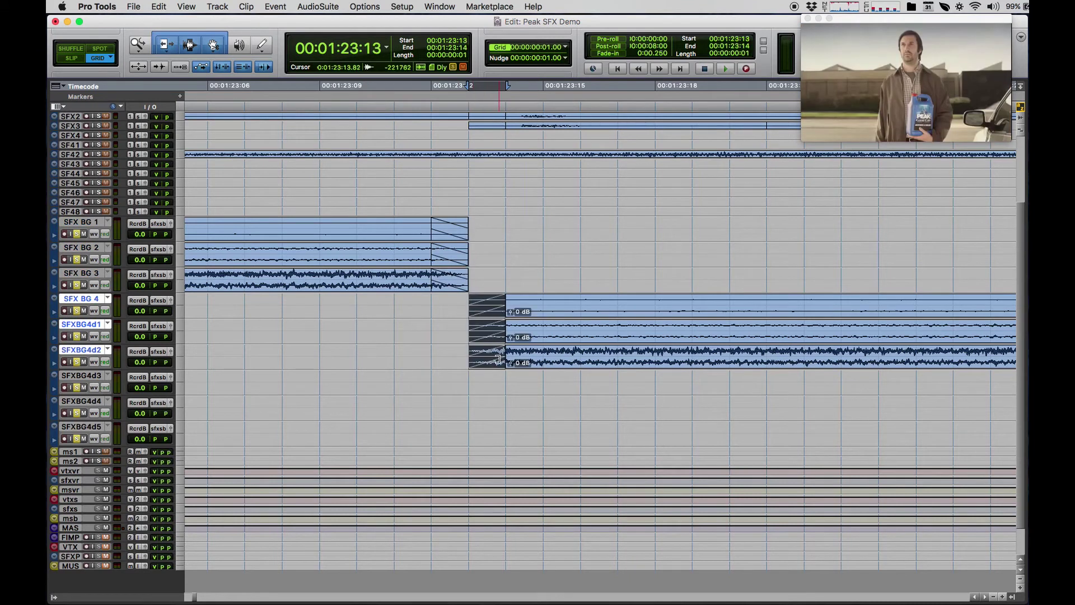
{"action": "key", "text": "minus"}
{"action": "right_click", "coordinate": [497, 363]}
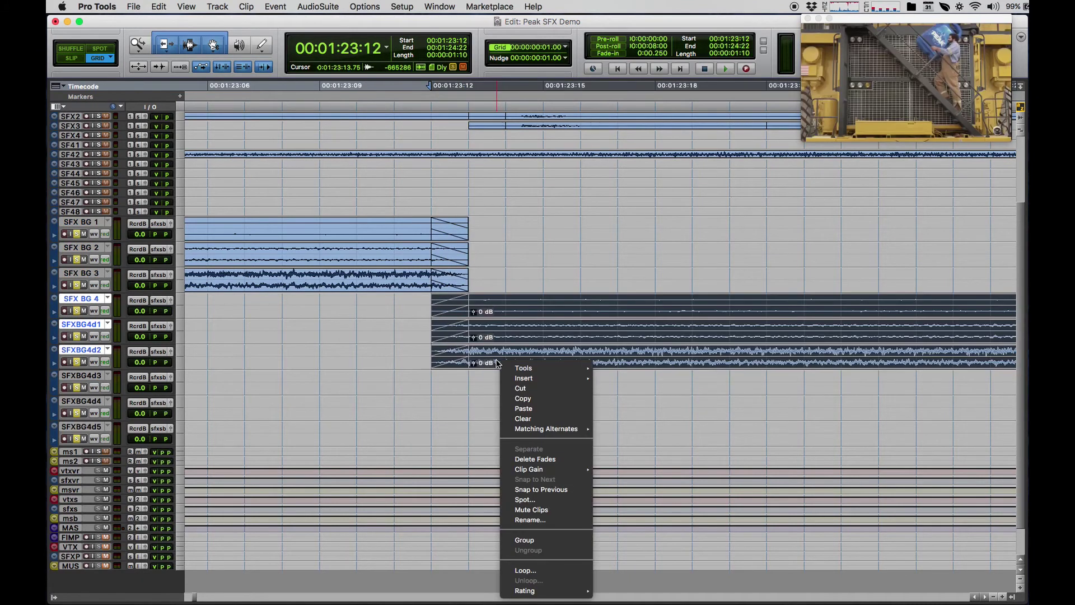
{"action": "left_click", "coordinate": [370, 336]}
Nudge the SFX BG 1 through SFX BG 3 fade-in at 00:01:20:12 one frame earlier to 00:01:20:11
{"action": "scroll", "coordinate": [370, 336], "scroll_direction": "left", "scroll_amount": 20}
{"action": "scroll", "coordinate": [370, 341], "scroll_direction": "up", "scroll_amount": 2}
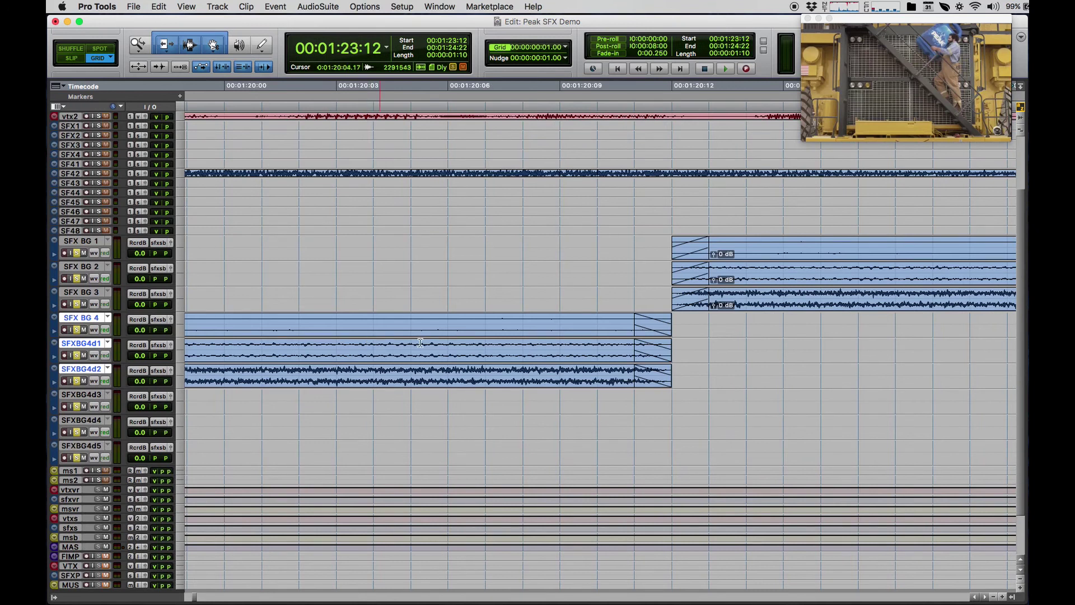
{"action": "left_click", "coordinate": [695, 299]}
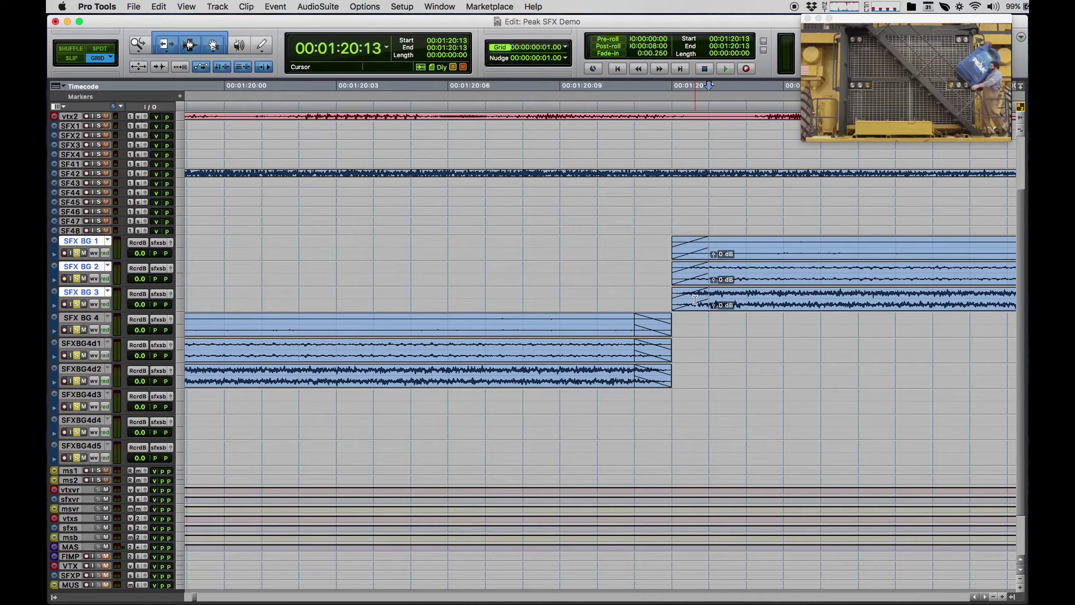
{"action": "key", "text": "alt+shift+minus"}
{"action": "key", "text": "minus"}
{"action": "scroll", "coordinate": [695, 300], "scroll_direction": "right", "scroll_amount": 5}
{"action": "scroll", "coordinate": [694, 300], "scroll_direction": "up", "scroll_amount": 1}
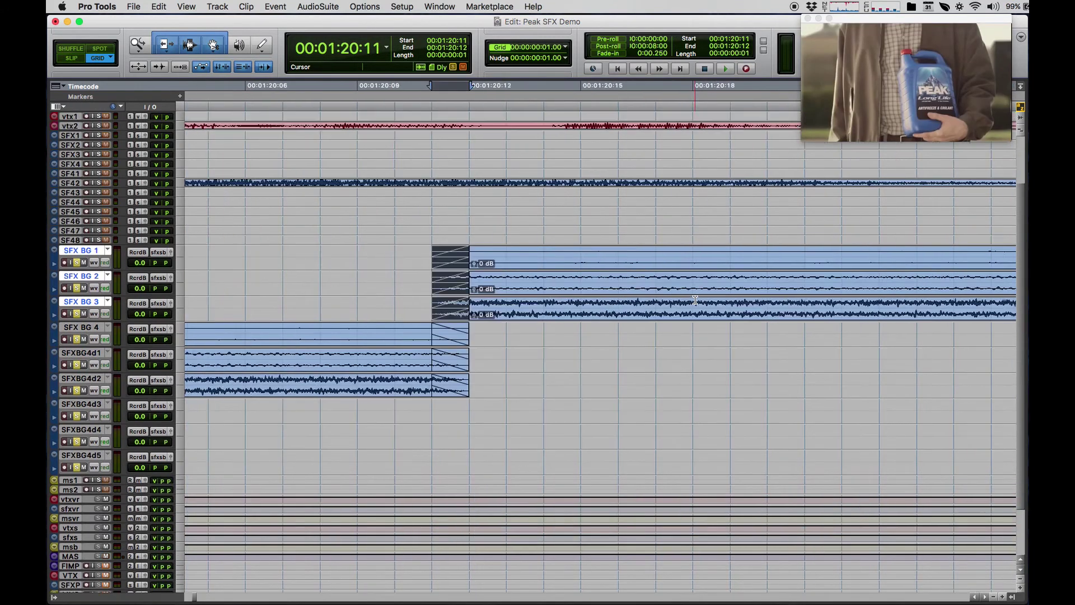
Overlap one-frame fades at 00:01:24:21, nudging a fade-in on SFX BG 1 through SFX BG 3 earlier and fading out SFX BG 4 through SFXBG4d2
{"action": "scroll", "coordinate": [695, 300], "scroll_direction": "right", "scroll_amount": 15}
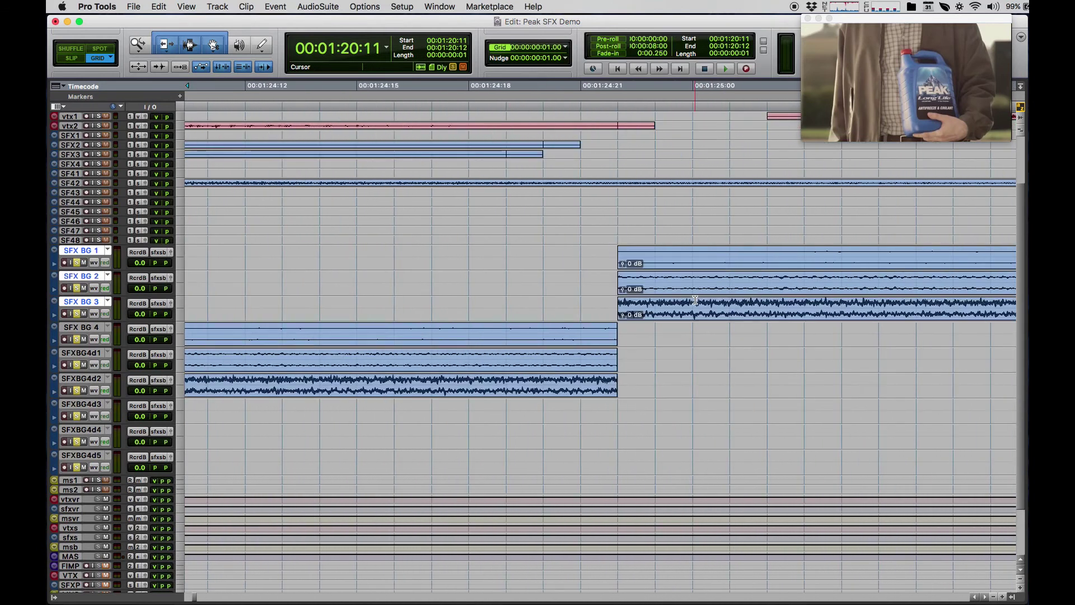
{"action": "scroll", "coordinate": [695, 299], "scroll_direction": "right", "scroll_amount": 3}
{"action": "left_click_drag", "start_coordinate": [529, 249], "coordinate": [564, 252]}
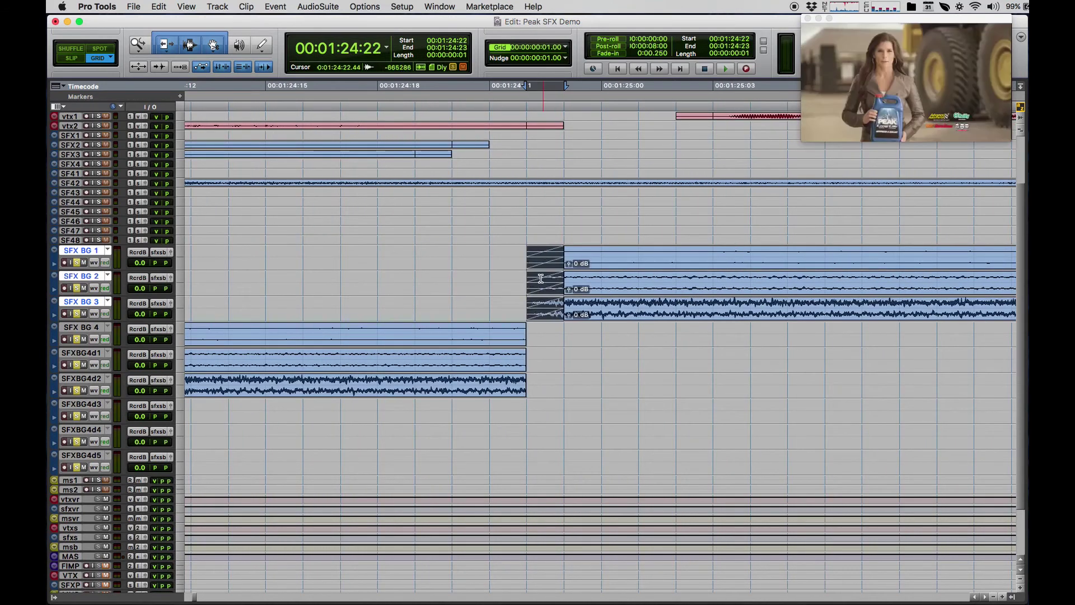
{"action": "key", "text": "minus"}
{"action": "left_click_drag", "start_coordinate": [496, 332], "coordinate": [523, 330]}
Overlap one-frame fades at 00:01:27:18, fading out SFX BG 1 through SFX BG 3 and fading in SFXBG4d3 through SFXBG4d5
{"action": "scroll", "coordinate": [523, 330], "scroll_direction": "up", "scroll_amount": 3}
{"action": "scroll", "coordinate": [532, 319], "scroll_direction": "right", "scroll_amount": 20}
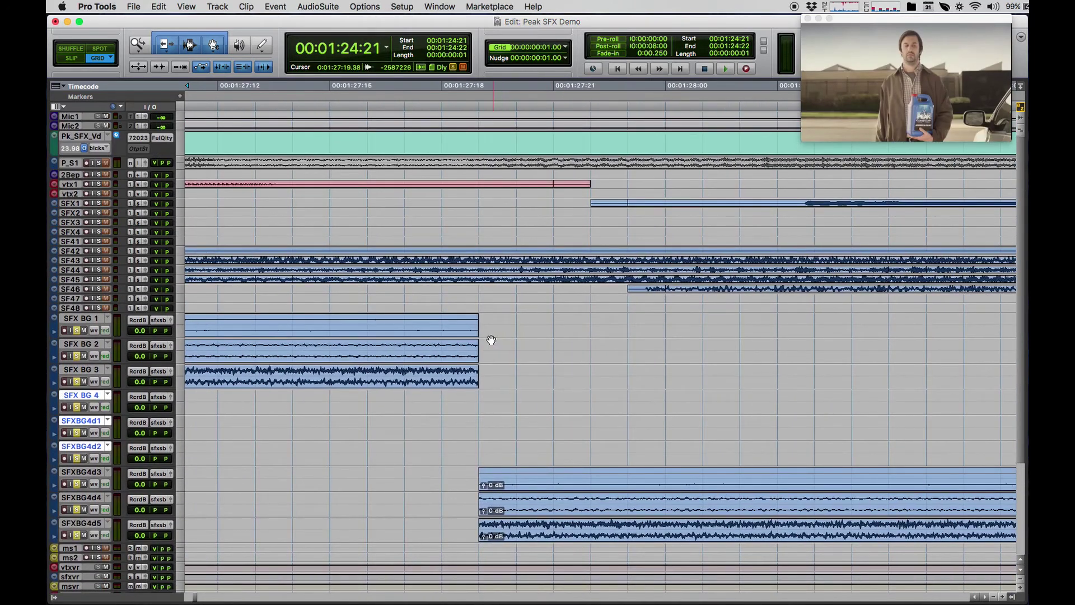
{"action": "left_click_drag", "start_coordinate": [452, 323], "coordinate": [455, 377]}
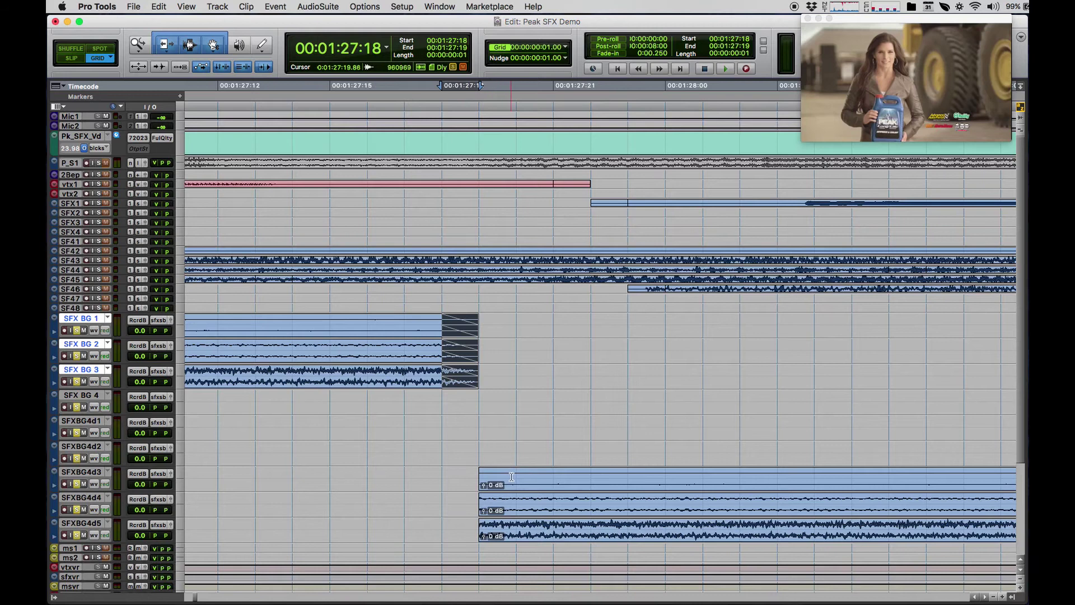
{"action": "left_click_drag", "start_coordinate": [511, 476], "coordinate": [492, 475]}
{"action": "key", "text": "space"}
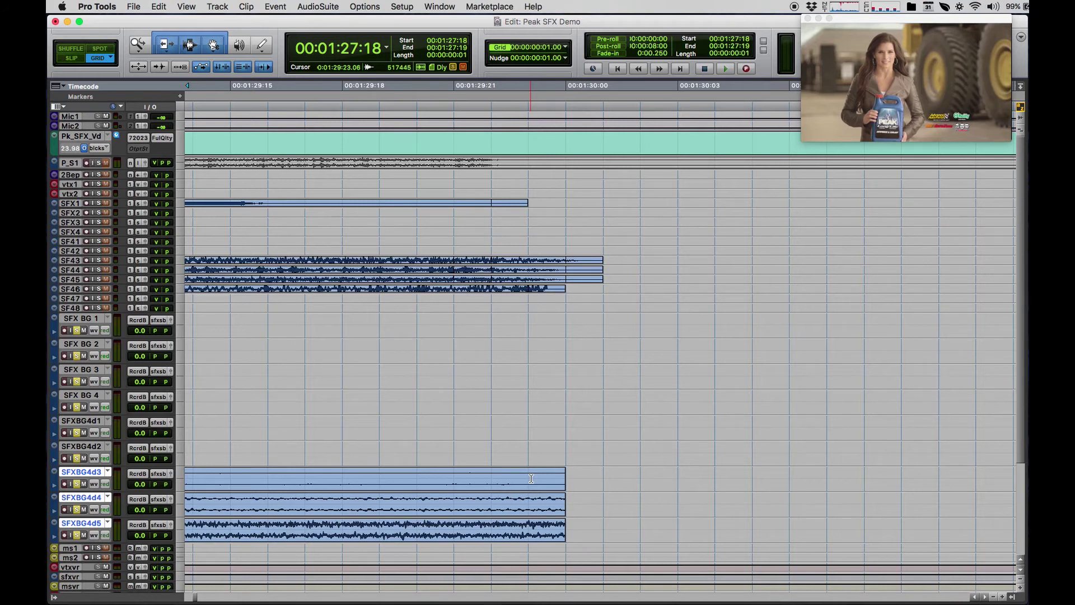
Review the checkerboard layout of all background clips across the entire session timeline
{"action": "key", "text": "r"}
{"action": "key", "text": "r"}
{"action": "key", "text": "r"}
{"action": "key", "text": "r"}
{"action": "key", "text": "r"}
{"action": "key", "text": "r"}
{"action": "key", "text": "r"}
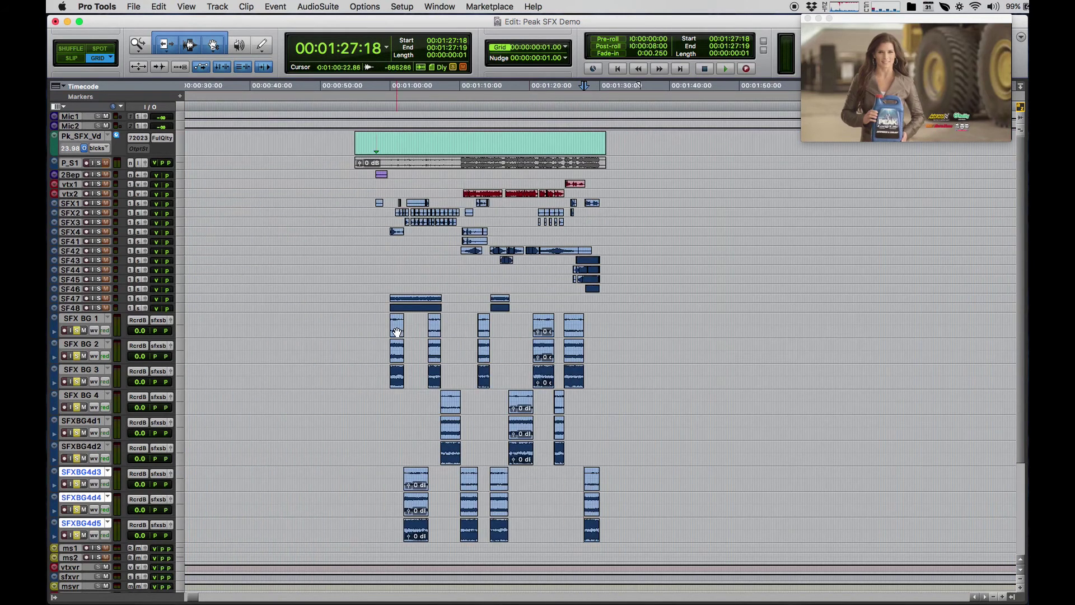
Play the checkerboarded backgrounds from 00:01:00:23 to check how smoothly the first shot changes sound
{"action": "left_click", "coordinate": [385, 322]}
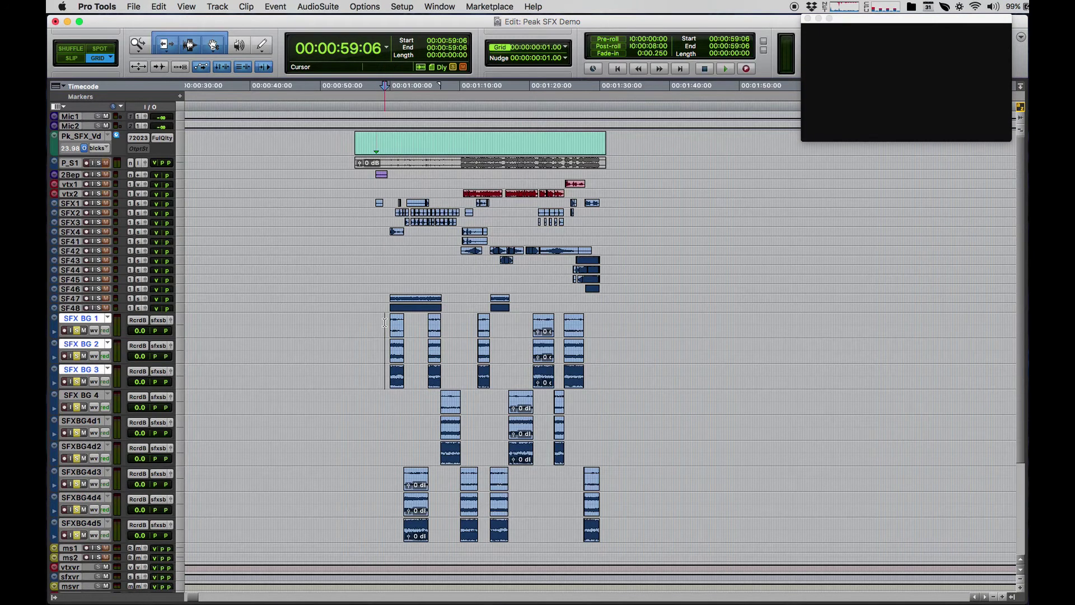
{"action": "key", "text": "Tab"}
{"action": "key", "text": "t"}
{"action": "key", "text": "t"}
{"action": "key", "text": "t"}
{"action": "key", "text": "t"}
{"action": "scroll", "coordinate": [384, 323], "scroll_direction": "right", "scroll_amount": 9}
{"action": "scroll", "coordinate": [384, 322], "scroll_direction": "down", "scroll_amount": 1}
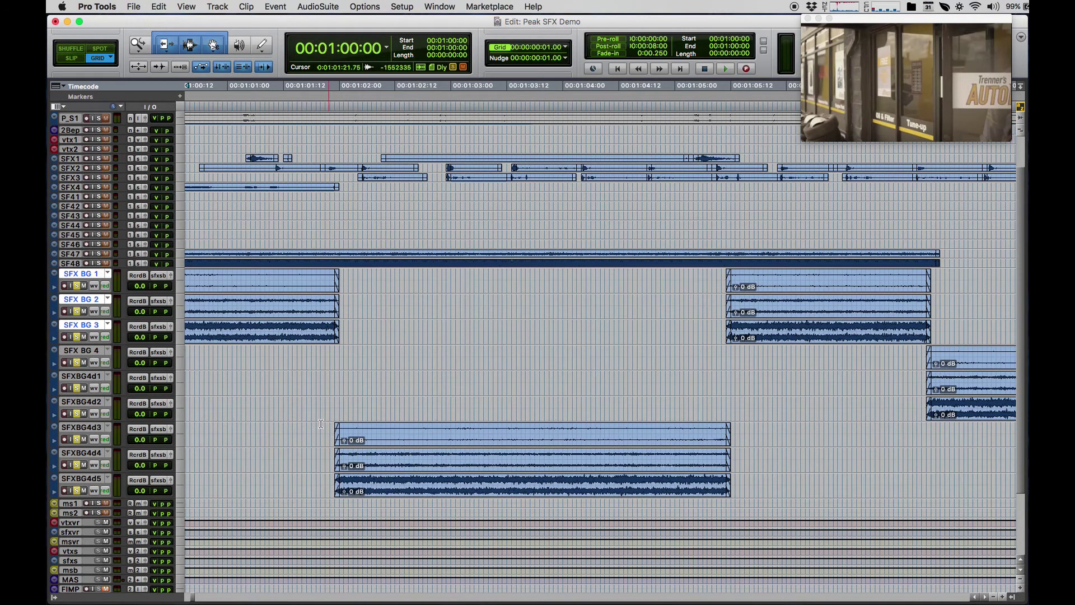
{"action": "left_click", "coordinate": [222, 282]}
{"action": "key", "text": "space"}
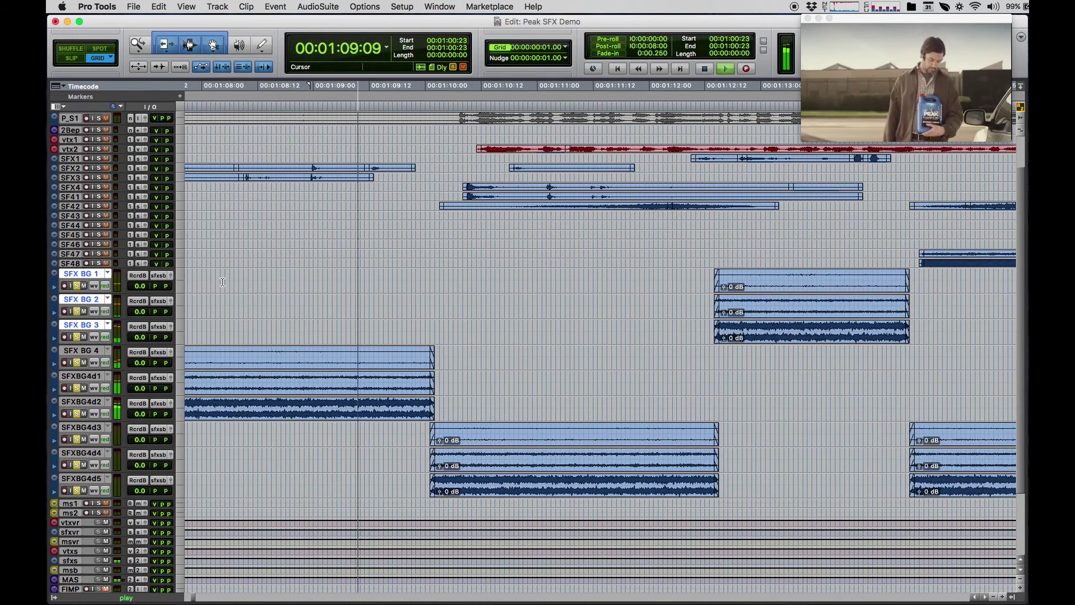
{"action": "key", "text": "space"}
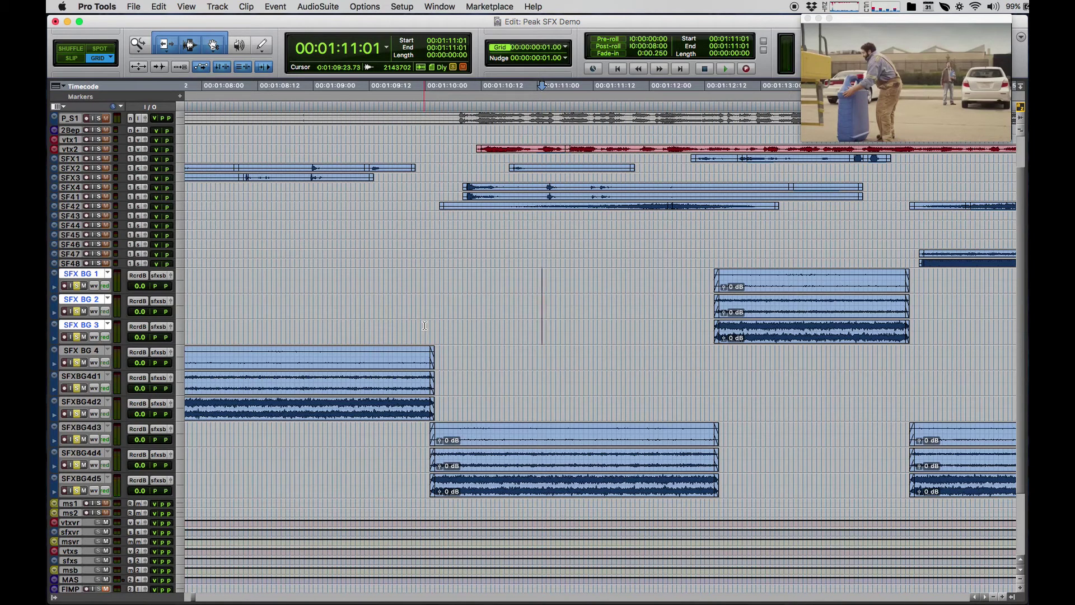
Shrink the height of all tracks so the background checkerboard and the whole session fit in view
{"action": "key", "text": "super+bracketleft"}
{"action": "key", "text": "super+bracketleft"}
{"action": "key", "text": "super+bracketleft"}
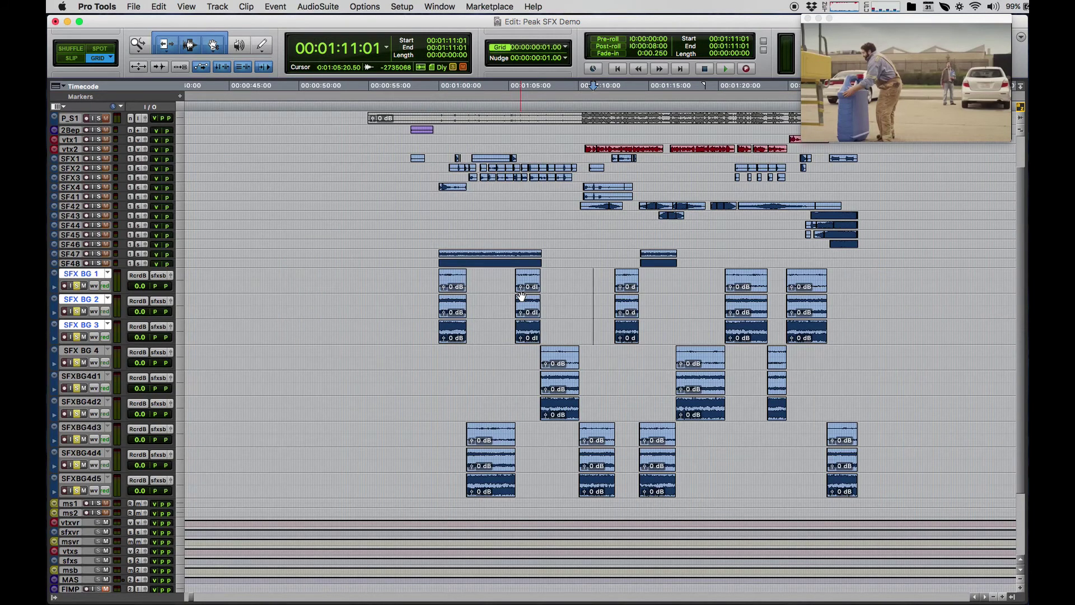
{"action": "key", "text": "ctrl+alt+Down"}
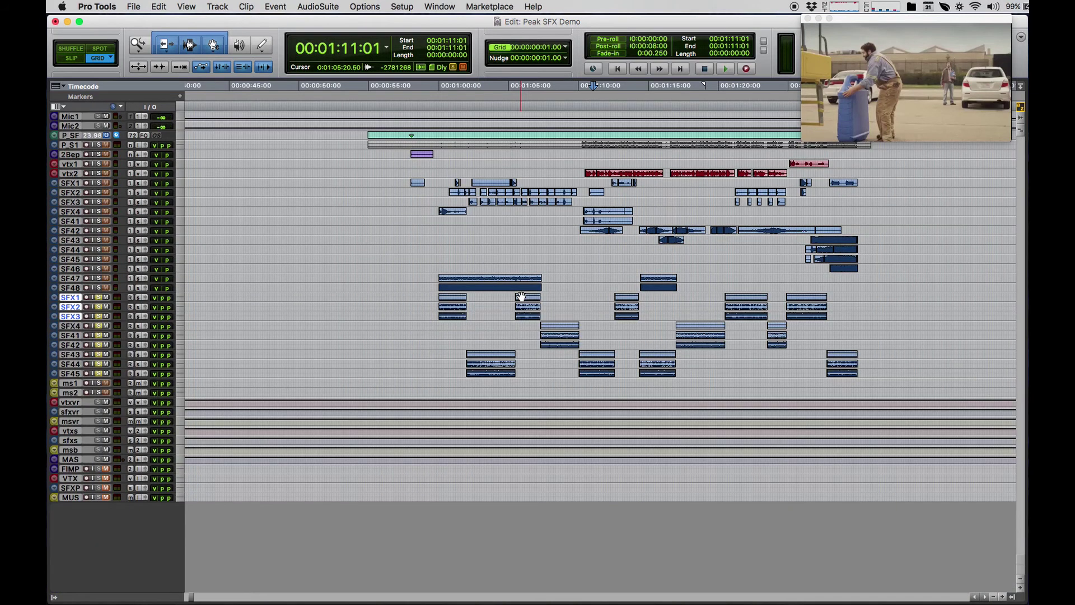
{"action": "scroll", "coordinate": [522, 296], "scroll_direction": "right", "scroll_amount": 10}
{"action": "scroll", "coordinate": [521, 297], "scroll_direction": "left", "scroll_amount": 6}
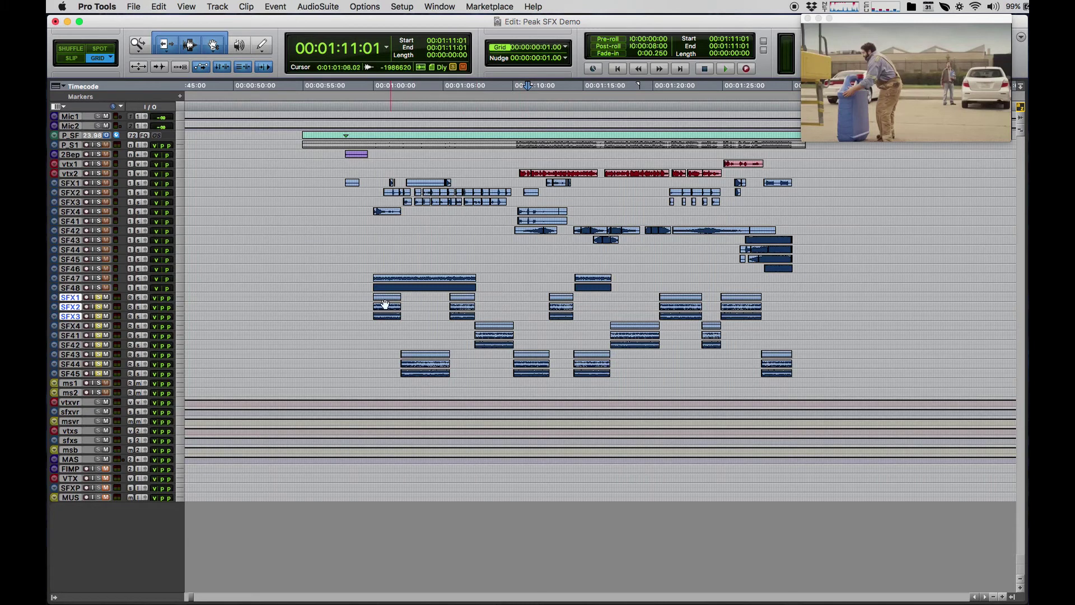
Play the session from the start of the first background clip at 00:01:00:00 and listen to the transitions
{"action": "left_click", "coordinate": [368, 296]}
{"action": "key", "text": "Tab"}
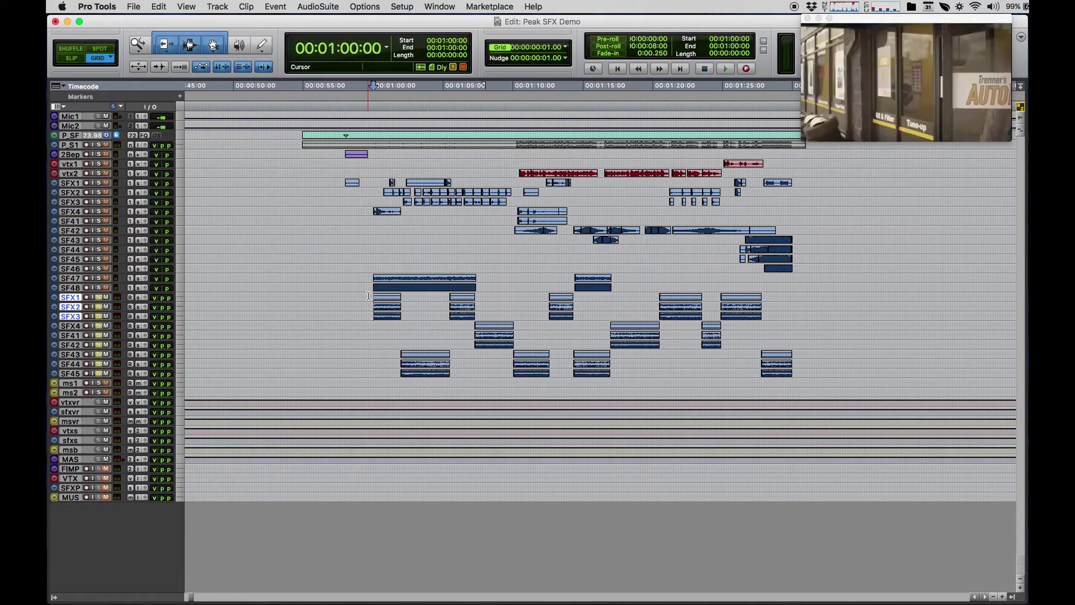
{"action": "key", "text": "space"}
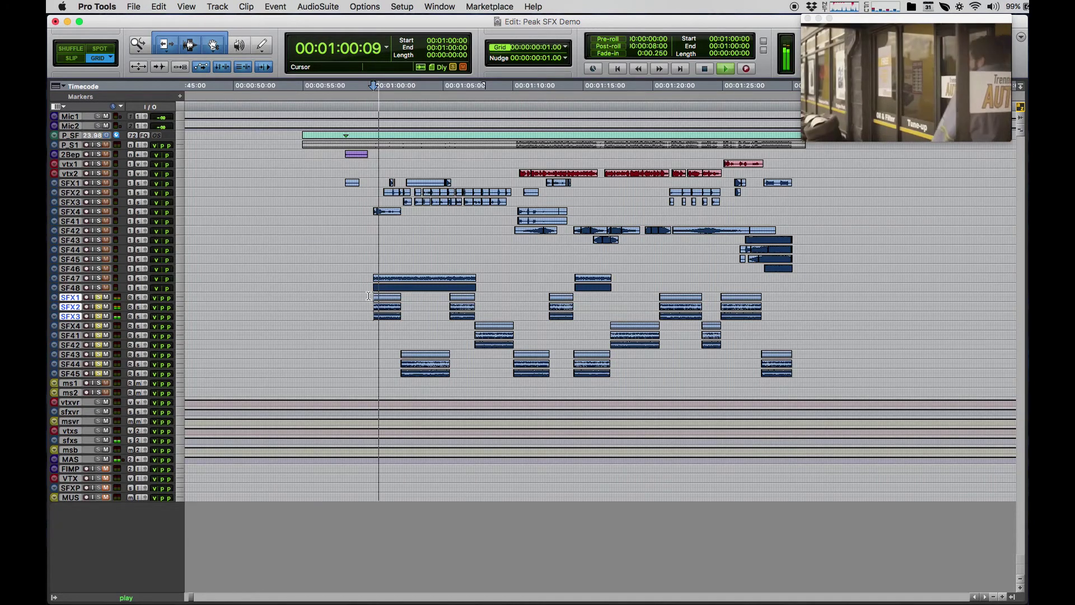
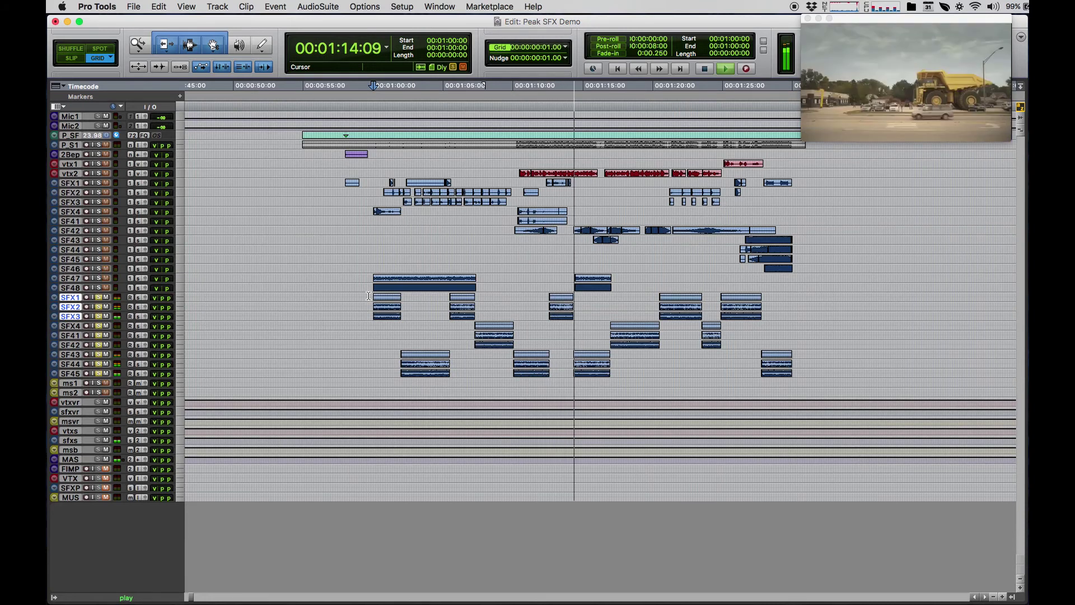
{"action": "key", "text": "space"}
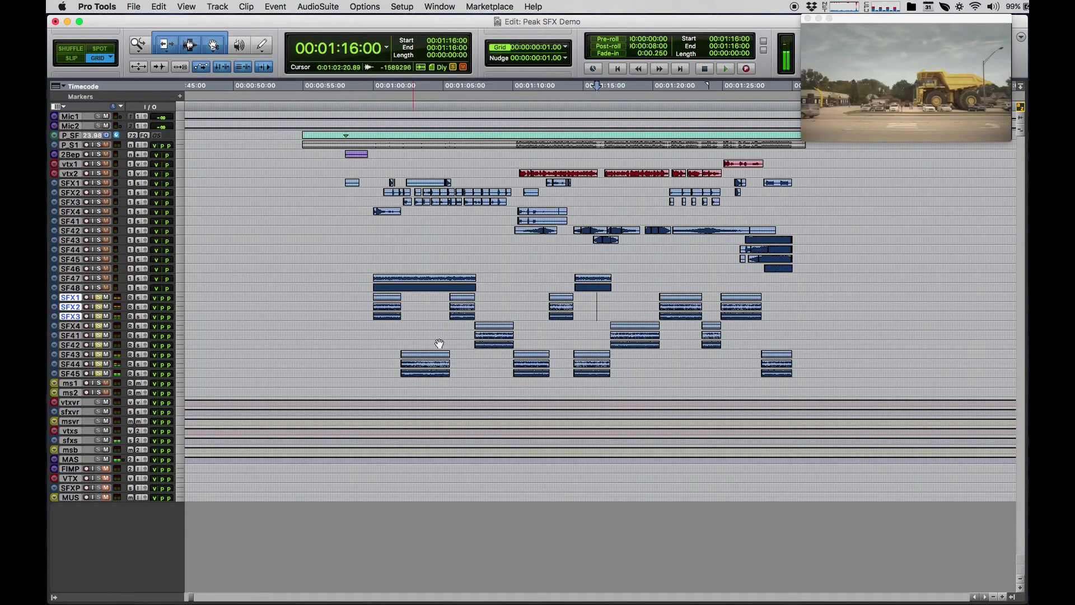
Nudge the fade-in at 00:01:14:08 on SFXBG4d3 through SFXBG4d5 one frame earlier to 00:01:14:07
{"action": "left_click", "coordinate": [564, 353]}
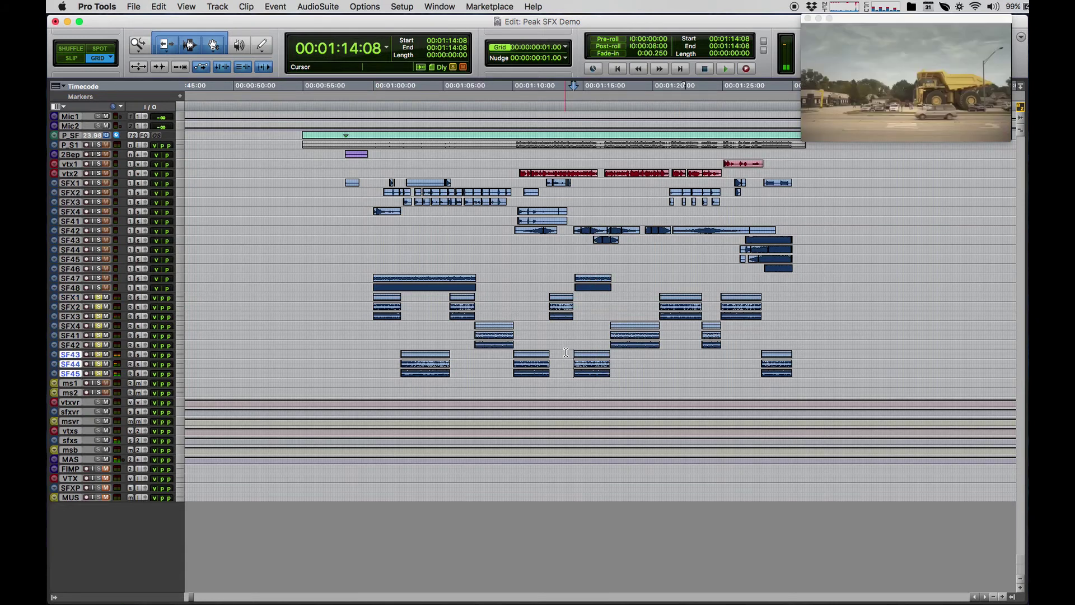
{"action": "key", "text": "t"}
{"action": "key", "text": "t"}
{"action": "key", "text": "t"}
{"action": "key", "text": "t"}
{"action": "key", "text": "t"}
{"action": "key", "text": "t"}
{"action": "key", "text": "t"}
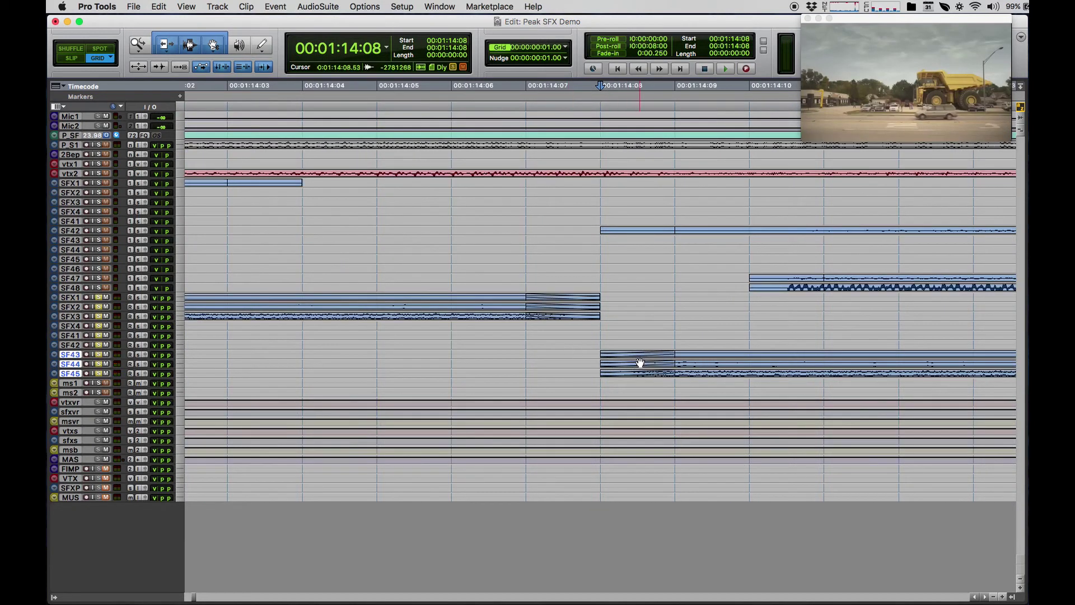
{"action": "left_click", "coordinate": [640, 362]}
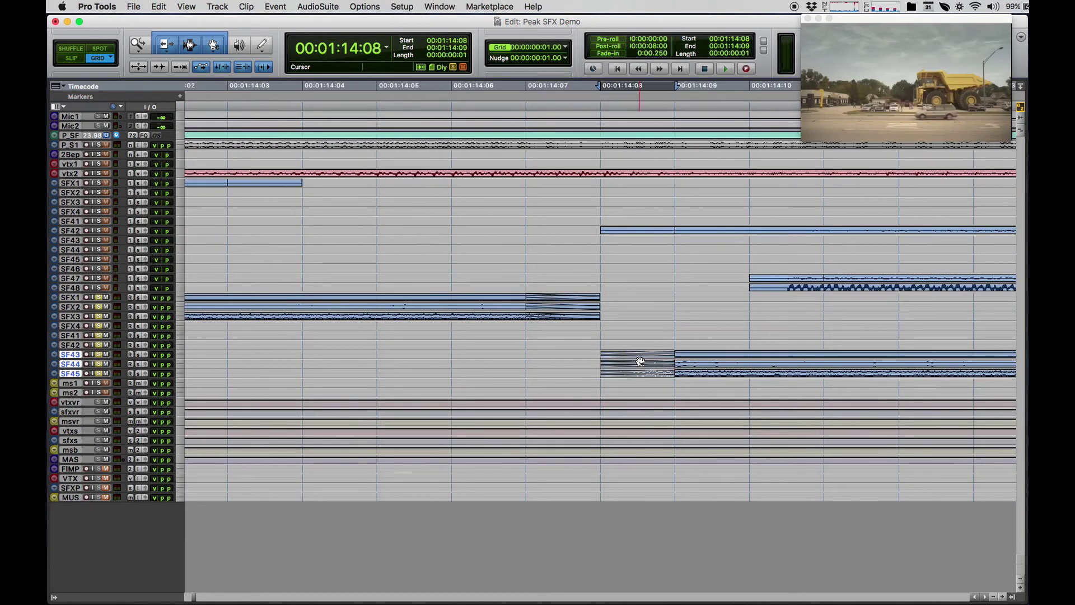
{"action": "key", "text": "comma"}
{"action": "key", "text": "r"}
{"action": "key", "text": "r"}
{"action": "key", "text": "r"}
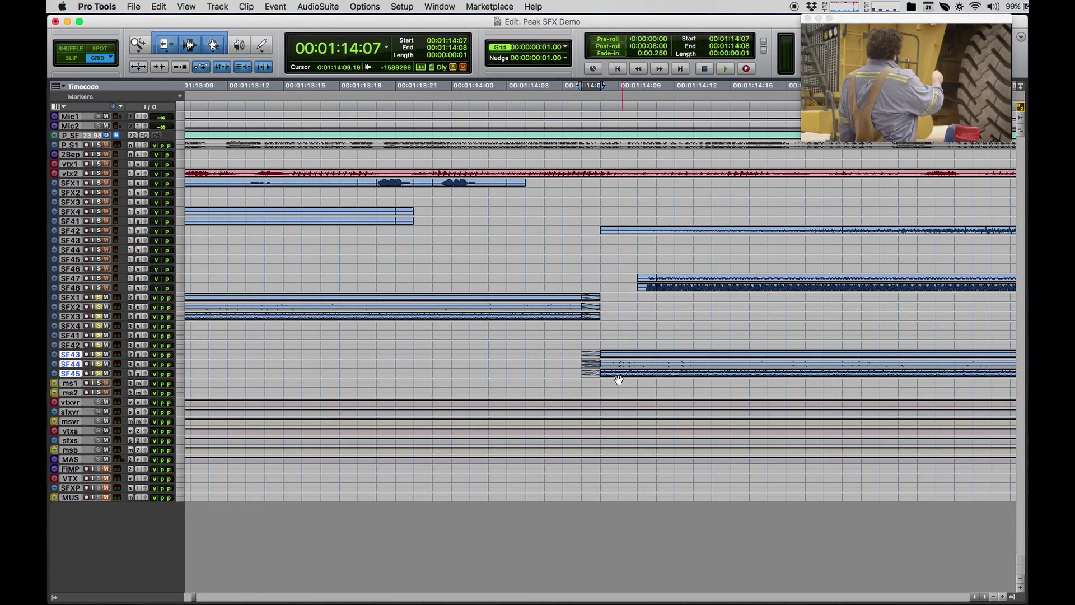
Play from 00:01:13:23 to check the background transitions after the nudged fade-in
{"action": "left_click", "coordinate": [518, 326]}
{"action": "key", "text": "space"}
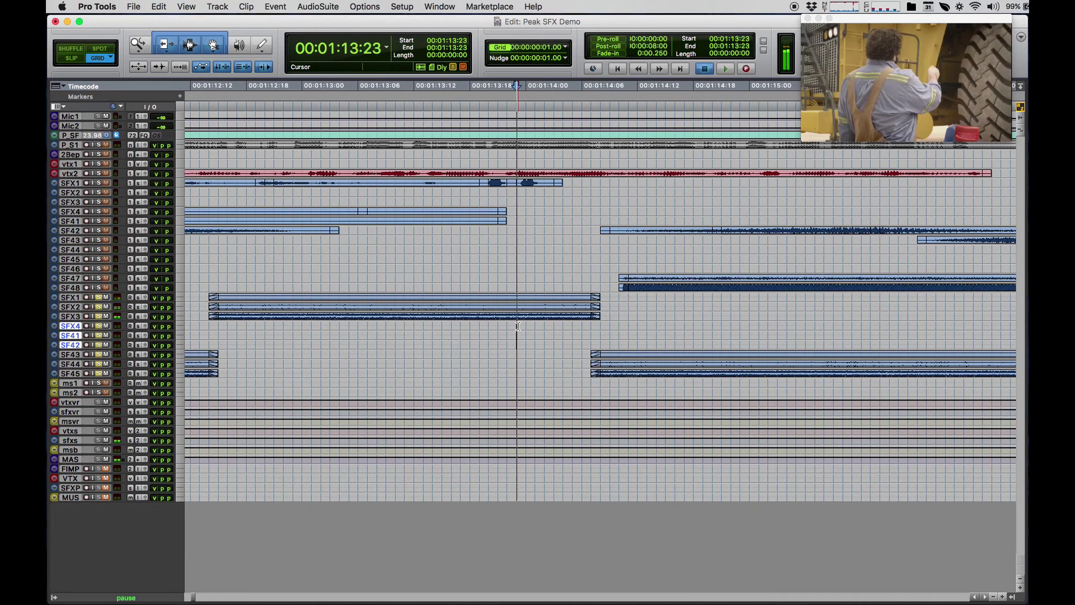
{"action": "key", "text": "r"}
{"action": "key", "text": "r"}
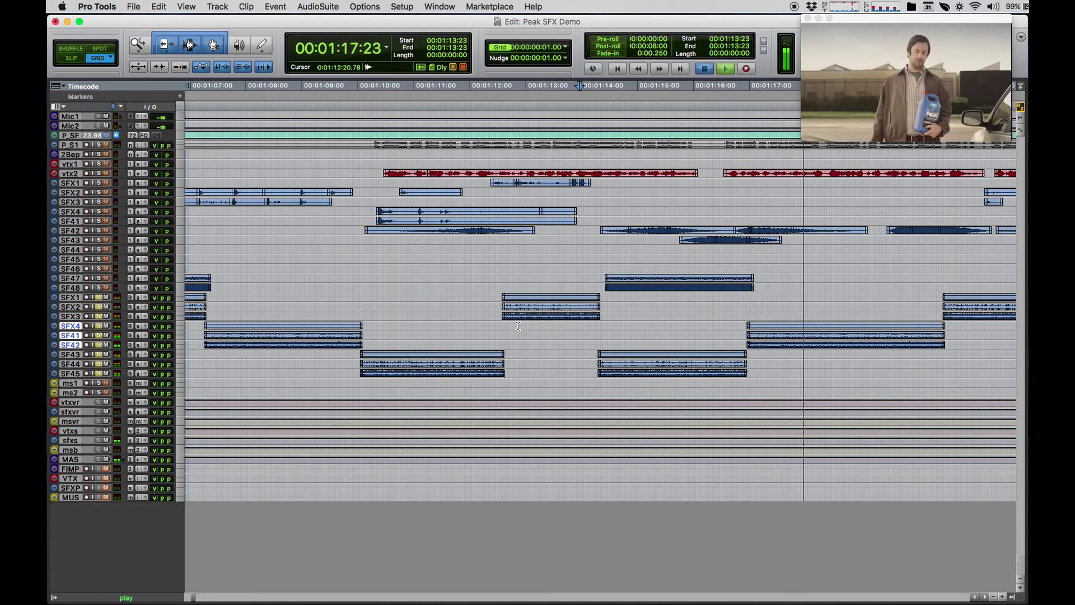
{"action": "key", "text": "space"}
Nudge the fade-in at 00:01:16:23 on SFX BG 4 through SFXBG4d2 one frame earlier to 00:01:16:22
{"action": "left_click", "coordinate": [741, 326]}
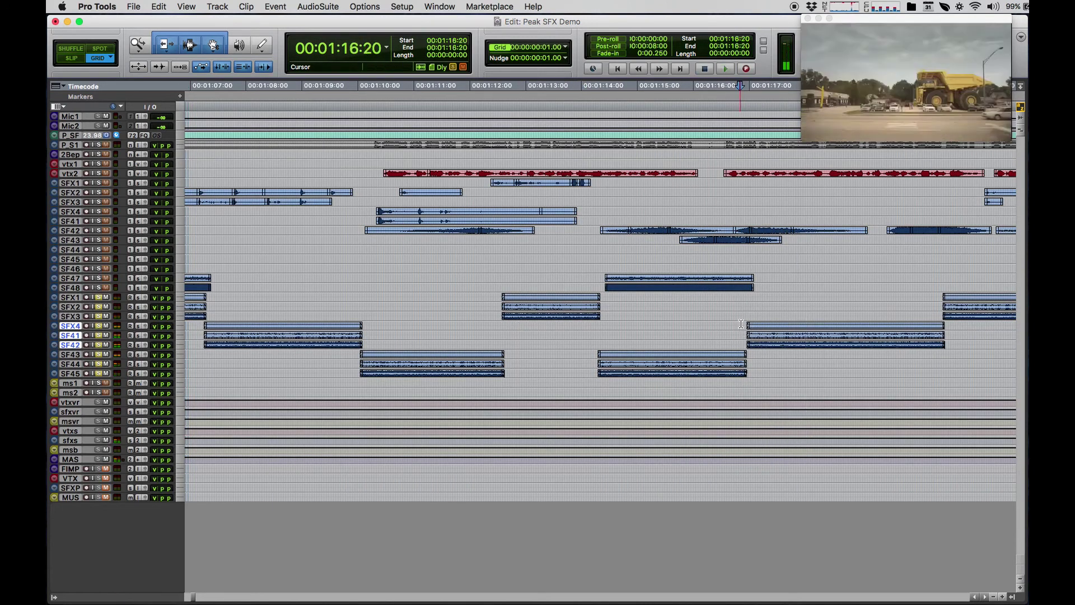
{"action": "left_click", "coordinate": [747, 325]}
{"action": "key", "text": "t"}
{"action": "key", "text": "t"}
{"action": "key", "text": "t"}
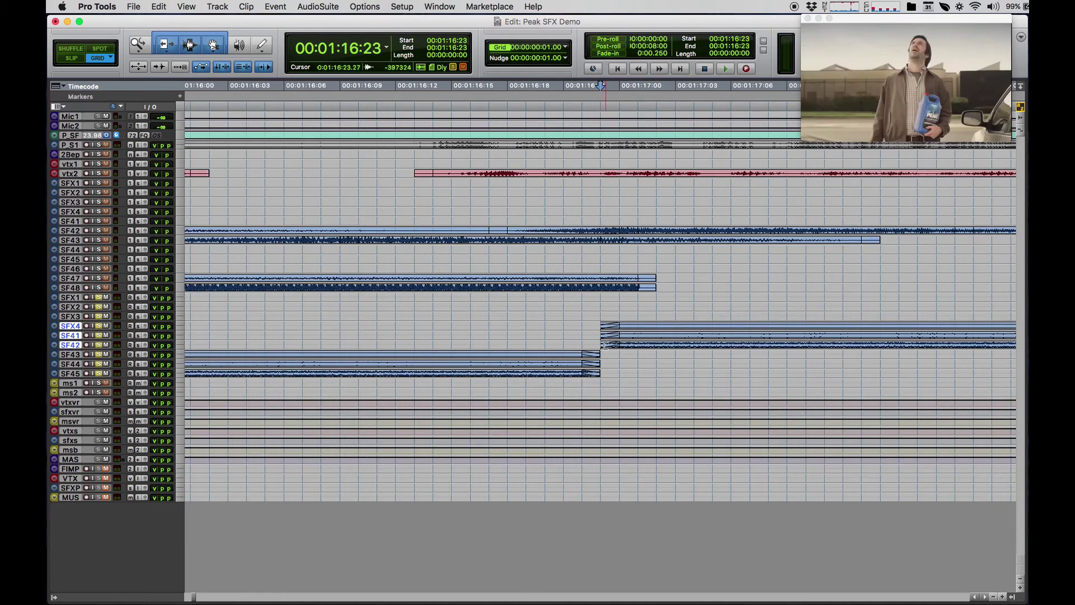
{"action": "left_click_drag", "start_coordinate": [612, 352], "coordinate": [613, 350]}
{"action": "key", "text": "minus"}
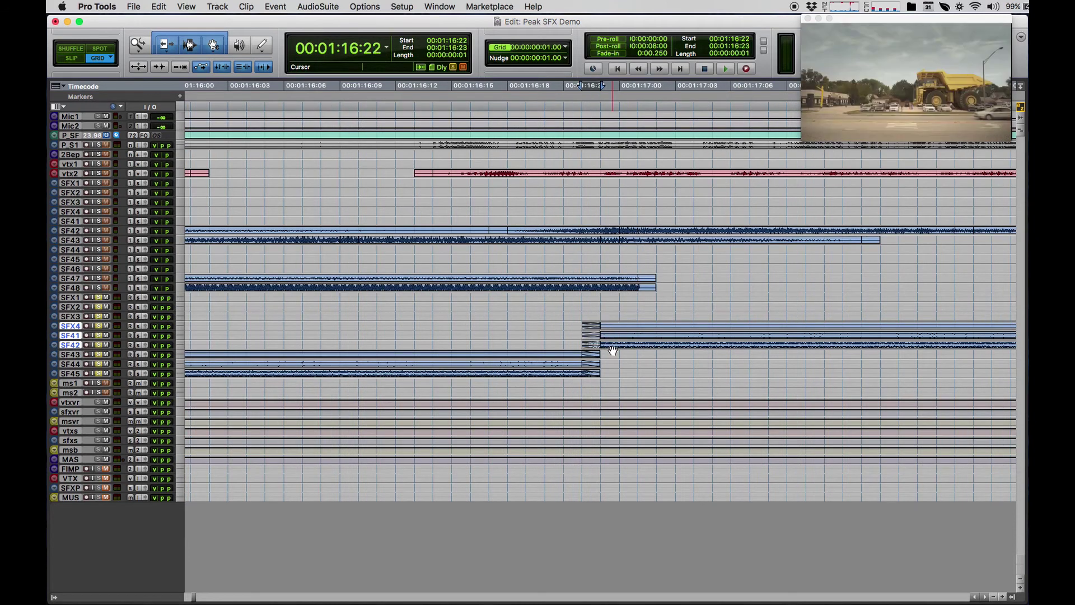
{"action": "key", "text": "r"}
{"action": "key", "text": "r"}
{"action": "key", "text": "r"}
{"action": "key", "text": "r"}
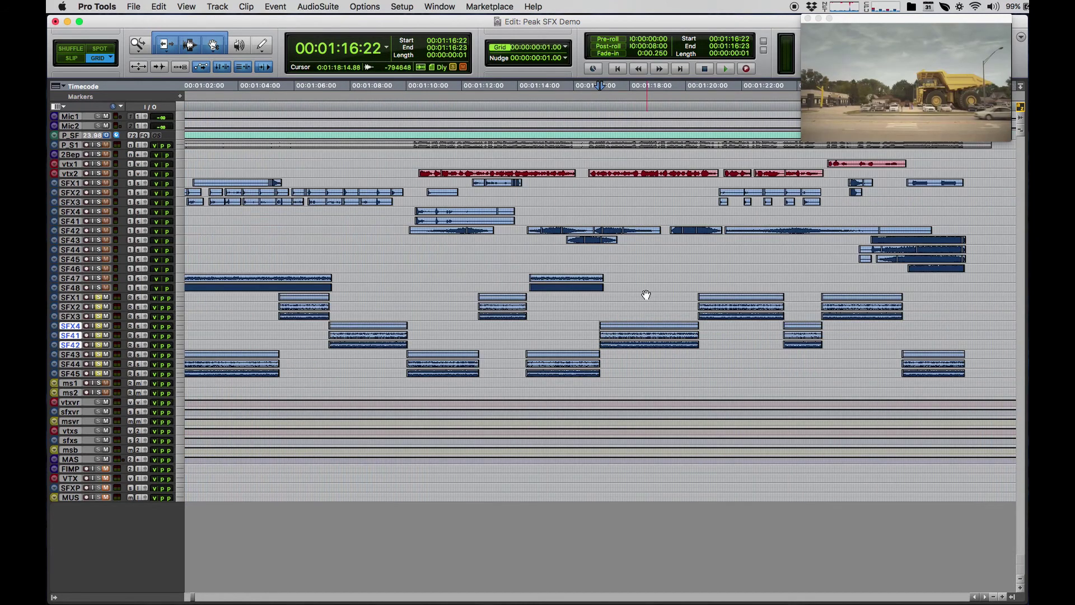
Play the session from 00:01:17:23 through the end of the spot to check the remaining transitions
{"action": "left_click", "coordinate": [629, 298]}
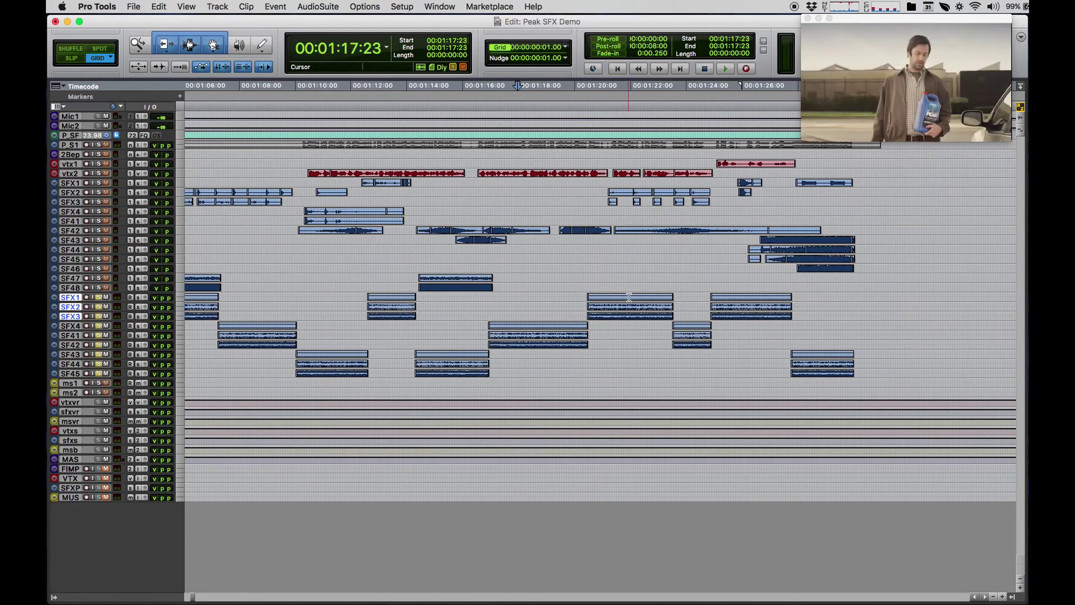
{"action": "key", "text": "space"}
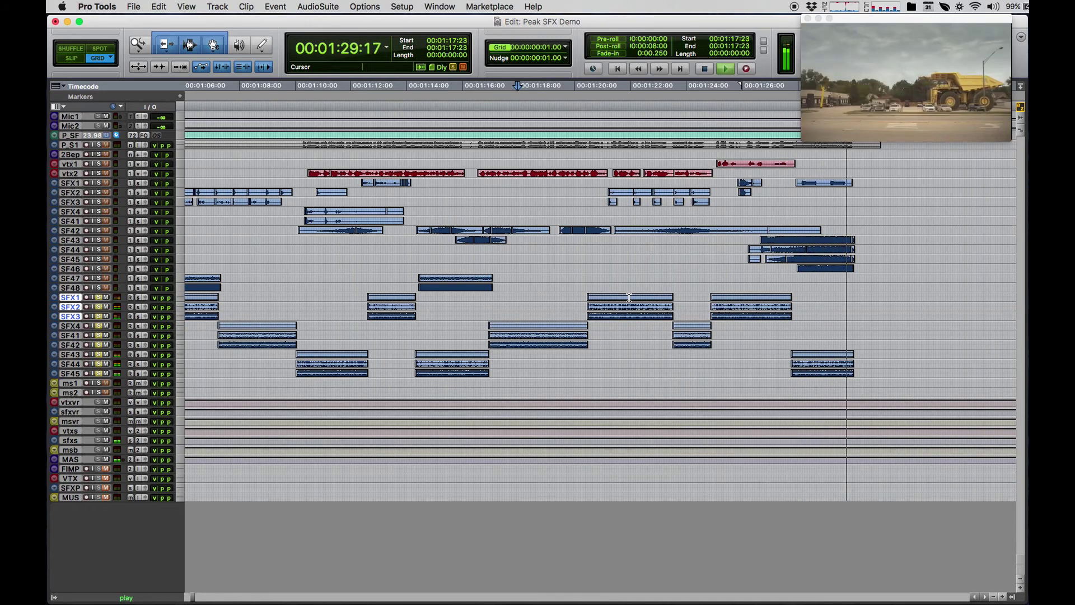
{"action": "key", "text": "space"}
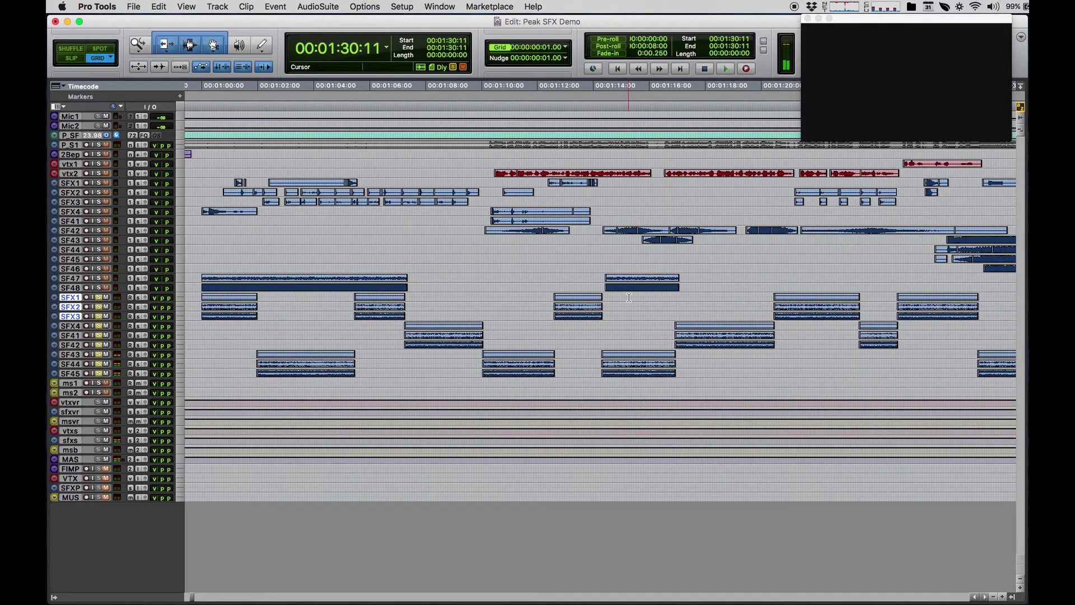
Select a range across all nine background tracks and increase their height by one size
{"action": "key", "text": "r"}
{"action": "scroll", "coordinate": [629, 297], "scroll_direction": "right", "scroll_amount": 3}
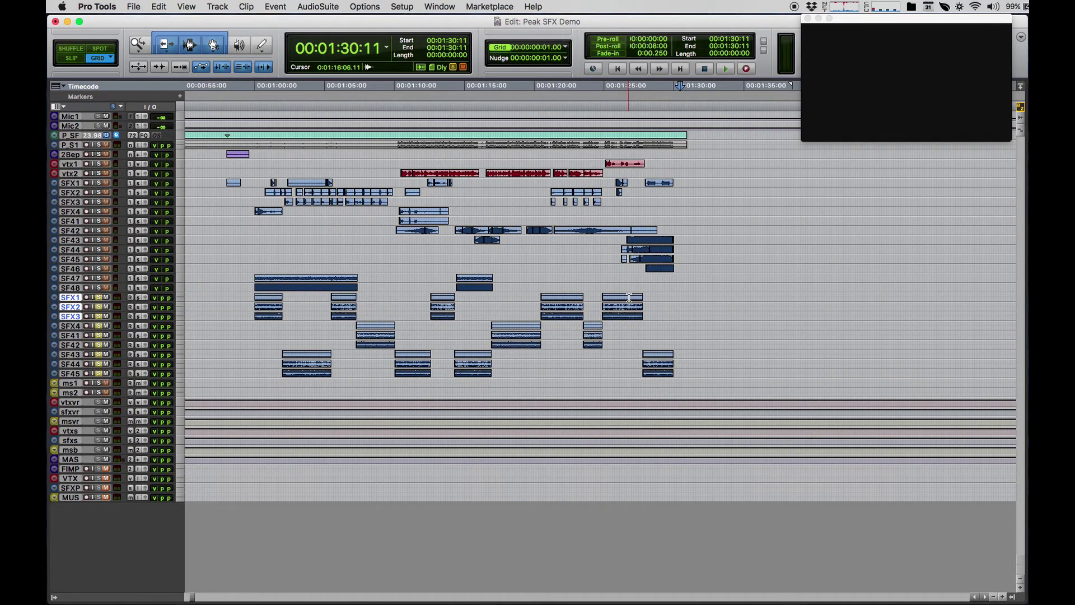
{"action": "left_click_drag", "start_coordinate": [245, 293], "coordinate": [700, 364]}
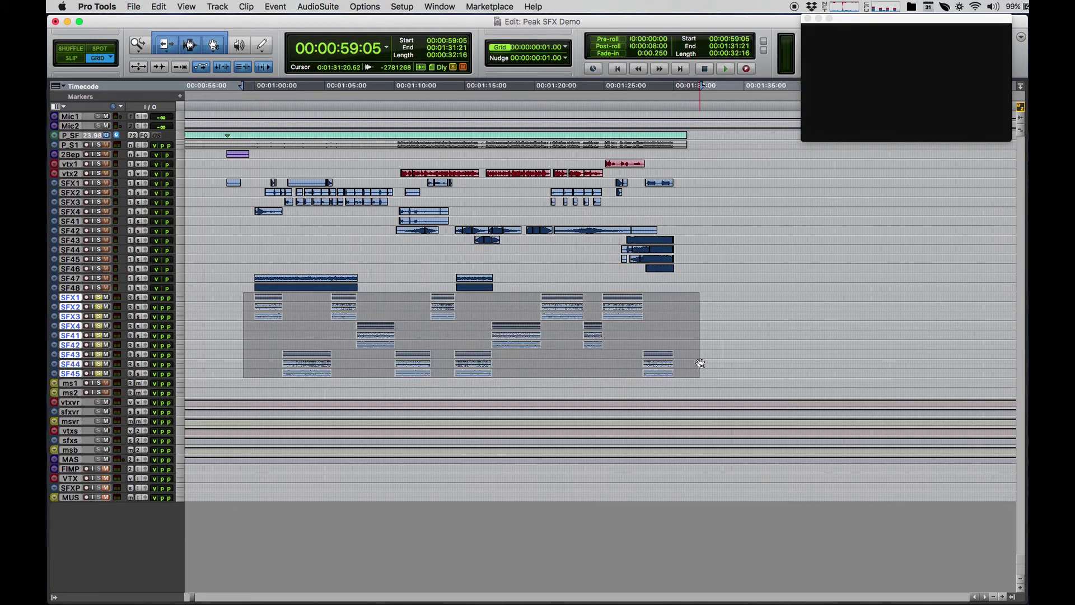
{"action": "left_click", "coordinate": [665, 307]}
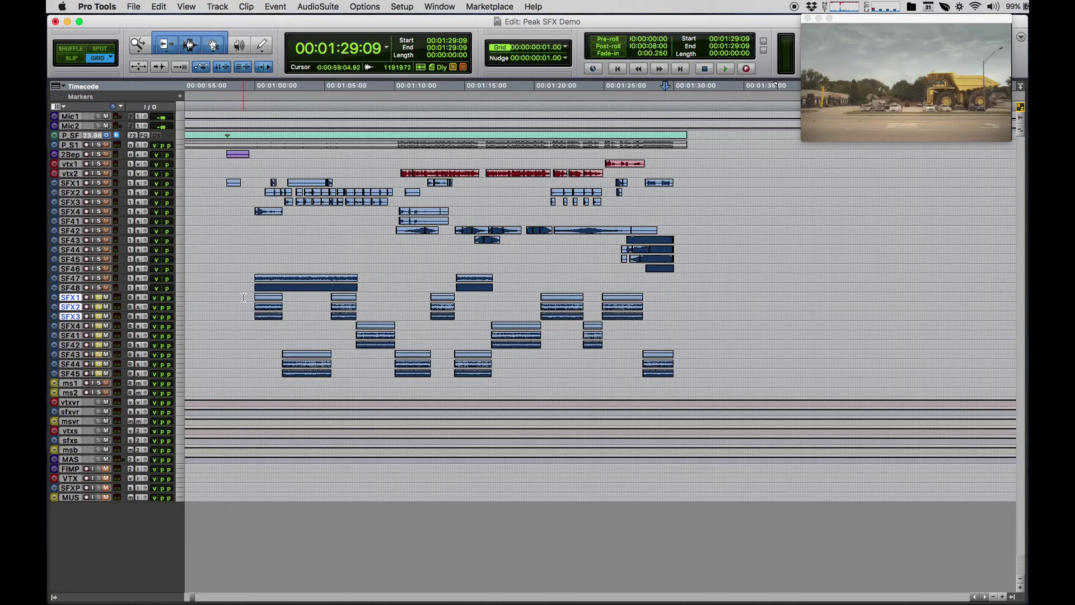
{"action": "left_click_drag", "start_coordinate": [243, 298], "coordinate": [251, 372]}
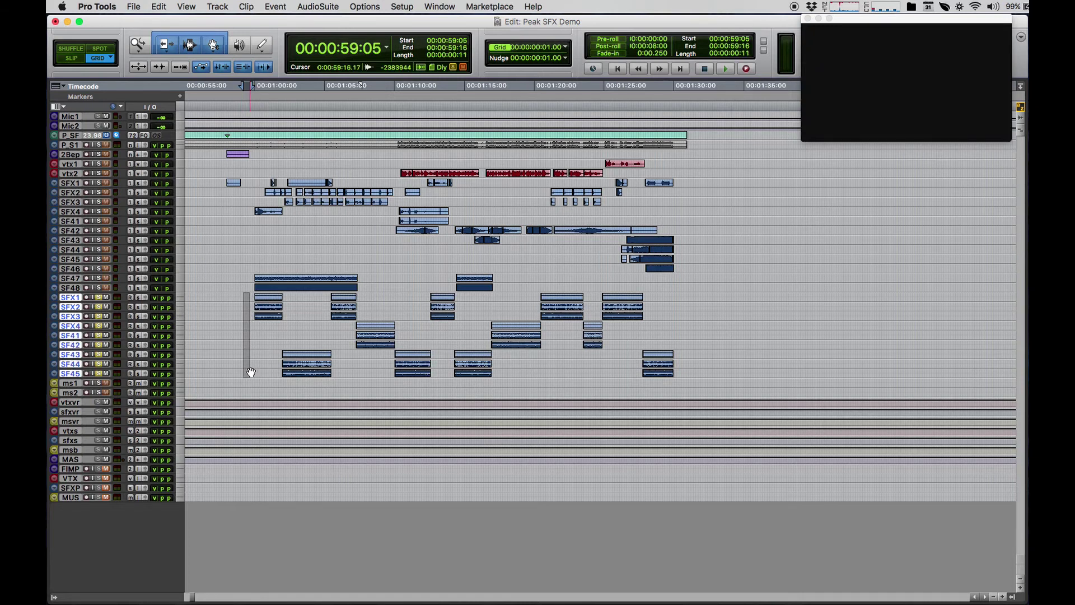
{"action": "key", "text": "ctrl+Up"}
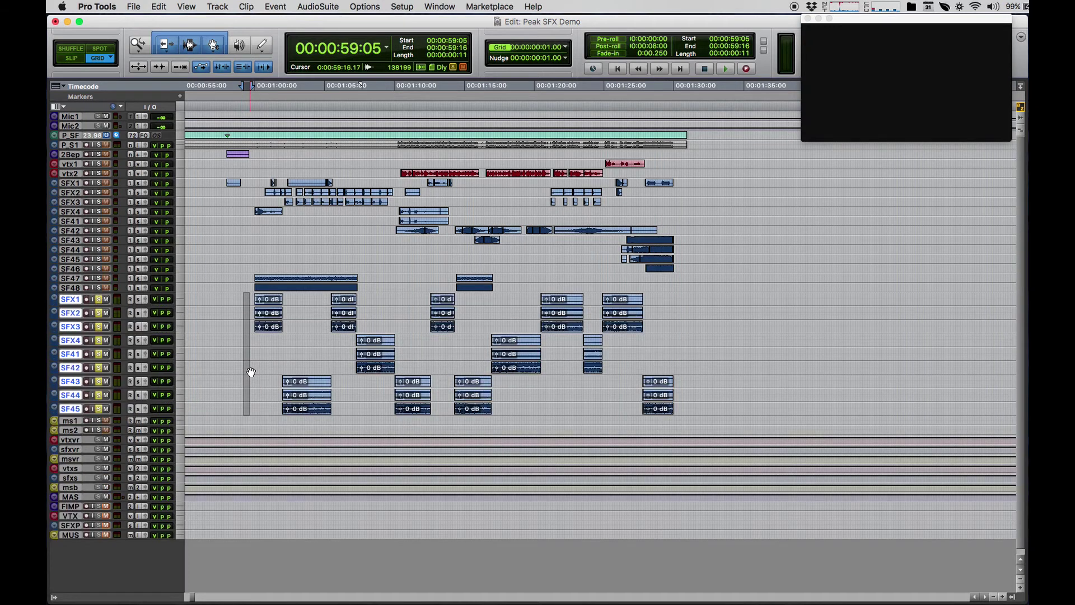
Check which tracks select together in the first and third background track sets
{"action": "left_click", "coordinate": [240, 305]}
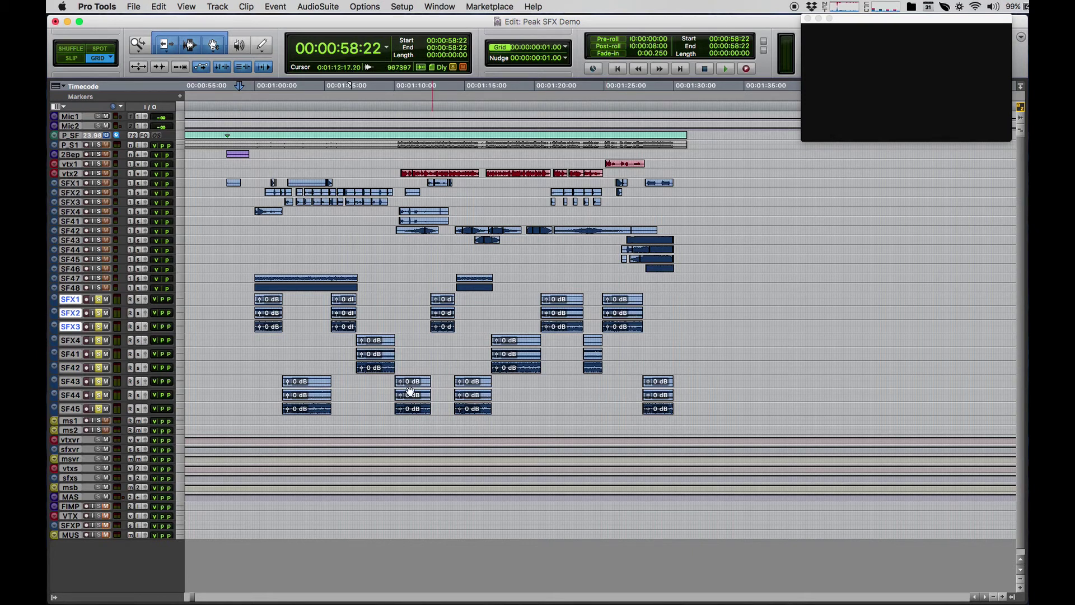
{"action": "left_click", "coordinate": [267, 380]}
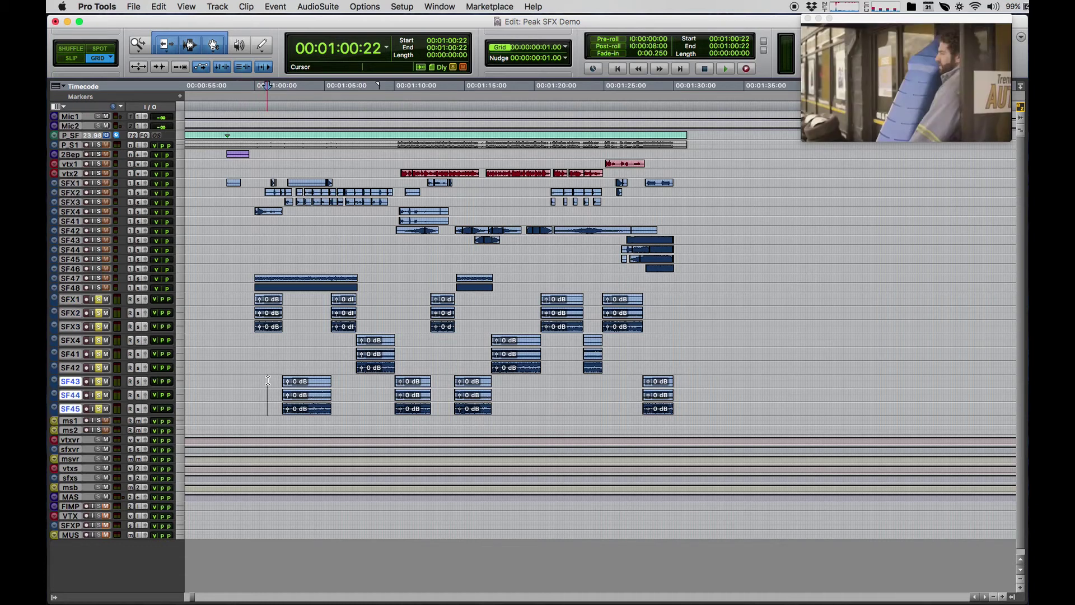
{"action": "left_click", "coordinate": [301, 413]}
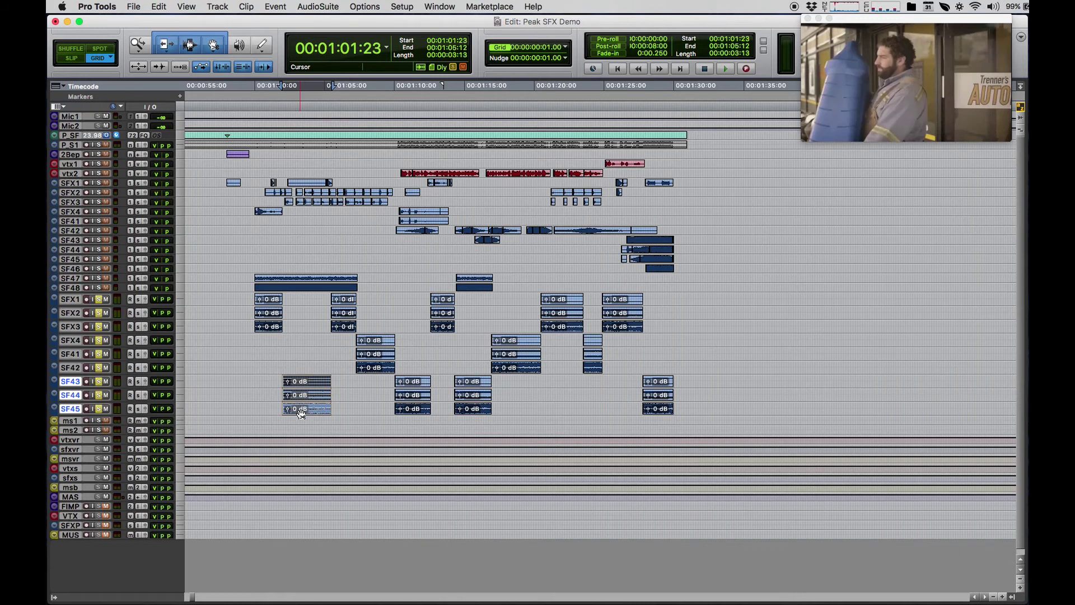
Show the track and group lists, deactivate Group 1, Group 2 and Group 3, and place the cursor on SFX BG 1 alone
{"action": "key", "text": "alt+super+t"}
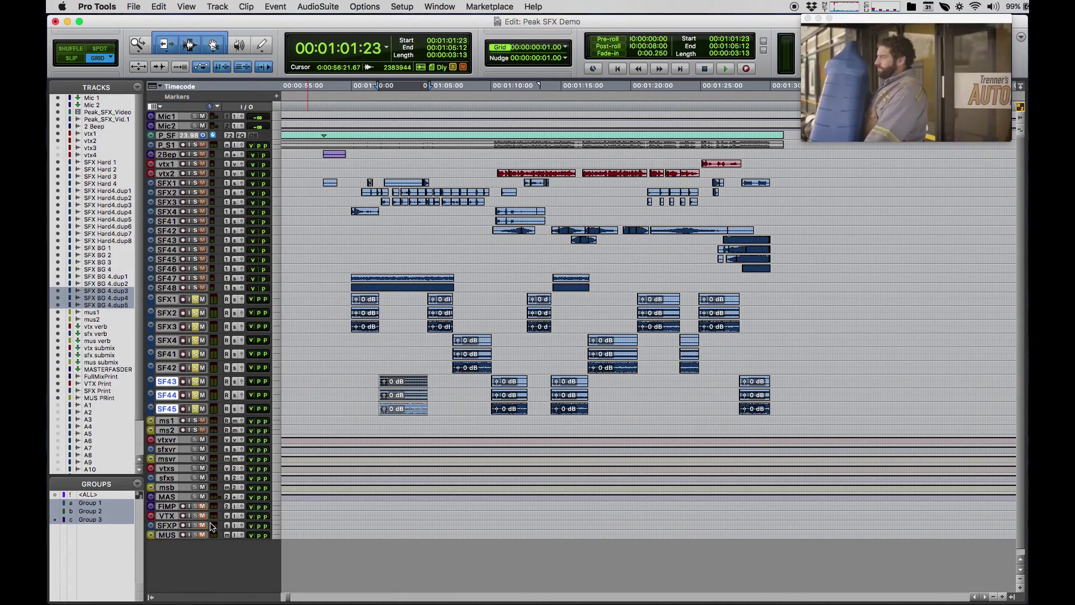
{"action": "left_click", "coordinate": [92, 510]}
{"action": "left_click", "coordinate": [92, 512]}
{"action": "left_click", "coordinate": [92, 521]}
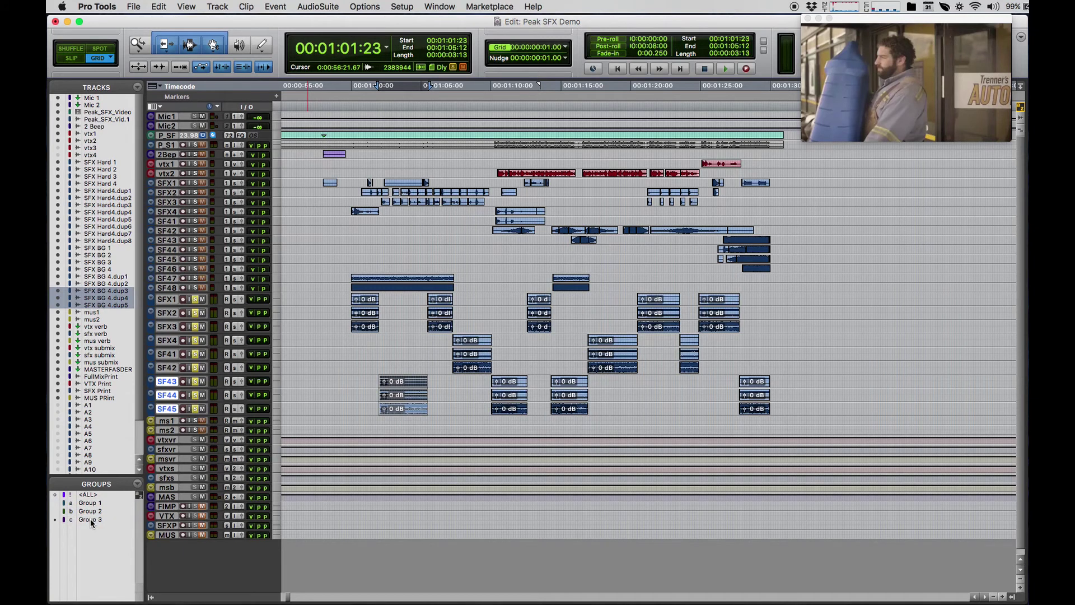
{"action": "left_click", "coordinate": [339, 298]}
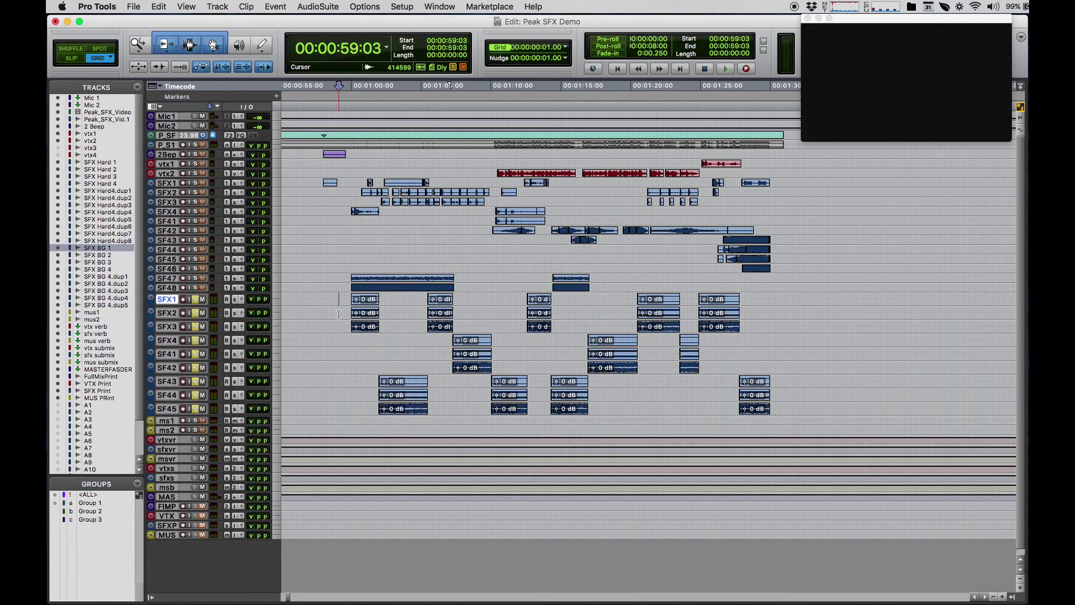
Place the cursor on individual background tracks in the first and second sets to check that each selects alone
{"action": "left_click", "coordinate": [339, 313]}
{"action": "left_click", "coordinate": [339, 326]}
{"action": "left_click", "coordinate": [350, 340]}
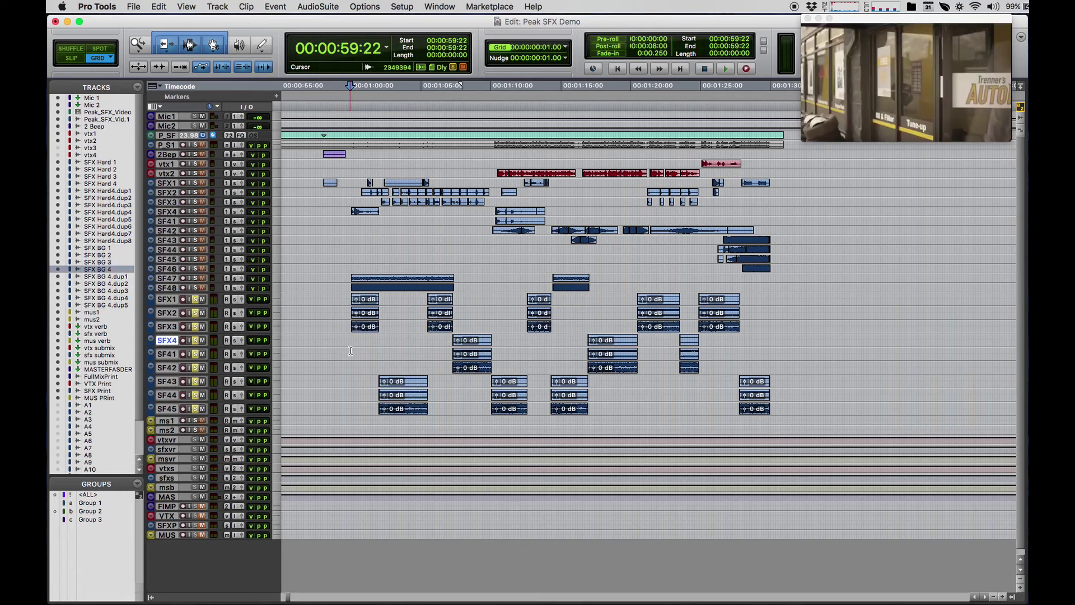
{"action": "left_click", "coordinate": [351, 354]}
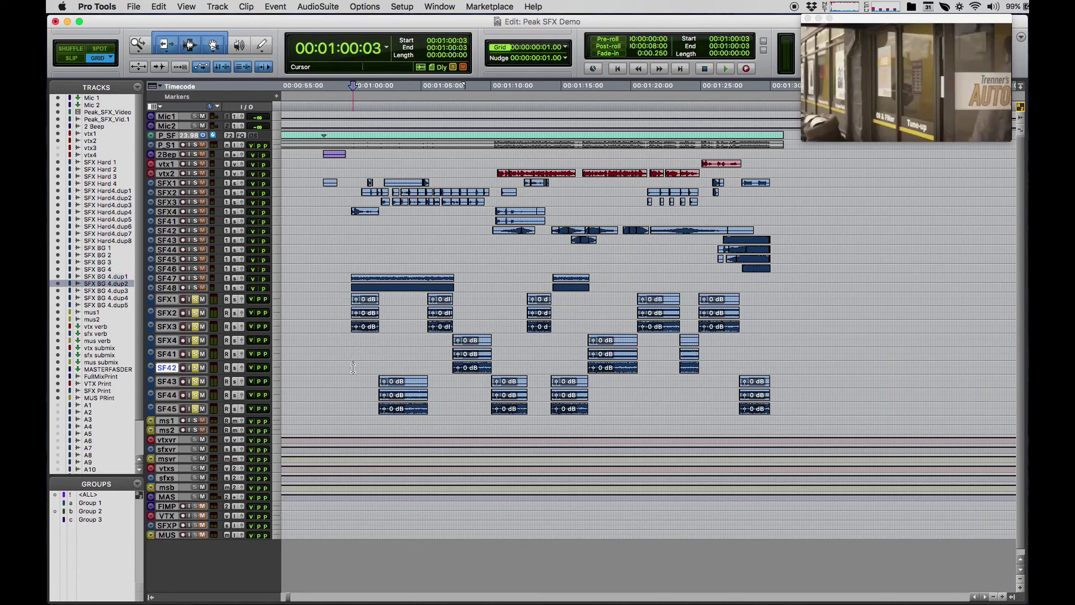
Enlarge SFX BG 3, show its volume automation and lower the track's volume to -3.0 dB
{"action": "left_click", "coordinate": [335, 326]}
{"action": "key", "text": "ctrl+Down"}
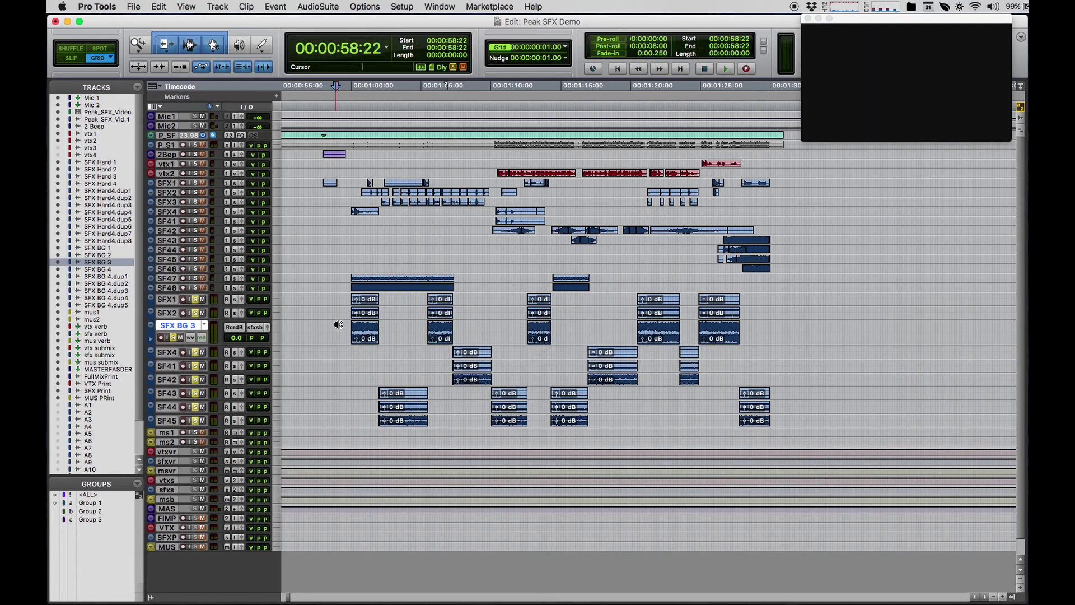
{"action": "key", "text": "ctrl+Down"}
{"action": "key", "text": "ctrl+minus"}
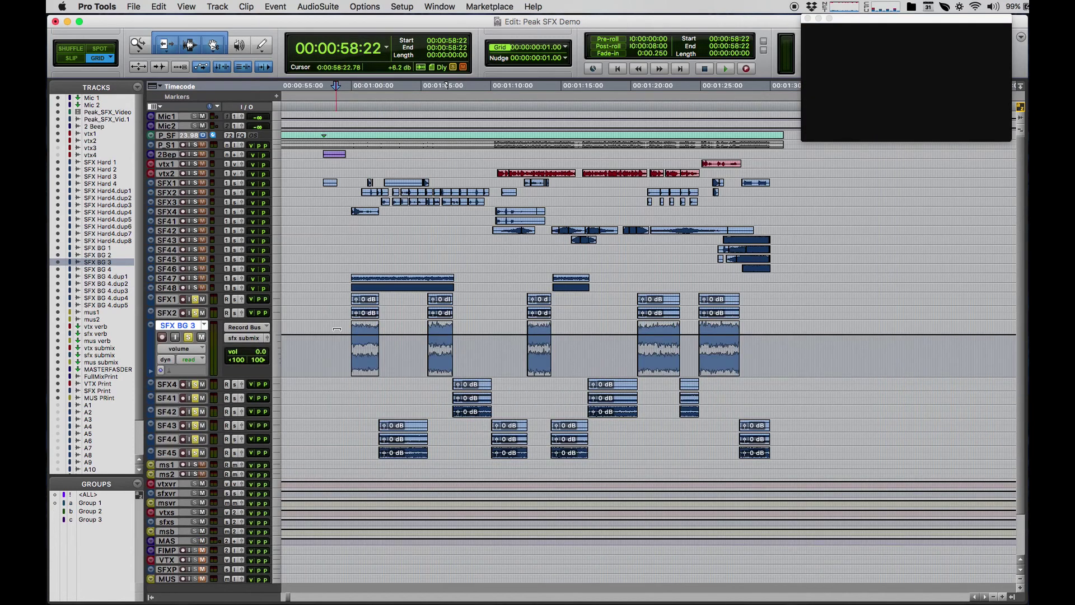
{"action": "left_click_drag", "start_coordinate": [337, 330], "coordinate": [338, 336]}
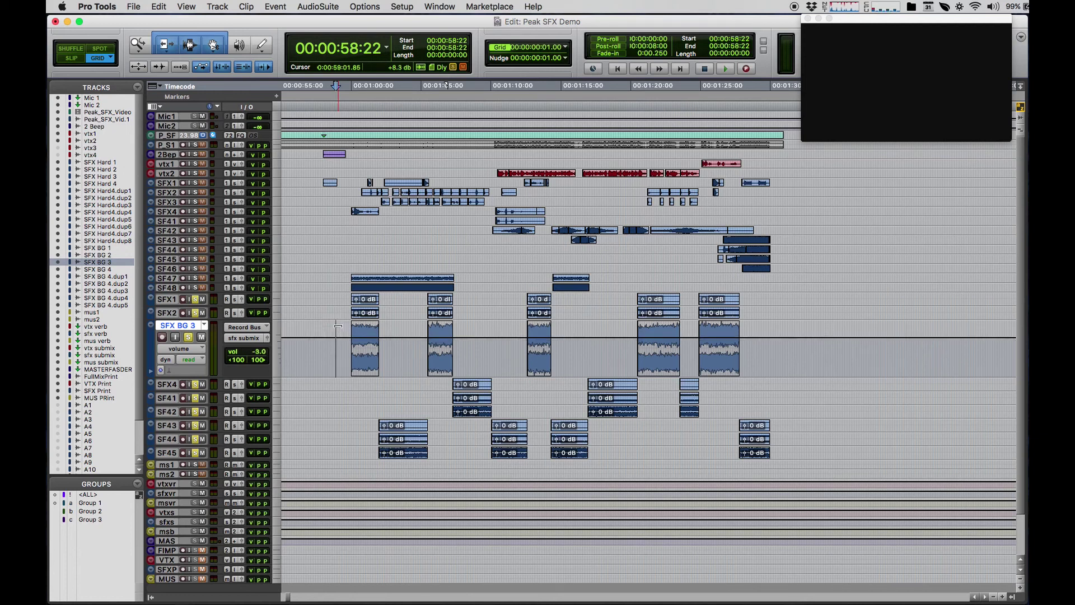
Enlarge SFX BG 4.dup2, show its volume automation and lower the track's volume to -3.0 dB
{"action": "left_click", "coordinate": [430, 411]}
{"action": "key", "text": "ctrl+Up"}
{"action": "key", "text": "ctrl+Up"}
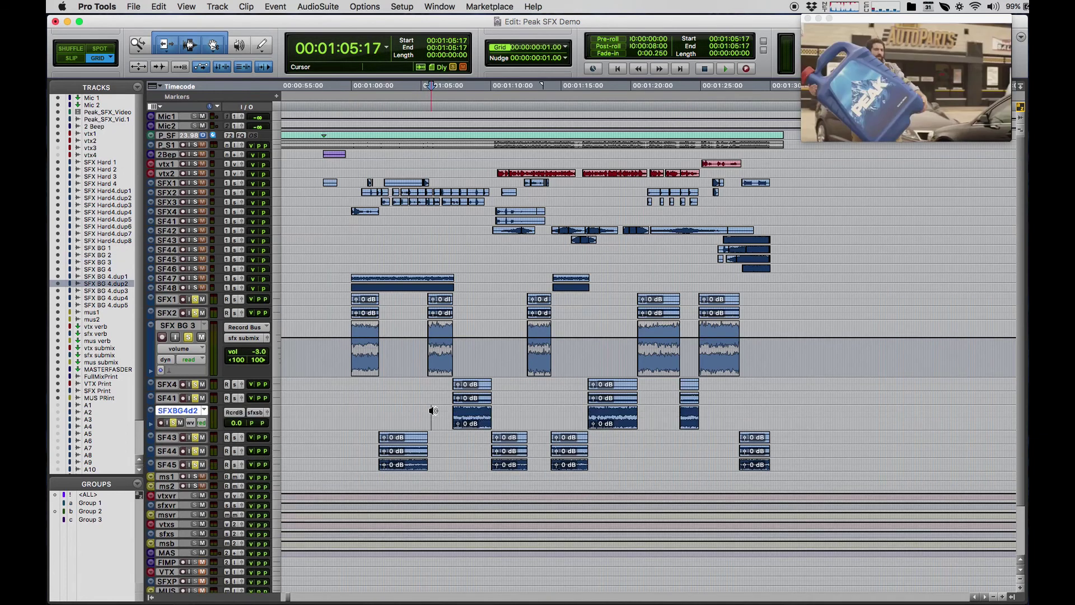
{"action": "key", "text": "ctrl+minus"}
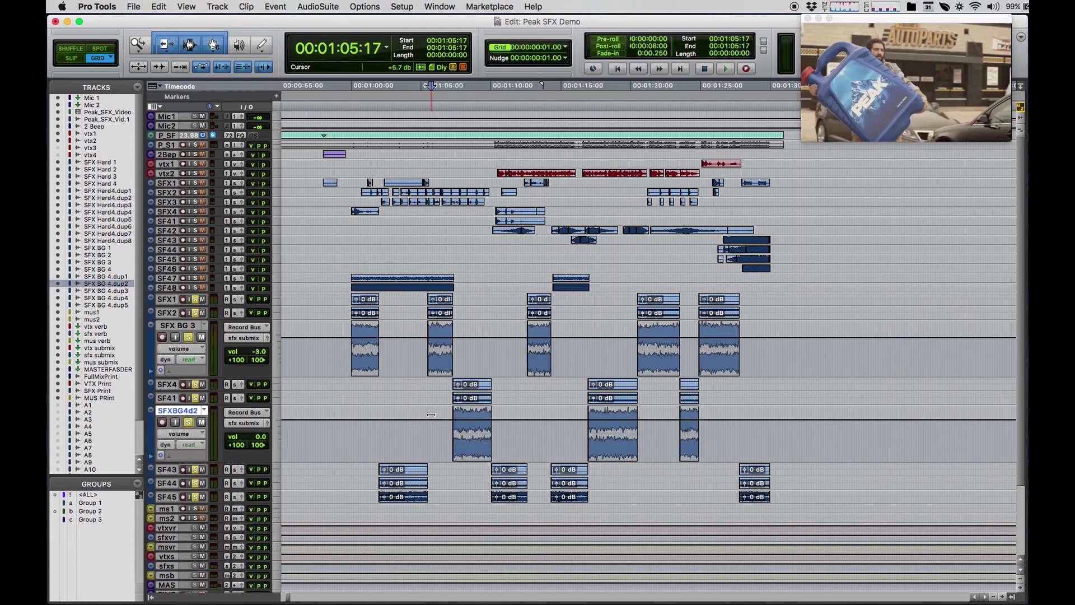
{"action": "left_click_drag", "start_coordinate": [431, 415], "coordinate": [438, 416]}
{"action": "left_click", "coordinate": [408, 470]}
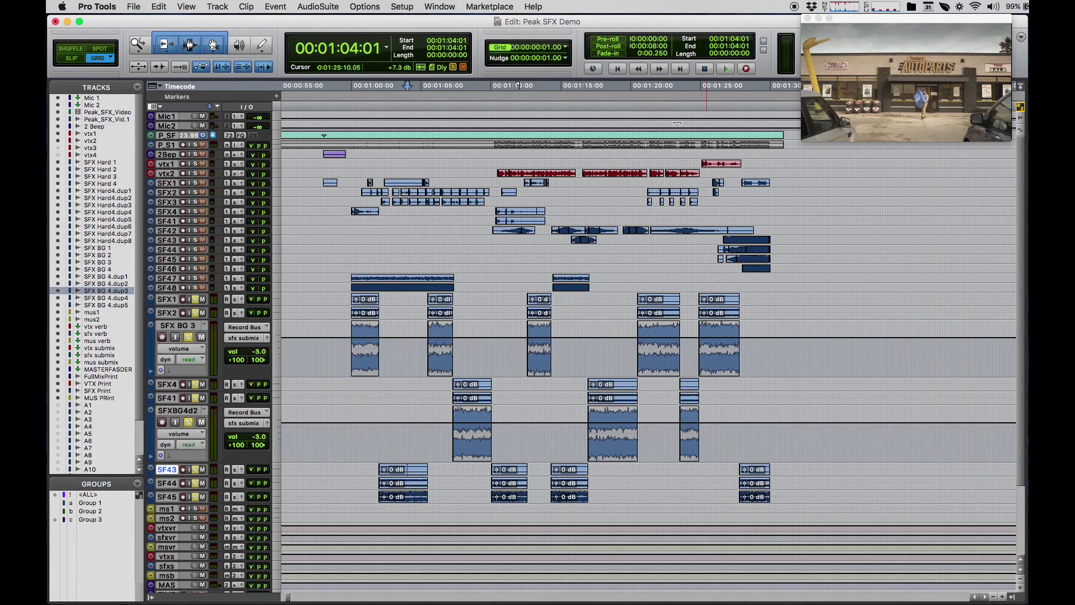
Reduce the heights of SFX BG 4.dup2 and SFX BG 3
{"action": "left_click", "coordinate": [350, 427]}
{"action": "key", "text": "ctrl+Down"}
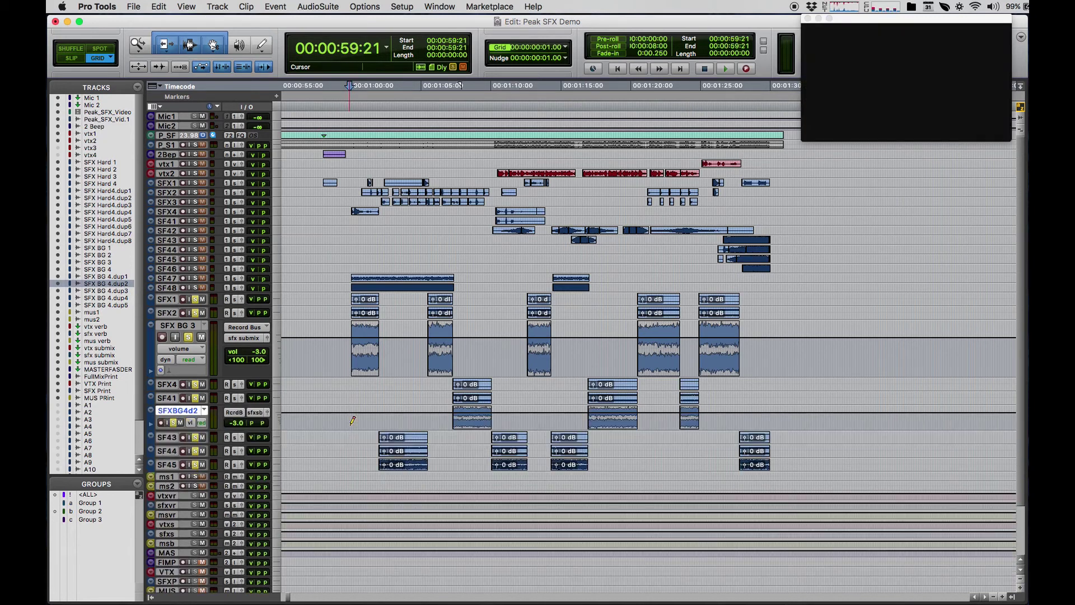
{"action": "left_click_drag", "start_coordinate": [340, 350], "coordinate": [343, 347]}
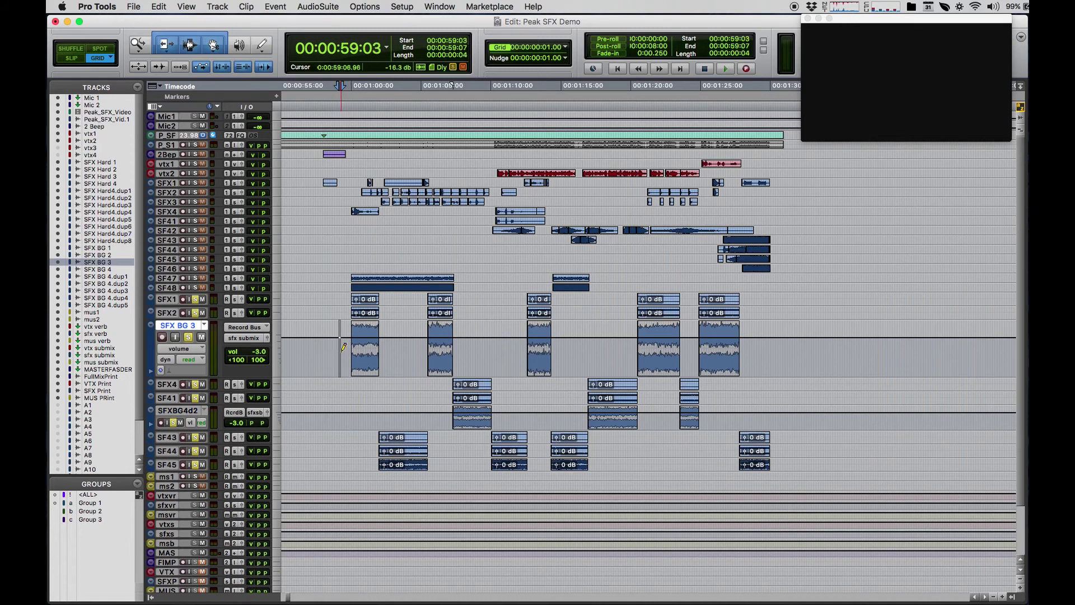
{"action": "key", "text": "ctrl+Down"}
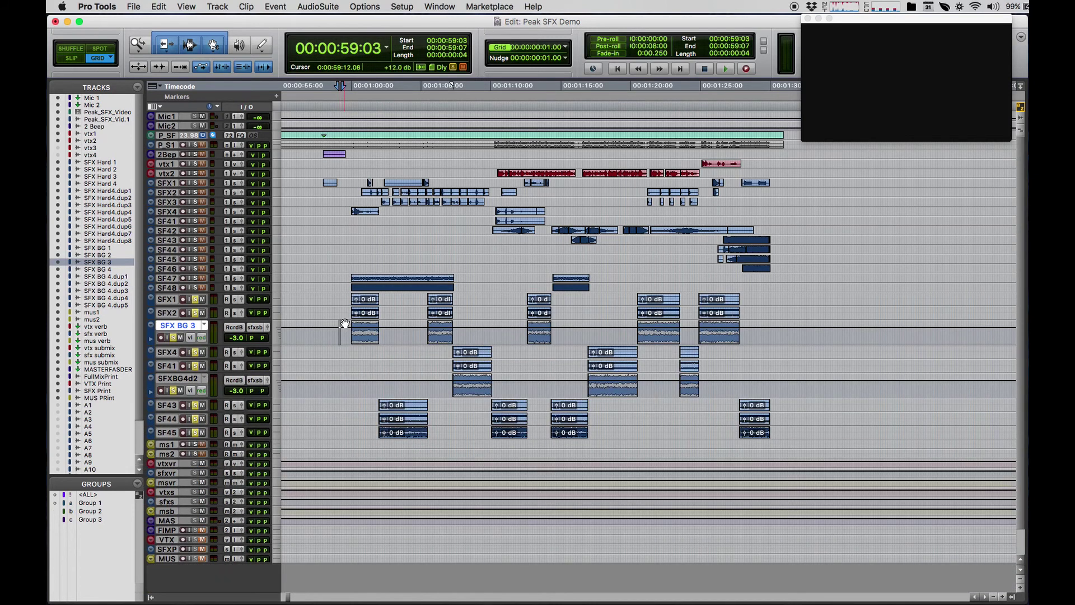
Enlarge SFX BG 4.dup1, show its volume automation and lower the track's volume to -3.1 dB
{"action": "left_click", "coordinate": [383, 366]}
{"action": "key", "text": "ctrl+Up"}
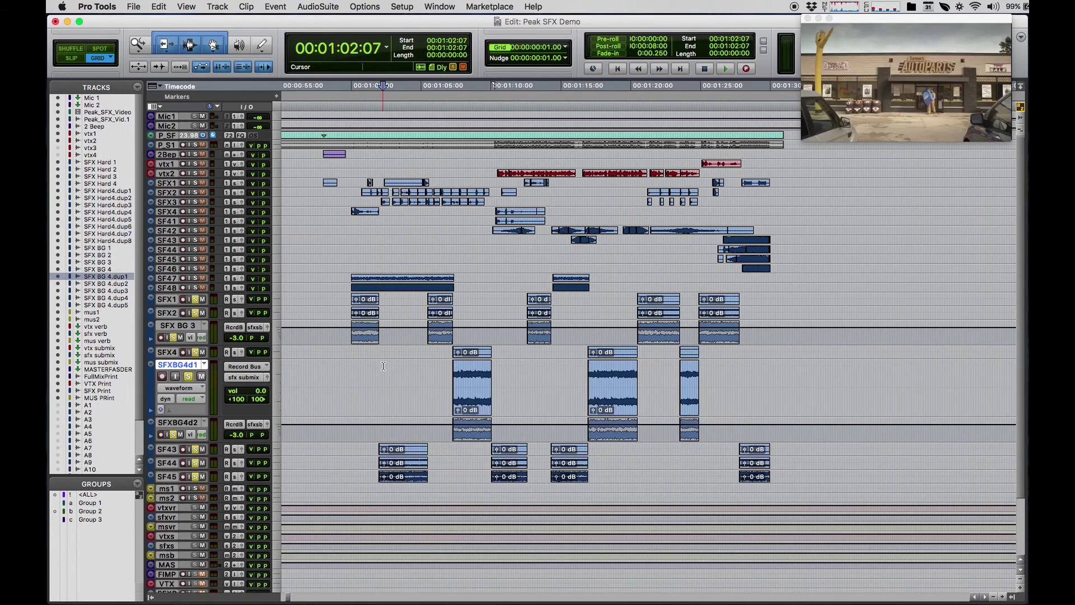
{"action": "key", "text": "ctrl+minus"}
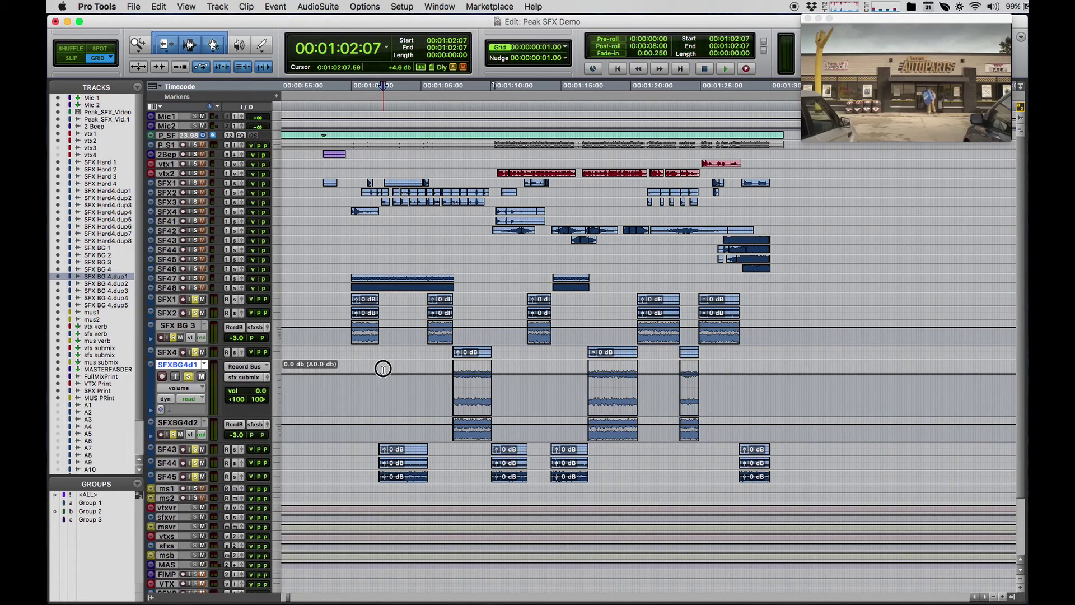
{"action": "left_click_drag", "start_coordinate": [382, 368], "coordinate": [384, 363]}
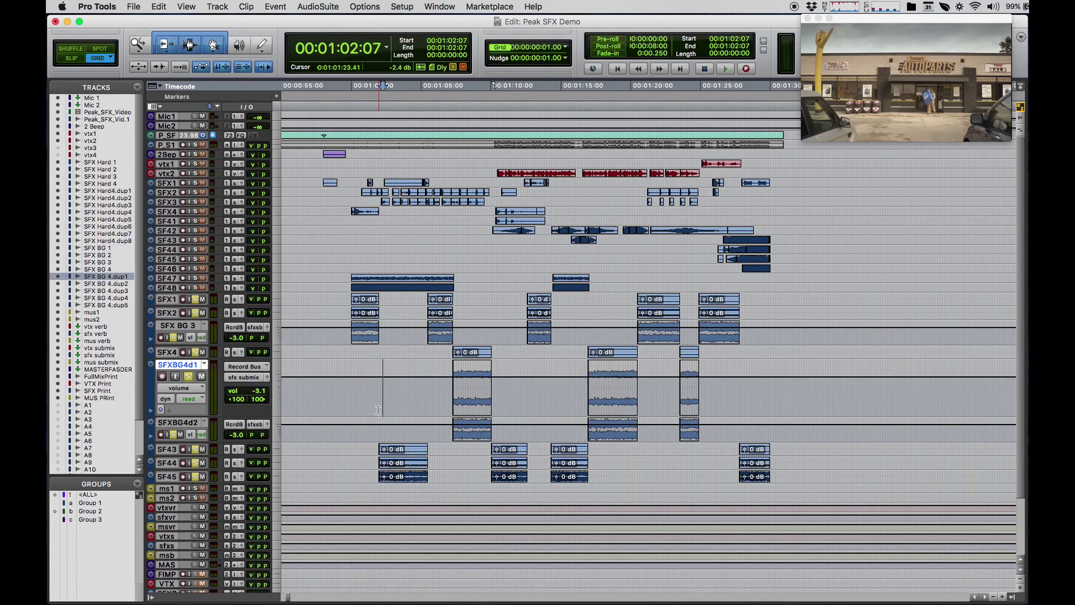
Select across each three-track background set in turn, and return the background tracks to waveform view
{"action": "left_click_drag", "start_coordinate": [361, 444], "coordinate": [369, 484]}
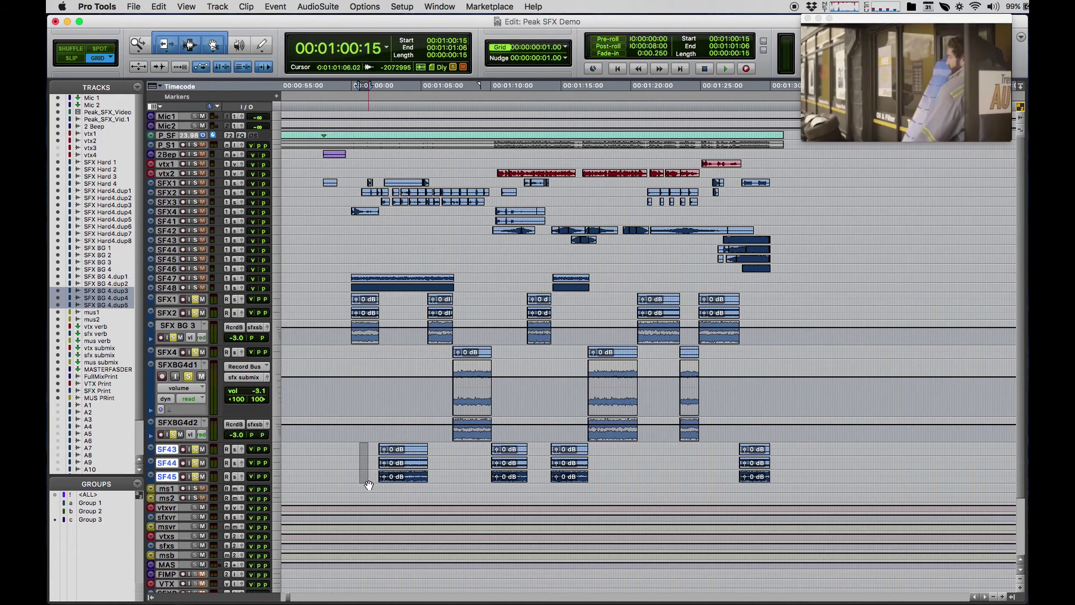
{"action": "left_click_drag", "start_coordinate": [345, 430], "coordinate": [371, 360]}
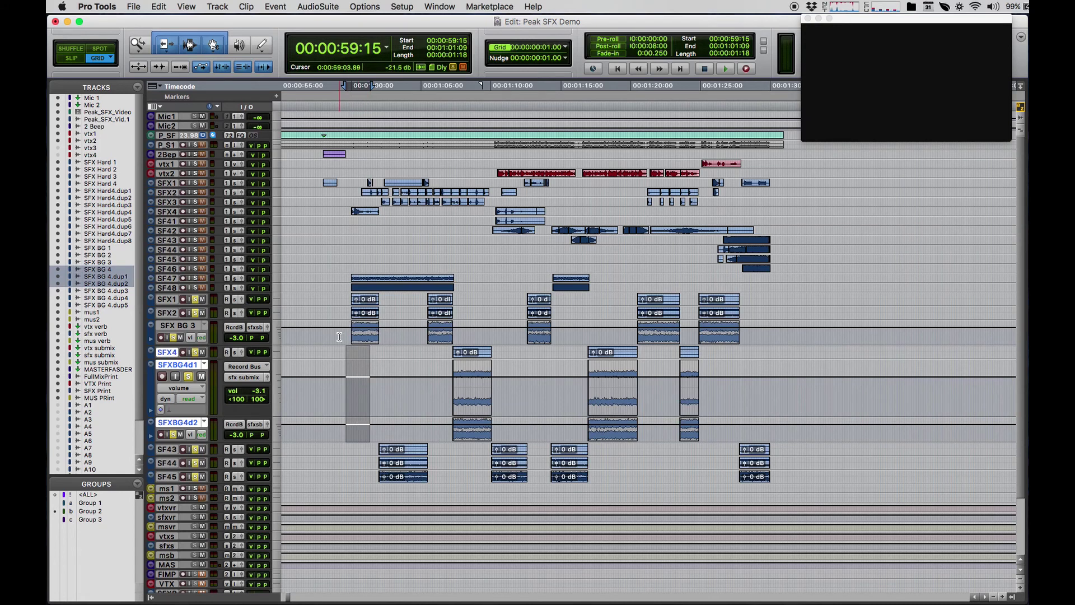
{"action": "left_click_drag", "start_coordinate": [341, 333], "coordinate": [341, 304]}
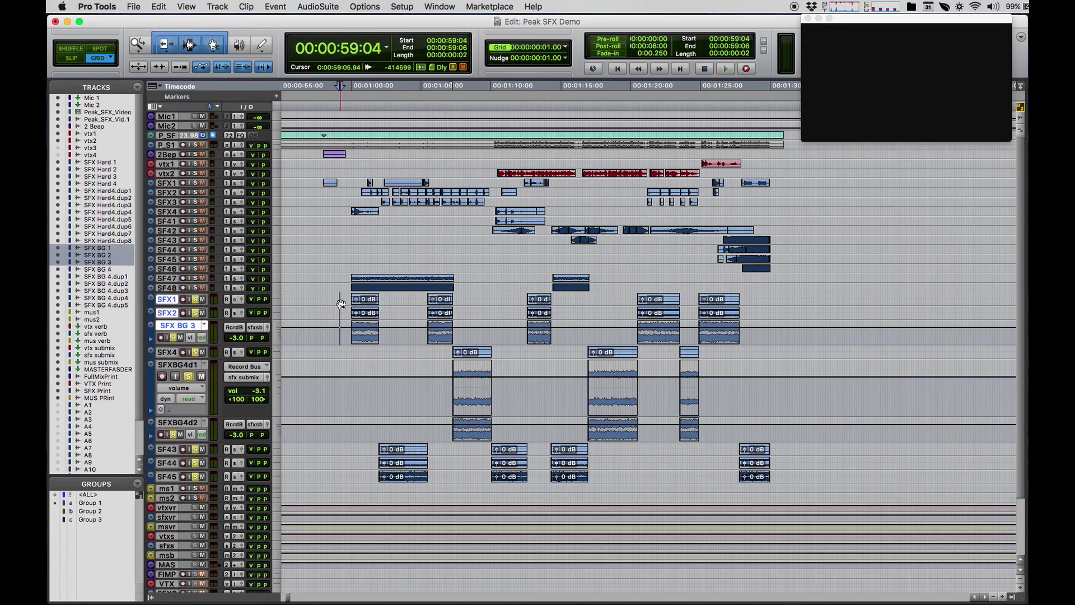
{"action": "key", "text": "ctrl+minus"}
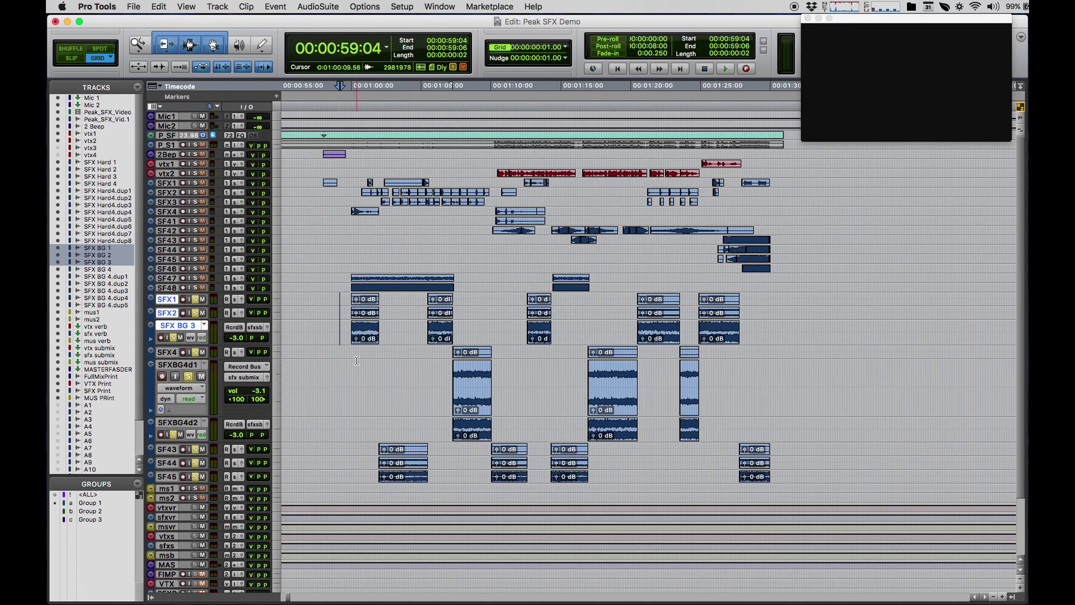
Reduce the heights of the second background set's three tracks and of SFX BG 3
{"action": "left_click_drag", "start_coordinate": [355, 359], "coordinate": [361, 426]}
{"action": "key", "text": "ctrl+Up"}
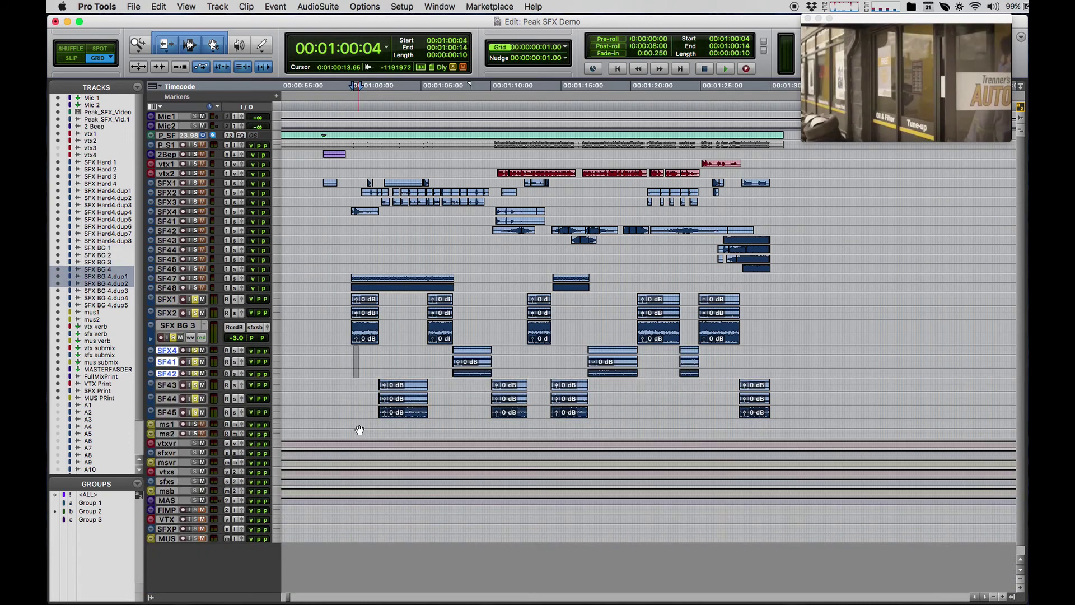
{"action": "left_click", "coordinate": [347, 299]}
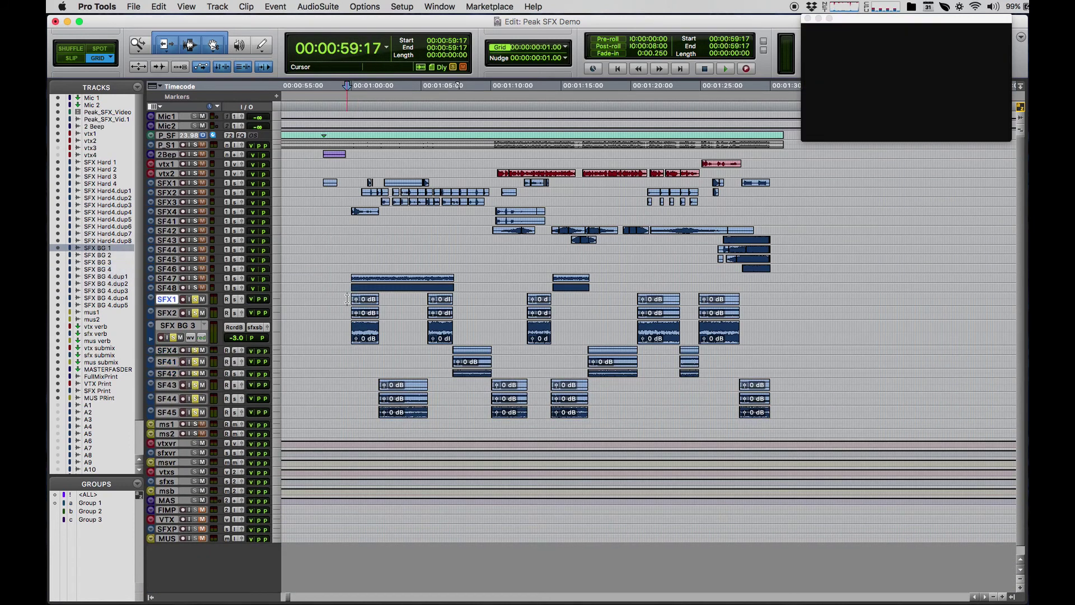
{"action": "left_click", "coordinate": [345, 329]}
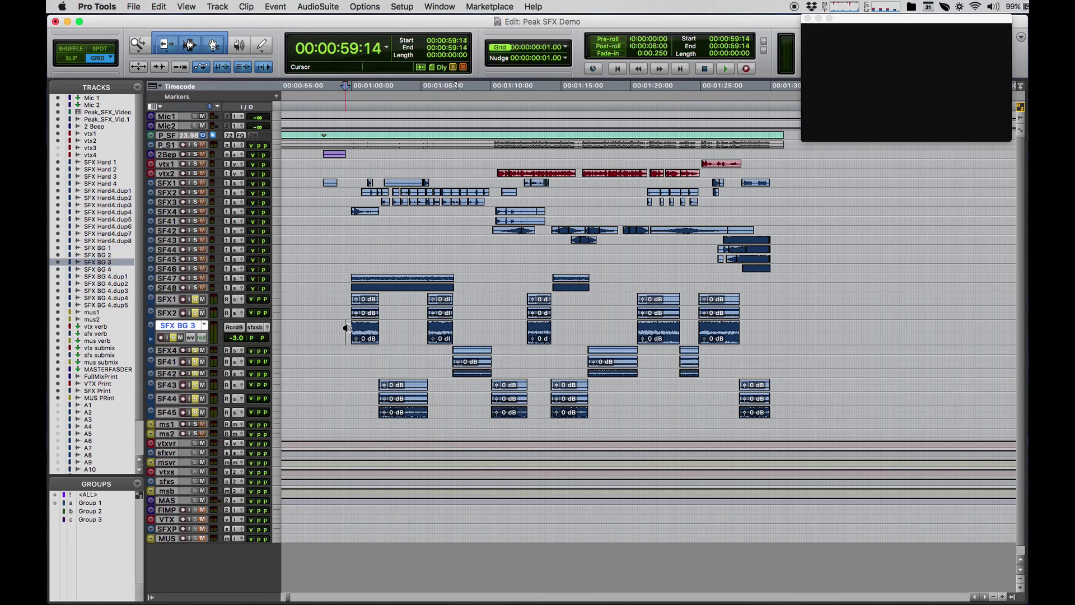
{"action": "key", "text": "ctrl+Up"}
Play the soloed backgrounds from 00:00:59:14 to about 00:01:21:19 to listen to the adjusted levels
{"action": "left_click", "coordinate": [346, 299]}
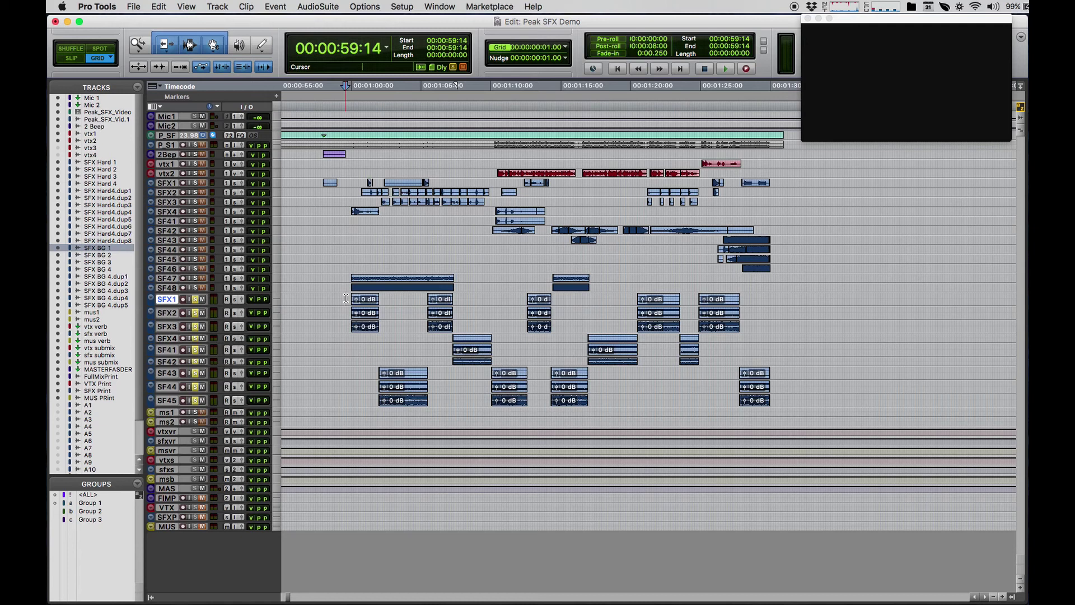
{"action": "key", "text": "space"}
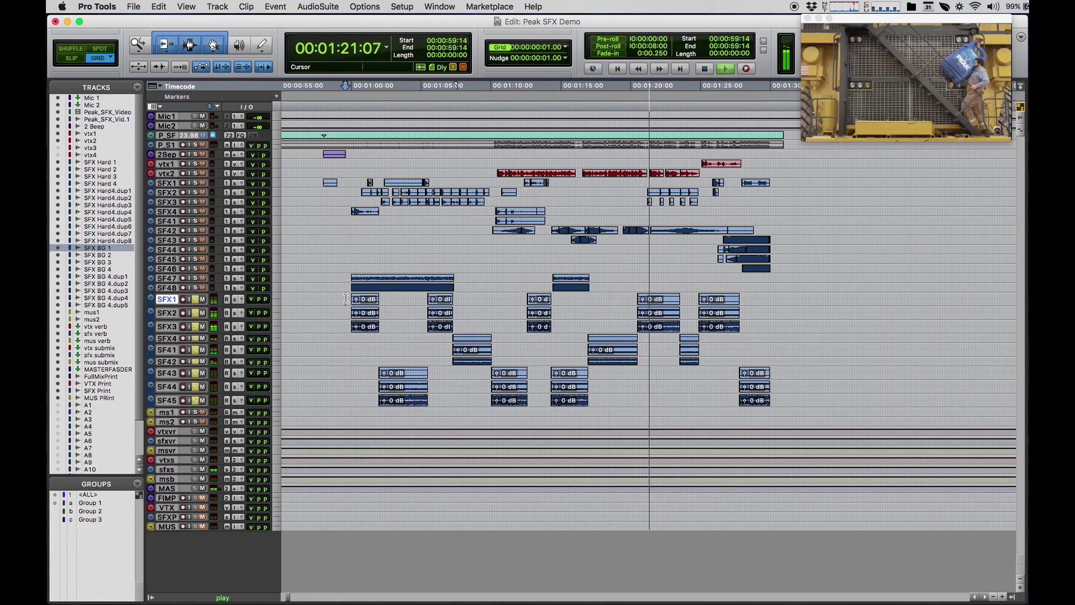
{"action": "key", "text": "space"}
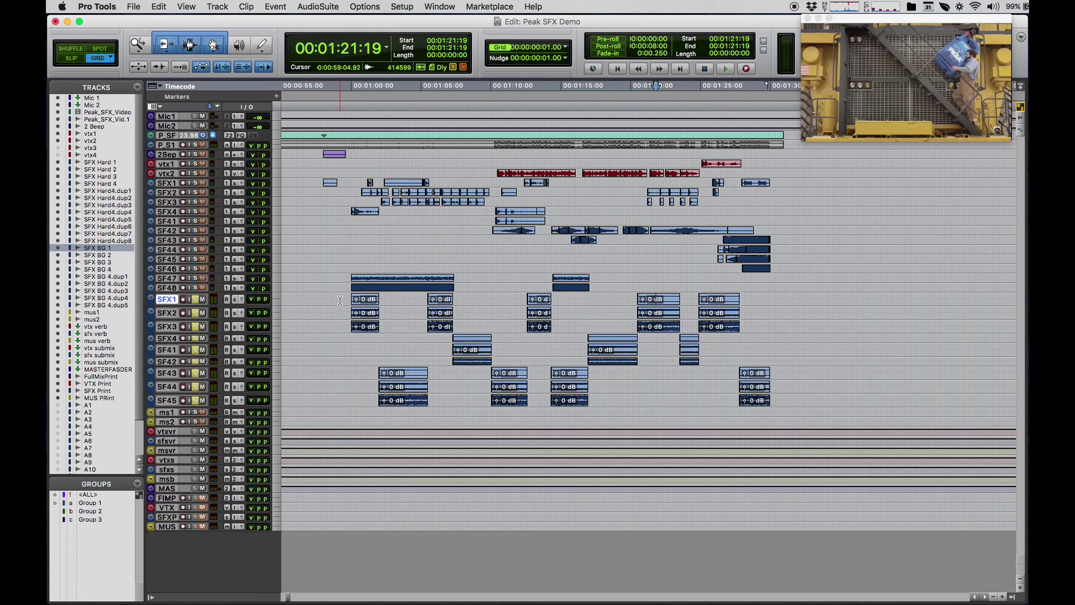
Select across the nine background tracks and the vtx1 and vtx2 clips, and set all tracks to one uniform small height
{"action": "left_click_drag", "start_coordinate": [340, 300], "coordinate": [350, 407]}
{"action": "key", "text": "ctrl+Up"}
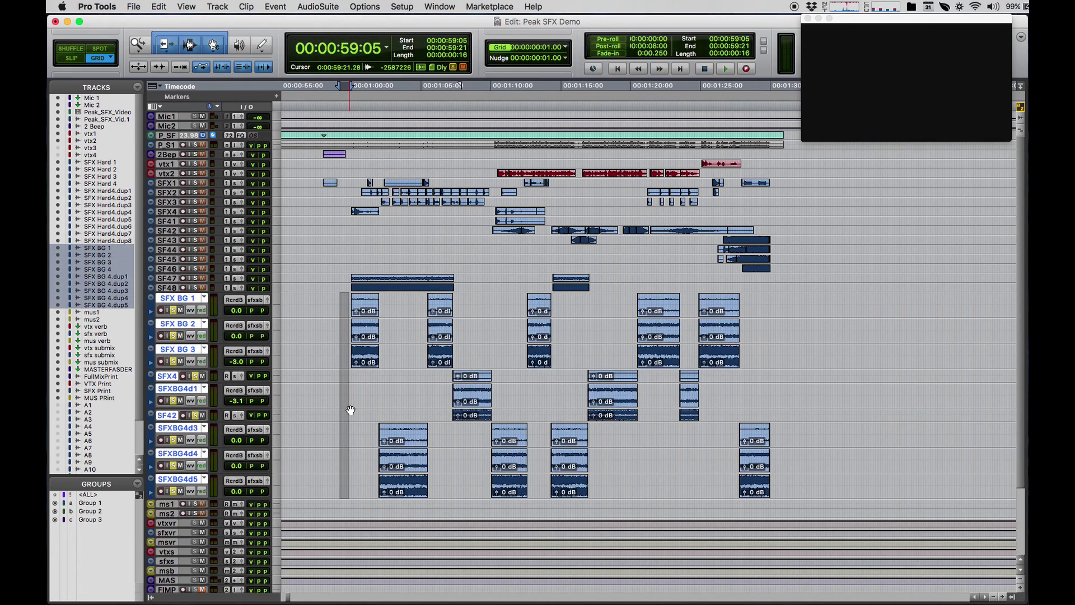
{"action": "left_click_drag", "start_coordinate": [487, 175], "coordinate": [761, 169]}
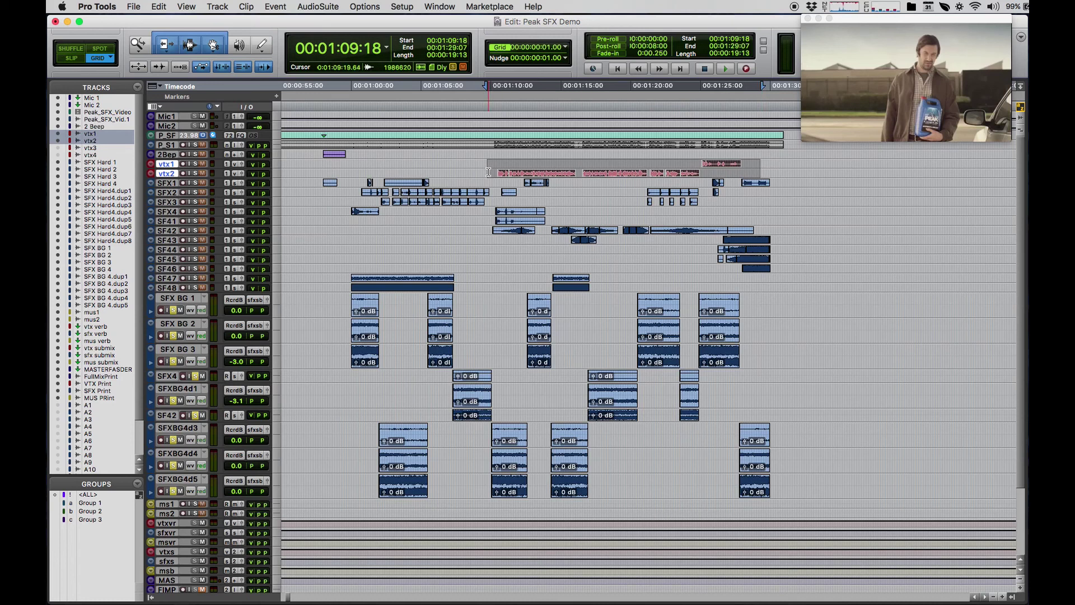
{"action": "left_click_drag", "start_coordinate": [326, 297], "coordinate": [791, 502]}
{"action": "left_click", "coordinate": [343, 312]}
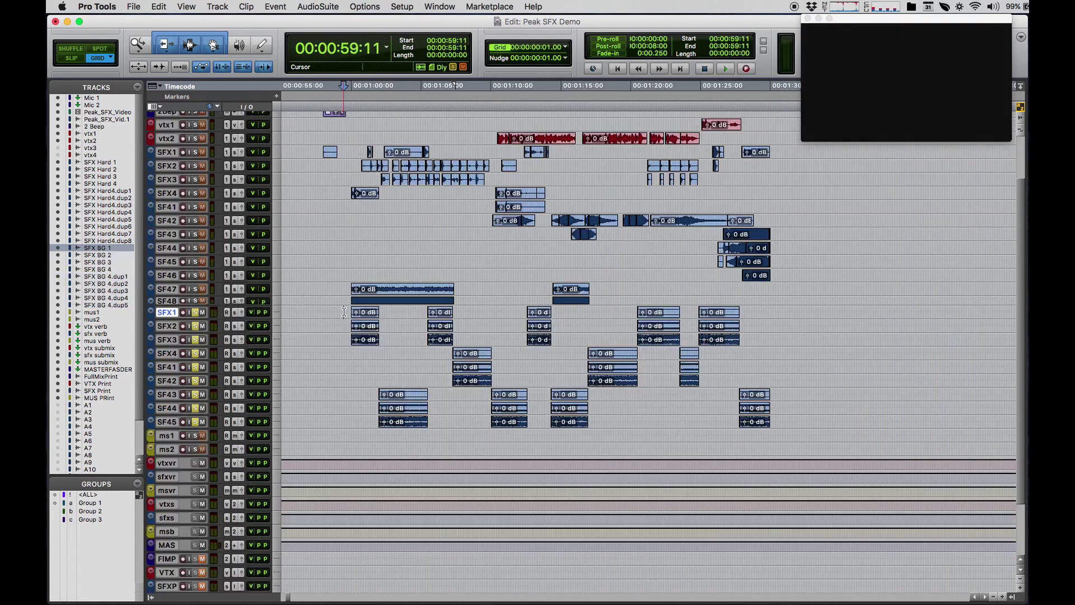
Select a range across all nine background tracks and create one Mix/Edit group from them
{"action": "left_click_drag", "start_coordinate": [338, 307], "coordinate": [526, 427]}
{"action": "left_click", "coordinate": [332, 311]}
{"action": "left_click_drag", "start_coordinate": [332, 311], "coordinate": [363, 423]}
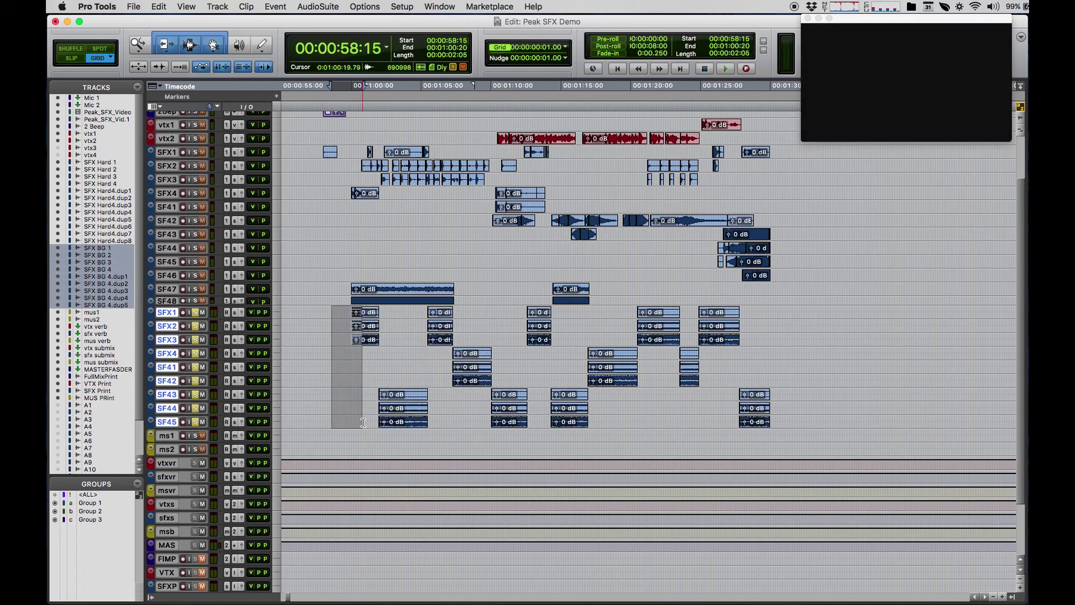
{"action": "key", "text": "super+g"}
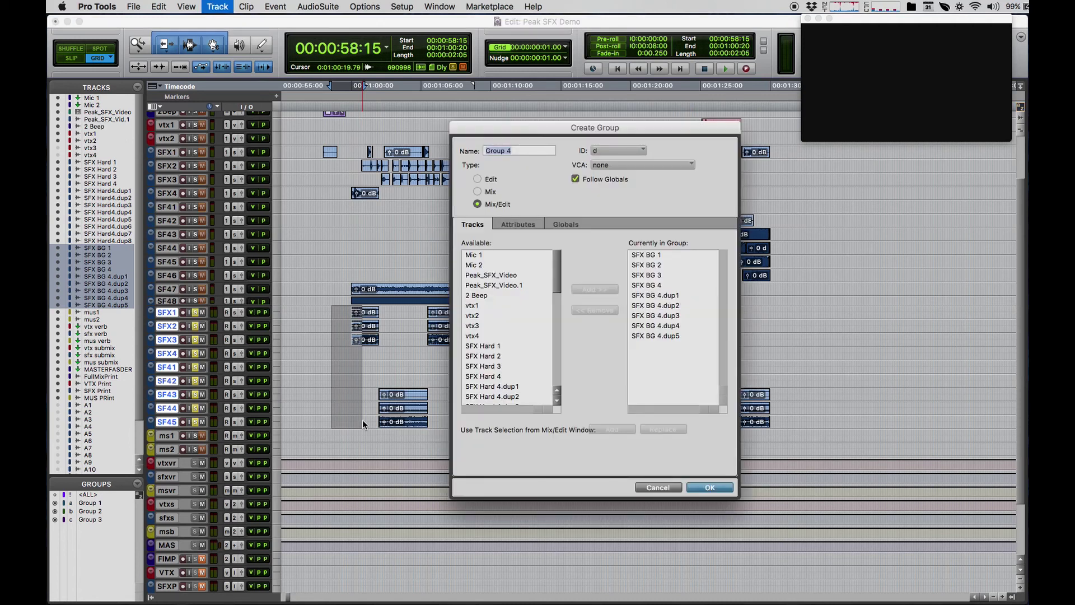
{"action": "key", "text": "Return"}
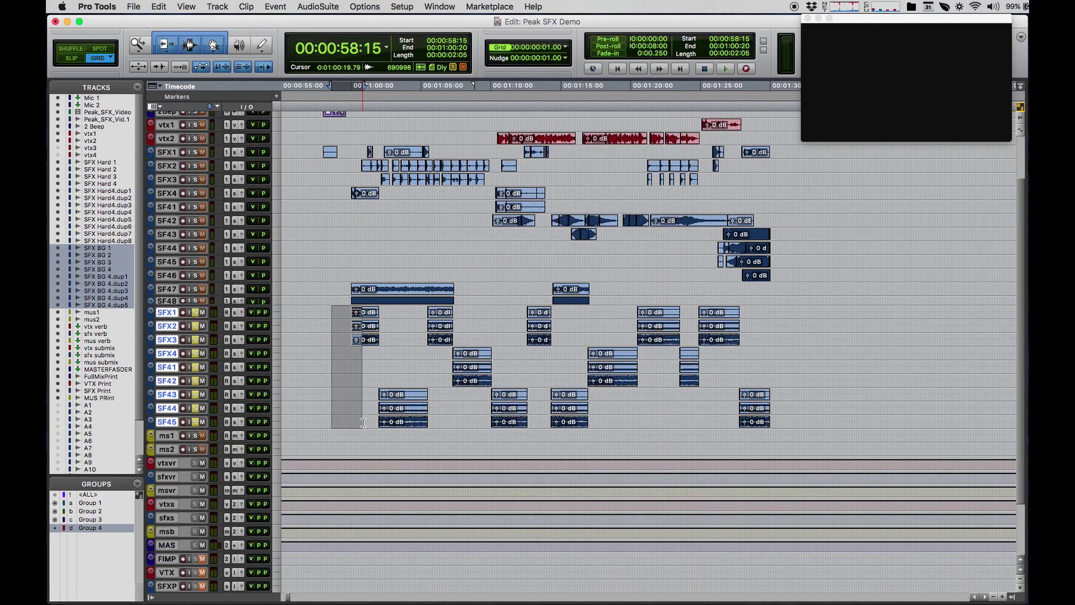
Enlarge the grouped background tracks, switch them to volume trim view, and trim them down together until SFX BG 1 is at -14.0 dB
{"action": "key", "text": "ctrl+Up"}
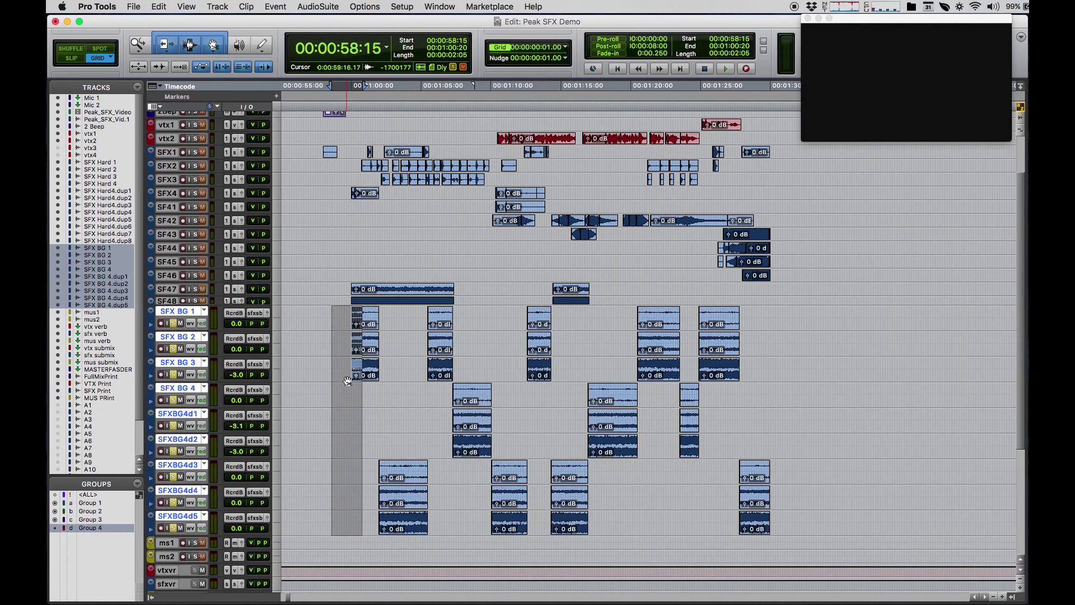
{"action": "left_click", "coordinate": [192, 324]}
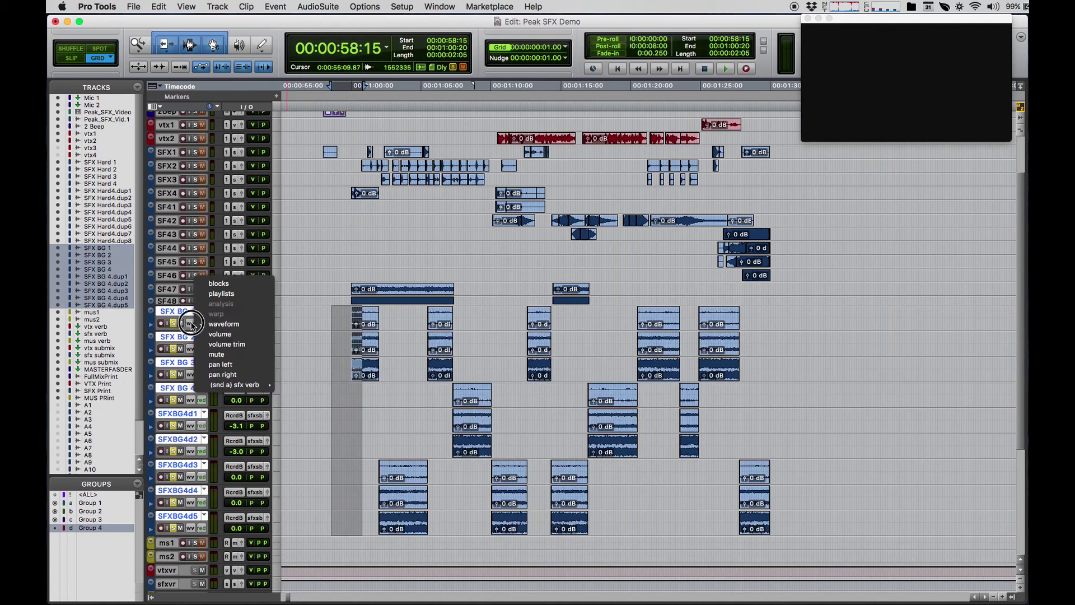
{"action": "left_click", "coordinate": [215, 345]}
{"action": "left_click", "coordinate": [319, 323]}
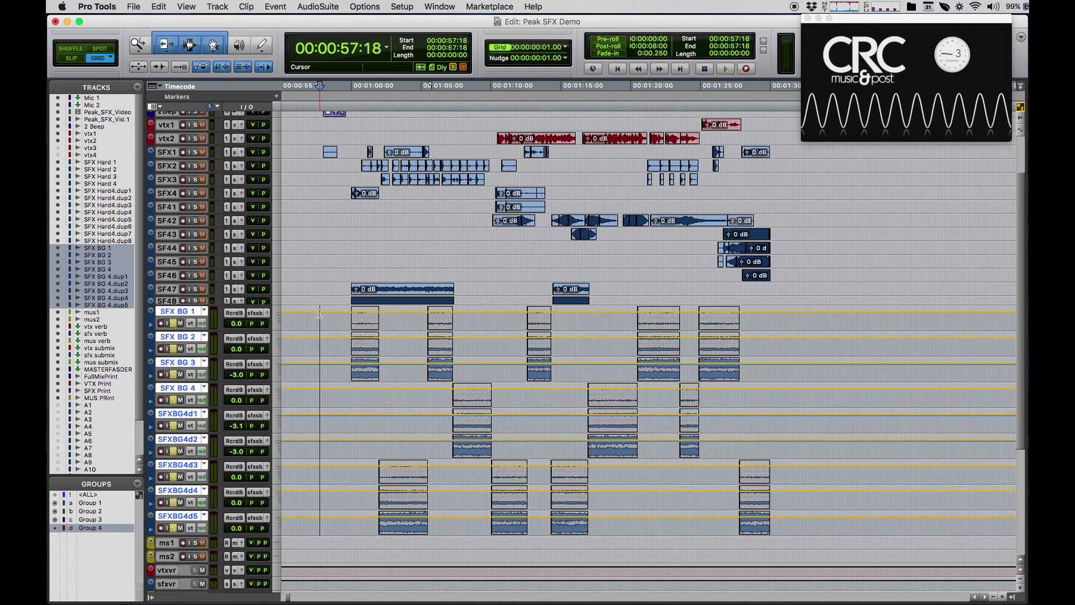
{"action": "left_click", "coordinate": [319, 310]}
{"action": "left_click_drag", "start_coordinate": [319, 309], "coordinate": [319, 315]}
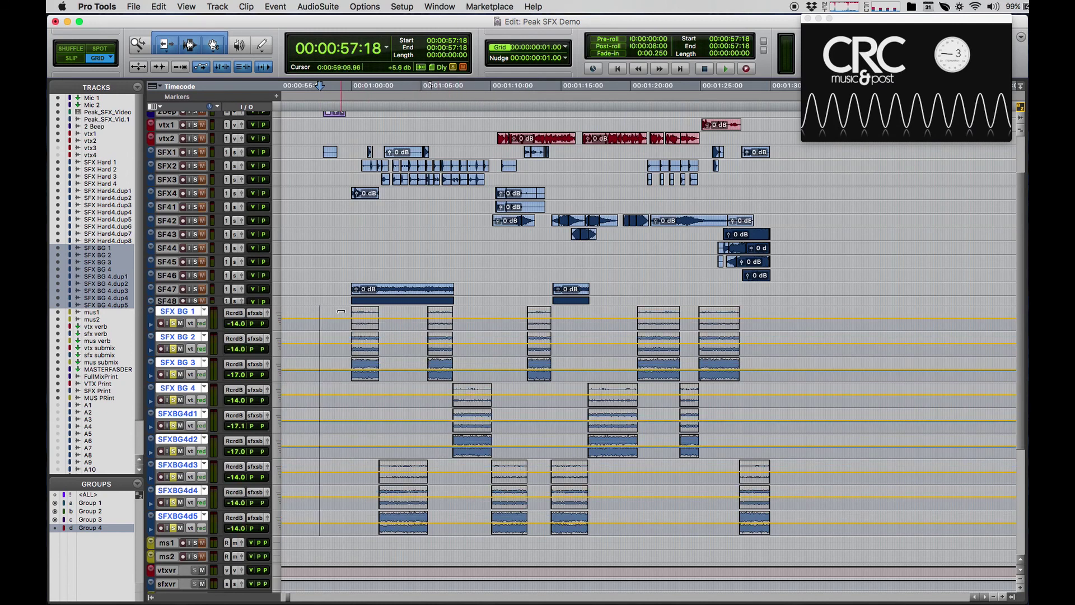
Select the whole spot across the grouped background tracks and trim them down together until SFX BG 1 is at -26.0 dB
{"action": "left_click_drag", "start_coordinate": [340, 311], "coordinate": [832, 335]}
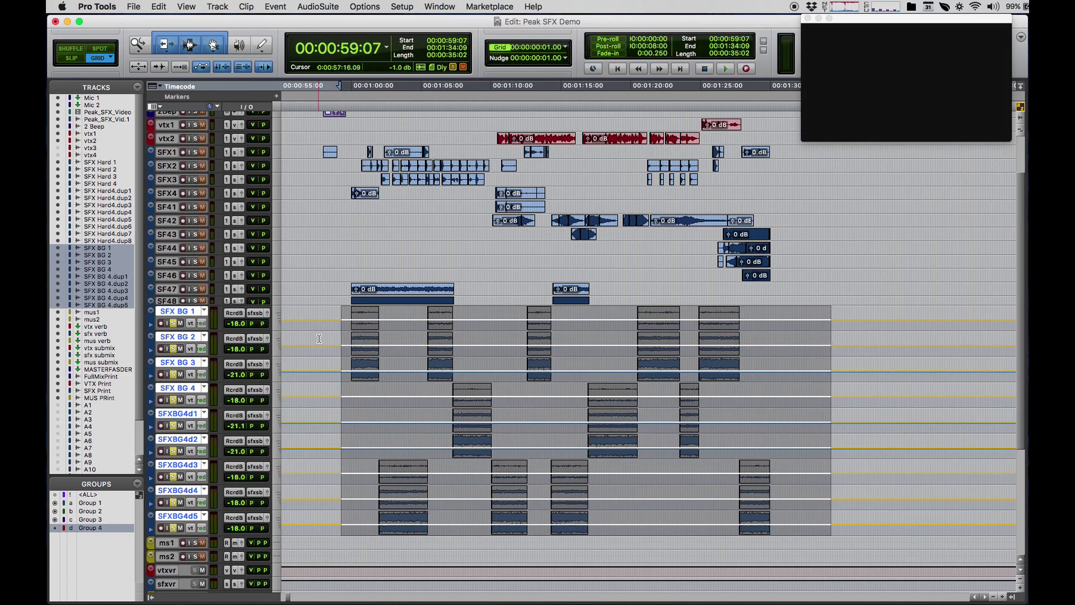
{"action": "left_click", "coordinate": [324, 320]}
{"action": "left_click_drag", "start_coordinate": [332, 311], "coordinate": [332, 315]}
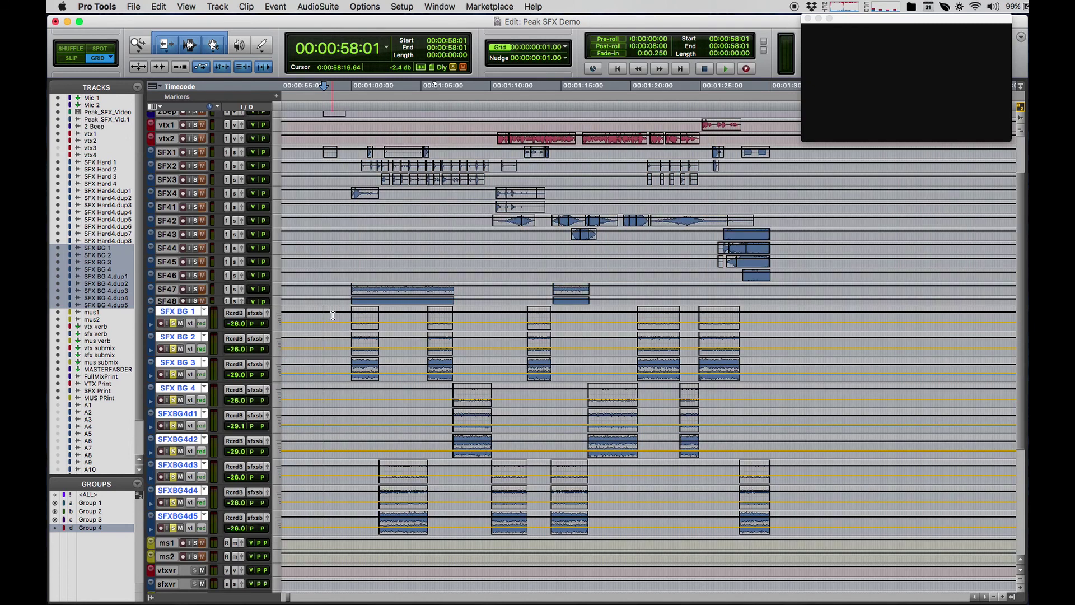
Return the tracks to waveform view at a smaller height and select the dialogue range on vtx1 and vtx2
{"action": "key", "text": "ctrl+minus"}
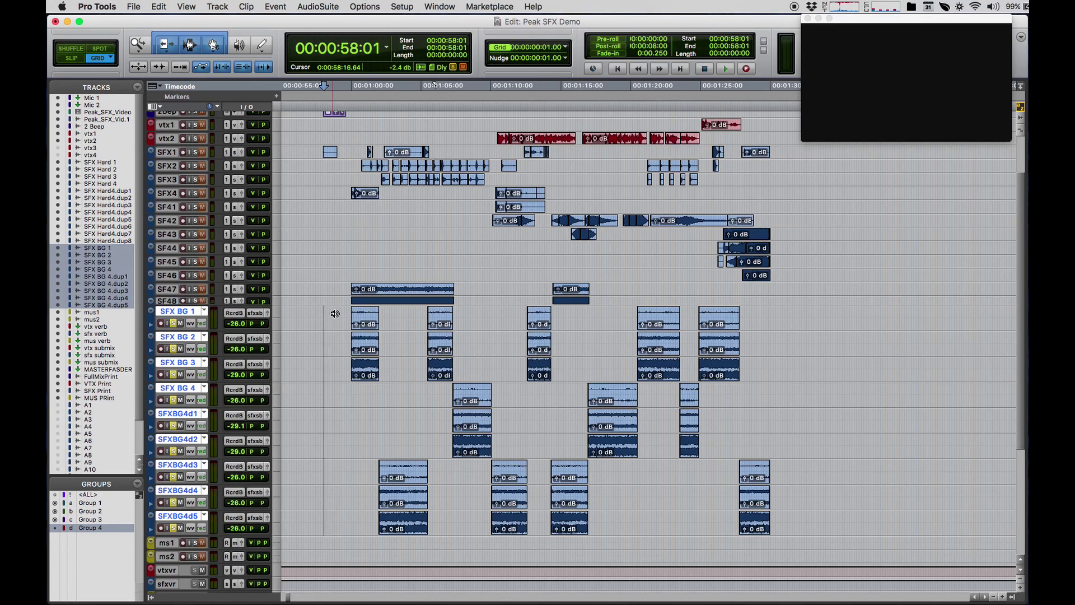
{"action": "key", "text": "ctrl+alt+Down"}
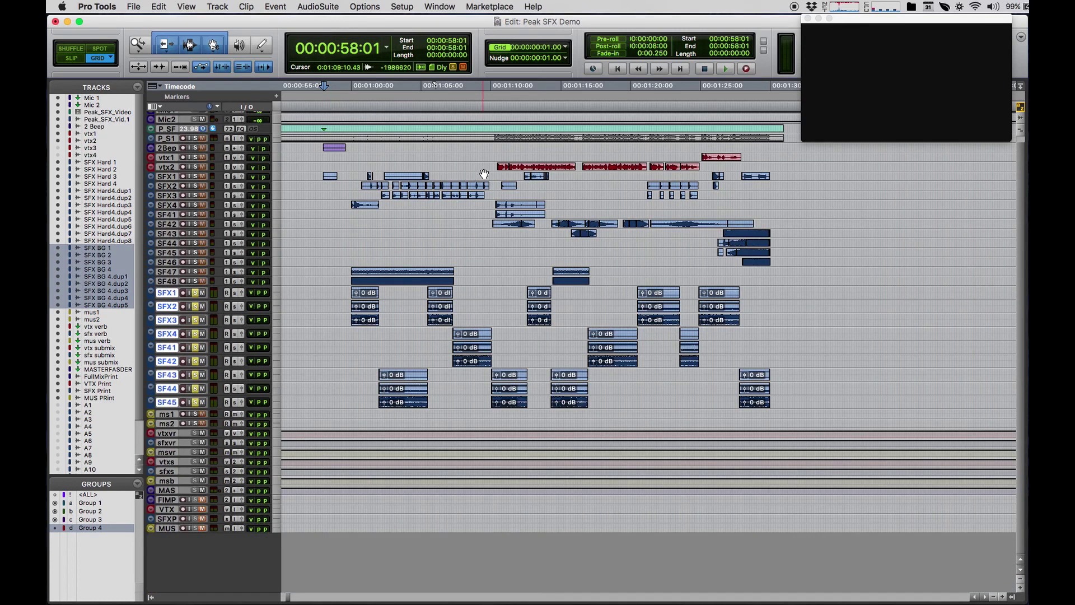
{"action": "left_click_drag", "start_coordinate": [488, 167], "coordinate": [786, 159]}
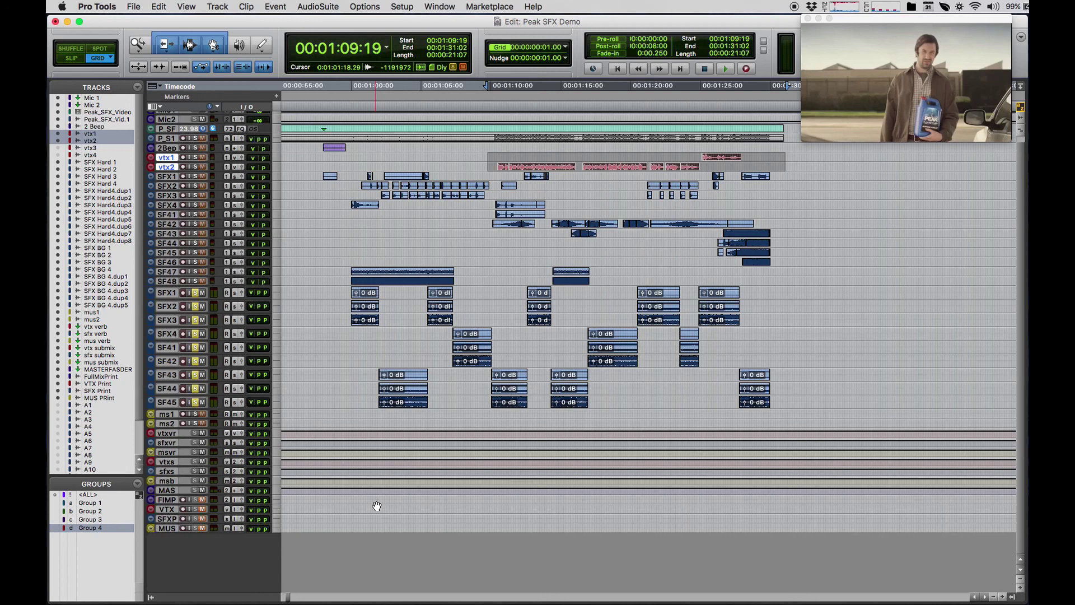
Hide the track and group lists and scroll the timeline back to show the start of the session
{"action": "key", "text": "KP_Decimal"}
{"action": "key", "text": "KP_1"}
{"action": "key", "text": "KP_Multiply"}
{"action": "scroll", "coordinate": [377, 506], "scroll_direction": "left", "scroll_amount": 5}
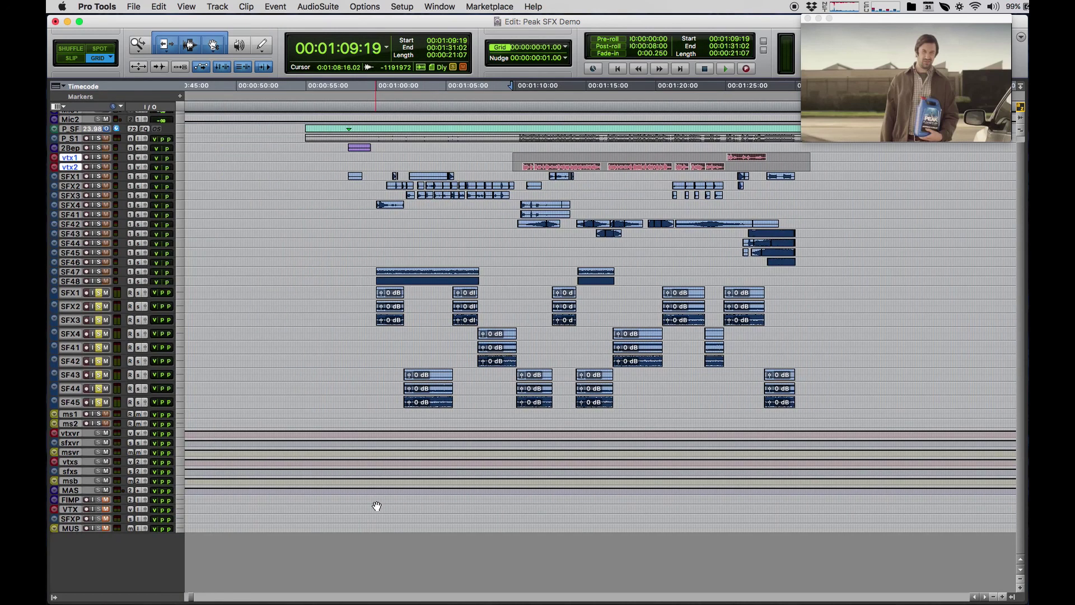